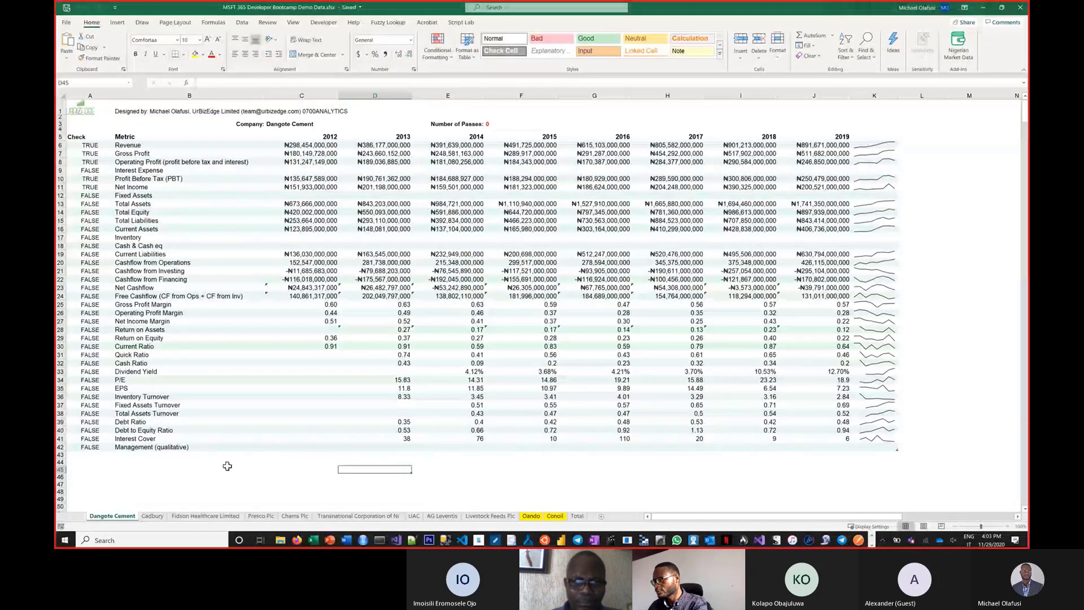
Search Windows for the Excel desktop app, view the match, and close the search.
left_click(113, 540)
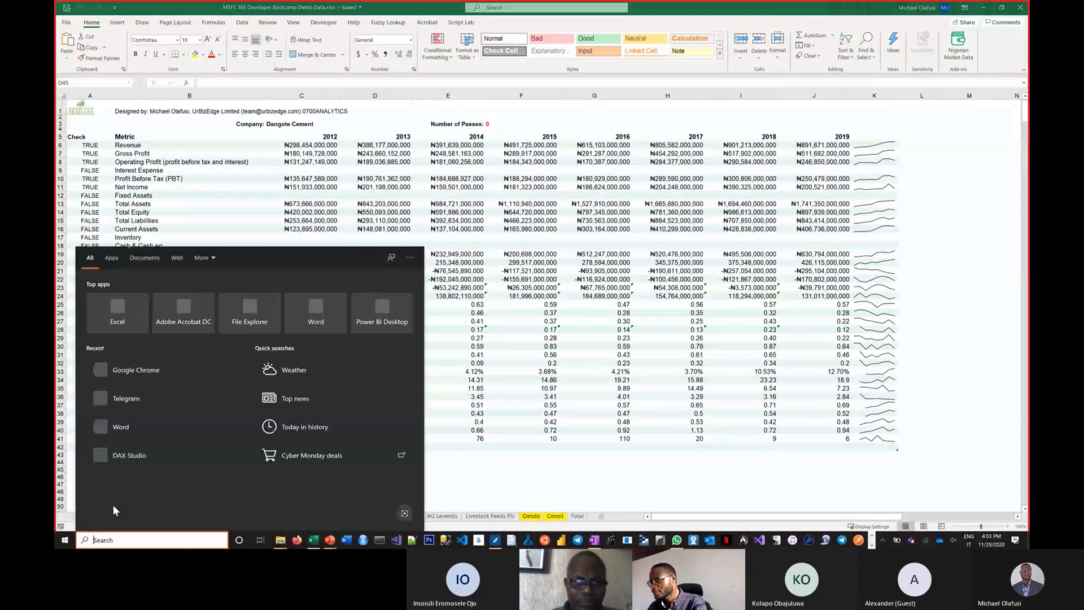
type("excel")
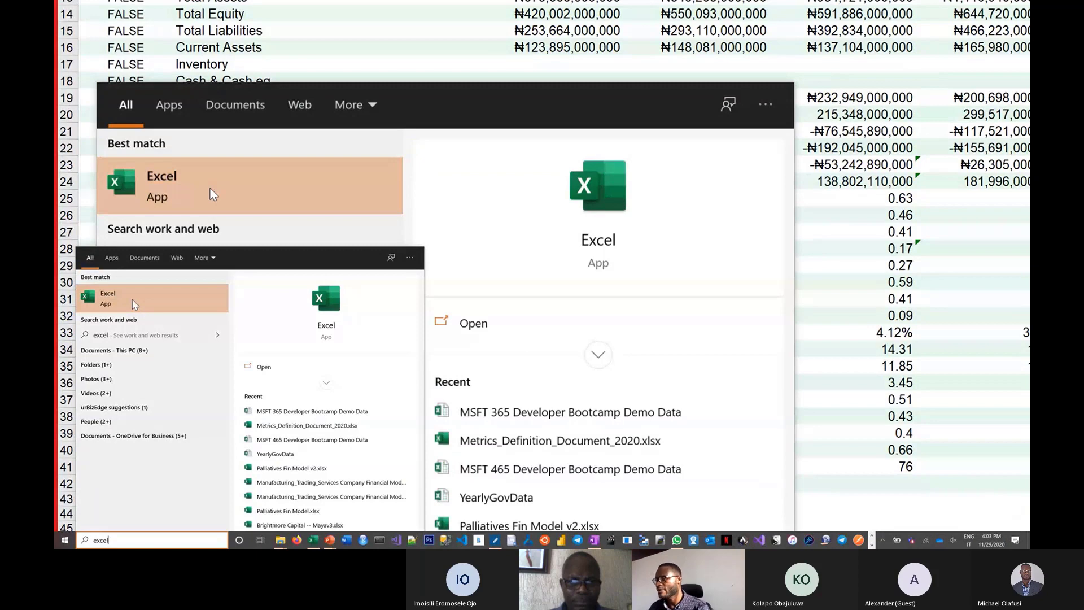
key("ctrl+4")
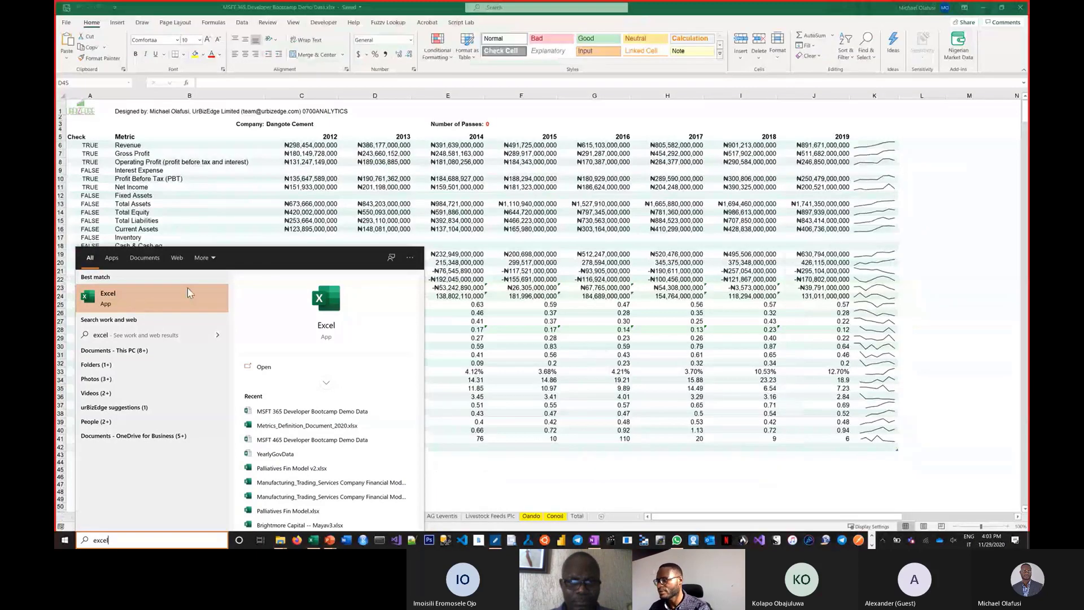
key("Escape")
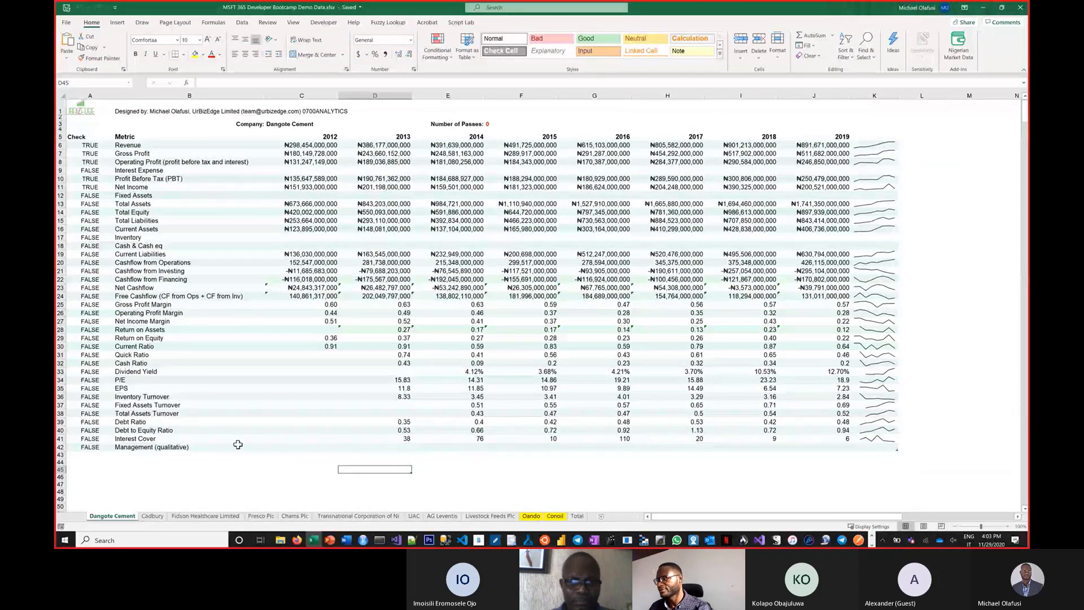
Enlarge the Dangote Cement worksheet to 115%, dock the workbook window to the left half, and switch to Chrome.
scroll(321, 289, "up", 1)
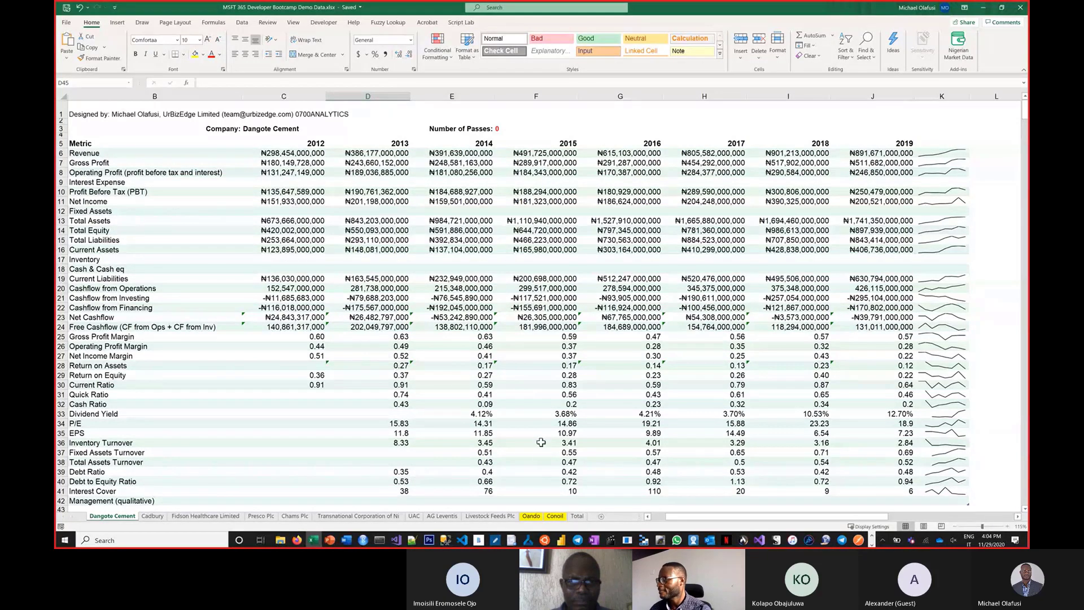
left_click_drag(675, 515, 648, 518)
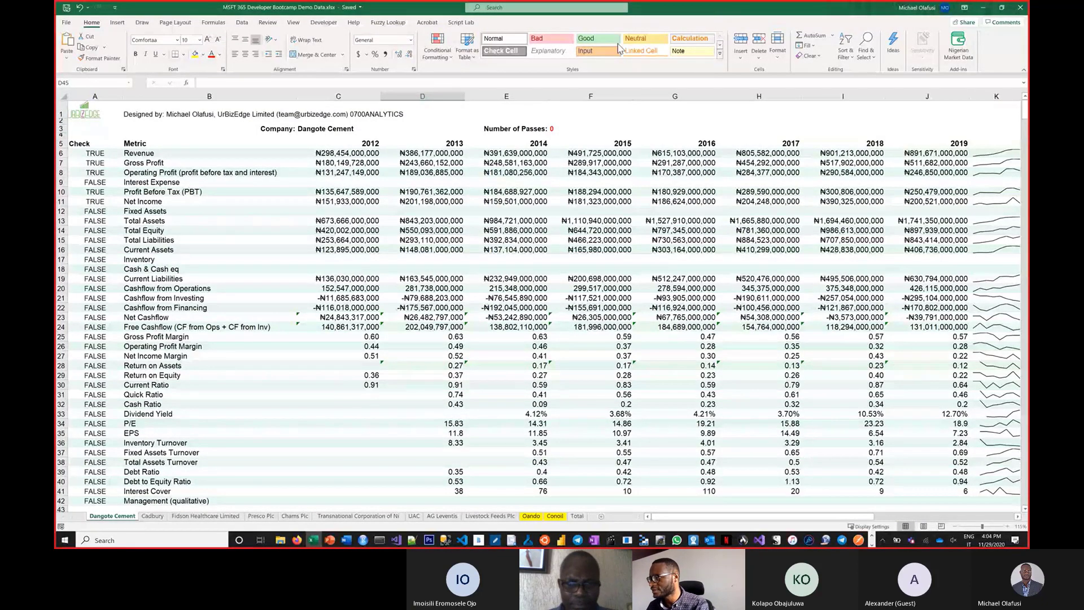
key("super+Left")
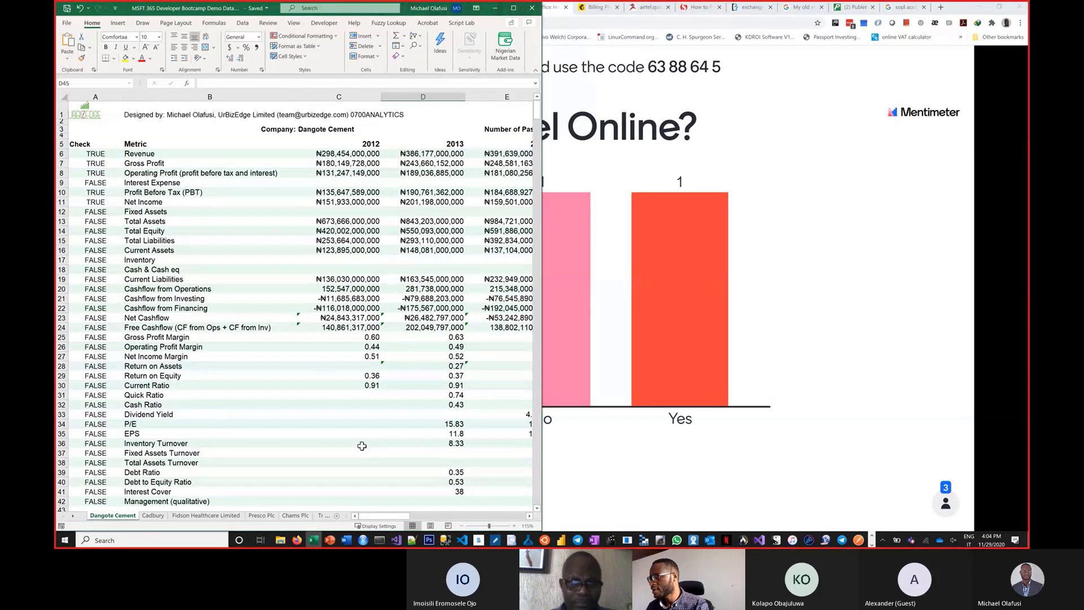
key("alt+Tab")
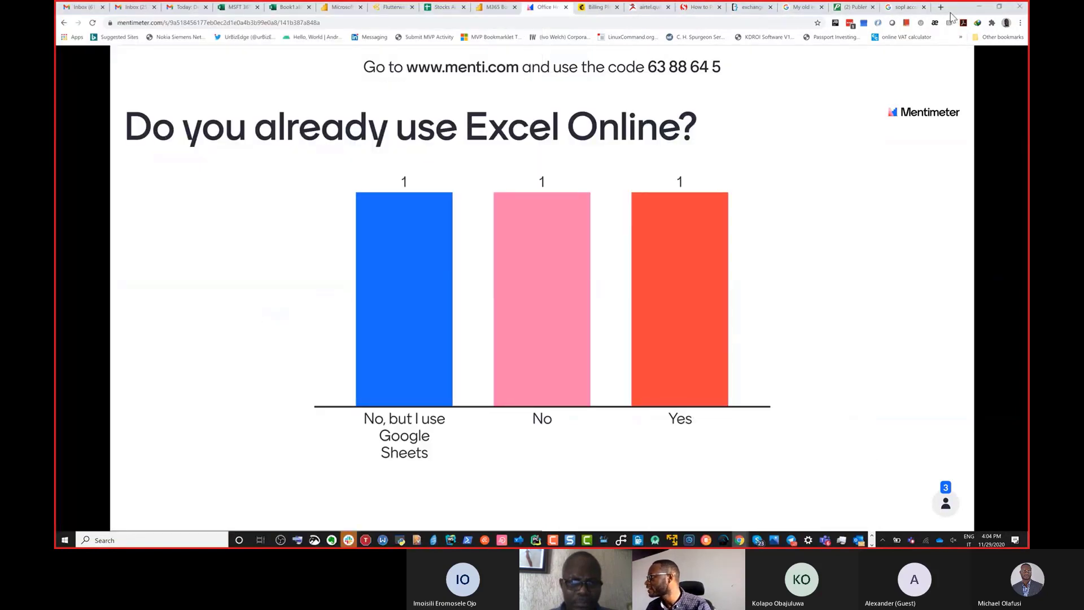
Search Google for "excel online" in the open "sopl accounting" results page.
left_click(900, 12)
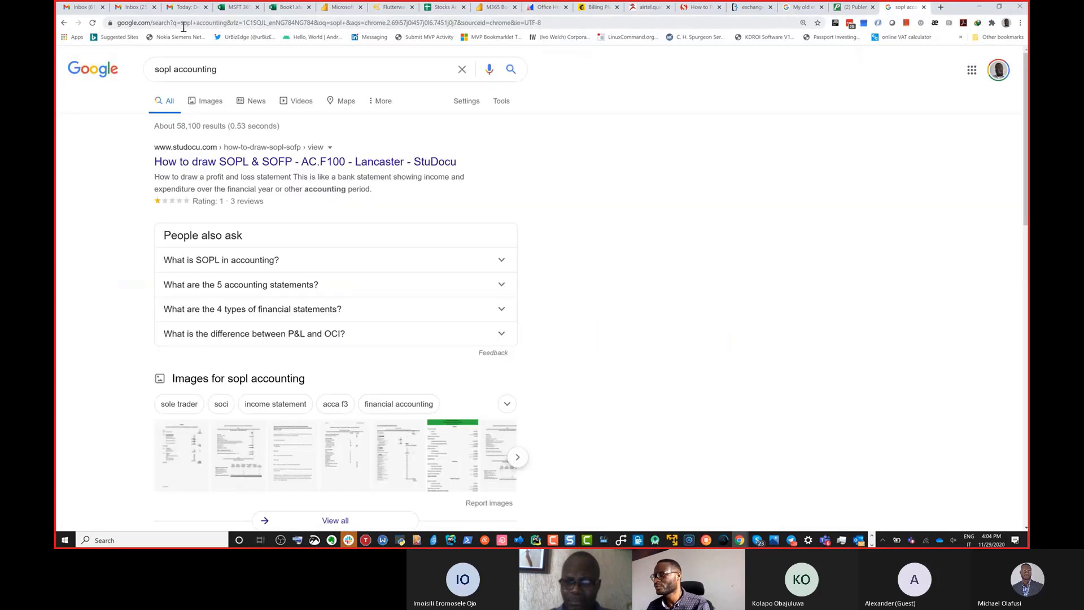
triple_click(192, 71)
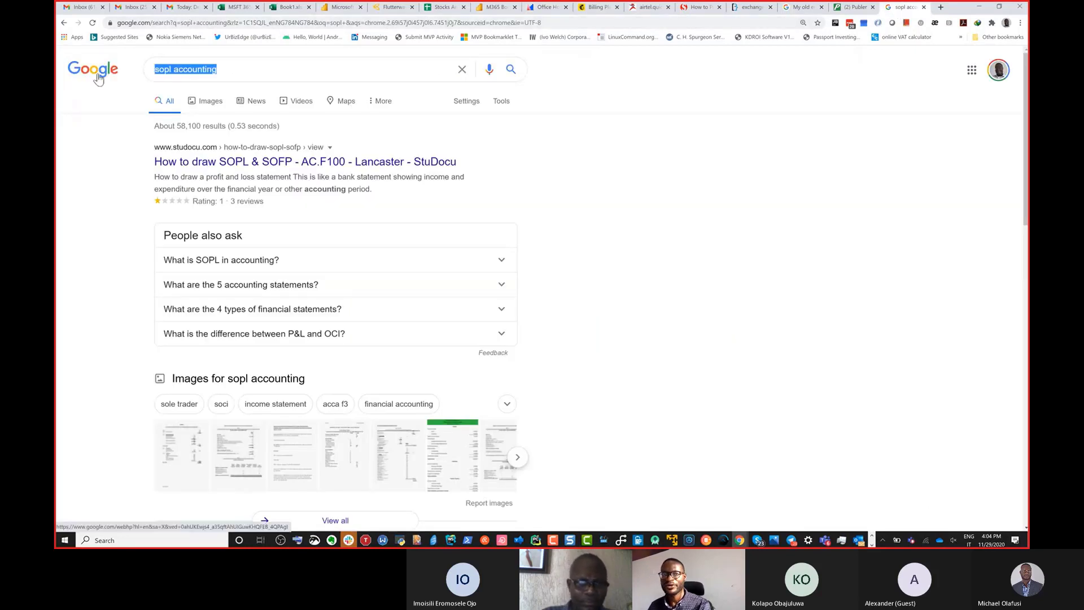
type("ex")
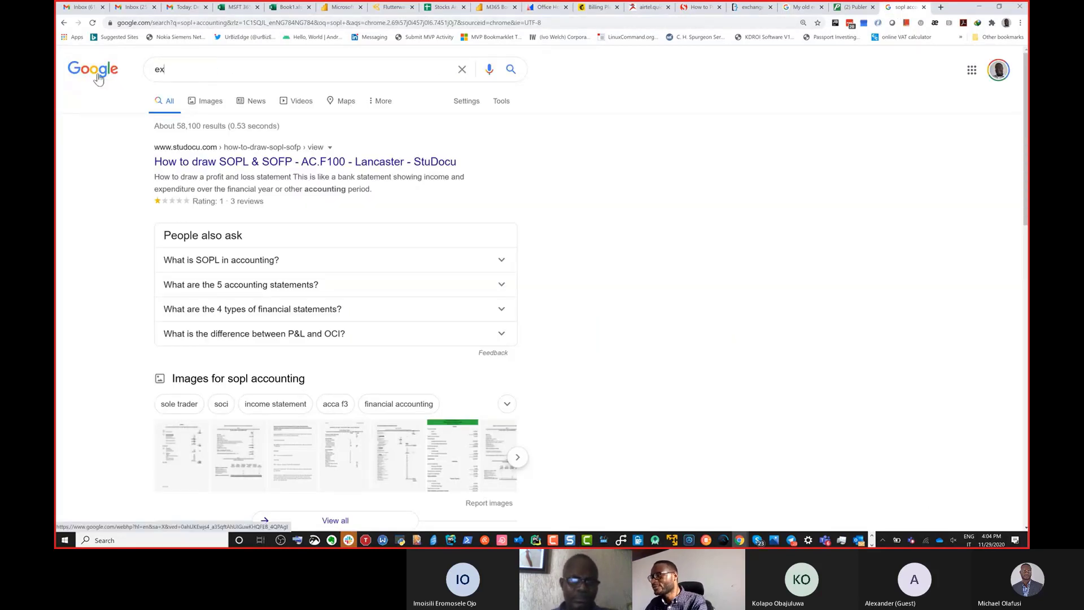
type("cel on")
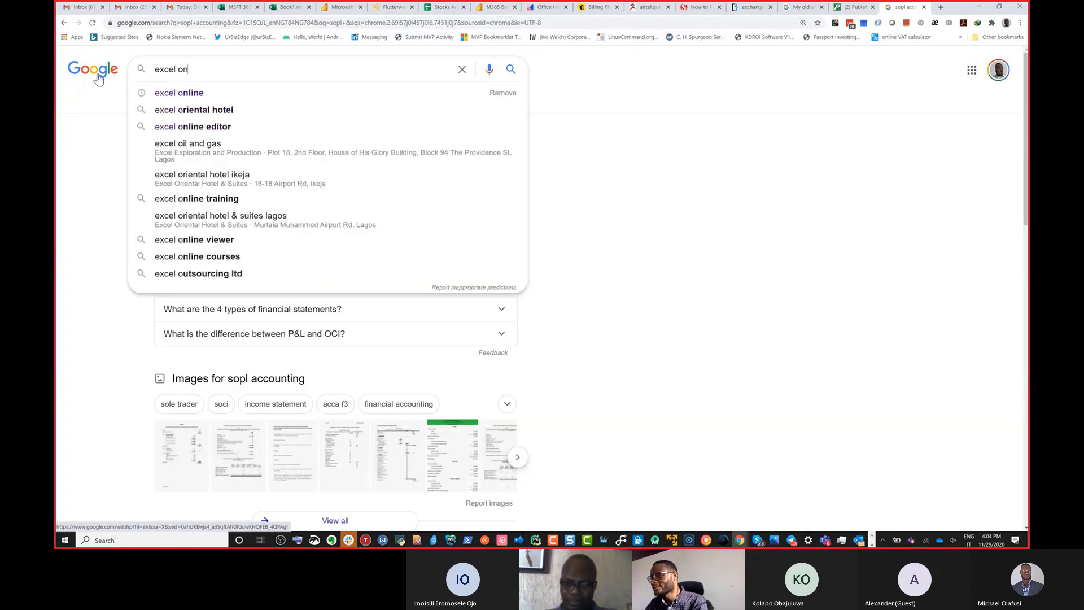
type("l")
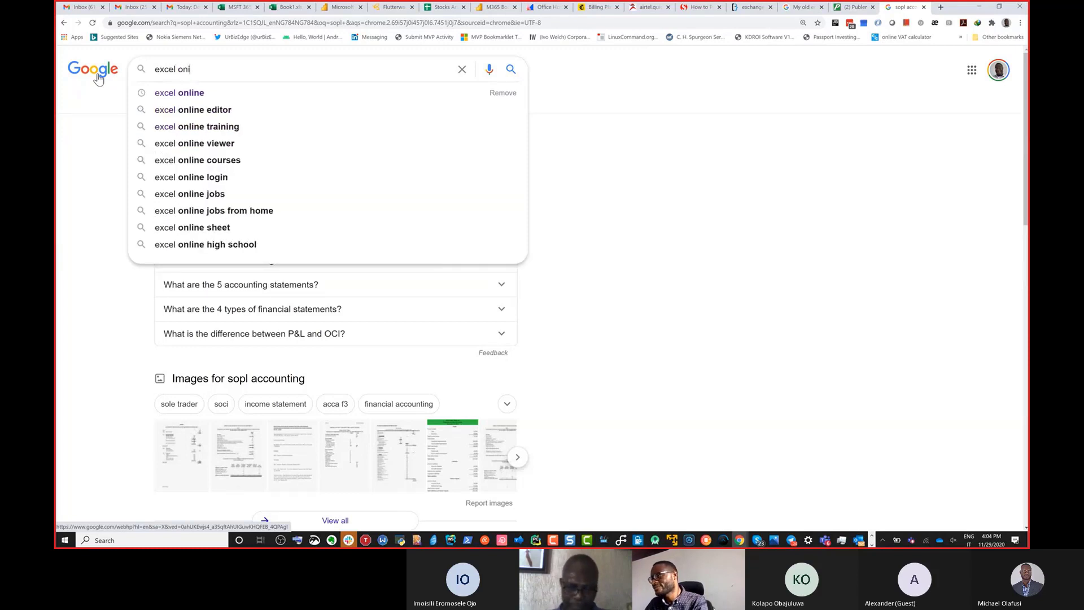
key("BackSpace")
type("line")
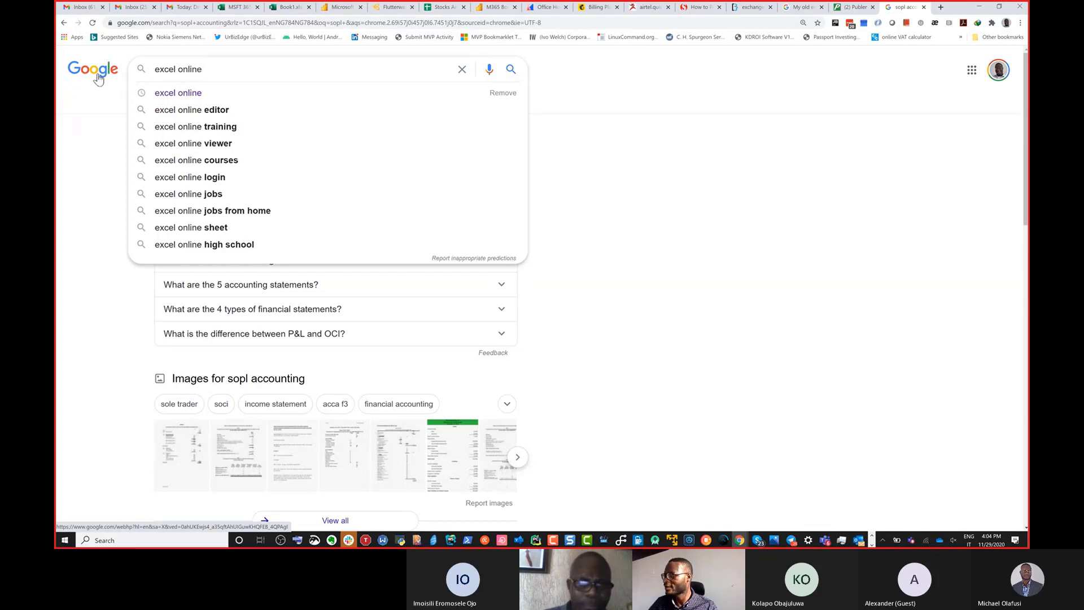
key("Return")
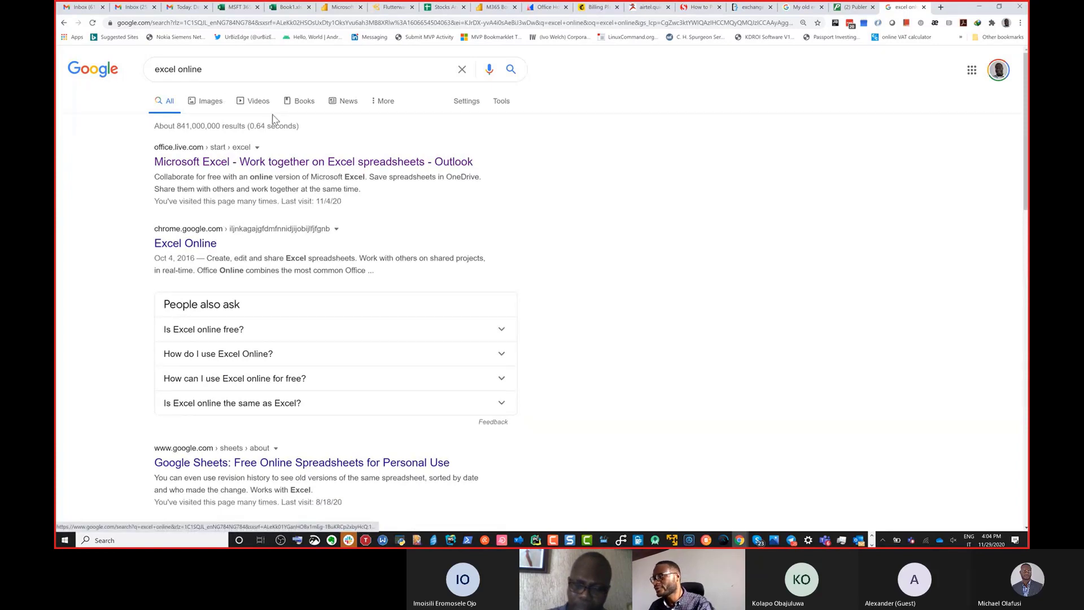
Open the Microsoft Excel result from office.live.com with the search results enlarged.
key("ctrl+plus")
key("ctrl+plus")
key("ctrl+plus")
key("ctrl+plus")
key("ctrl+plus")
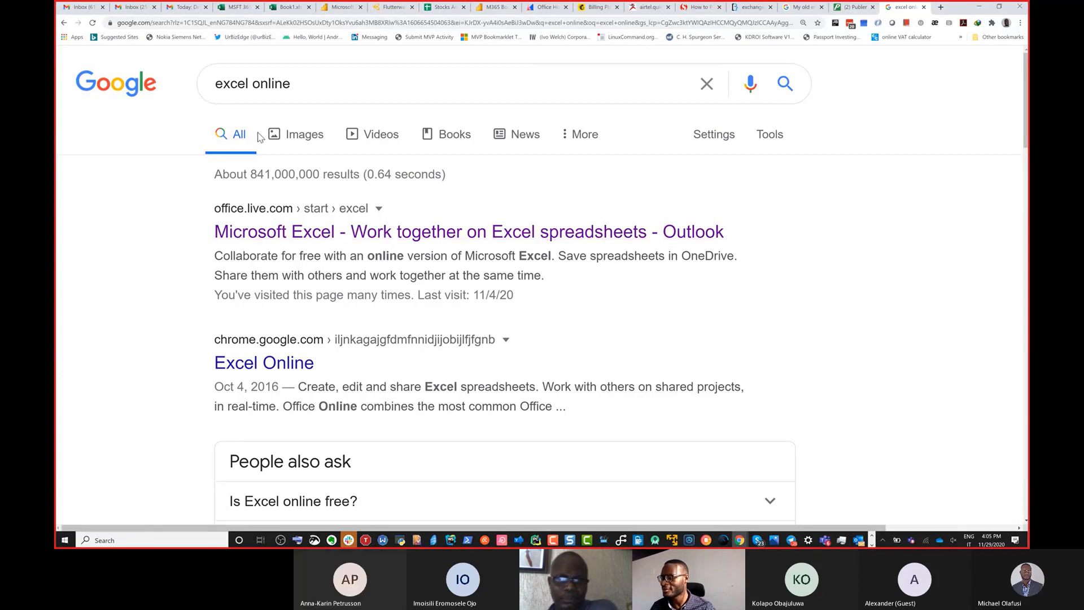
left_click(286, 236)
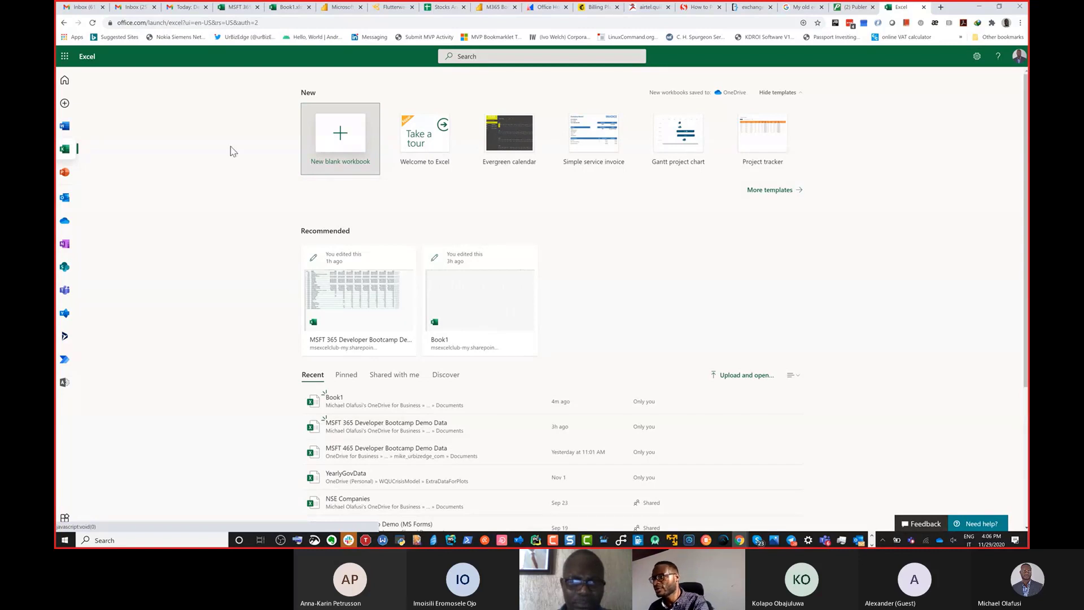
View the Office 365 apps available from the Excel Online start page, including Admin.
left_click(64, 57)
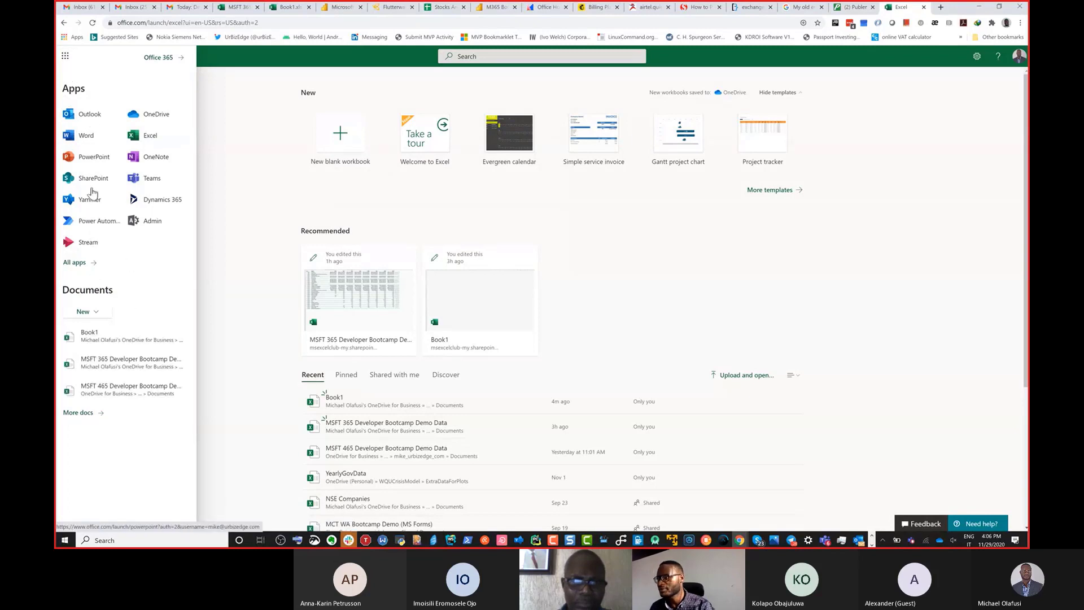
left_click(219, 261)
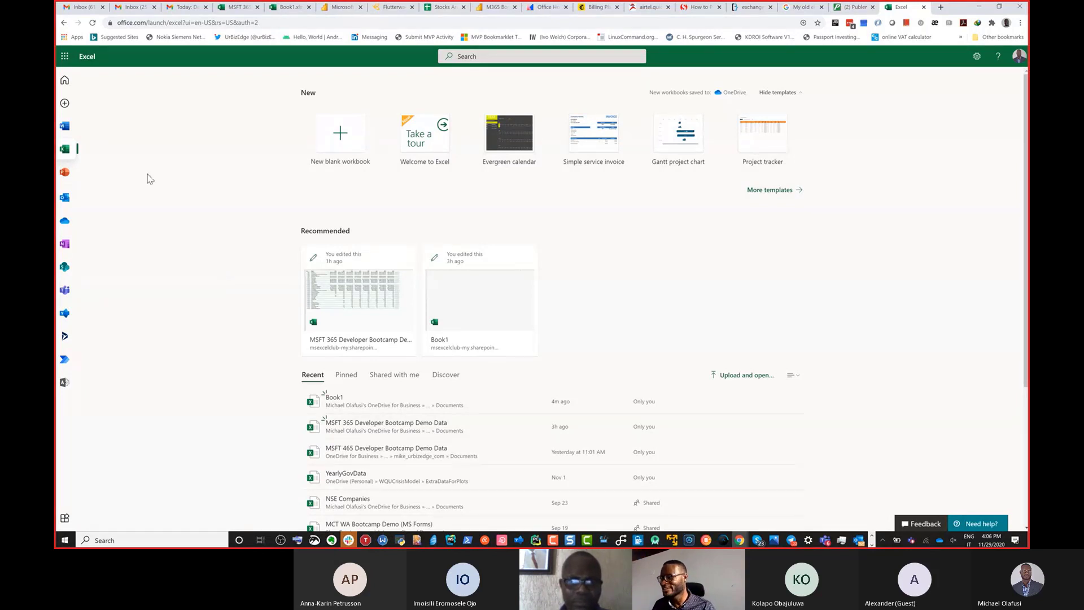
left_click(64, 56)
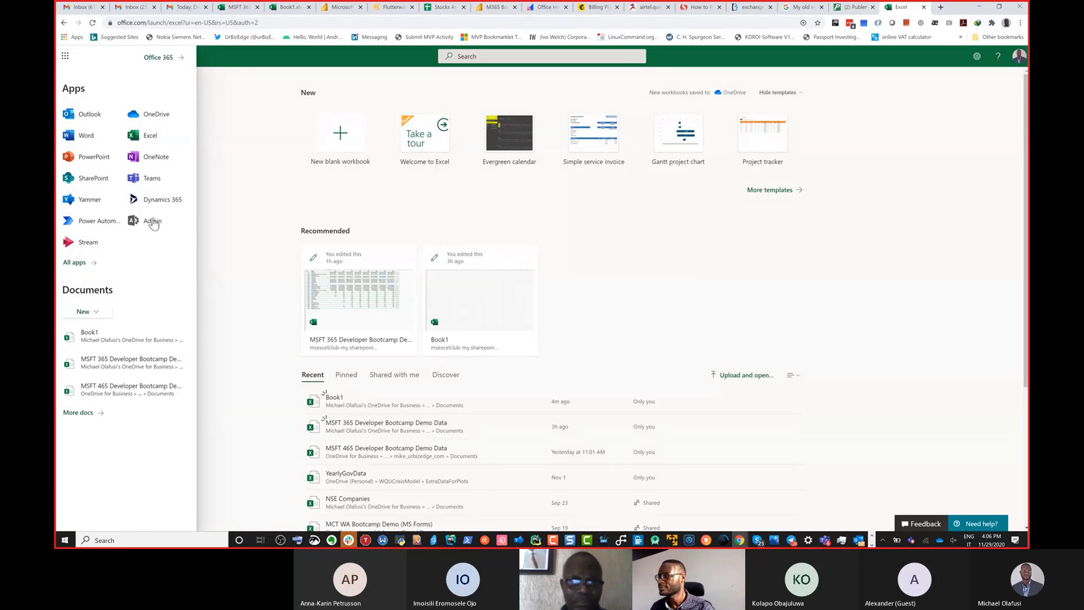
left_click(236, 244)
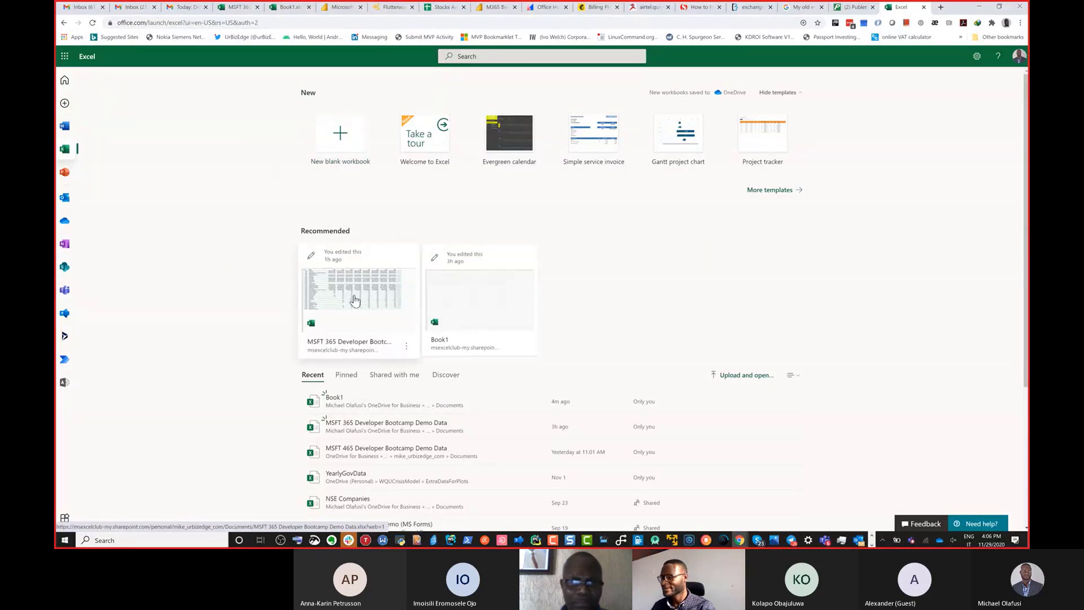
Switch to the This PC window in File Explorer and open the Documents folder.
key("alt+Tab")
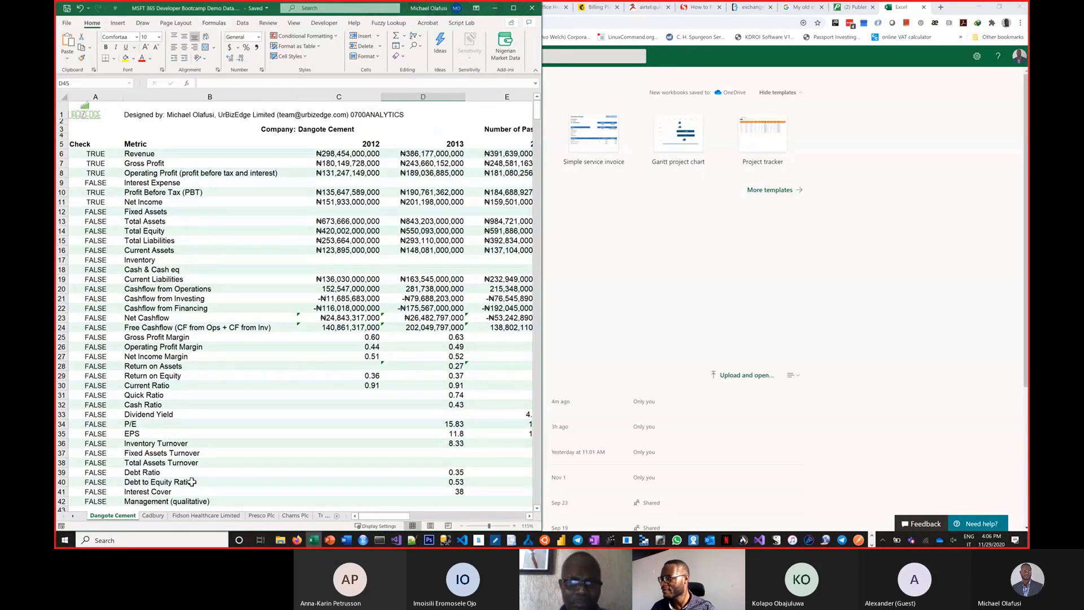
mouse_move(279, 539)
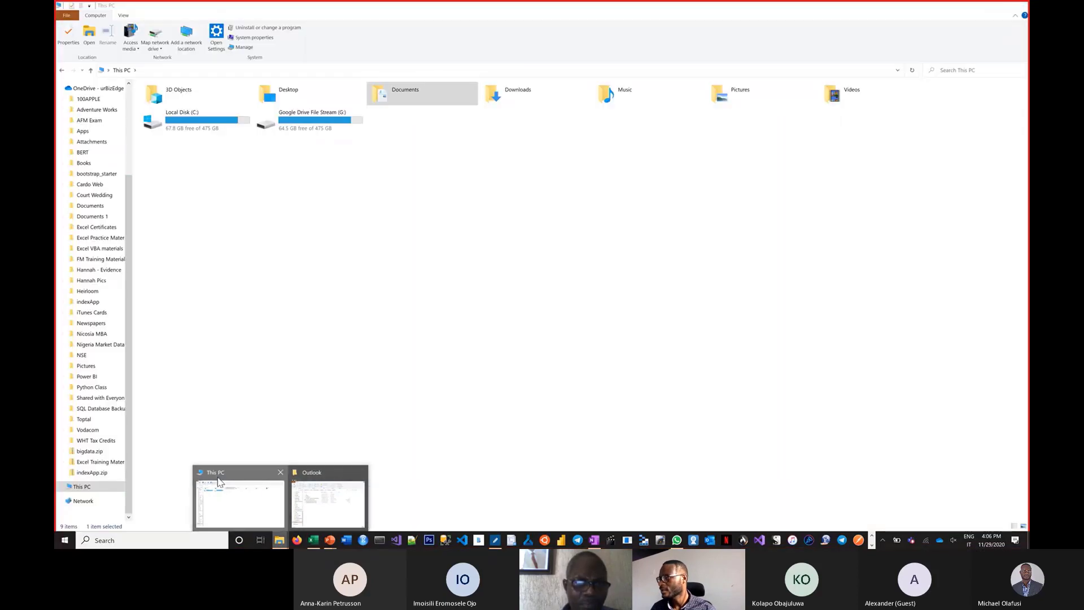
left_click(220, 481)
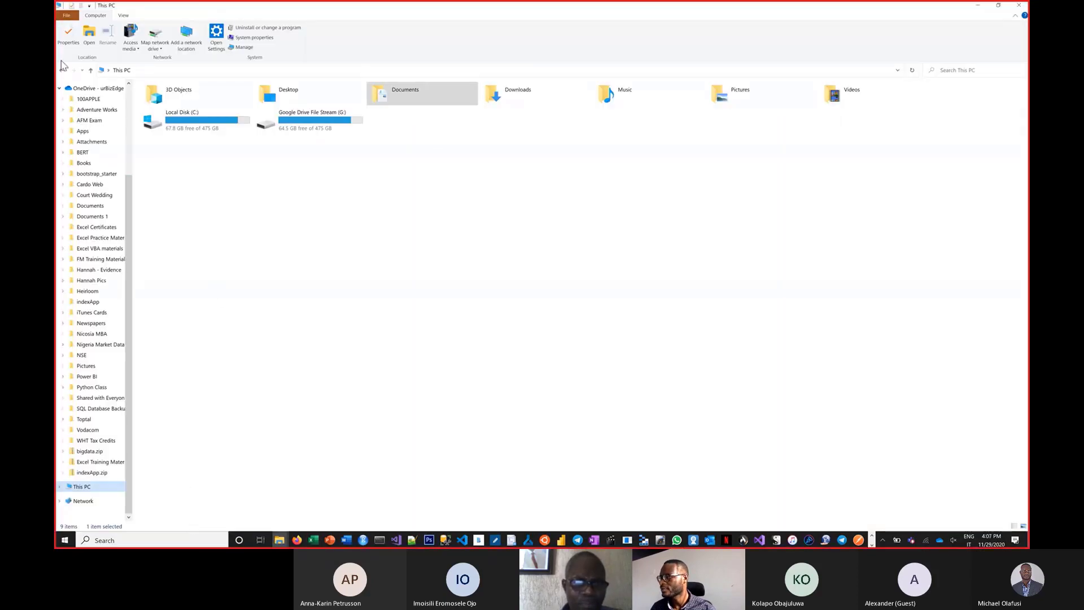
scroll(87, 114, "up", 4)
left_click(91, 124)
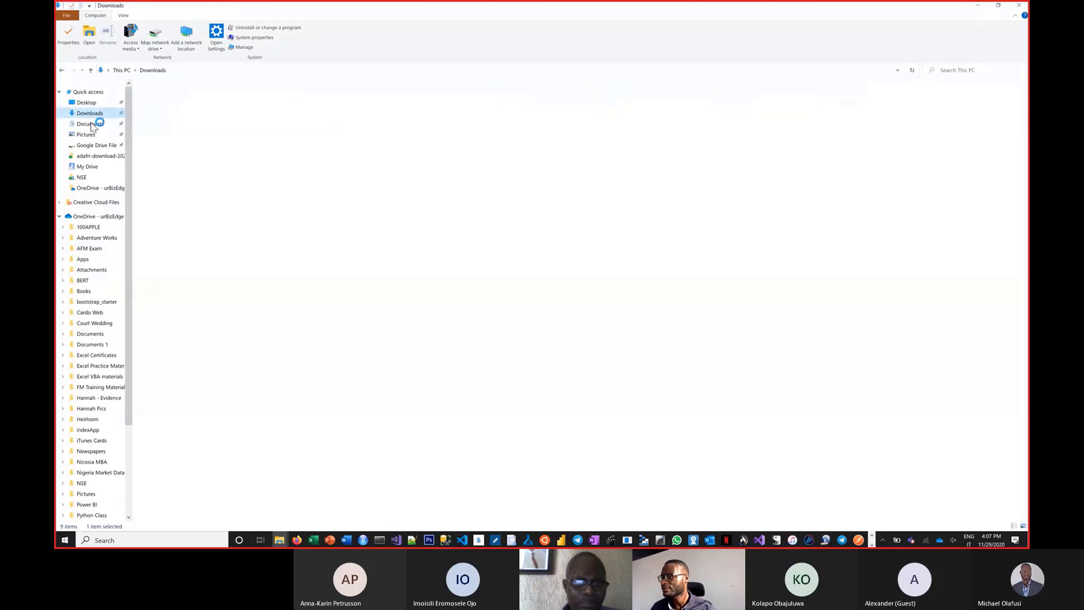
Sort the Documents folder's contents by date.
scroll(242, 234, "down", 7)
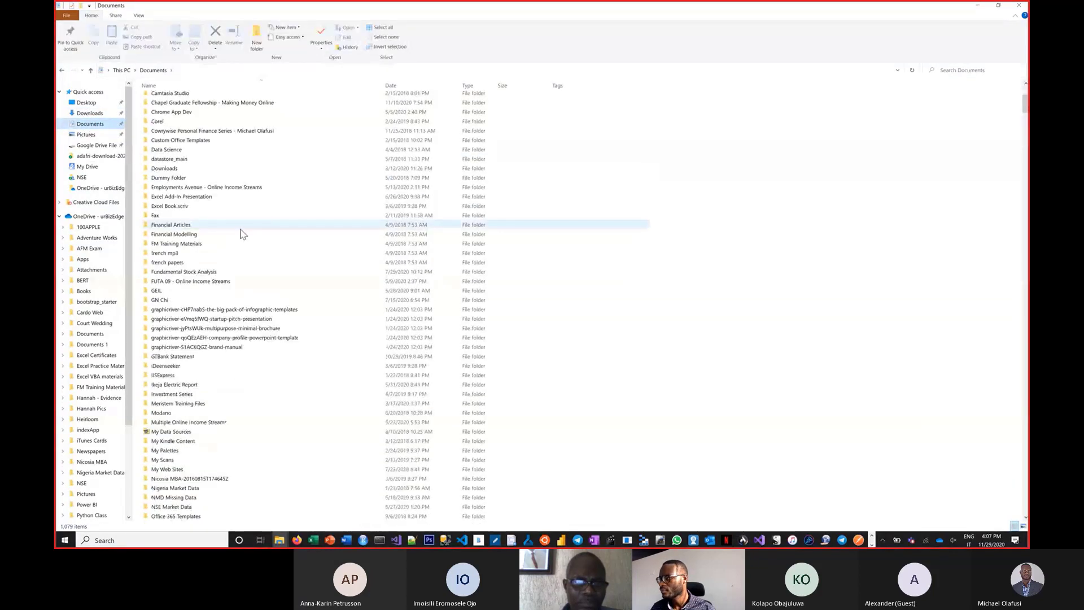
scroll(241, 231, "down", 20)
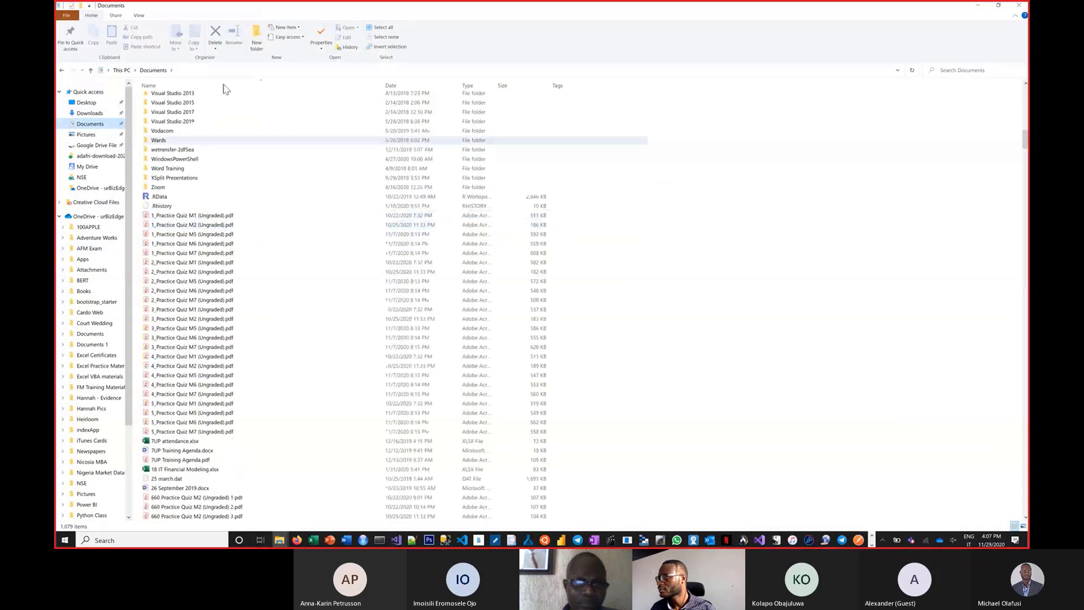
left_click(389, 84)
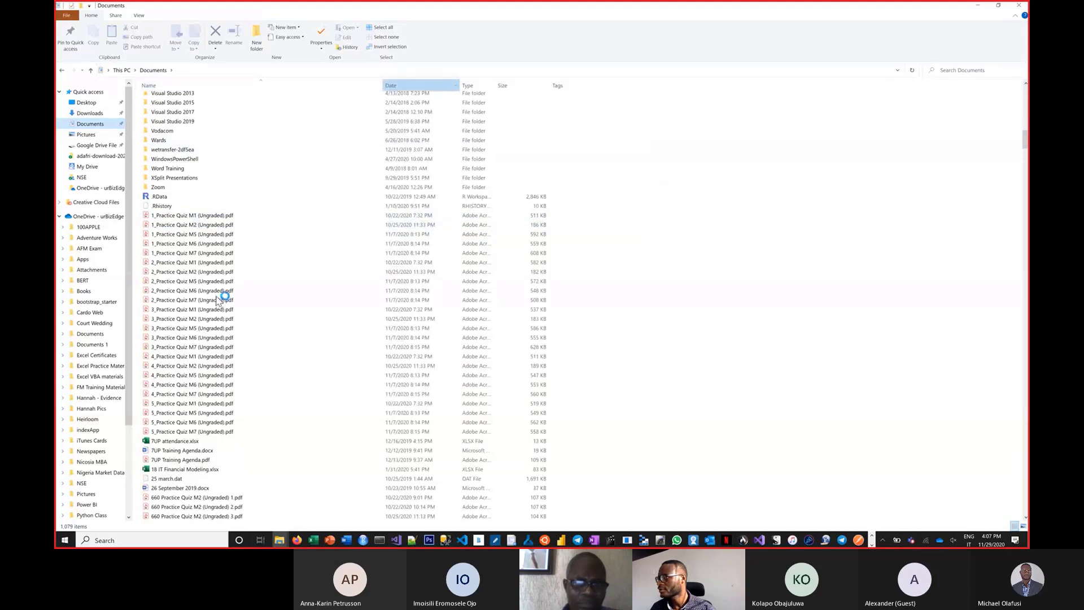
Look through the date-sorted files in the Documents folder, including the Excel workbooks and CSV files.
scroll(242, 265, "down", 14)
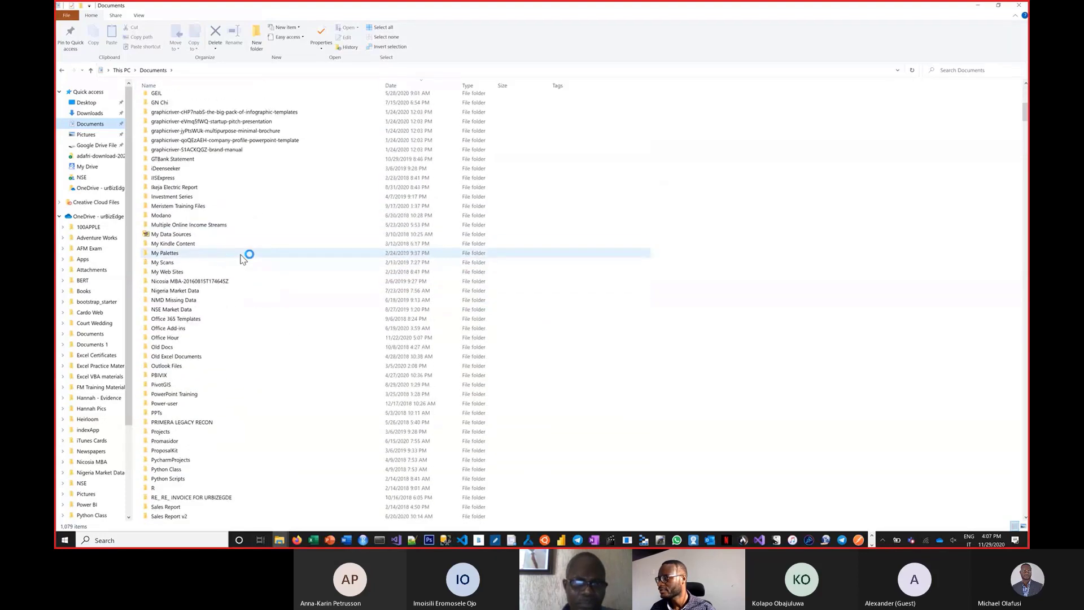
scroll(243, 258, "down", 20)
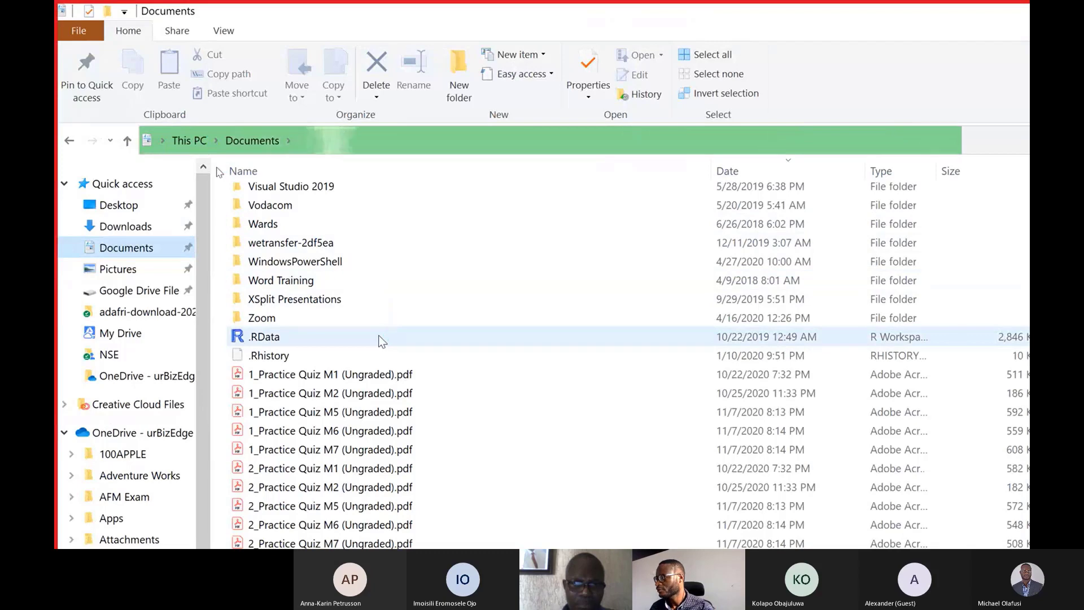
scroll(333, 358, "down", 1)
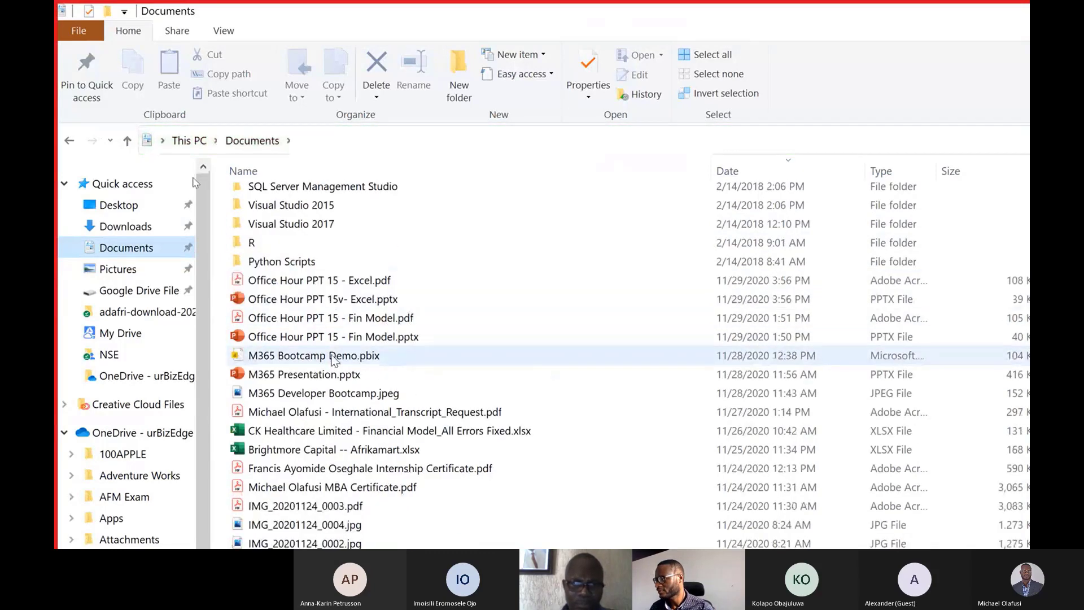
scroll(335, 361, "down", 1)
scroll(335, 360, "up", 6)
scroll(335, 361, "up", 7)
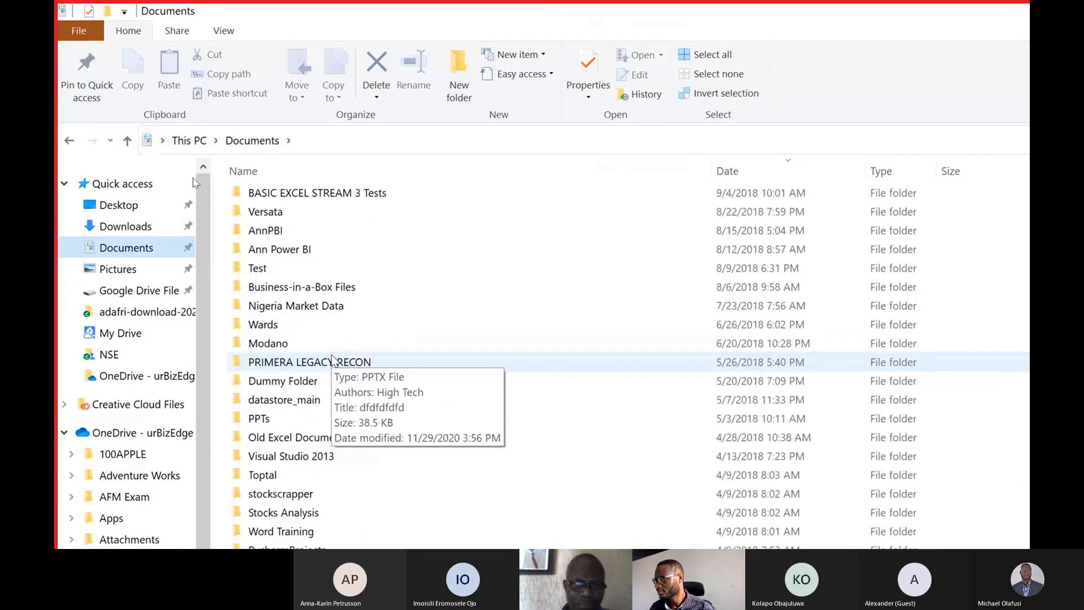
scroll(333, 360, "down", 10)
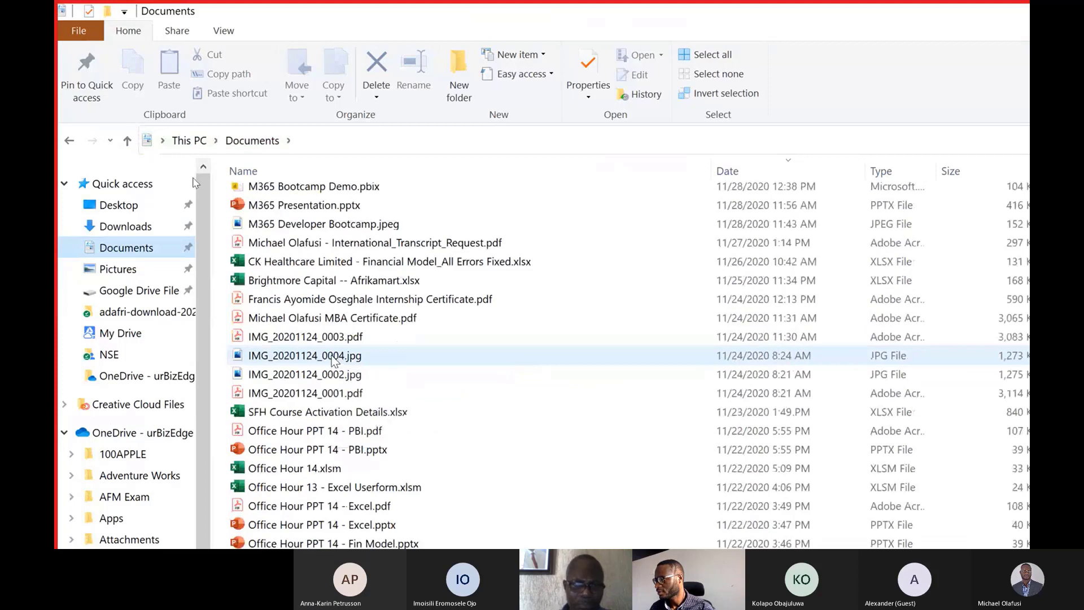
scroll(333, 360, "down", 8)
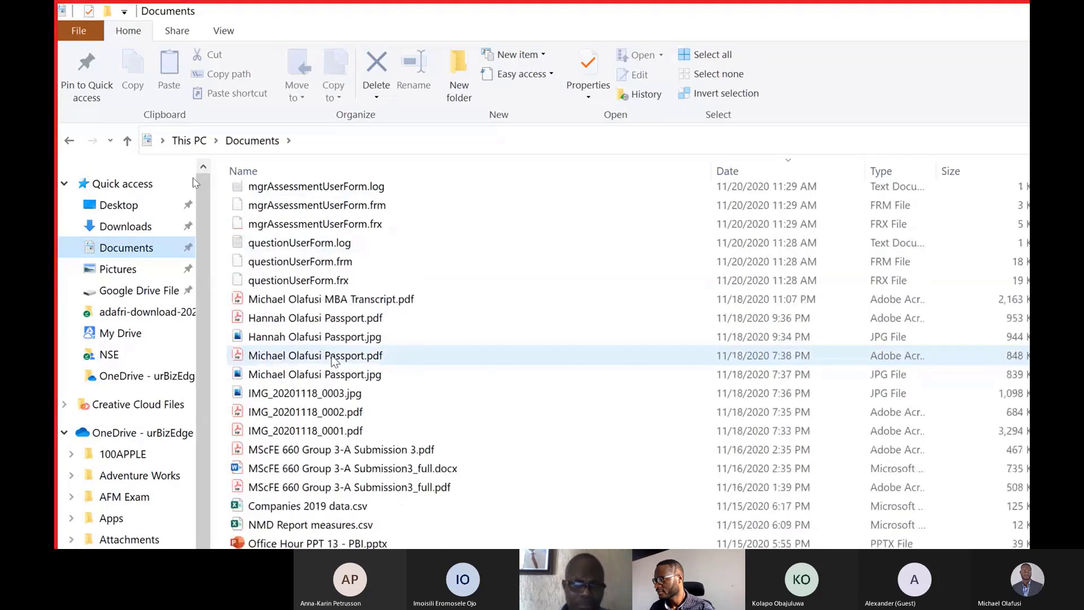
scroll(333, 360, "down", 4)
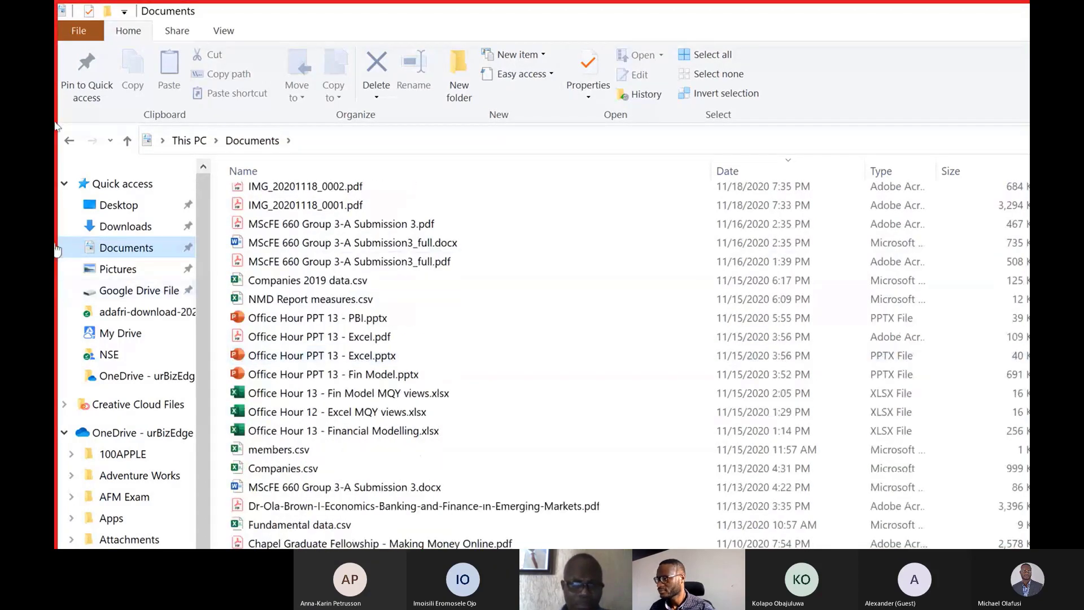
Open the Downloads folder, sort it by date modified, and select the MSFT 465 Developer Bootcamp Demo Data.xlsx workbook.
left_click(125, 226)
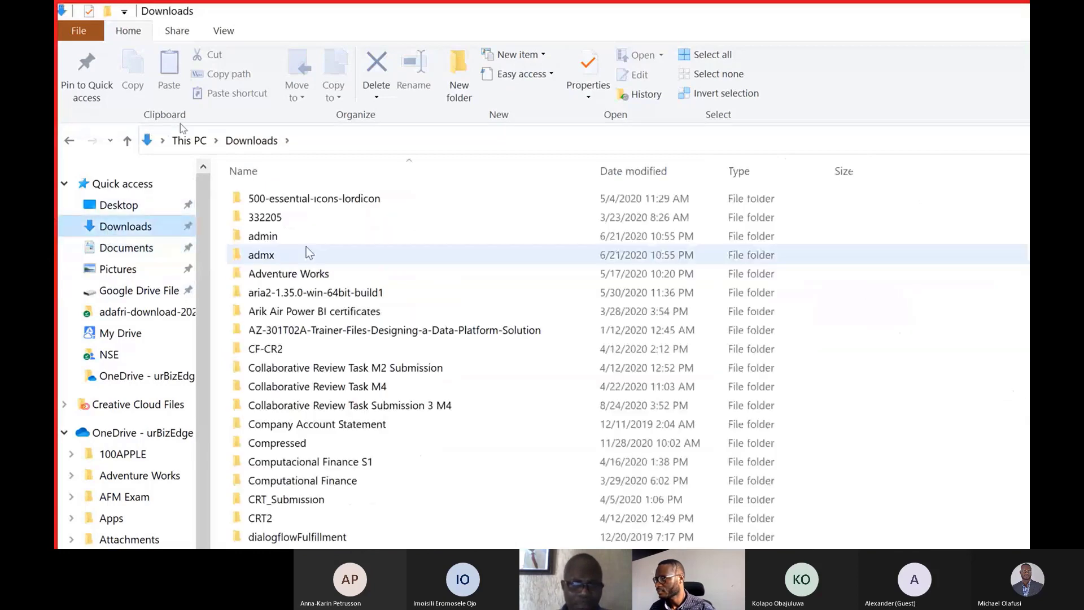
scroll(310, 253, "down", 12)
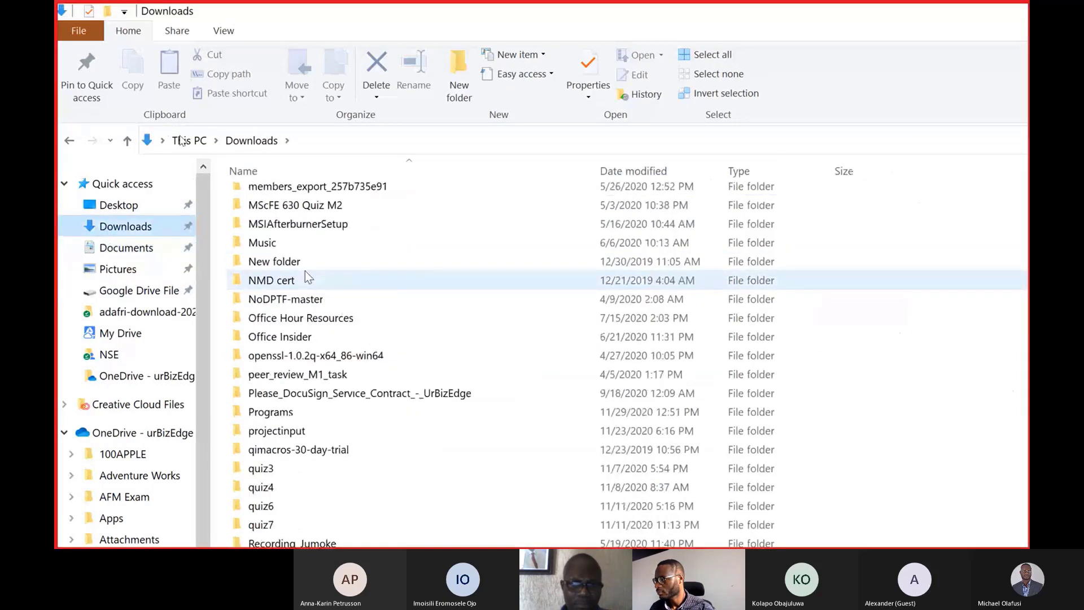
scroll(306, 277, "down", 7)
scroll(305, 277, "down", 4)
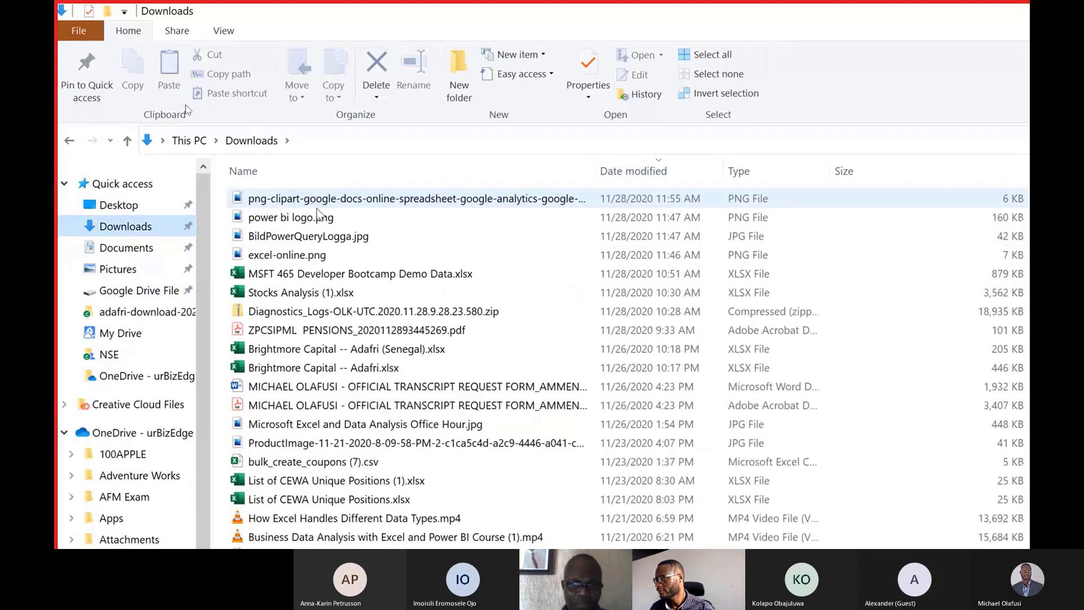
left_click(318, 275)
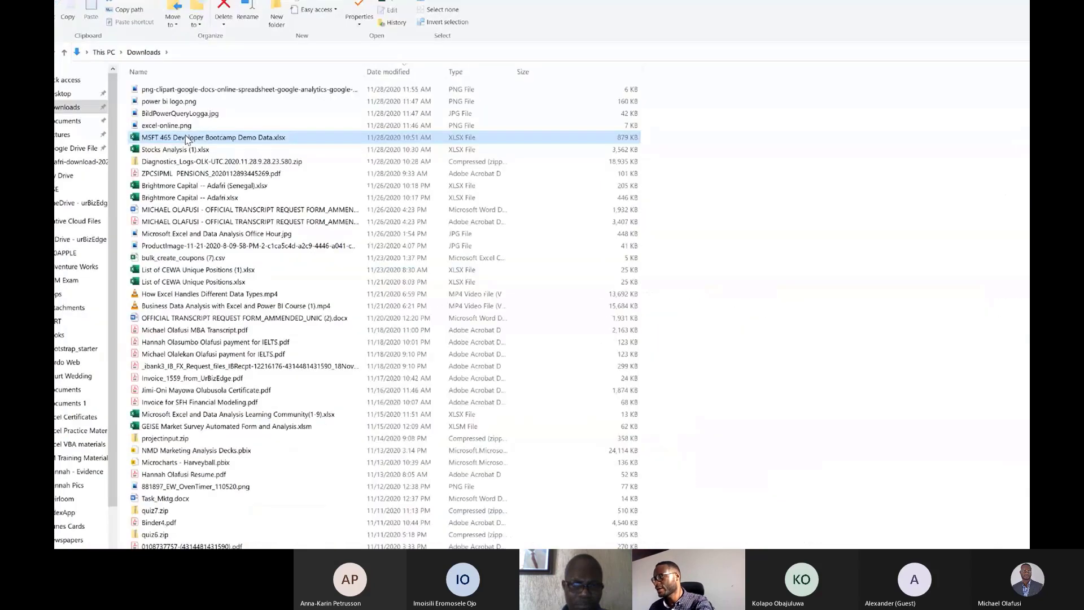
Switch to the Excel start page in Chrome and open the recommended MSFT 365 Developer Bootcamp Demo Data workbook.
key("alt+Tab")
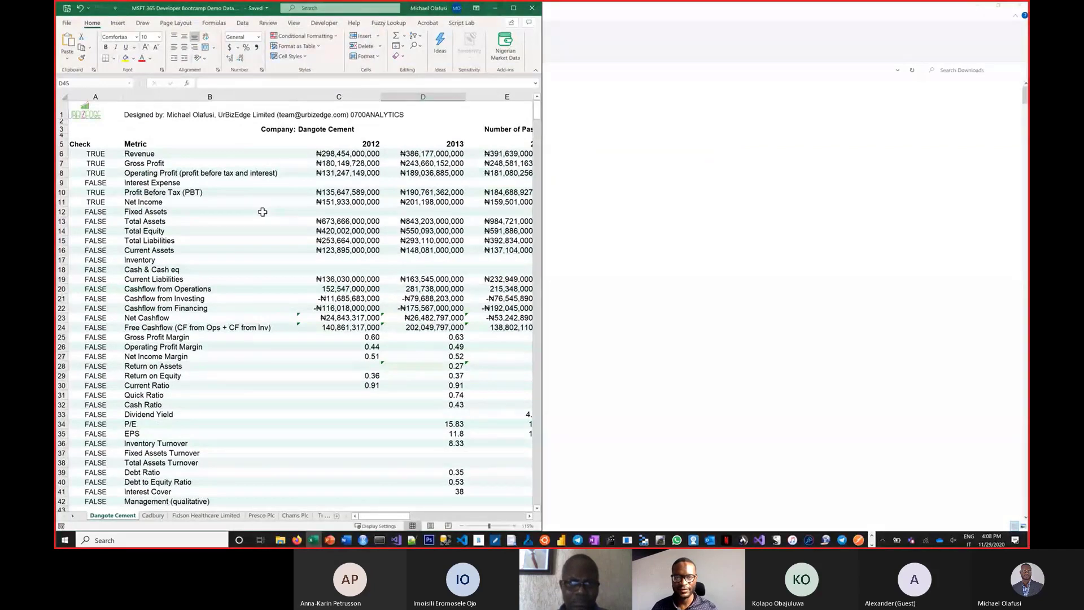
key("alt+Tab")
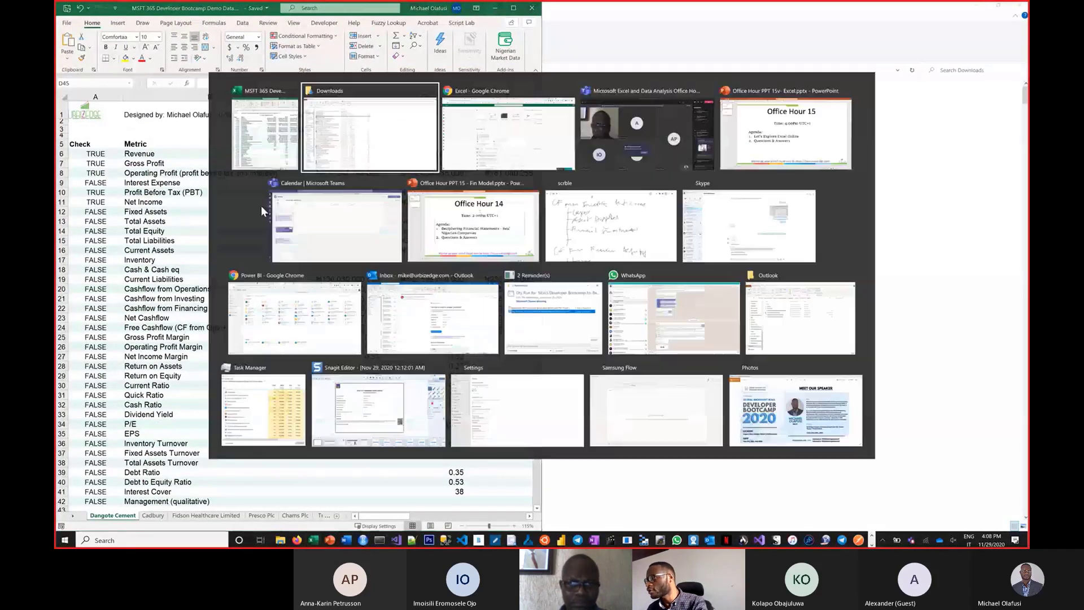
key("alt+Tab")
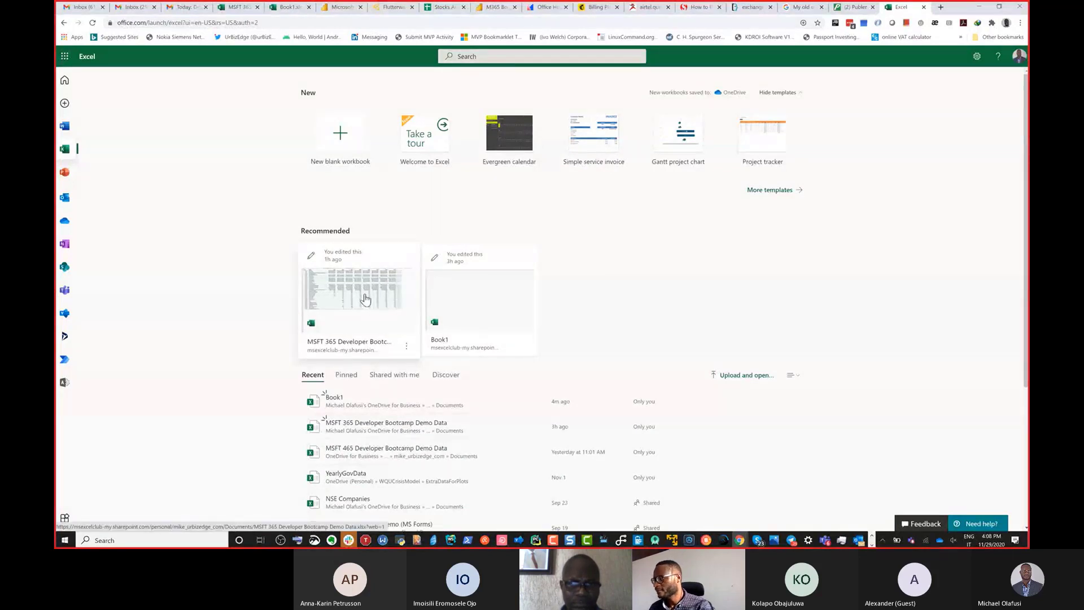
key("ctrl+plus")
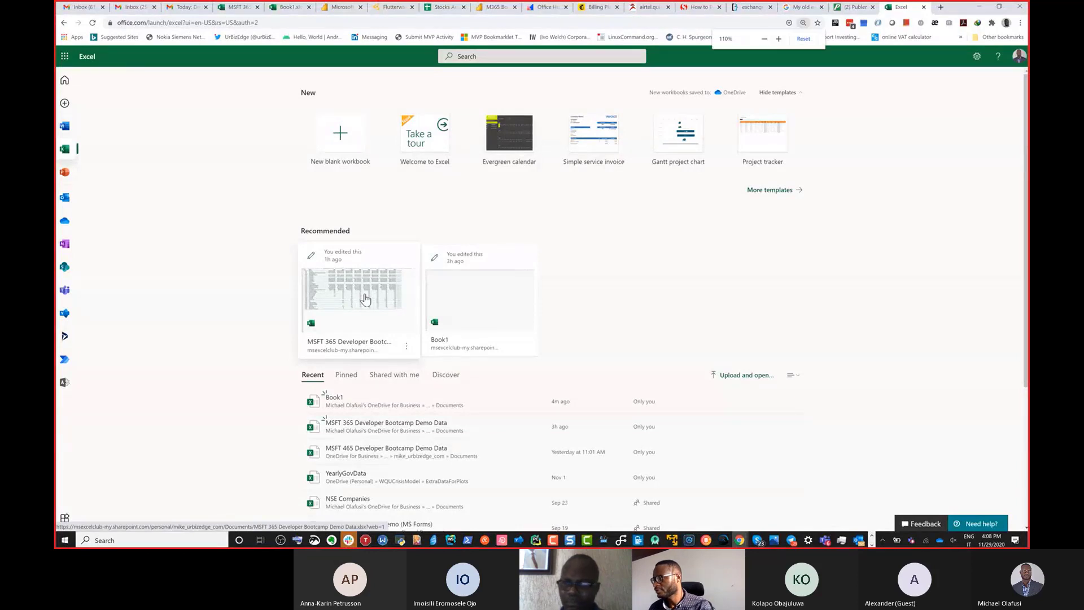
left_click(365, 300)
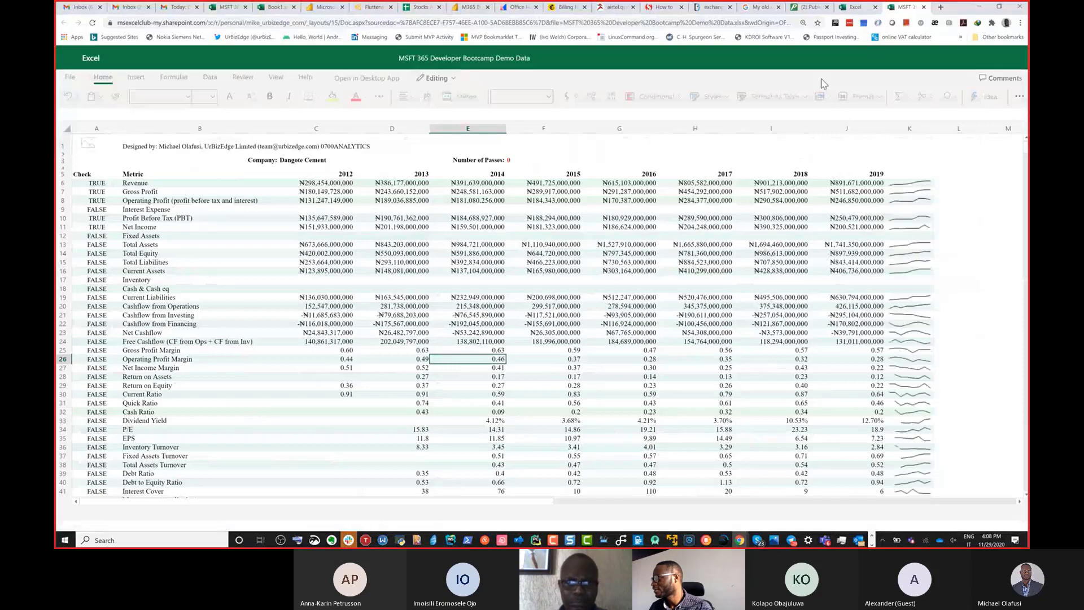
Restore the browser window and resize it to fill the half of the screen beside the desktop Excel window.
double_click(956, 12)
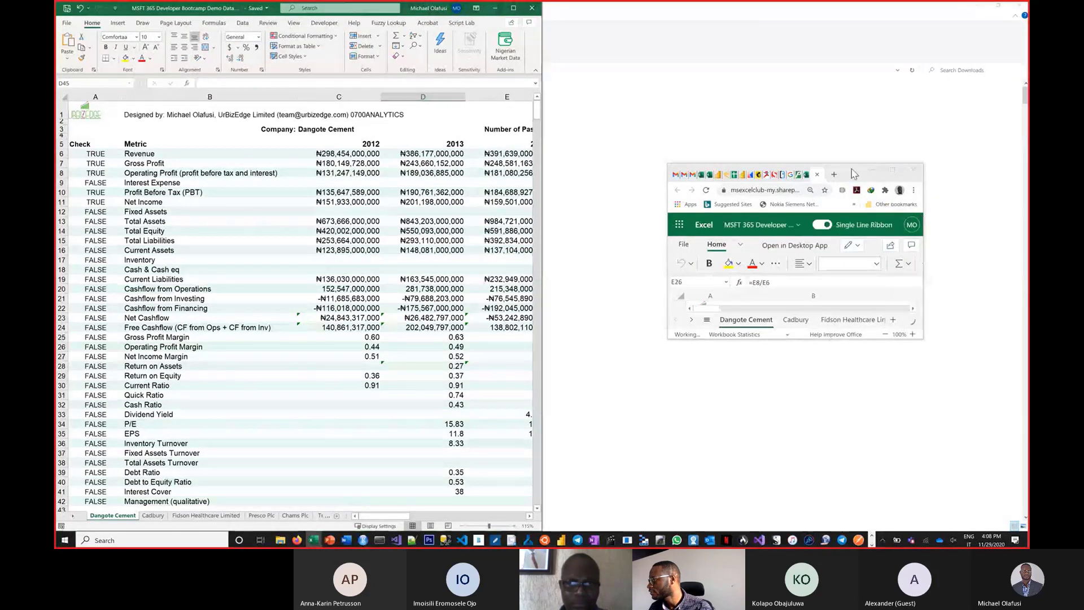
left_click_drag(825, 176, 62, 226)
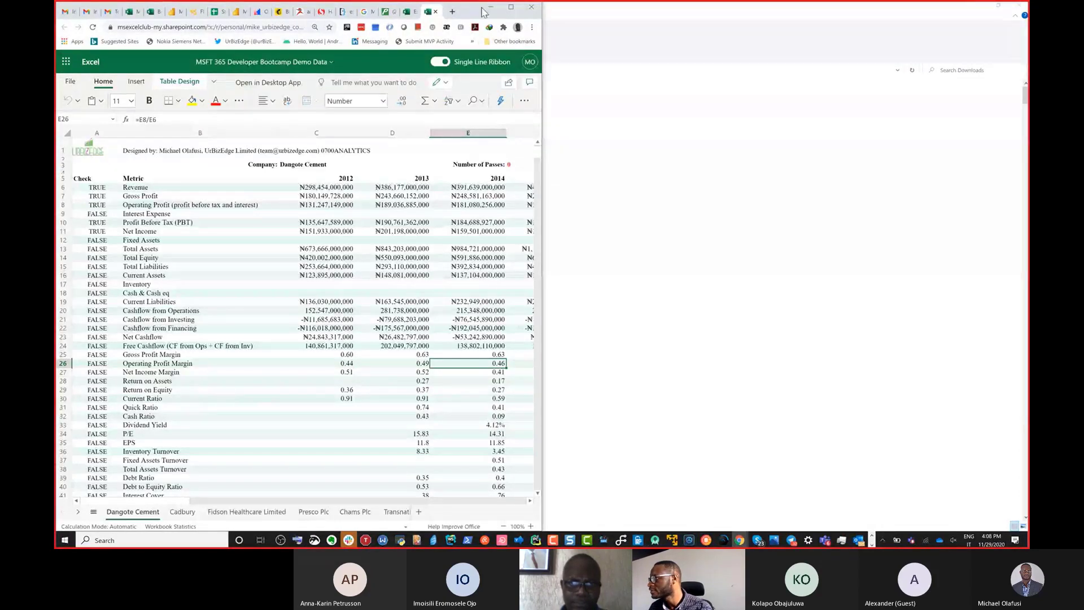
left_click_drag(484, 12, 728, 4)
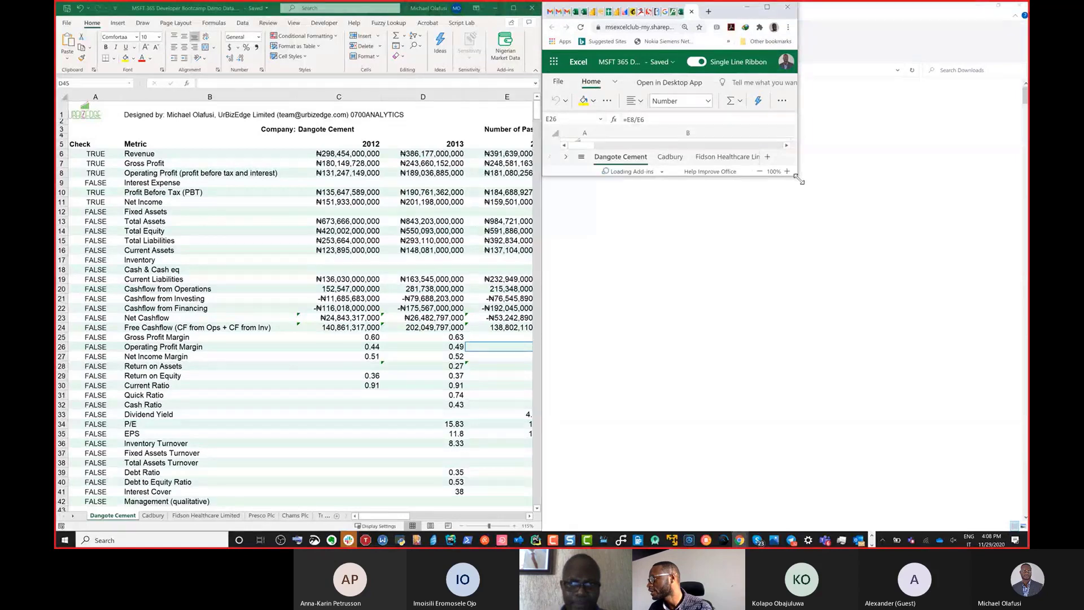
left_click_drag(807, 192, 1027, 538)
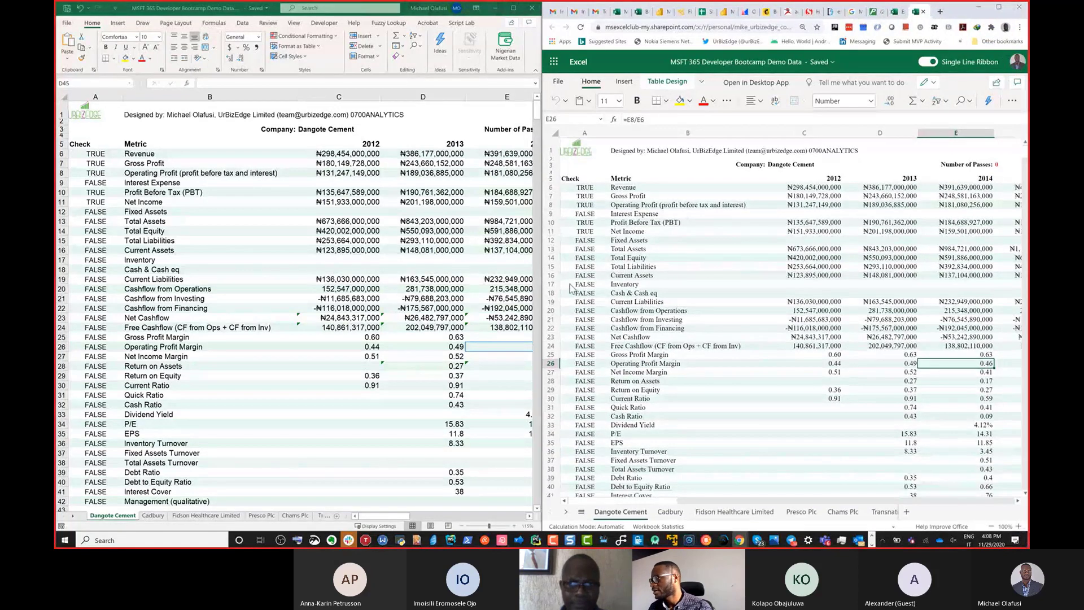
Select cell D9 in the online workbook and view the Dangote Cement sheet at larger and smaller zoom levels.
left_click(849, 217)
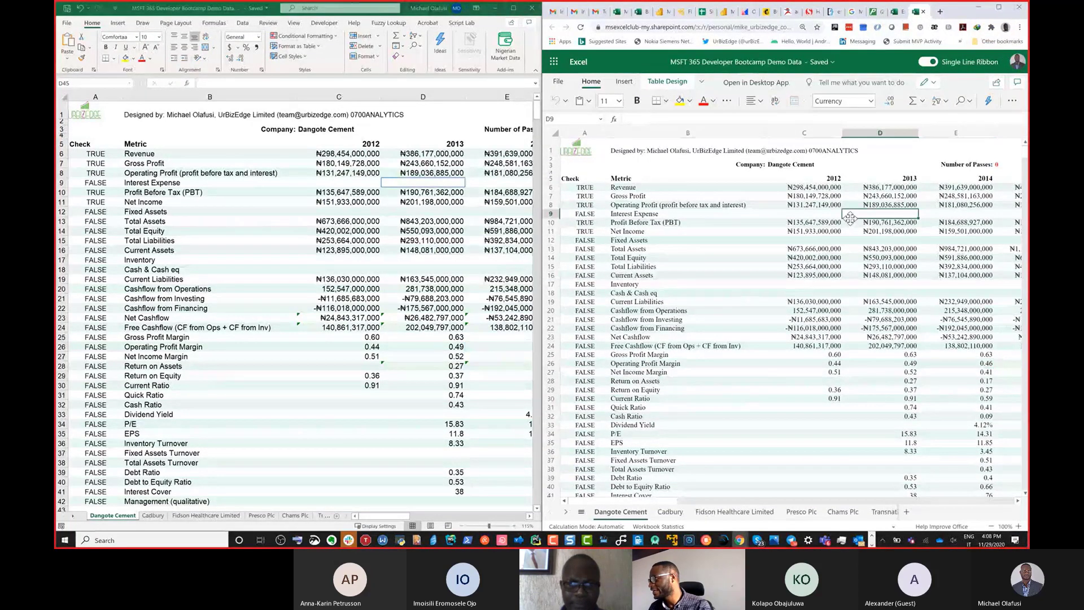
scroll(850, 218, "up", 6)
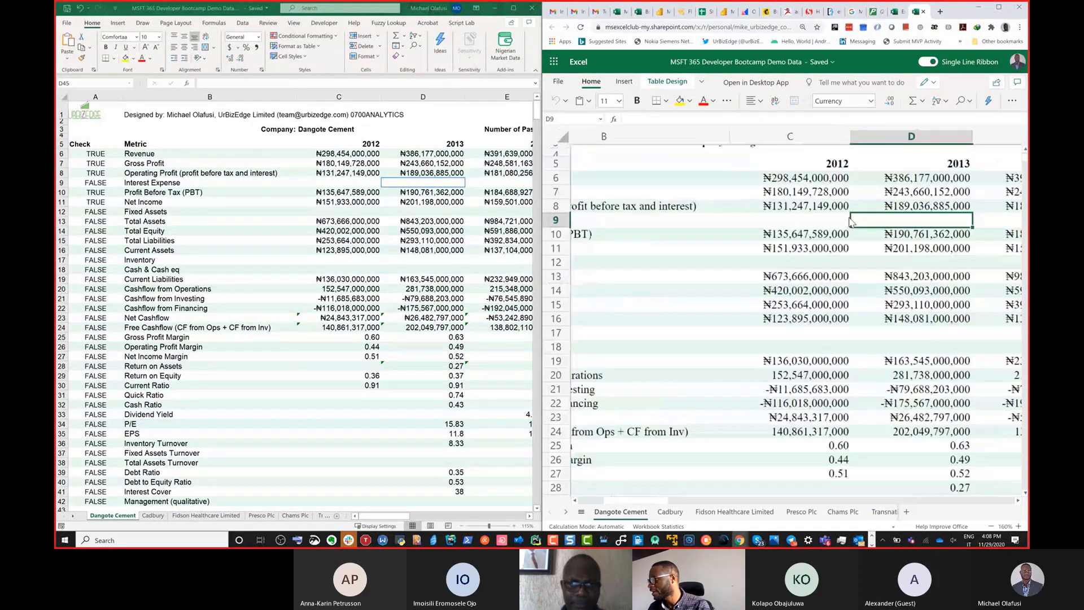
scroll(851, 220, "up", 5)
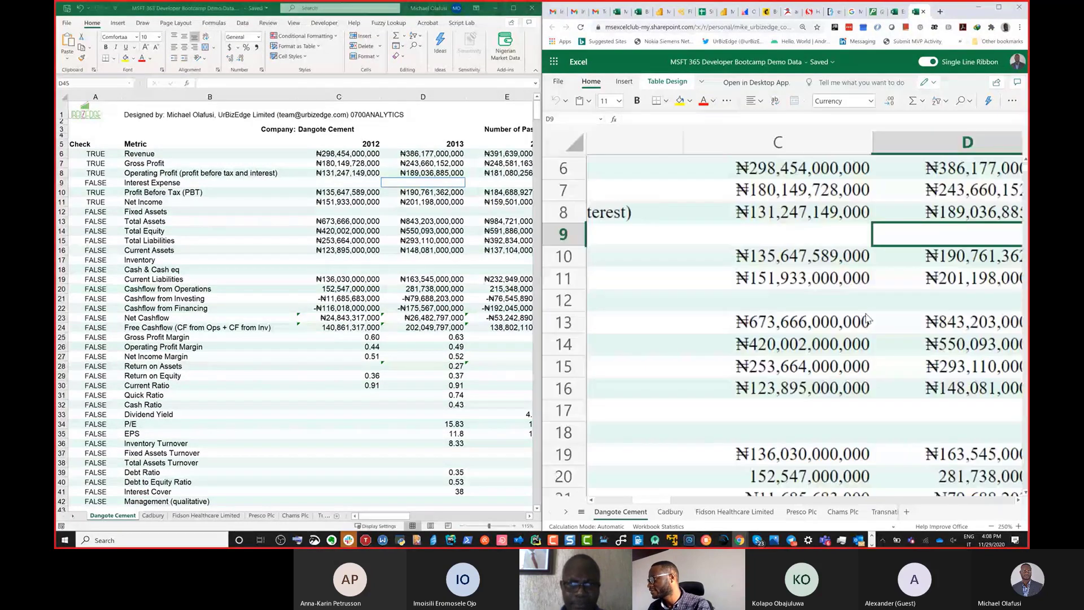
scroll(867, 320, "down", 3)
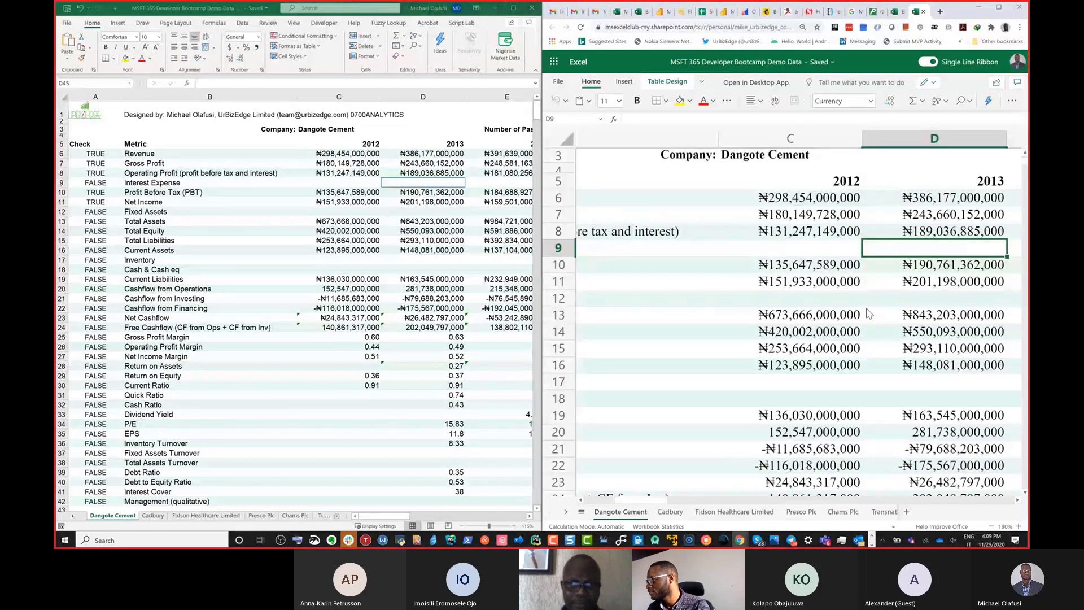
scroll(868, 313, "down", 5)
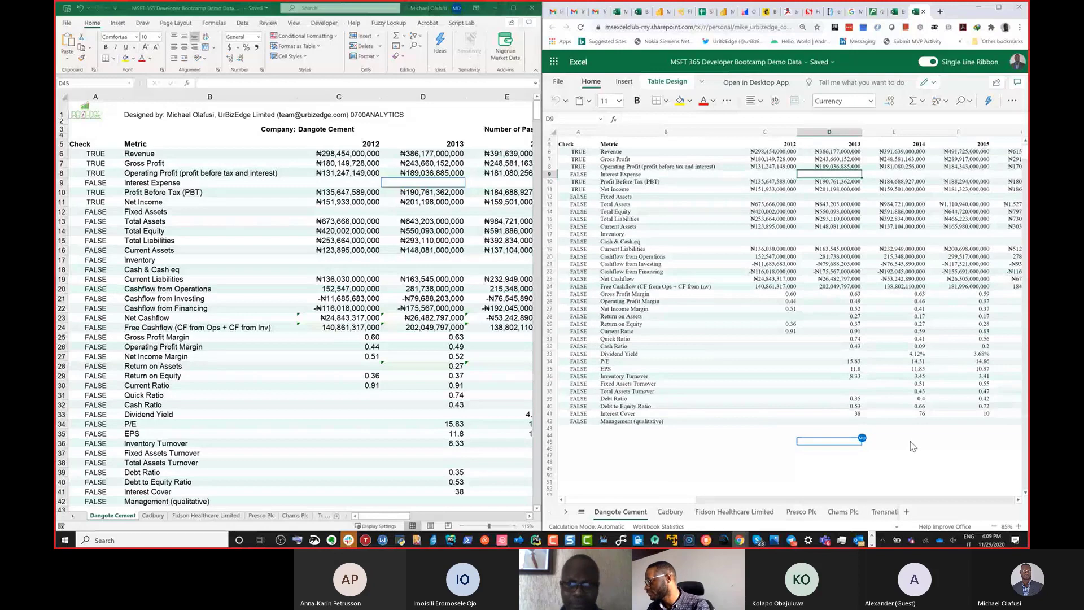
scroll(804, 329, "up", 2)
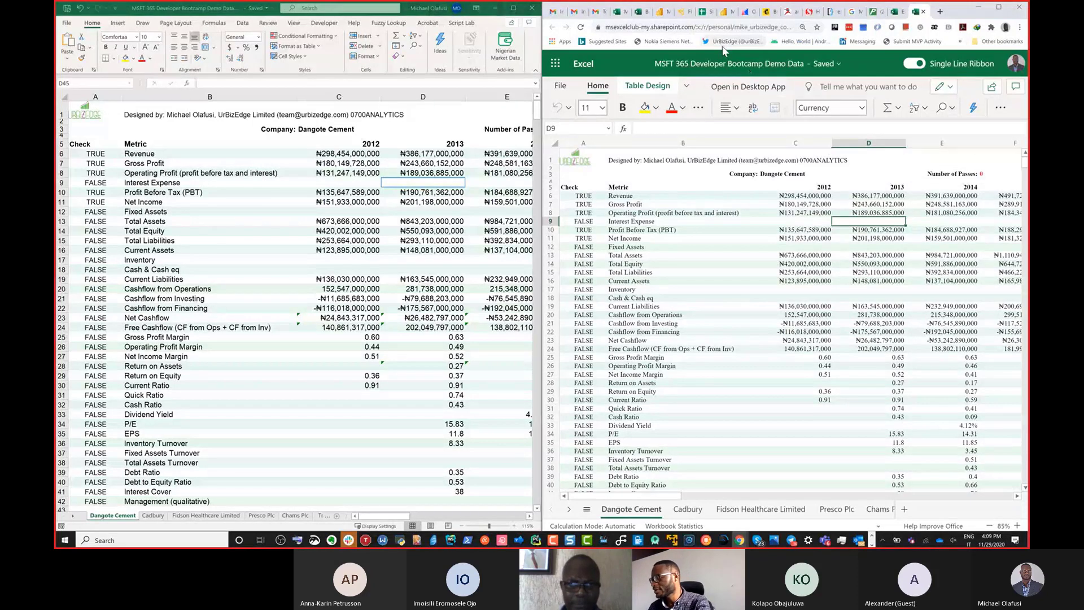
Switch to the handwriting whiteboard app and draw a vertical and a horizontal line on blank page 4 as a two-column table.
mouse_move(552, 19)
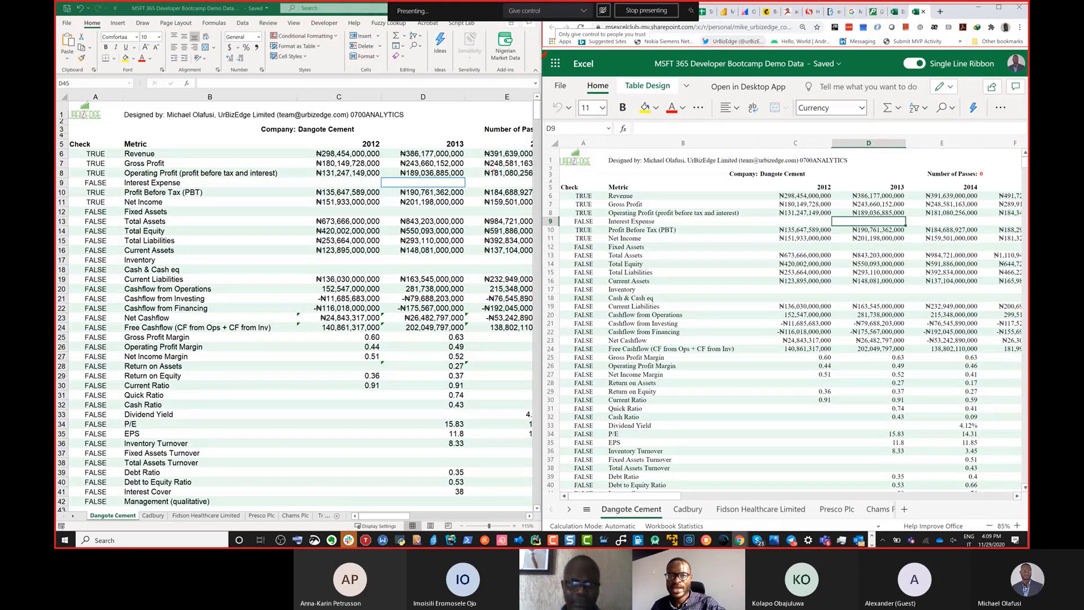
left_click(871, 536)
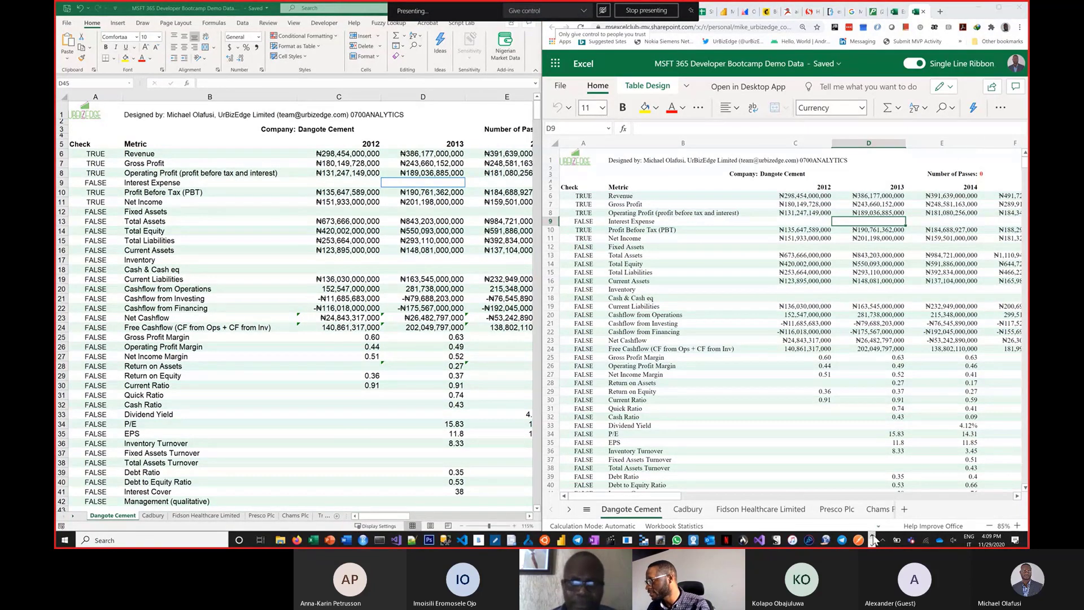
left_click(495, 540)
scroll(575, 324, "down", 15)
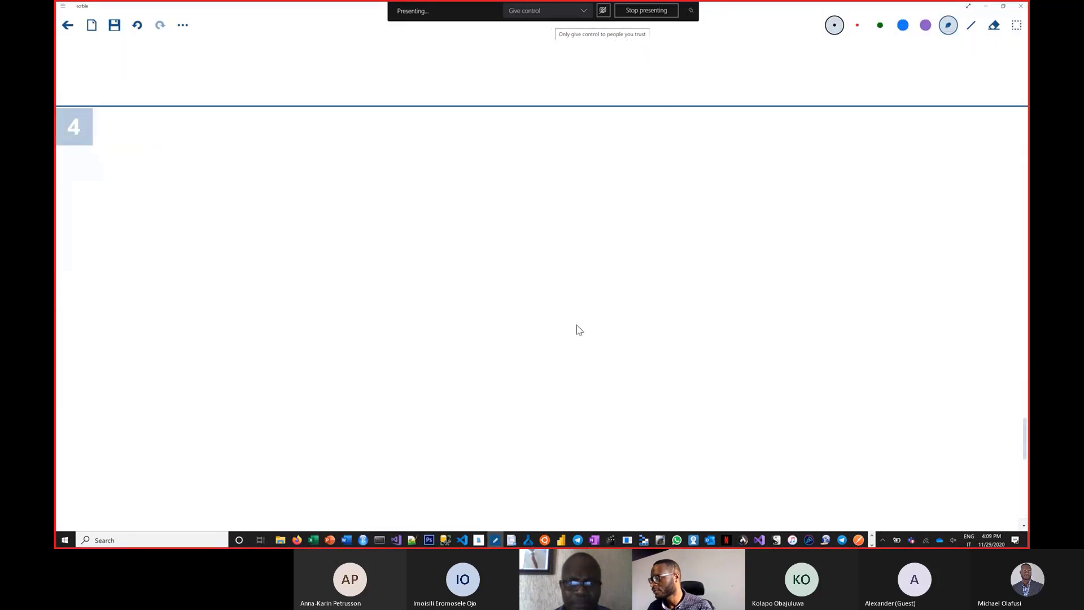
scroll(577, 326, "down", 1)
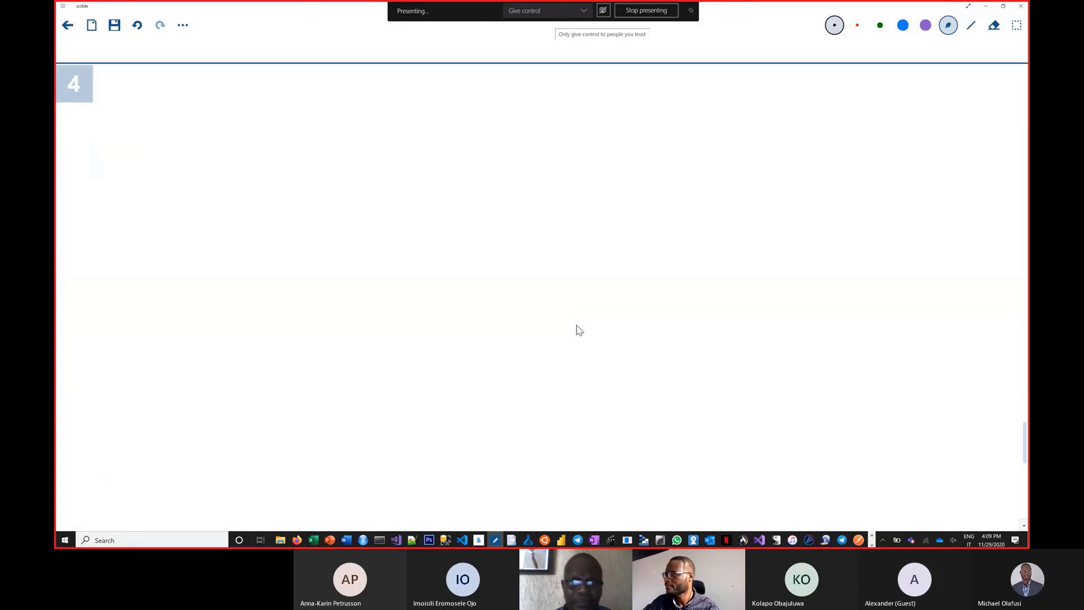
left_click_drag(532, 76, 550, 514)
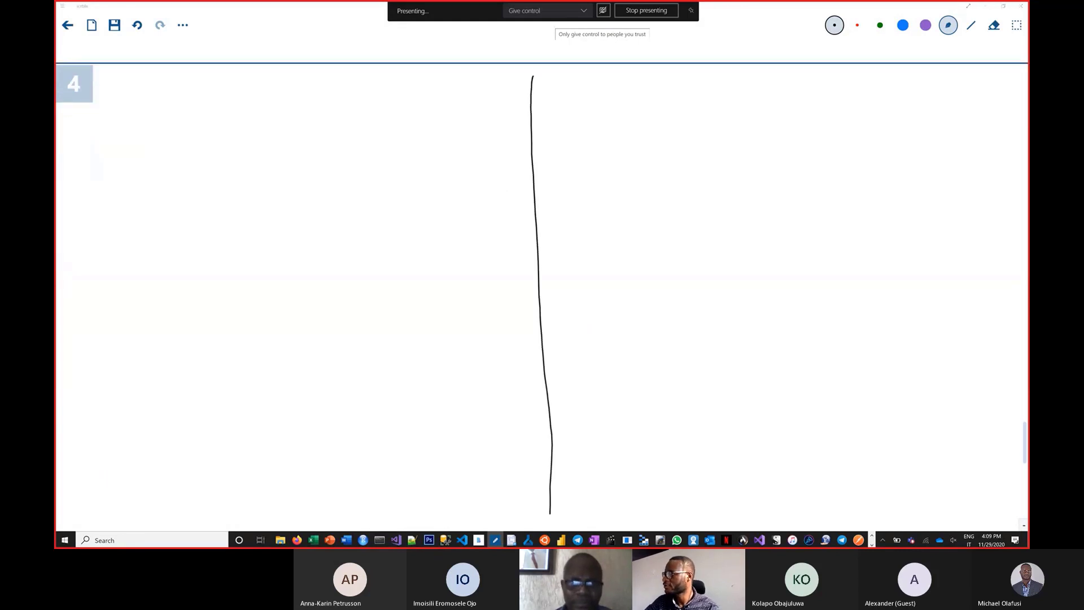
key("super+Tab")
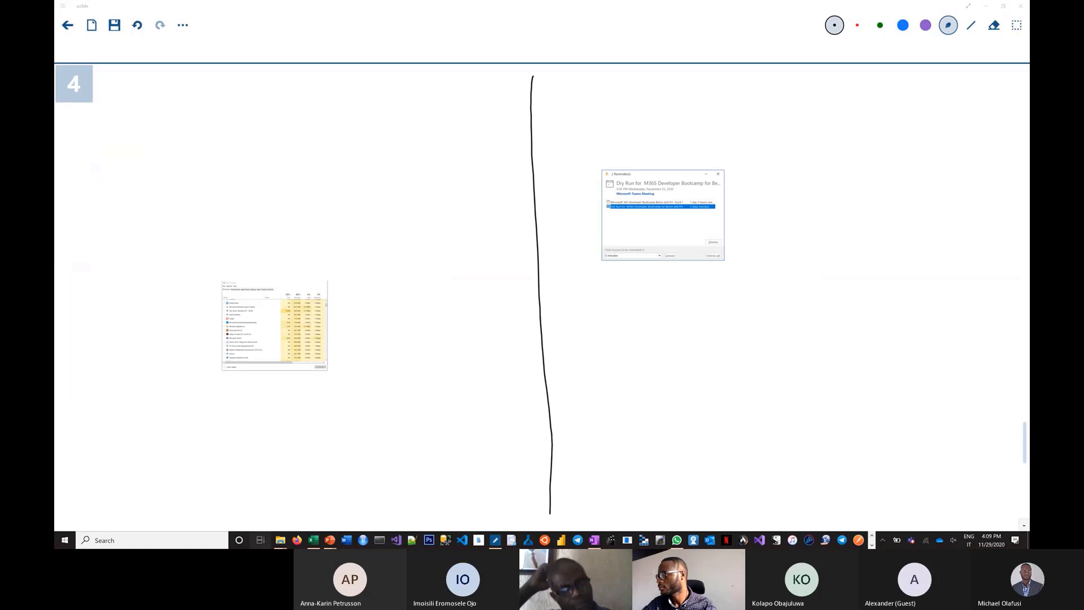
key("super+Tab")
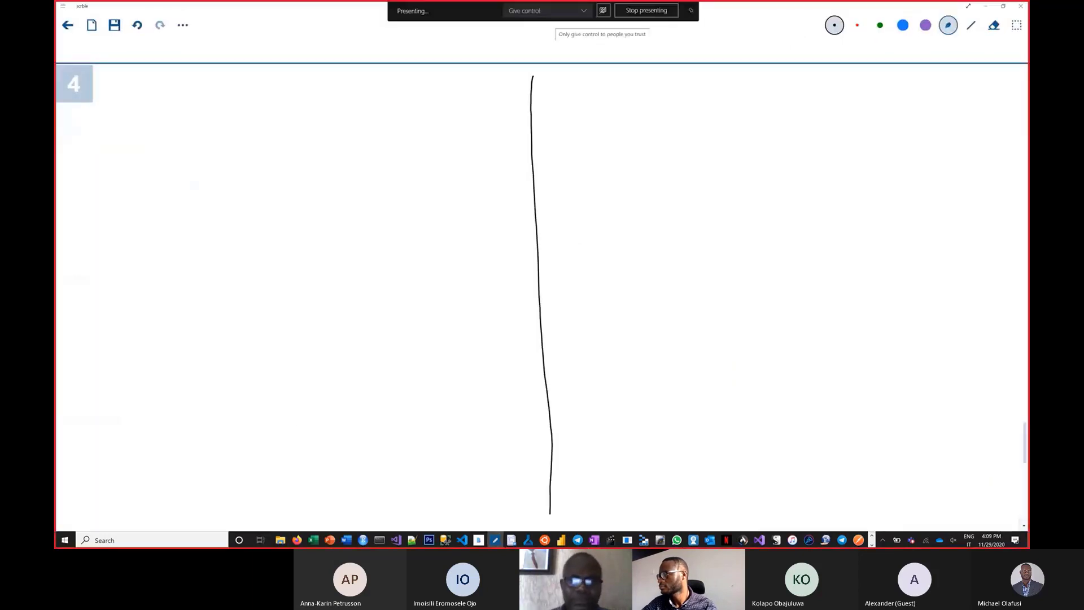
mouse_move(91, 130)
left_mouse_down()
mouse_move(842, 123)
mouse_move(992, 110)
left_mouse_up()
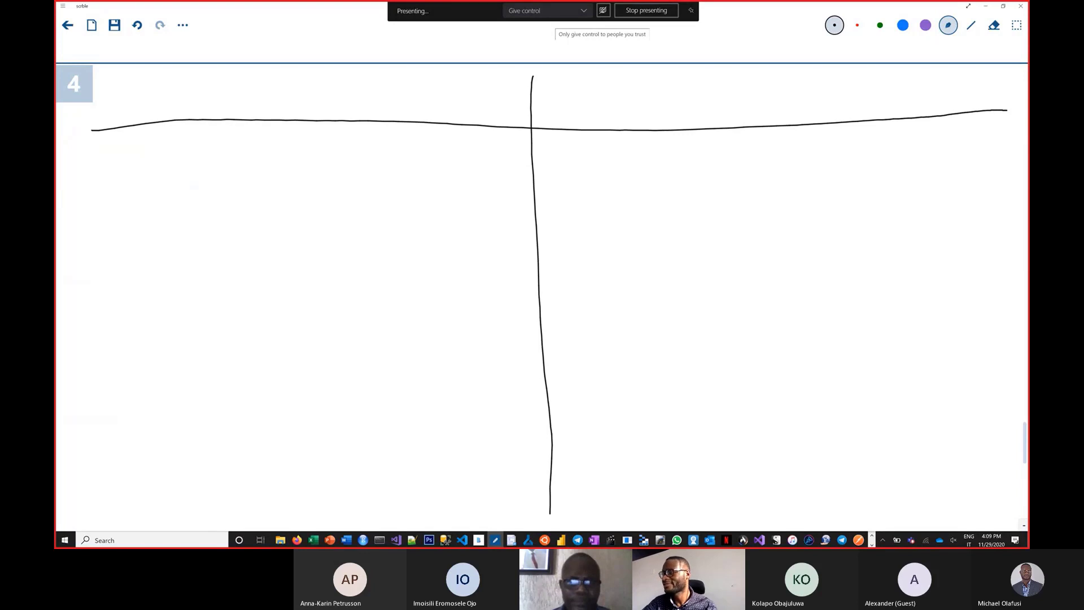
Handwrite the heading "Desktop Excel" above the table's first column.
mouse_move(121, 71)
left_mouse_down()
mouse_move(141, 103)
mouse_move(204, 80)
mouse_move(264, 96)
left_mouse_up()
mouse_move(276, 71)
left_mouse_down()
mouse_move(280, 110)
mouse_move(294, 88)
left_mouse_up()
left_click_drag(283, 101, 326, 127)
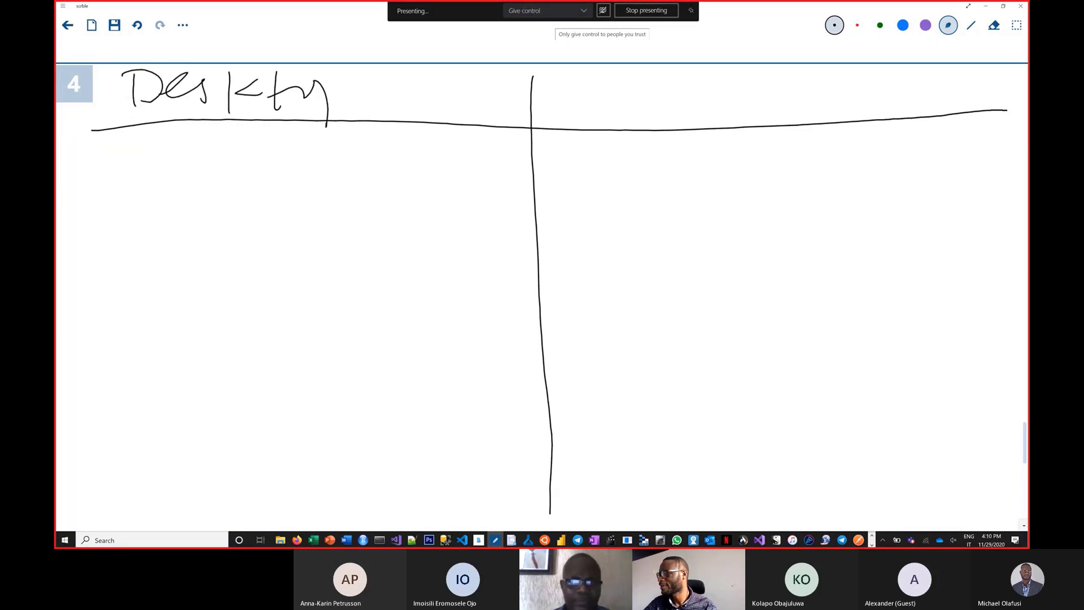
left_click_drag(375, 82, 402, 113)
mouse_move(370, 81)
left_mouse_down()
mouse_move(417, 72)
mouse_move(403, 94)
left_mouse_up()
left_click_drag(413, 84, 432, 111)
mouse_move(428, 85)
left_mouse_down()
mouse_move(413, 108)
mouse_move(491, 113)
left_mouse_up()
left_click_drag(496, 116, 504, 121)
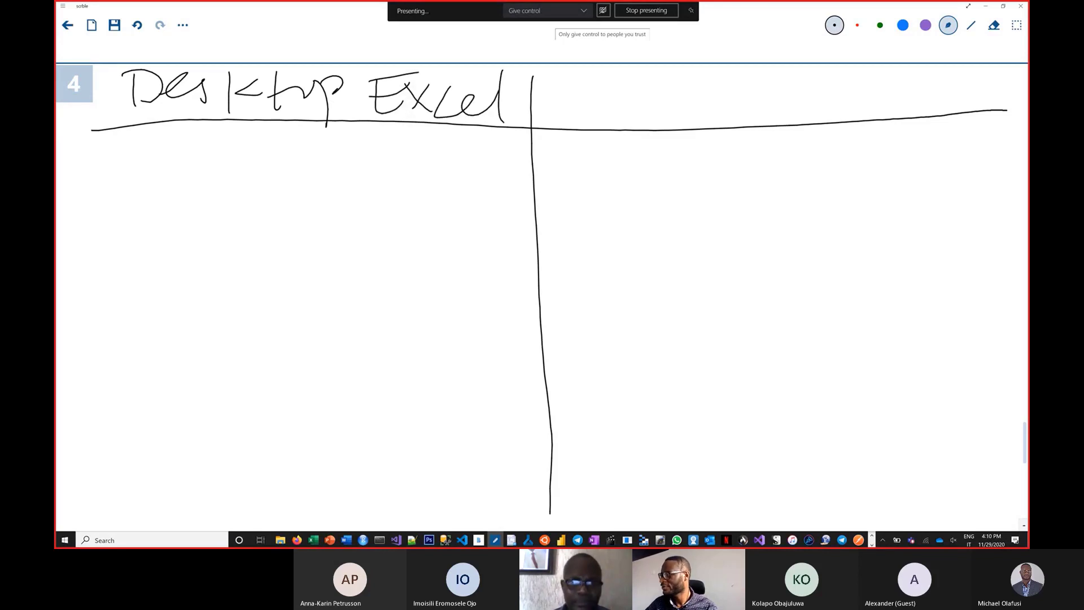
Handwrite the heading "Excel Online" above the table's second column.
left_click_drag(628, 91, 608, 124)
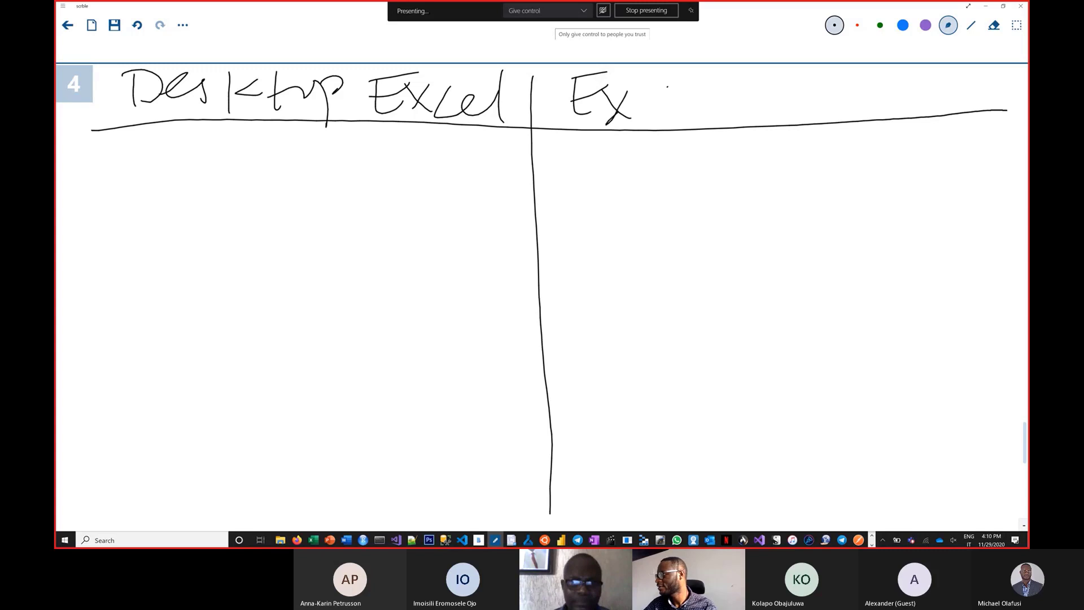
mouse_move(670, 89)
left_mouse_down()
mouse_move(720, 82)
mouse_move(738, 120)
left_mouse_up()
mouse_move(784, 77)
left_mouse_down()
mouse_move(788, 93)
mouse_move(850, 112)
left_mouse_up()
mouse_move(868, 94)
left_mouse_down()
mouse_move(873, 113)
mouse_move(921, 111)
left_mouse_up()
left_click_drag(771, 90, 791, 78)
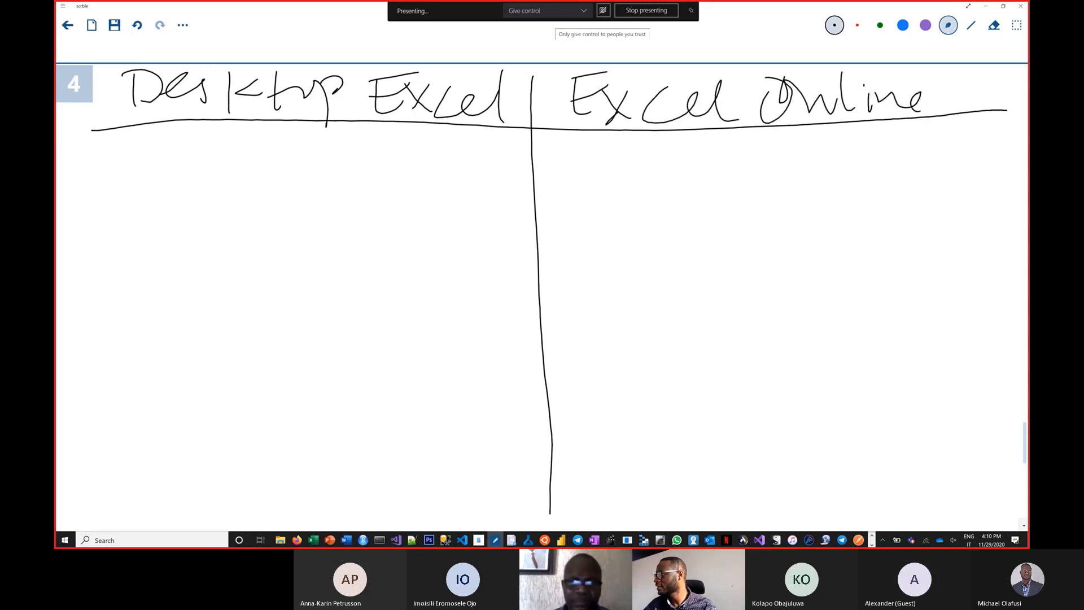
Handwrite "Free" and, on the line below it, "Always update" in the Excel Online column.
mouse_move(564, 165)
left_mouse_down()
mouse_move(566, 219)
mouse_move(593, 159)
mouse_move(608, 186)
mouse_move(695, 173)
mouse_move(720, 192)
left_mouse_up()
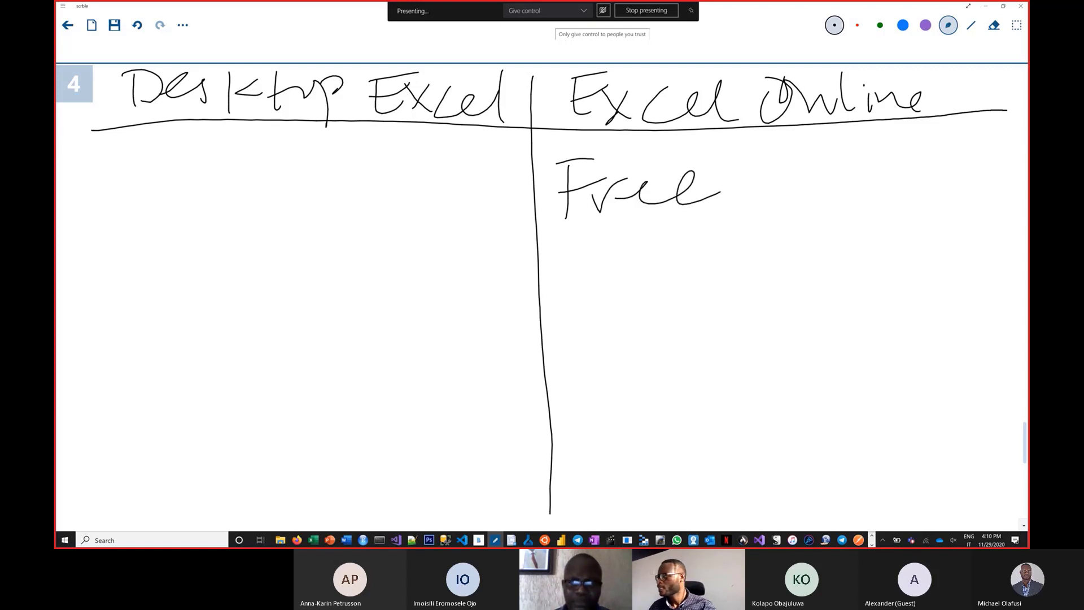
left_click_drag(641, 184, 654, 198)
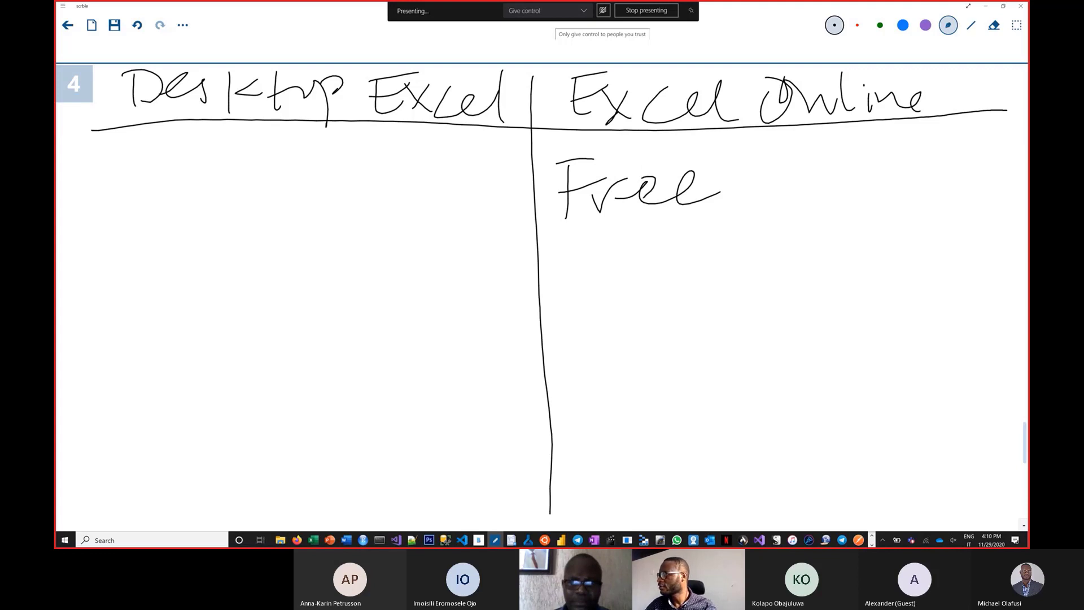
left_click_drag(557, 250, 544, 297)
mouse_move(557, 248)
left_mouse_down()
mouse_move(576, 288)
mouse_move(591, 252)
left_mouse_up()
mouse_move(593, 239)
left_mouse_down()
mouse_move(590, 301)
mouse_move(630, 275)
mouse_move(658, 284)
mouse_move(663, 306)
left_mouse_up()
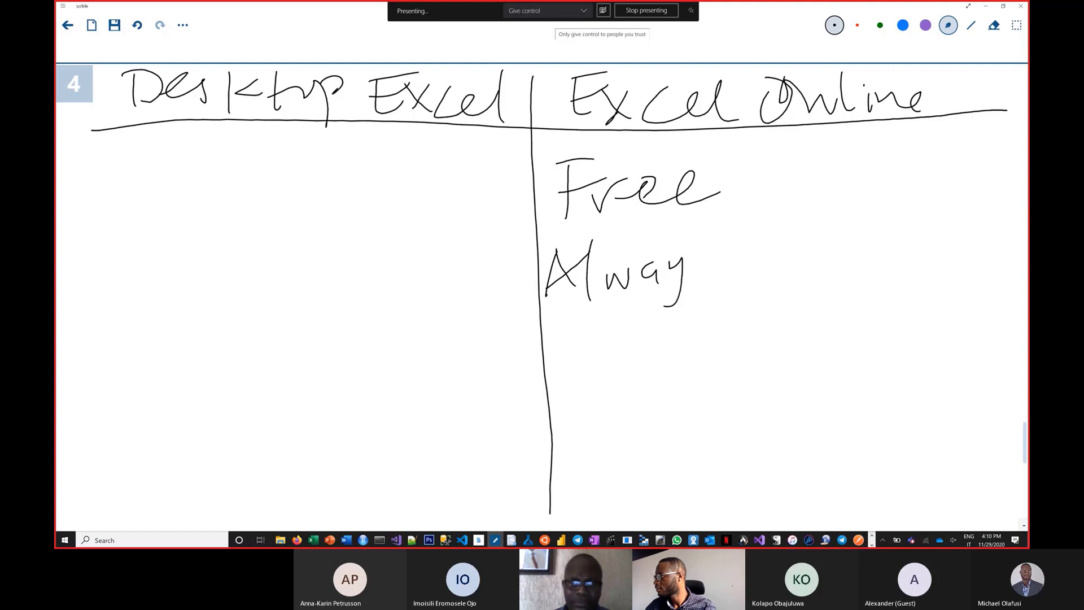
left_click_drag(718, 246, 703, 284)
mouse_move(763, 252)
left_mouse_down()
mouse_move(790, 277)
mouse_move(861, 252)
mouse_move(846, 270)
left_mouse_up()
left_click(843, 229)
left_click_drag(876, 220, 881, 269)
left_click_drag(898, 248, 902, 266)
mouse_move(911, 217)
left_mouse_down()
mouse_move(916, 264)
mouse_move(929, 230)
left_mouse_up()
left_click_drag(929, 248, 950, 254)
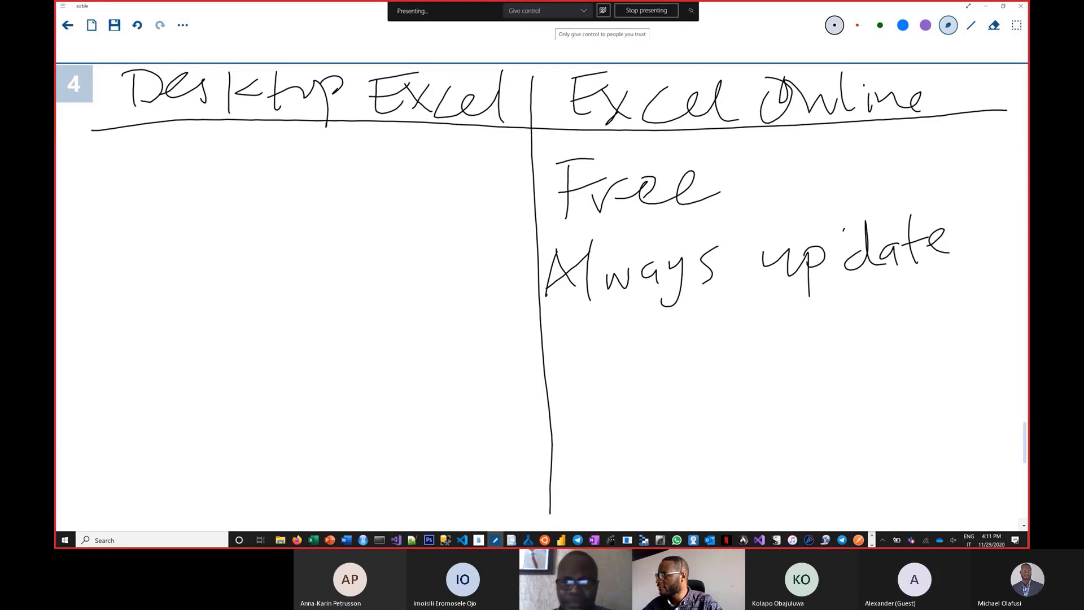
Handwrite "New Formulas" below "Always update" in the Excel Online column.
mouse_move(568, 330)
left_mouse_down()
mouse_move(567, 383)
mouse_move(591, 324)
left_mouse_up()
mouse_move(596, 366)
left_mouse_down()
mouse_move(633, 352)
mouse_move(662, 383)
mouse_move(667, 339)
left_mouse_up()
mouse_move(706, 340)
left_mouse_down()
mouse_move(716, 398)
mouse_move(730, 335)
left_mouse_up()
mouse_move(700, 360)
left_mouse_down()
mouse_move(821, 334)
mouse_move(864, 339)
left_mouse_up()
left_click_drag(866, 298, 893, 349)
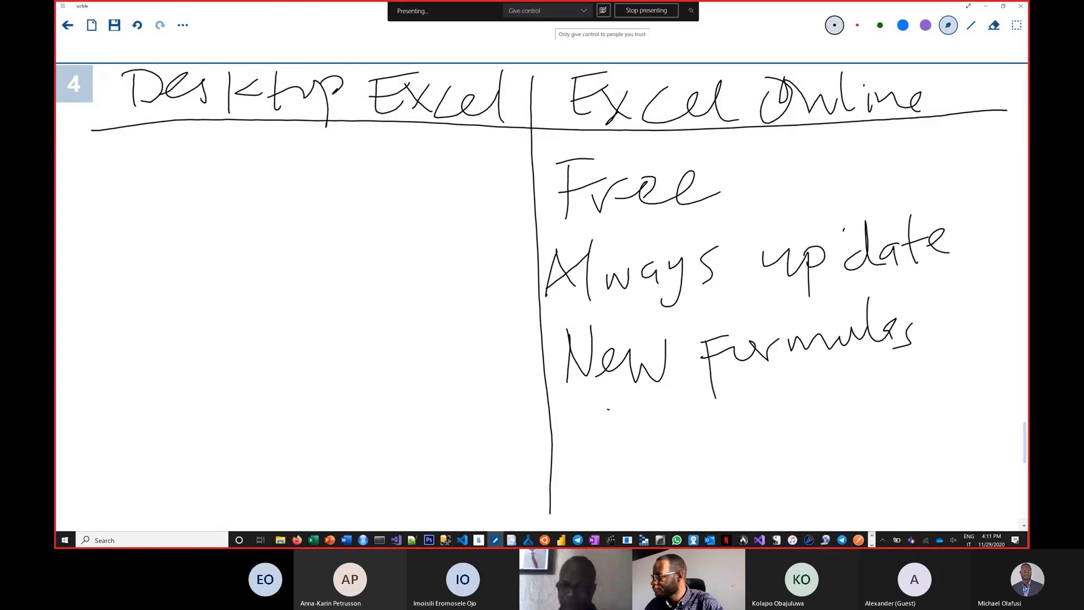
Handwrite "Collaboration" below "New Formulas" in the Excel Online column.
left_click_drag(609, 413, 645, 436)
mouse_move(655, 398)
left_mouse_down()
mouse_move(663, 449)
mouse_move(706, 446)
left_mouse_up()
mouse_move(710, 395)
left_mouse_down()
mouse_move(732, 436)
mouse_move(777, 420)
mouse_move(832, 433)
left_mouse_up()
mouse_move(854, 383)
left_mouse_down()
mouse_move(875, 420)
mouse_move(941, 422)
left_mouse_up()
left_click_drag(840, 416, 875, 412)
left_click_drag(731, 422, 761, 415)
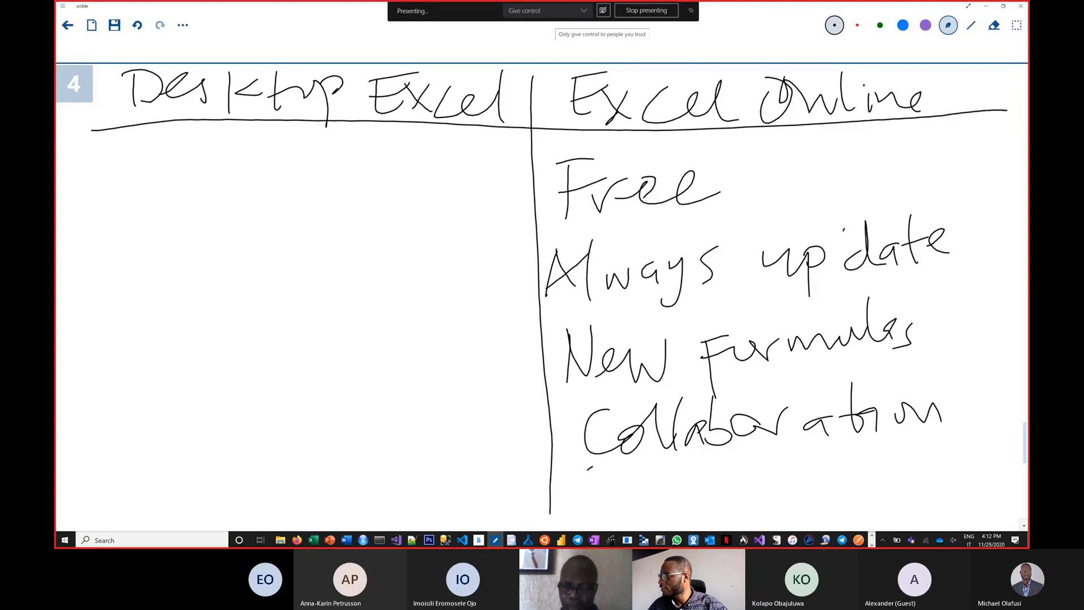
Handwrite "Access Control" below "Collaboration" in the Excel Online column.
mouse_move(592, 469)
left_mouse_down()
mouse_move(561, 515)
mouse_move(602, 528)
left_mouse_up()
mouse_move(627, 479)
left_mouse_down()
mouse_move(604, 486)
mouse_move(624, 514)
left_mouse_up()
mouse_move(654, 484)
left_mouse_down()
mouse_move(654, 511)
mouse_move(711, 512)
left_mouse_up()
left_click_drag(799, 463, 871, 506)
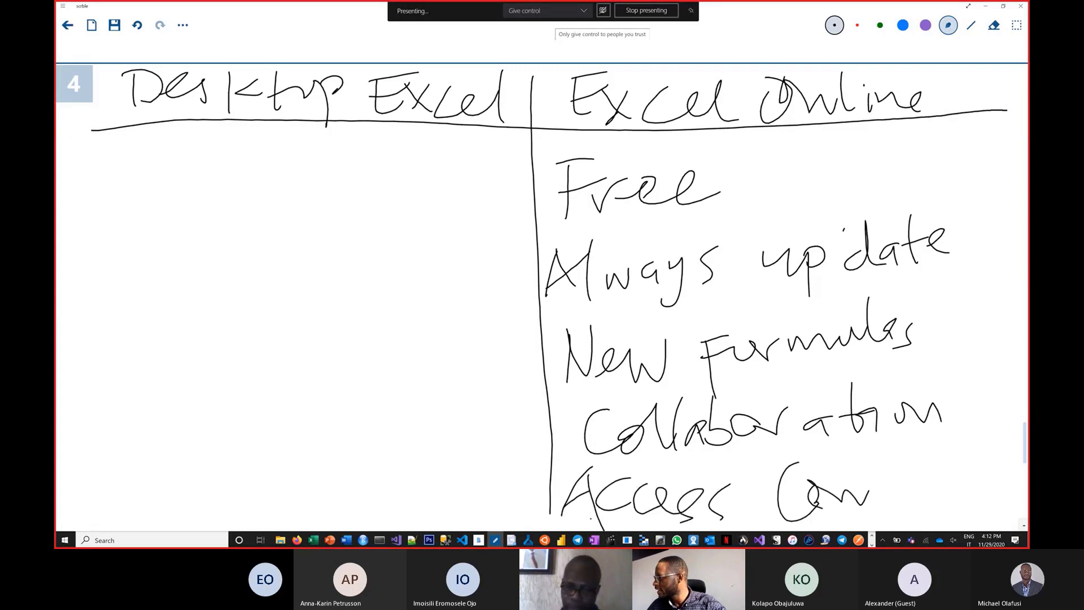
left_click_drag(882, 465, 876, 508)
left_click_drag(870, 493, 913, 488)
mouse_move(924, 490)
left_mouse_down()
mouse_move(949, 450)
mouse_move(956, 511)
left_mouse_up()
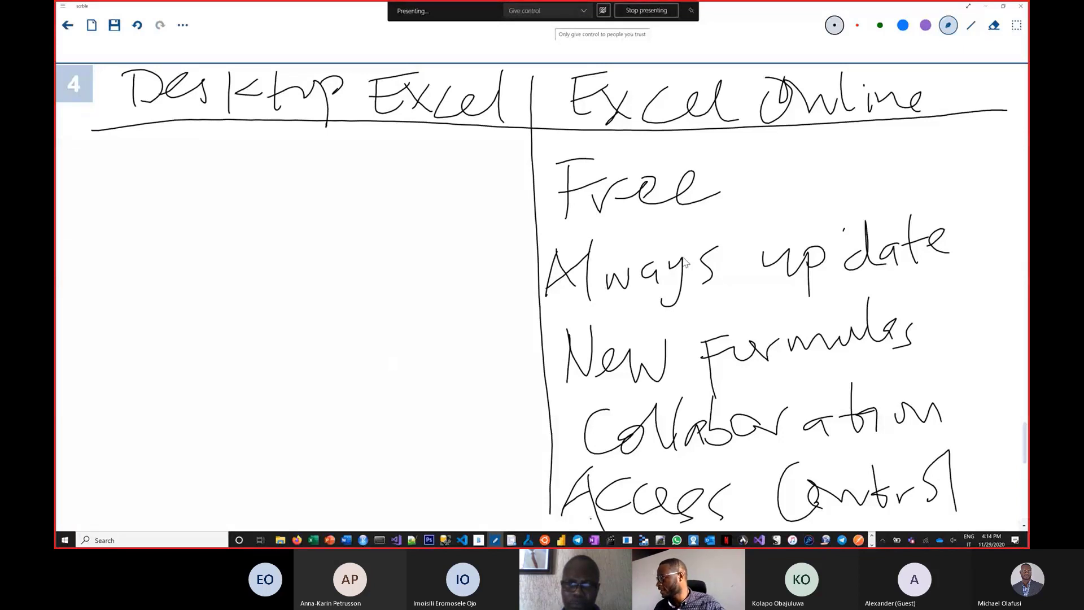
Extend the table's vertical divider downward and handwrite "Surveys/Forms/Polls" below "Access Control".
scroll(685, 262, "down", 5)
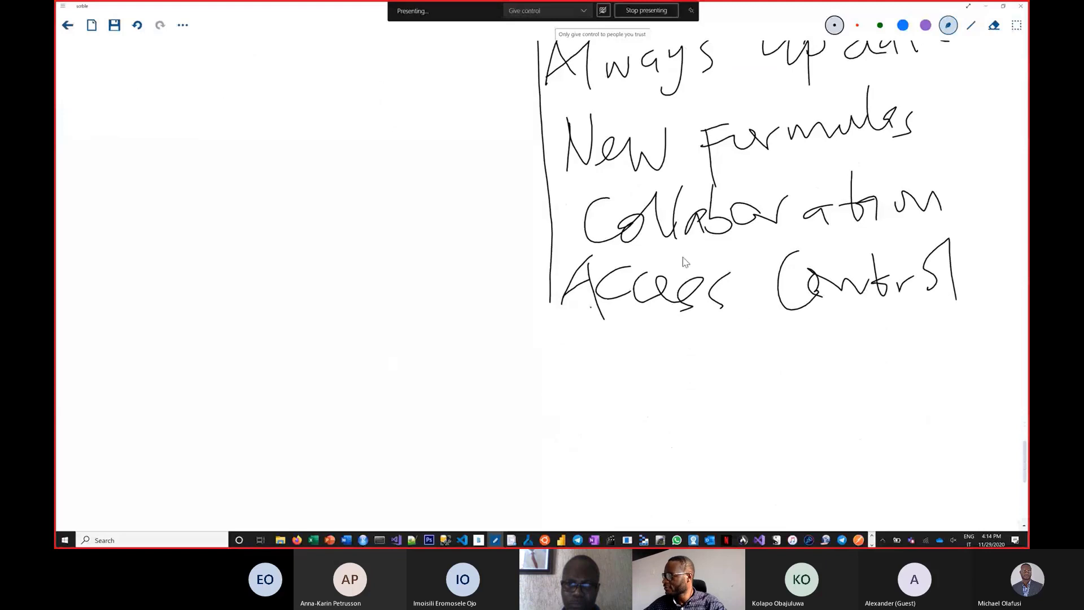
left_click_drag(549, 298, 552, 445)
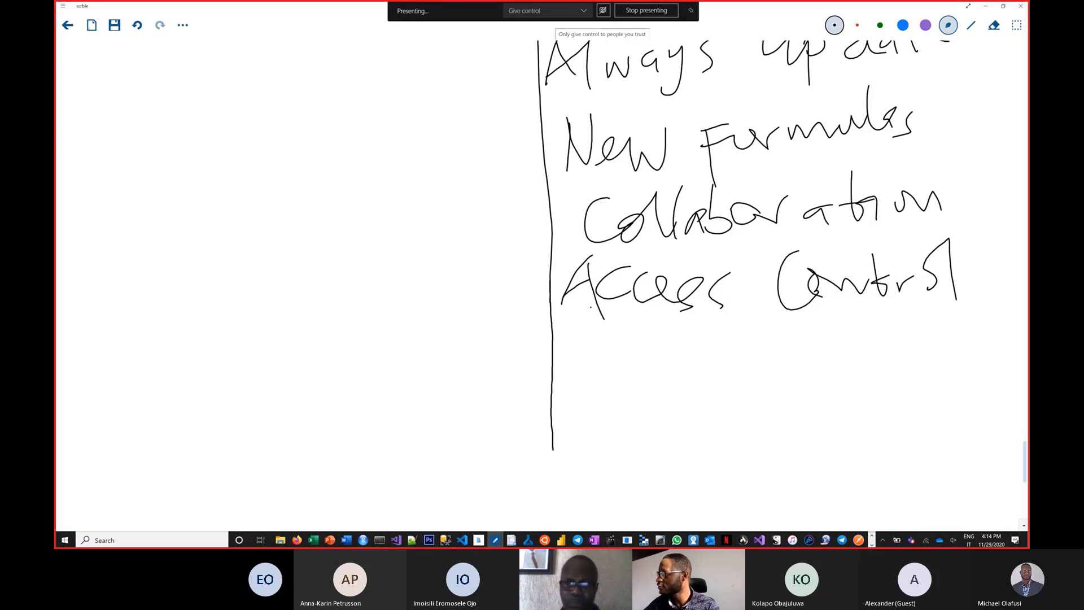
mouse_move(615, 346)
left_mouse_down()
mouse_move(602, 399)
mouse_move(579, 394)
left_mouse_up()
mouse_move(634, 368)
left_mouse_down()
mouse_move(660, 394)
mouse_move(713, 368)
mouse_move(740, 372)
mouse_move(733, 418)
left_mouse_up()
left_click_drag(785, 368, 772, 396)
left_click_drag(809, 329, 785, 418)
left_click_drag(808, 352, 810, 406)
mouse_move(803, 352)
left_mouse_down()
mouse_move(831, 348)
mouse_move(831, 366)
left_mouse_up()
mouse_move(842, 374)
left_mouse_down()
mouse_move(854, 387)
mouse_move(874, 379)
left_mouse_up()
mouse_move(878, 396)
left_mouse_down()
mouse_move(894, 383)
mouse_move(911, 394)
left_mouse_up()
left_click_drag(948, 325, 924, 424)
mouse_move(950, 352)
left_mouse_down()
mouse_move(950, 399)
mouse_move(953, 383)
mouse_move(977, 386)
left_mouse_up()
left_click_drag(1006, 341, 997, 411)
left_click_drag(1009, 337, 1008, 398)
mouse_move(1020, 360)
left_mouse_down()
mouse_move(1009, 394)
mouse_move(976, 394)
left_mouse_up()
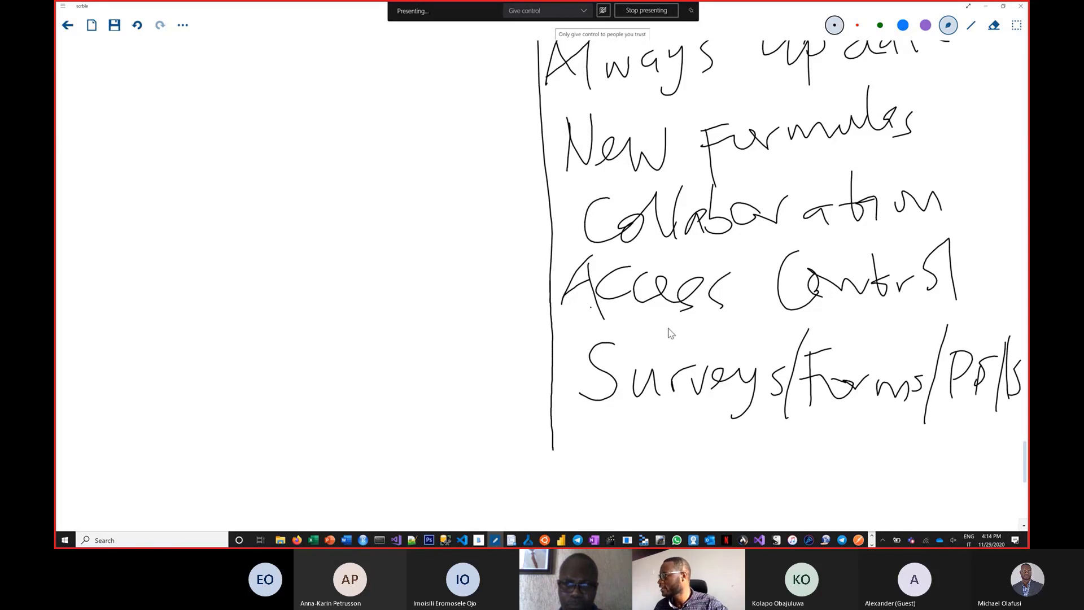
Write over the middle letters of "Polls" in the Surveys/Forms/Polls entry to correct the word.
scroll(670, 333, "up", 2)
scroll(670, 333, "down", 2)
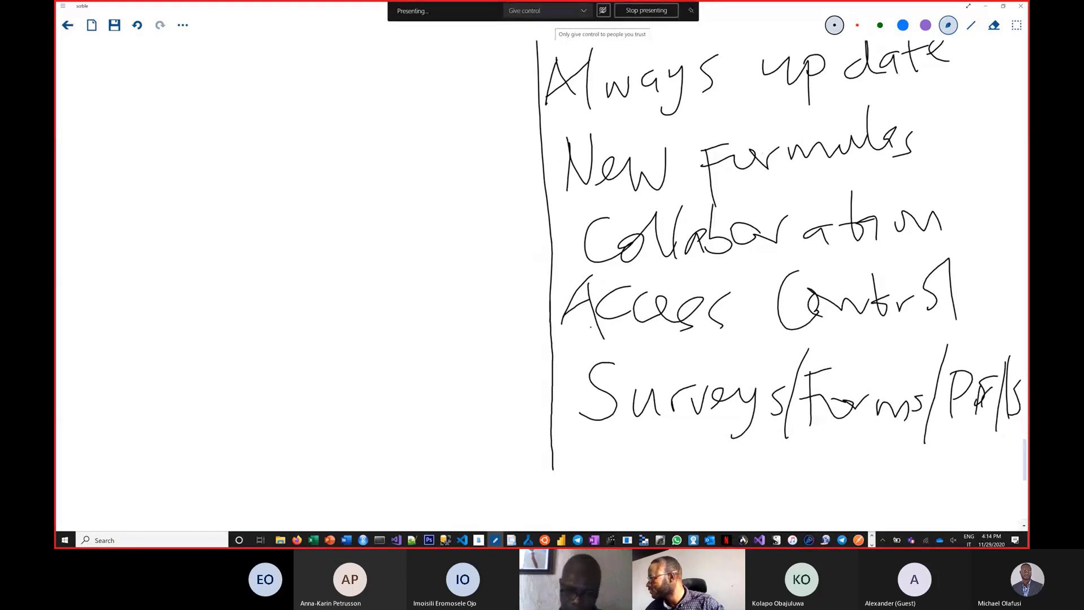
mouse_move(983, 384)
left_mouse_down()
mouse_move(985, 417)
mouse_move(979, 395)
left_mouse_up()
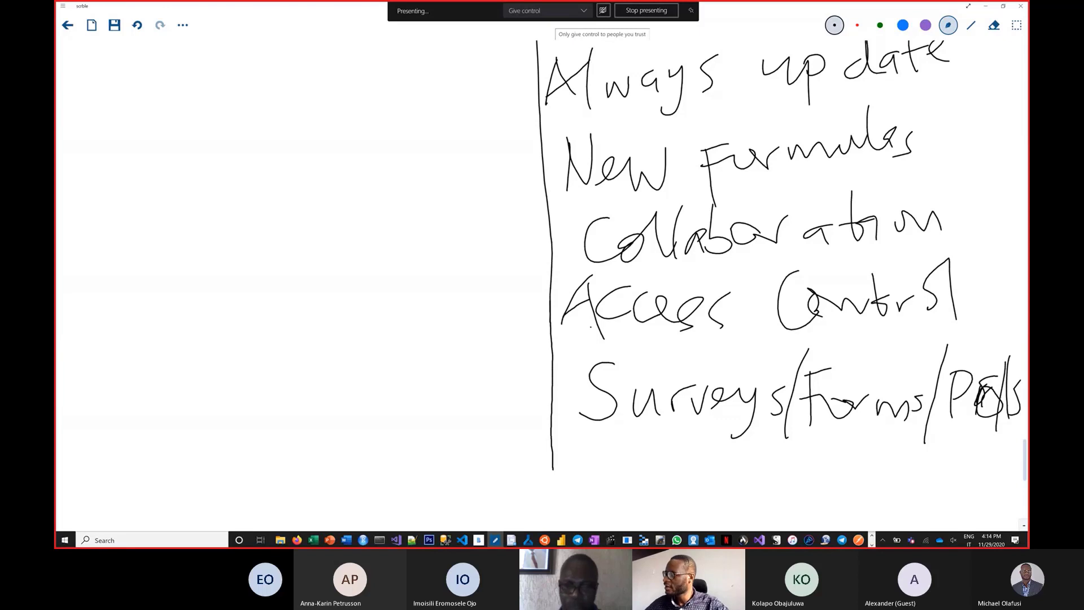
Lengthen the vertical divider and handwrite "Almost all the features" over two lines below the Surveys/Forms/Polls entry.
left_click_drag(553, 451, 552, 518)
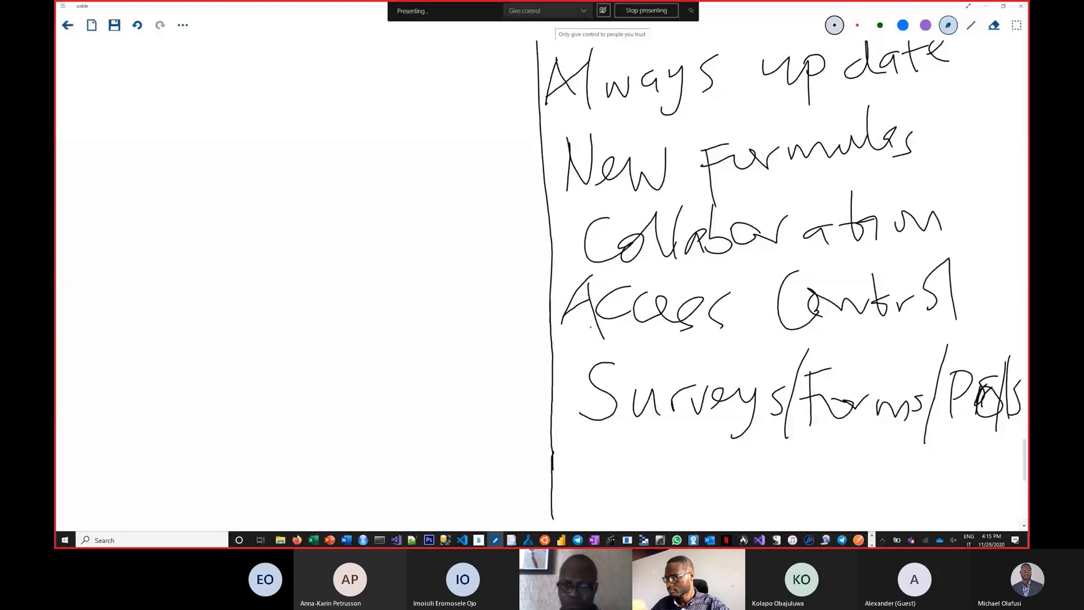
mouse_move(588, 455)
left_mouse_down()
mouse_move(587, 490)
mouse_move(621, 491)
mouse_move(618, 464)
left_mouse_up()
left_click_drag(625, 438, 636, 489)
mouse_move(649, 466)
left_mouse_down()
mouse_move(671, 480)
mouse_move(733, 469)
left_mouse_up()
mouse_move(744, 442)
left_mouse_down()
mouse_move(746, 485)
mouse_move(759, 456)
left_mouse_up()
mouse_move(805, 460)
left_mouse_down()
mouse_move(806, 478)
mouse_move(825, 479)
left_mouse_up()
mouse_move(841, 442)
left_mouse_down()
mouse_move(842, 480)
mouse_move(888, 446)
mouse_move(921, 464)
left_mouse_up()
mouse_move(784, 491)
left_mouse_down()
mouse_move(780, 531)
mouse_move(801, 494)
mouse_move(835, 494)
mouse_move(834, 503)
left_mouse_up()
mouse_move(853, 478)
left_mouse_down()
mouse_move(848, 518)
mouse_move(876, 496)
left_mouse_up()
mouse_move(876, 497)
left_mouse_down()
mouse_move(889, 508)
mouse_move(893, 492)
left_mouse_up()
mouse_move(900, 498)
left_mouse_down()
mouse_move(926, 489)
mouse_move(919, 502)
left_mouse_up()
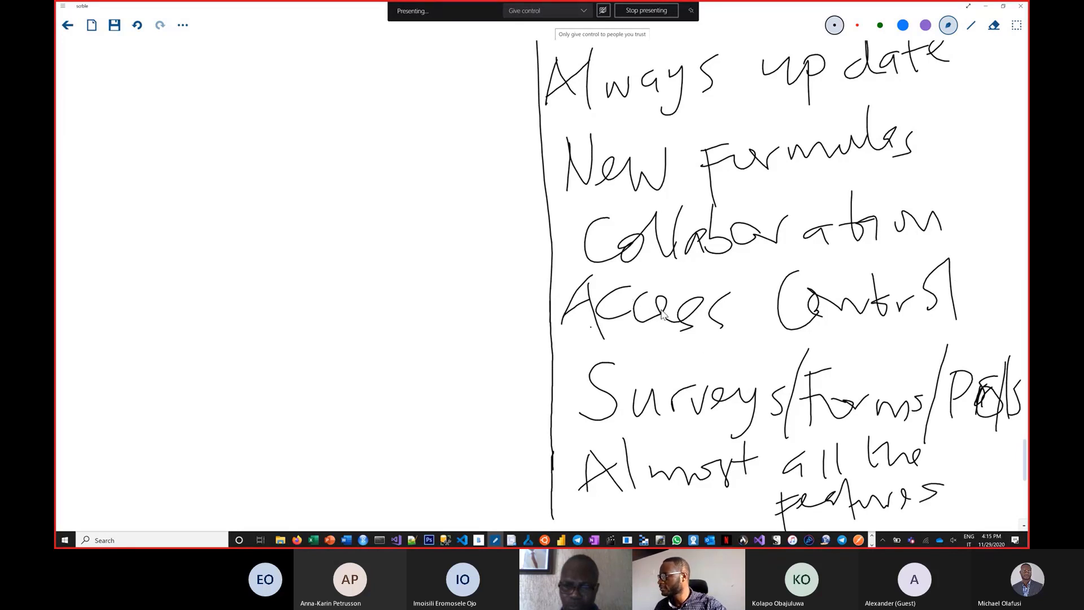
Continue the vertical divider further down the page and handwrite "Add-ins" below "Almost all the features".
scroll(657, 242, "down", 2)
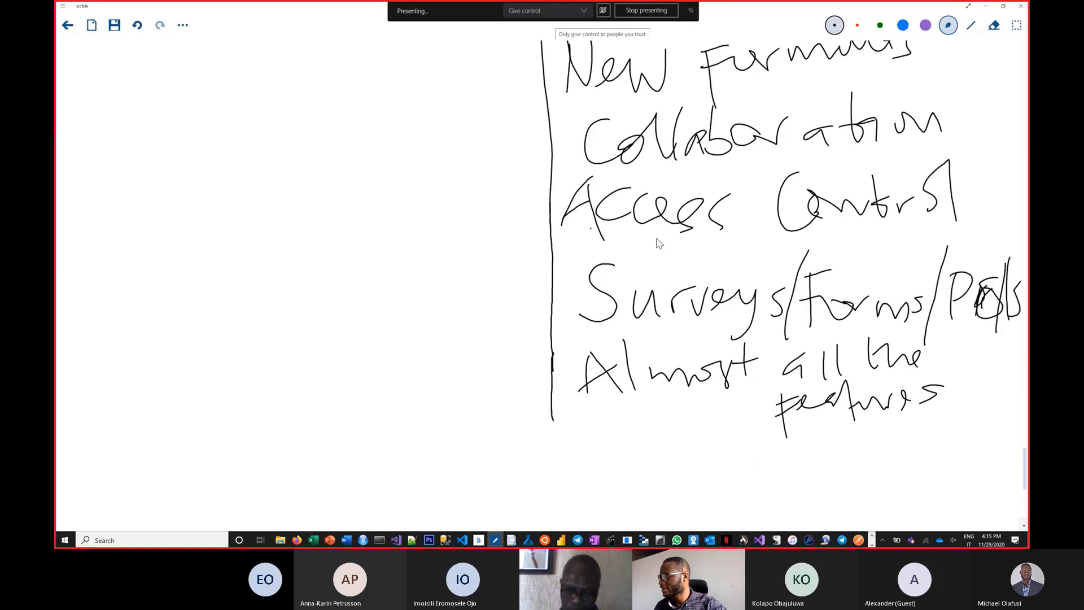
scroll(658, 242, "down", 3)
left_click_drag(552, 288, 539, 450)
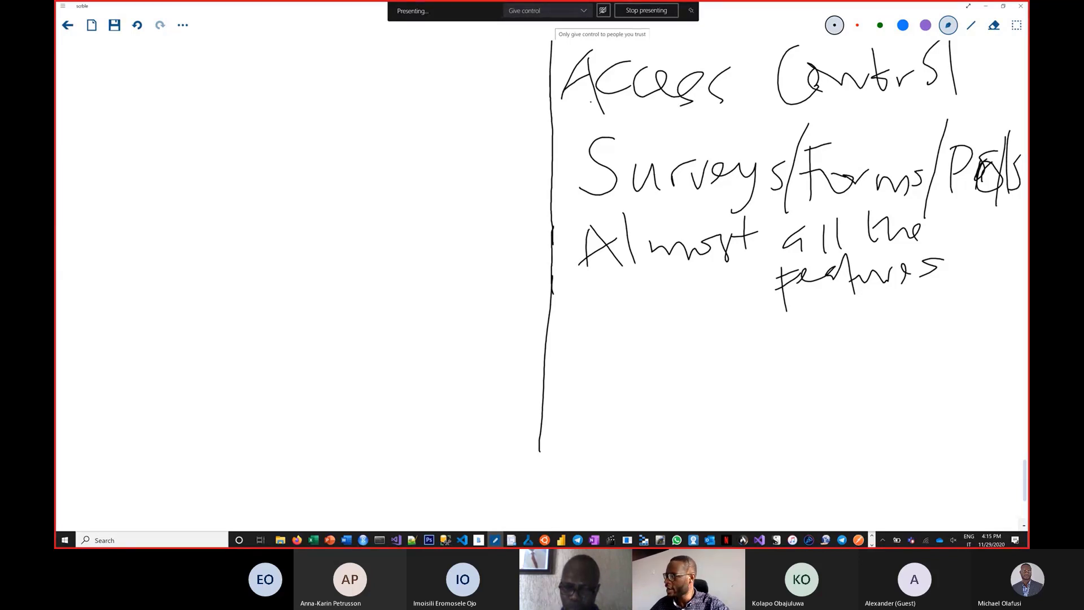
mouse_move(589, 317)
left_mouse_down()
mouse_move(570, 371)
mouse_move(603, 376)
left_mouse_up()
mouse_move(576, 359)
left_mouse_down()
mouse_move(600, 355)
mouse_move(635, 375)
left_mouse_up()
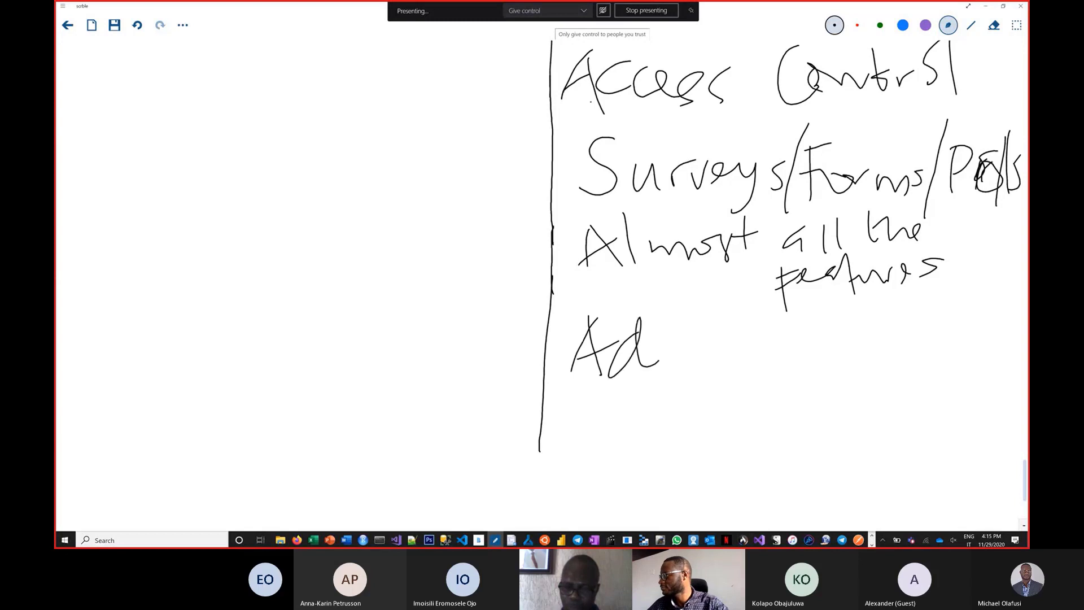
mouse_move(660, 337)
left_mouse_down()
mouse_move(679, 368)
mouse_move(725, 347)
mouse_move(749, 357)
left_mouse_up()
mouse_move(763, 342)
left_mouse_down()
mouse_move(762, 358)
mouse_move(785, 370)
mouse_move(810, 337)
left_mouse_up()
left_click(746, 328)
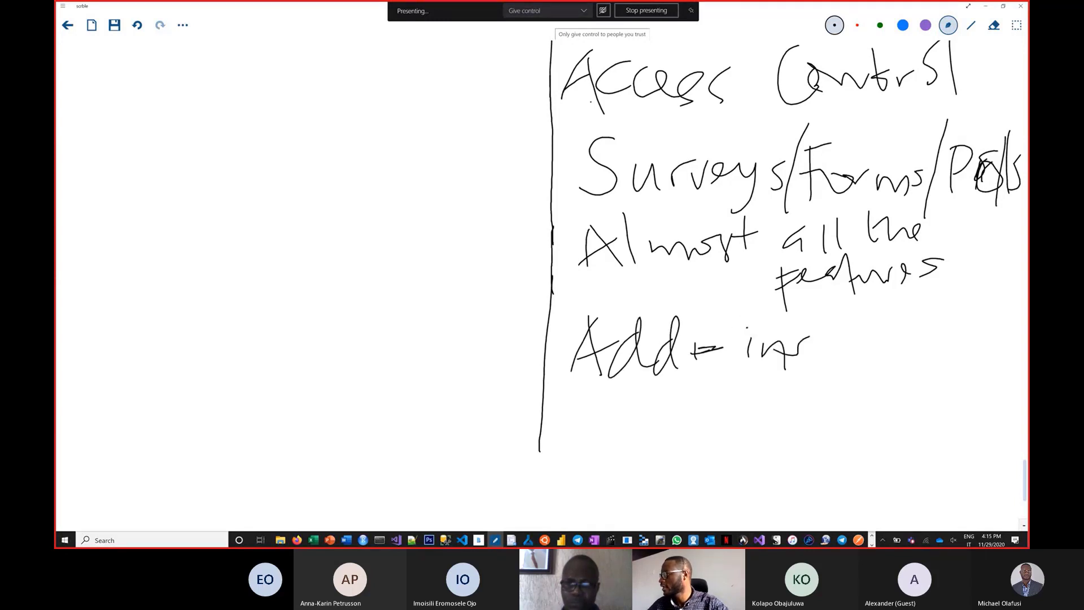
Handwrite "Office Scripts" below "Add-ins" in the Excel Online column.
mouse_move(582, 403)
left_mouse_down()
mouse_move(575, 434)
mouse_move(582, 404)
mouse_move(616, 467)
left_mouse_up()
mouse_move(611, 423)
left_mouse_down()
mouse_move(630, 416)
mouse_move(643, 468)
left_mouse_up()
left_click_drag(600, 446, 670, 412)
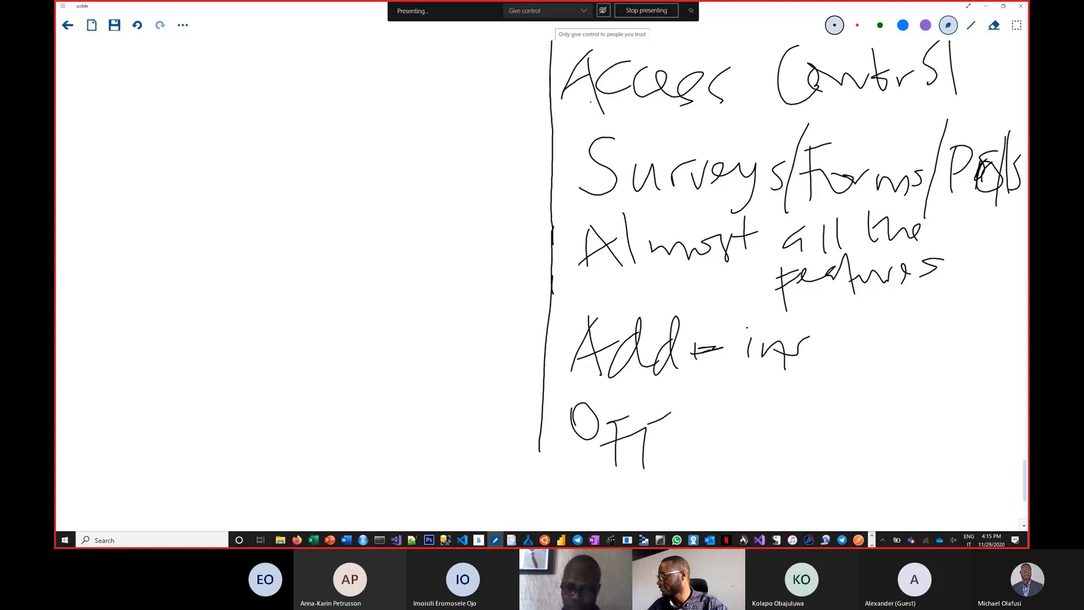
mouse_move(635, 444)
left_mouse_down()
mouse_move(678, 425)
mouse_move(672, 447)
left_mouse_up()
left_click_drag(700, 420, 731, 444)
left_click(673, 400)
left_click_drag(785, 398, 765, 438)
mouse_move(824, 400)
left_mouse_down()
mouse_move(836, 422)
mouse_move(848, 408)
left_mouse_up()
left_click_drag(863, 413, 862, 428)
mouse_move(884, 412)
left_mouse_down()
mouse_move(883, 442)
mouse_move(896, 401)
left_mouse_up()
mouse_move(915, 387)
left_mouse_down()
mouse_move(918, 422)
mouse_move(938, 402)
left_mouse_up()
scroll(683, 178, "up", 2)
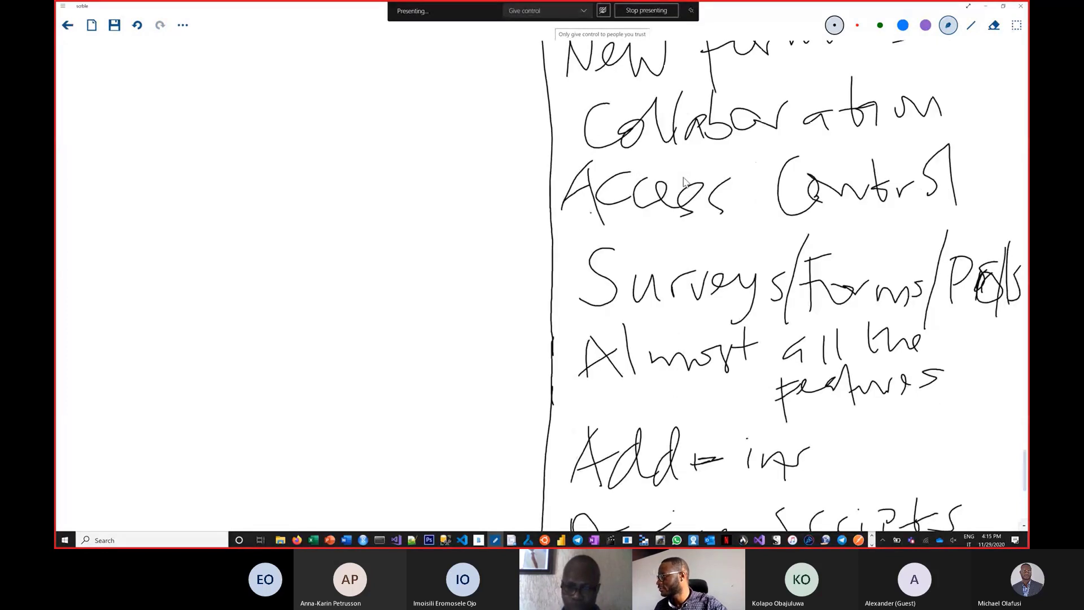
scroll(683, 179, "down", 5)
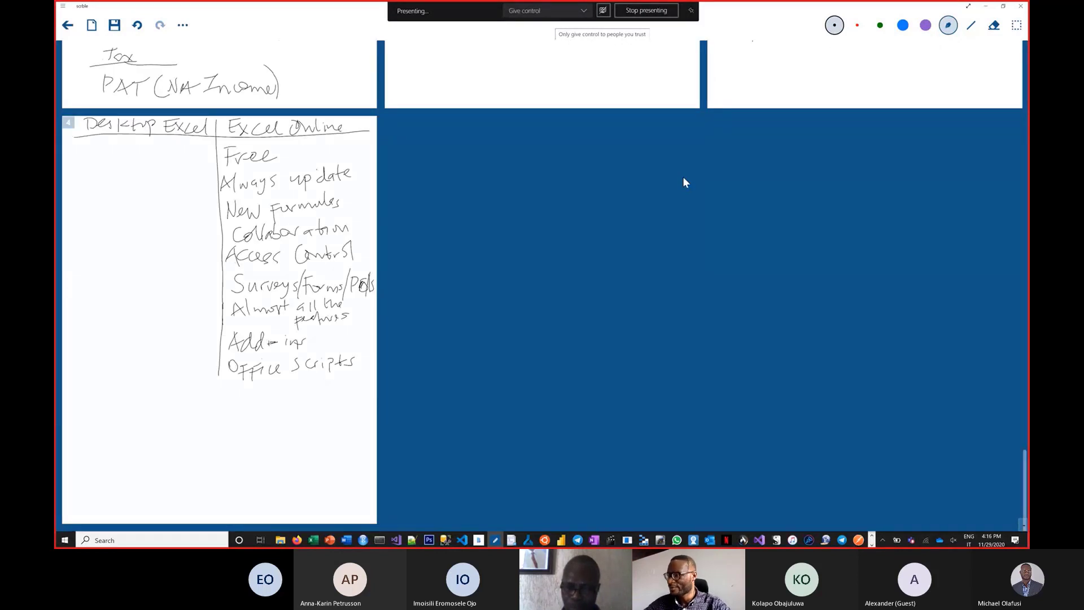
scroll(685, 180, "up", 2)
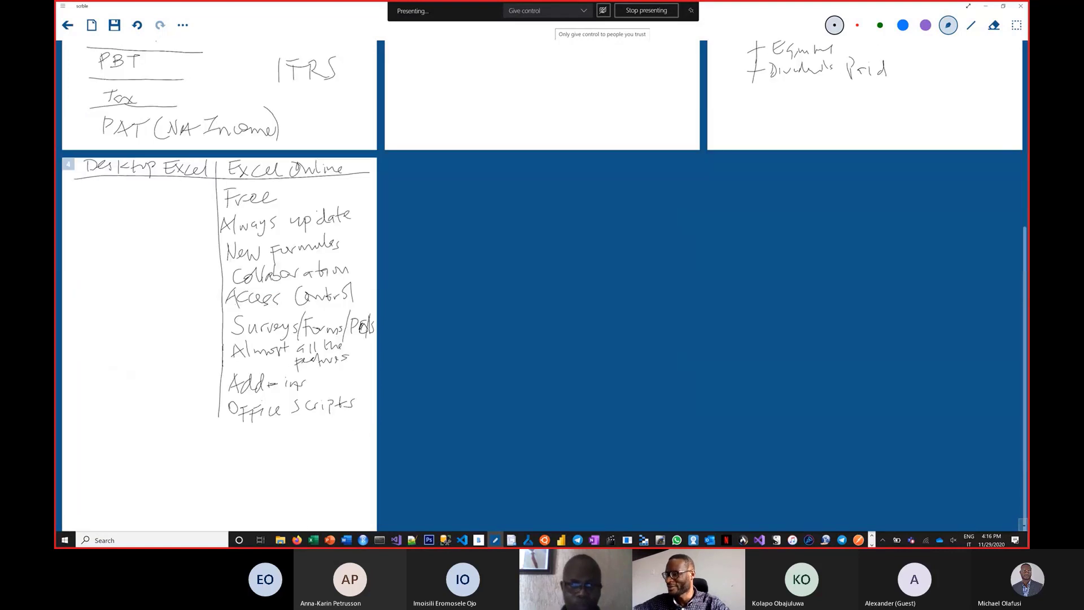
scroll(542, 285, "down", 1)
scroll(542, 285, "up", 2)
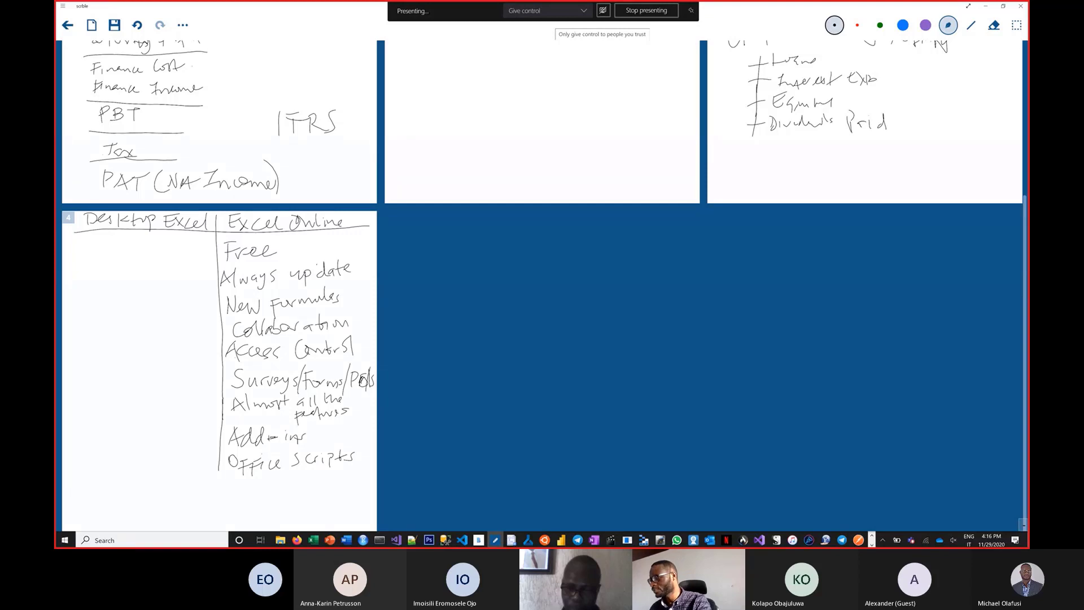
Switch to the browser window with the MSFT 365 Developer Bootcamp Demo Data workbook in Excel Online and maximise it.
key("alt+Tab")
key("alt+Tab")
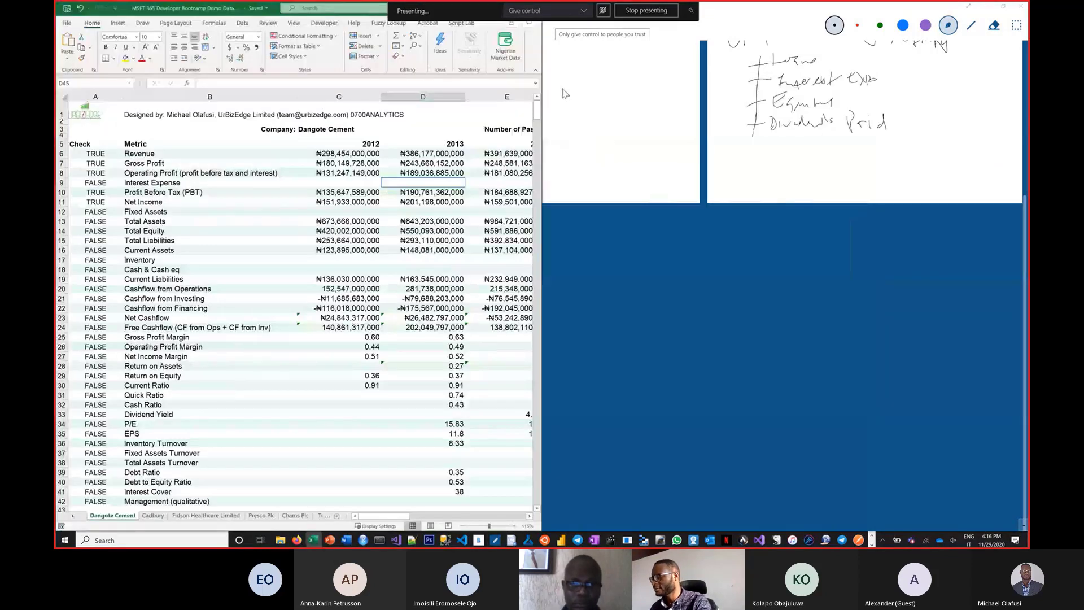
key("alt+Tab")
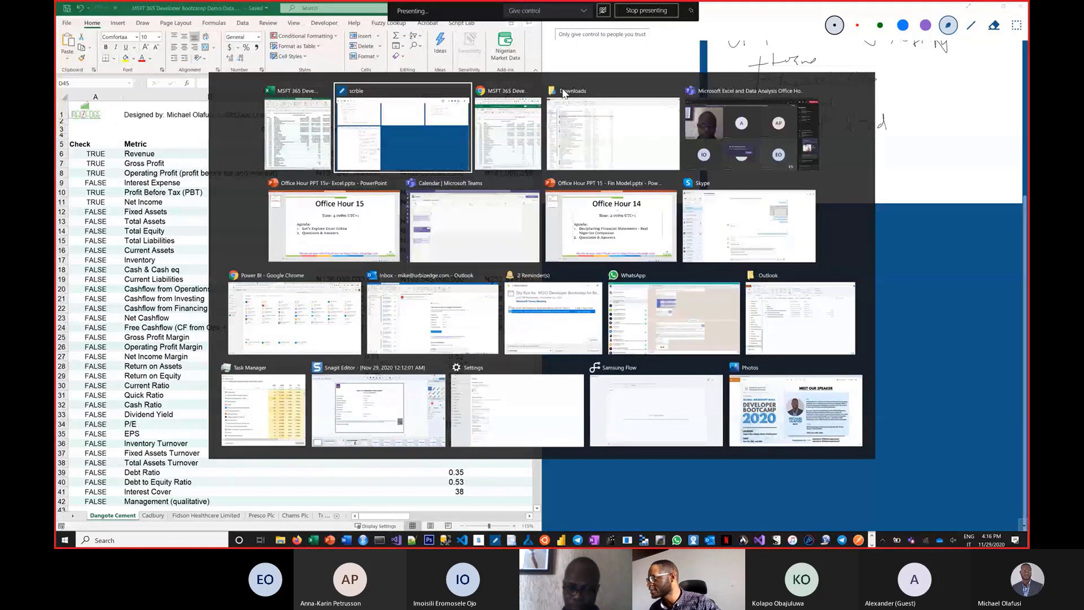
key("alt+Tab")
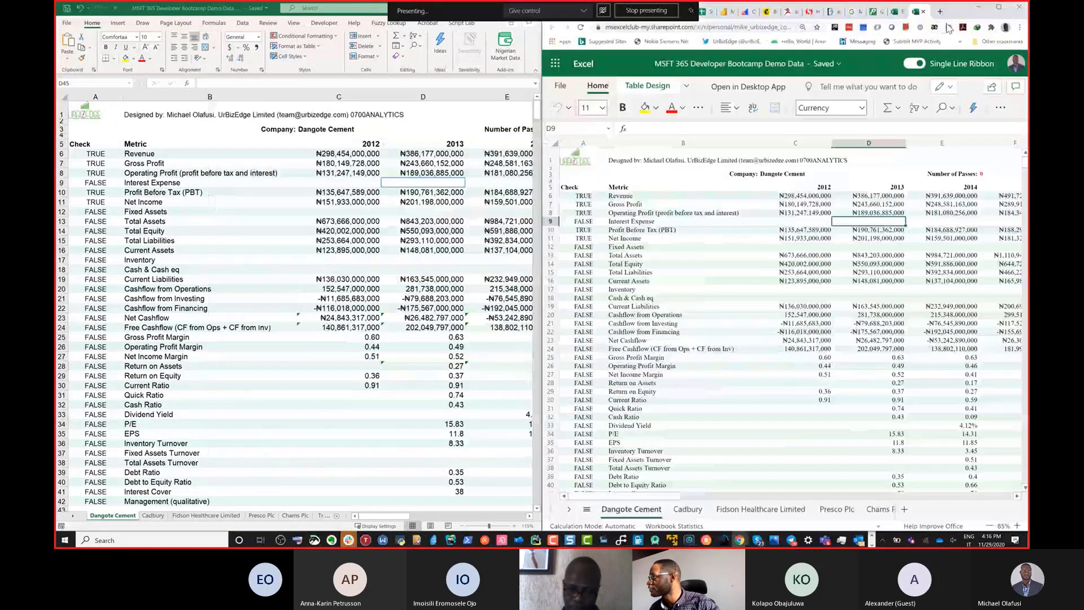
left_click(997, 8)
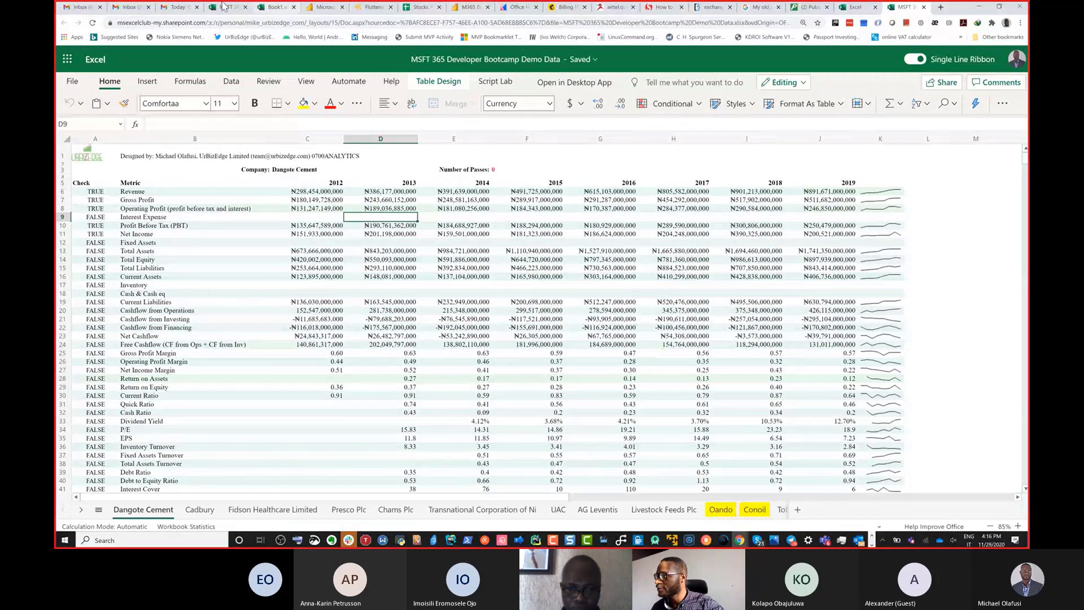
View the open Book1 workbook and the Excel home page in the browser, and close the Excel home page.
left_click(271, 8)
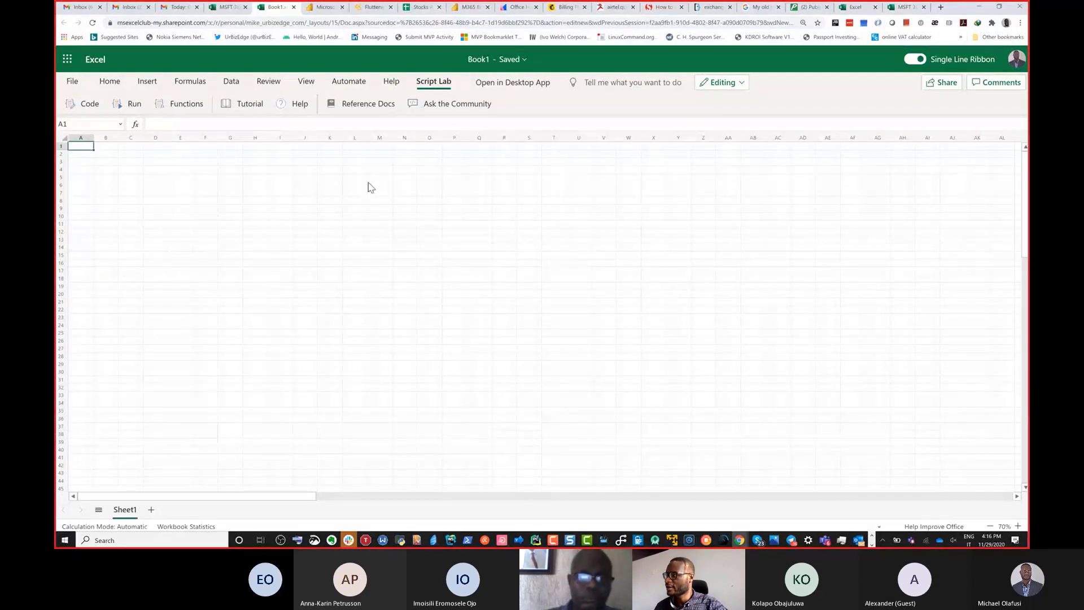
left_click(853, 12)
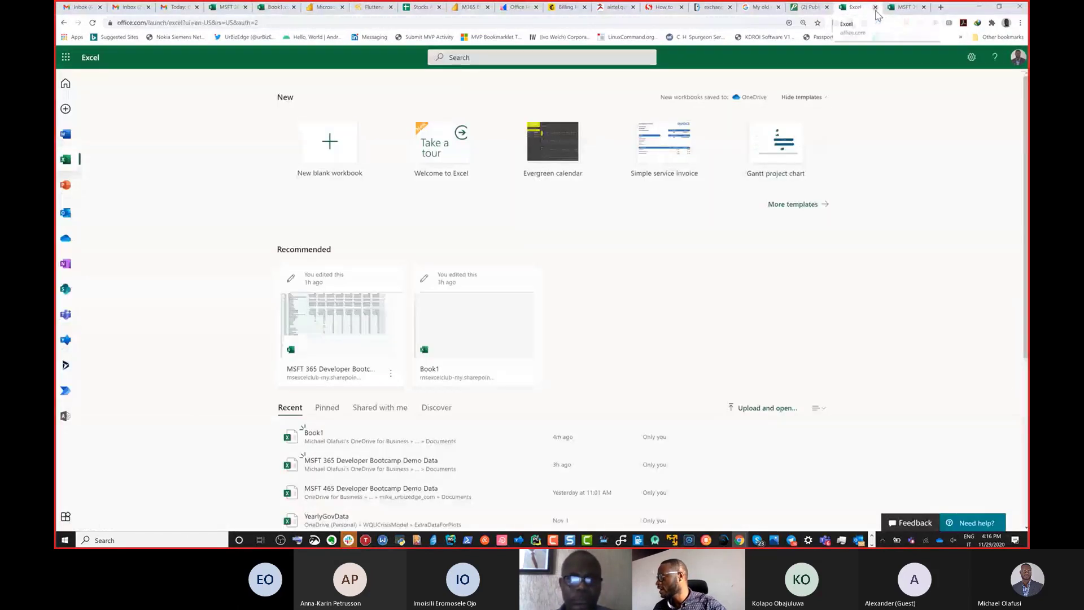
left_click(875, 6)
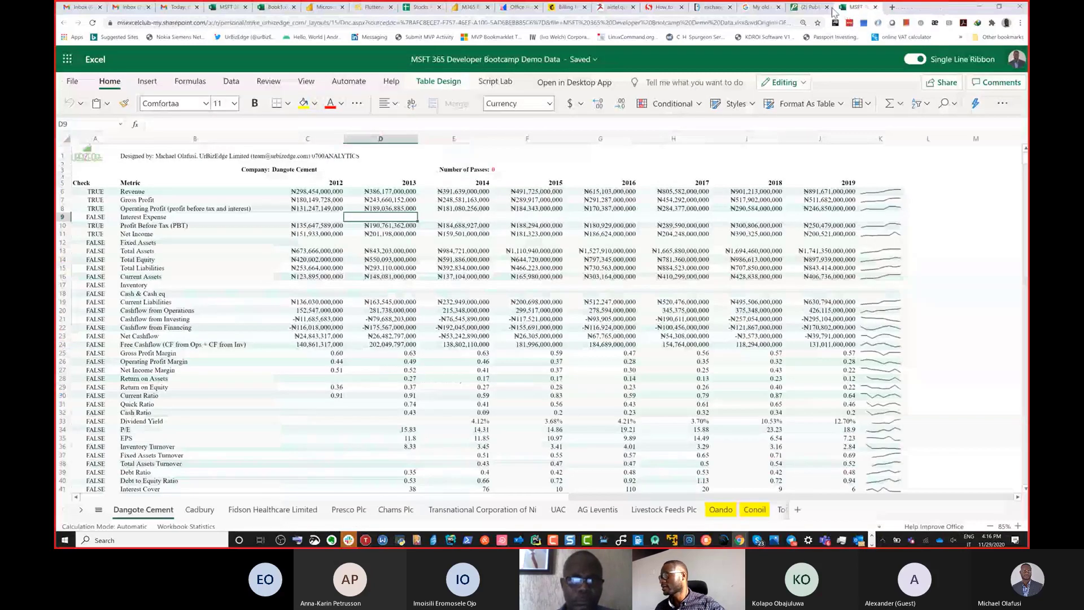
Search Google for "excel online" in a new browser tab.
left_click(892, 7)
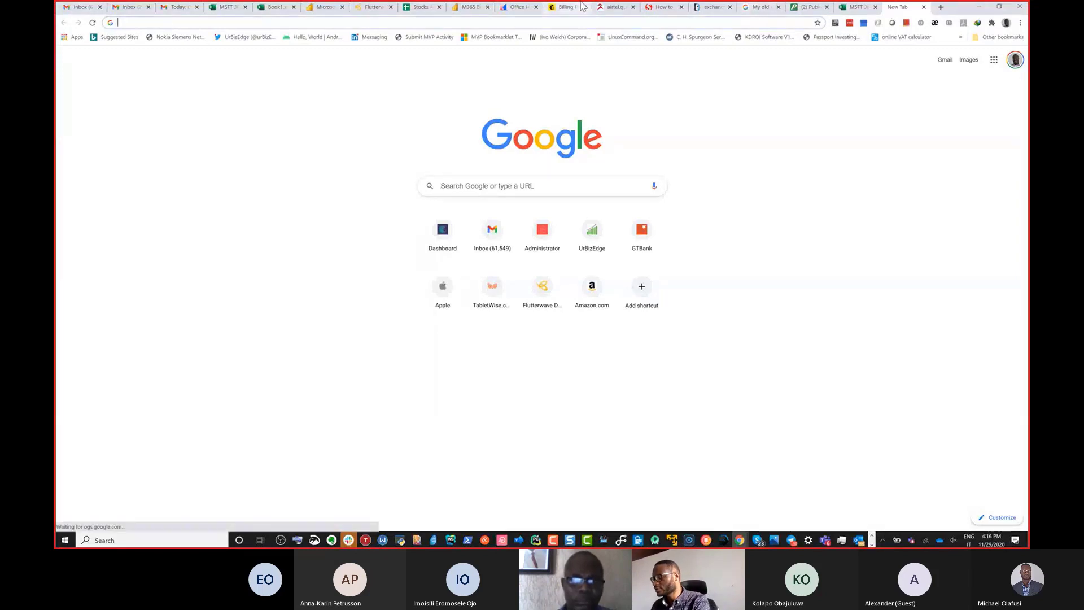
type("excel")
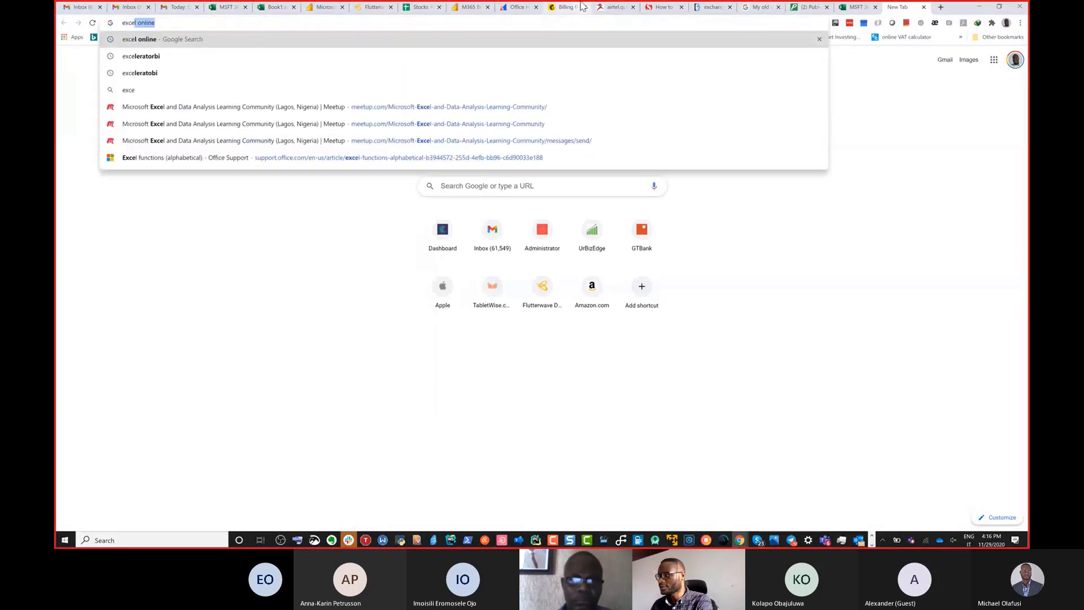
type(" online")
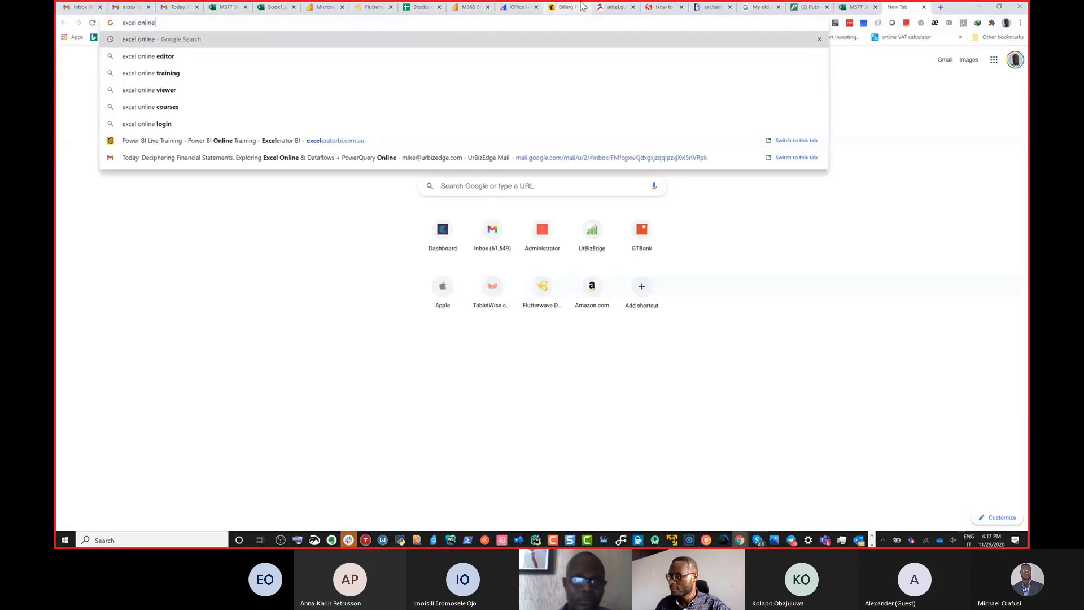
key("ctrl+4")
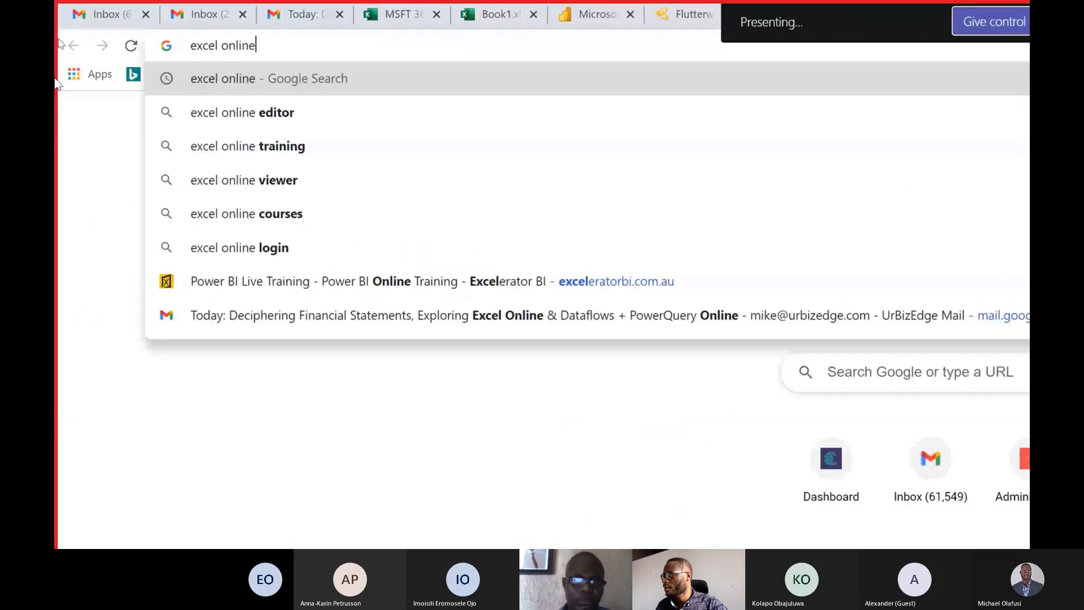
key("Return")
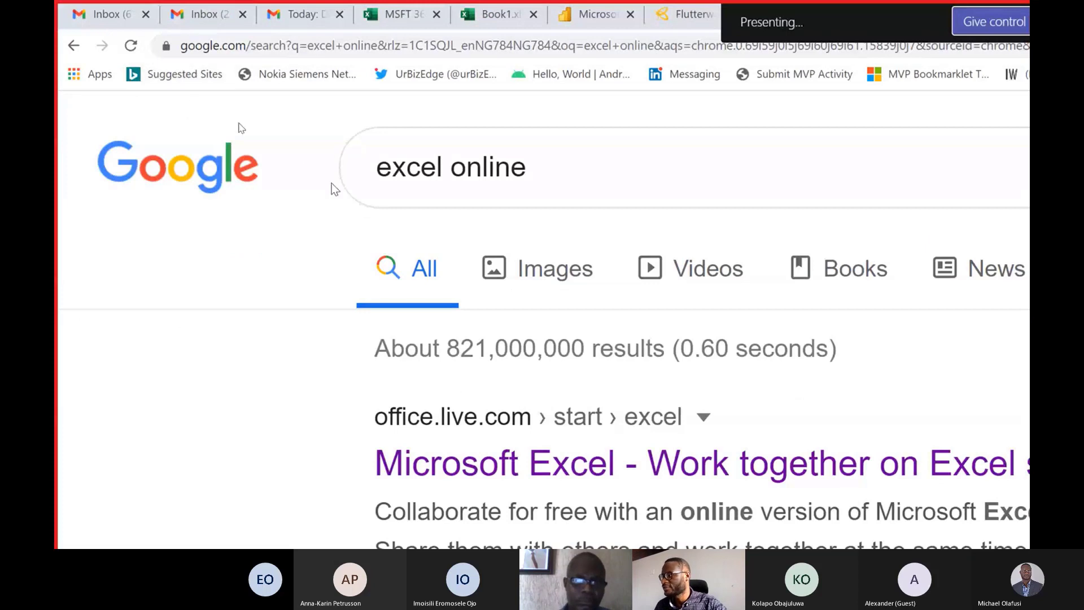
Open the office.live.com Microsoft Excel result, create a new blank workbook and enlarge the sheet around cell P18.
left_click(536, 473)
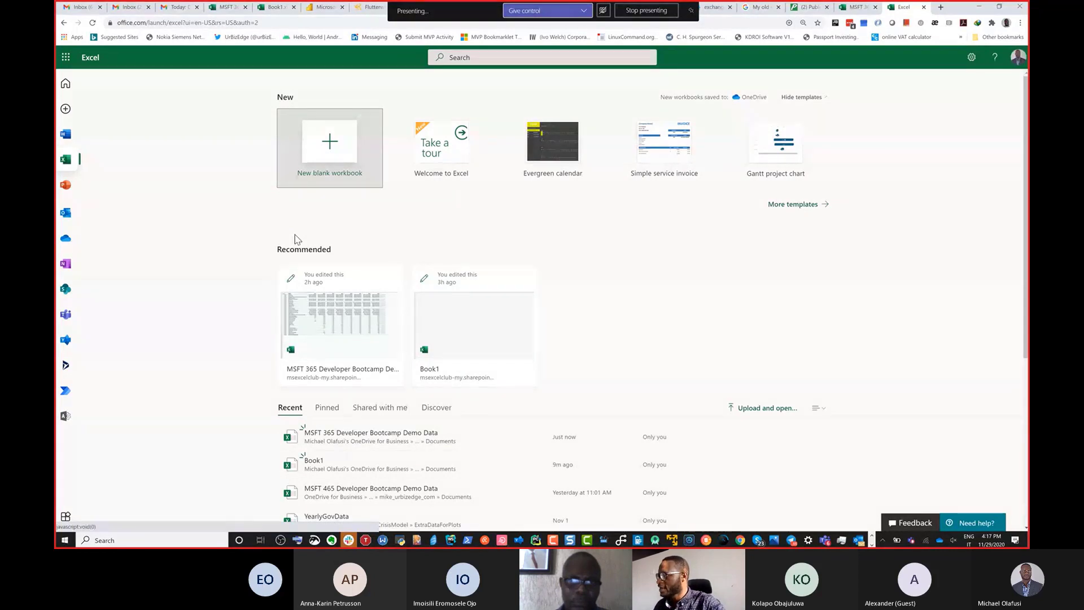
left_click(323, 151)
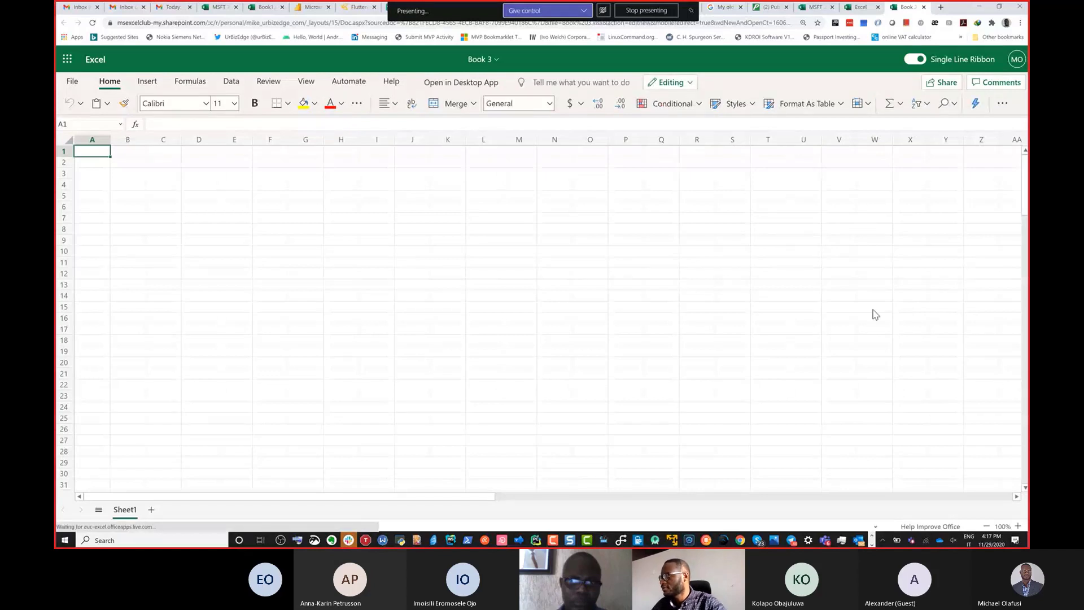
left_click(644, 342)
scroll(644, 340, "up", 6, "ctrl")
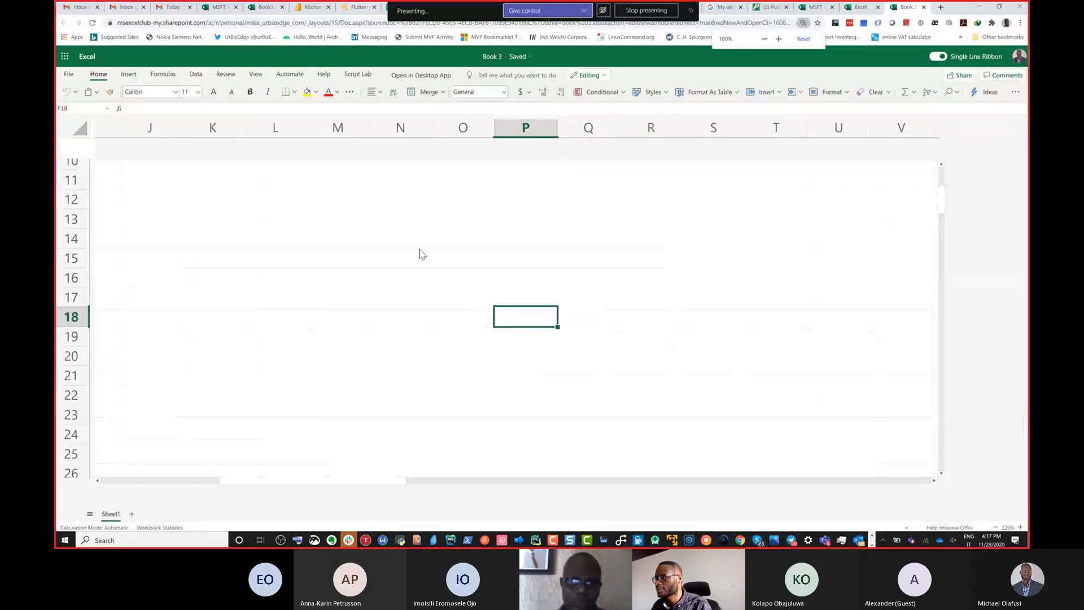
Look over the blank Book 3 sheet, compare its ribbon with the desktop Excel demo workbook's, and return to Book 3.
scroll(420, 254, "up", 4)
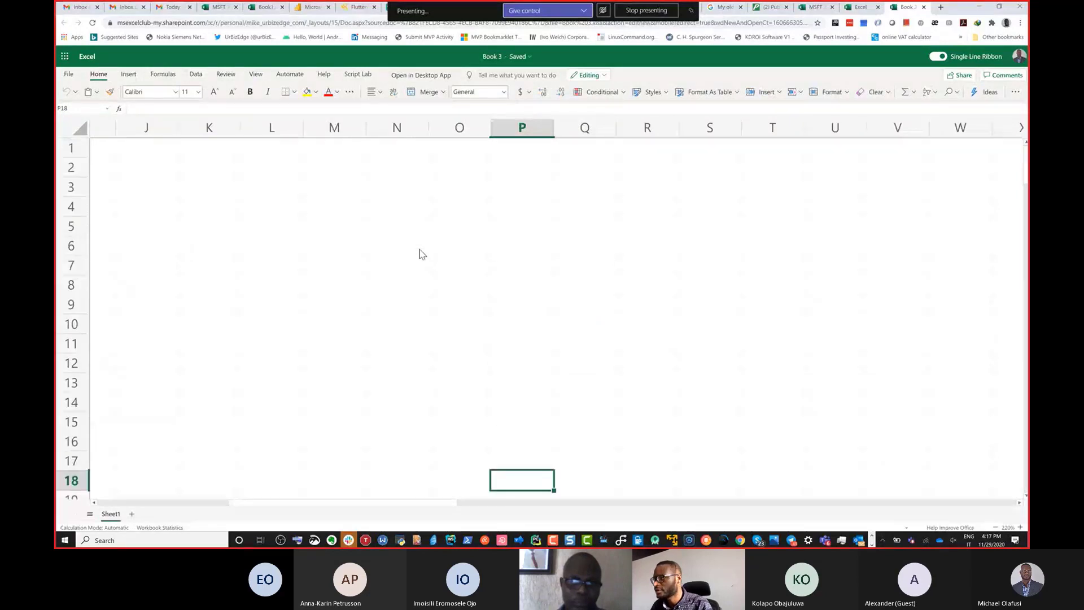
scroll(374, 215, "down", 3)
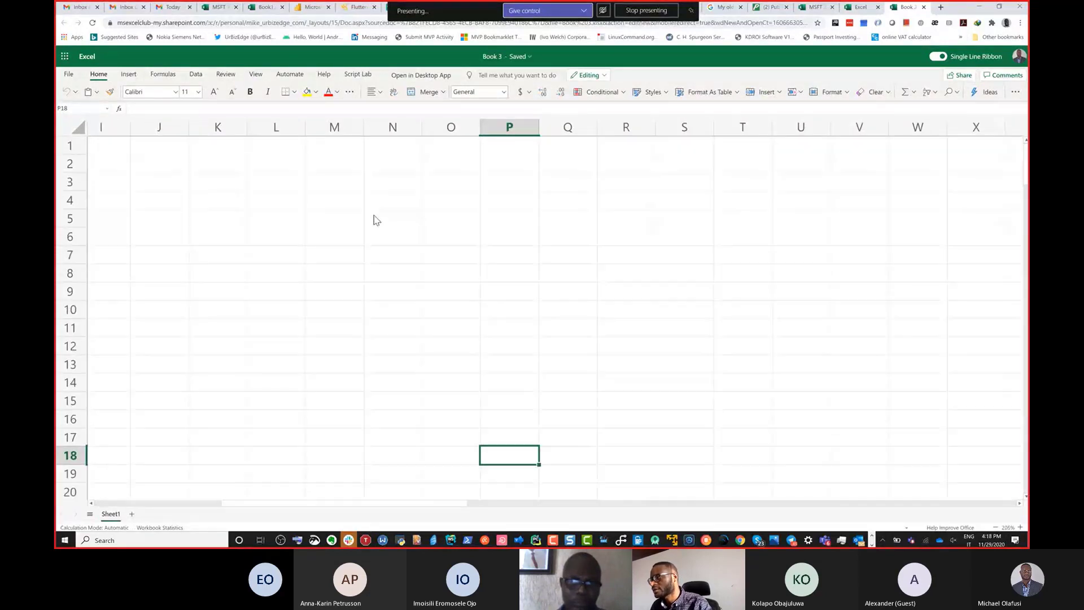
scroll(373, 216, "down", 3)
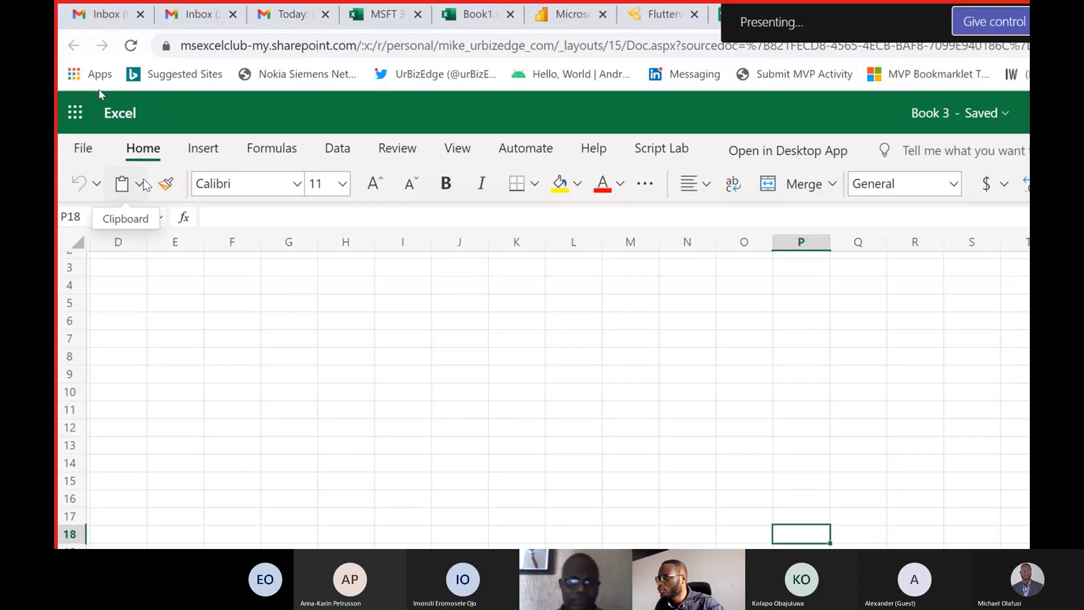
key("alt+Tab")
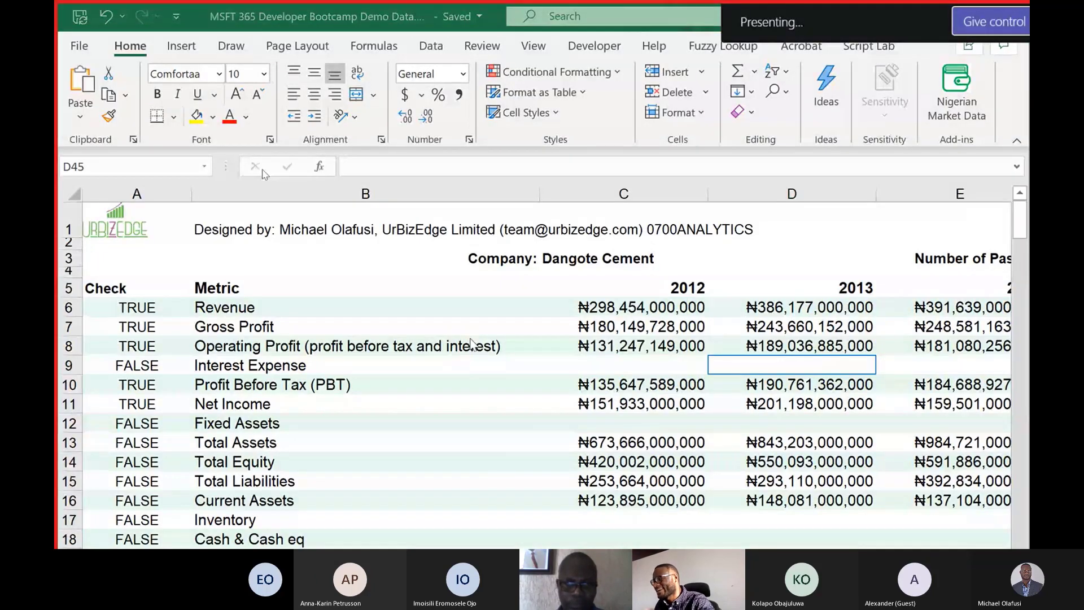
key("alt+Tab")
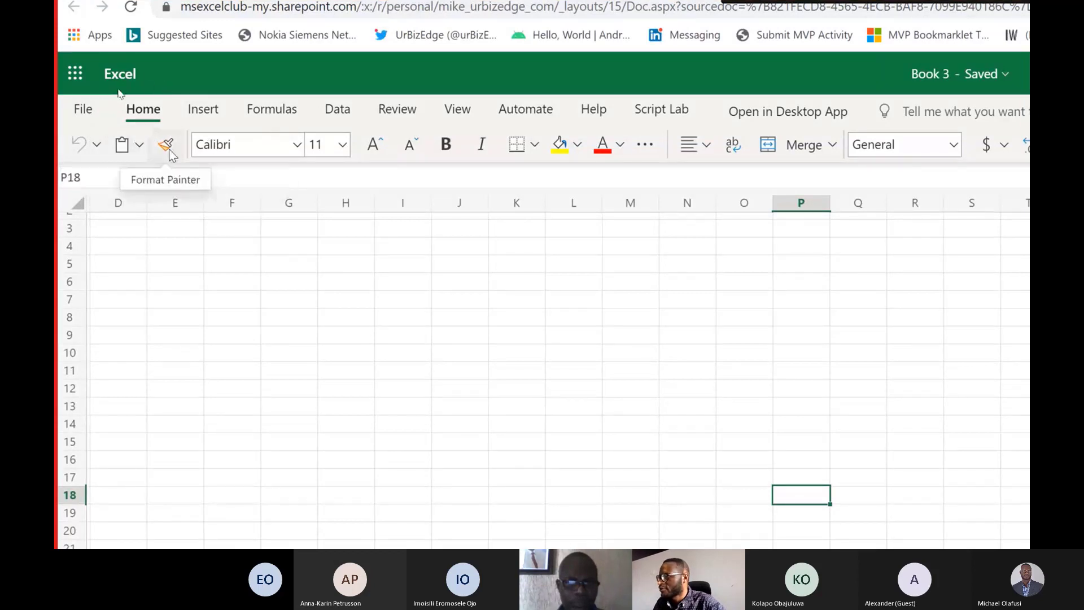
Examine the Formulas, Data and Review commands, the recent documents list and the clipboard paste options in Book 3.
left_click(265, 108)
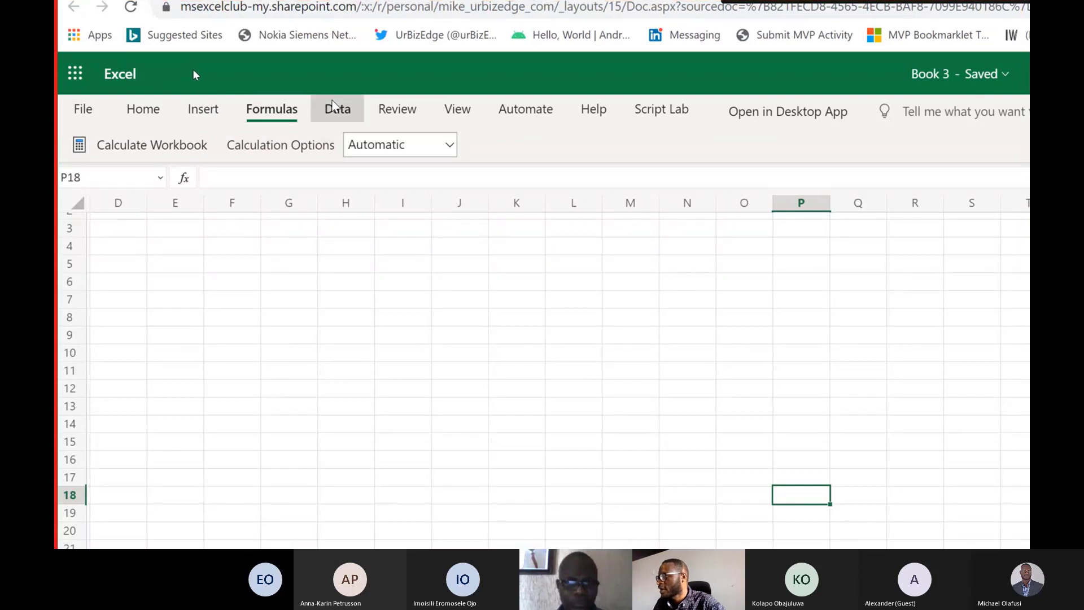
left_click(336, 109)
left_click(399, 119)
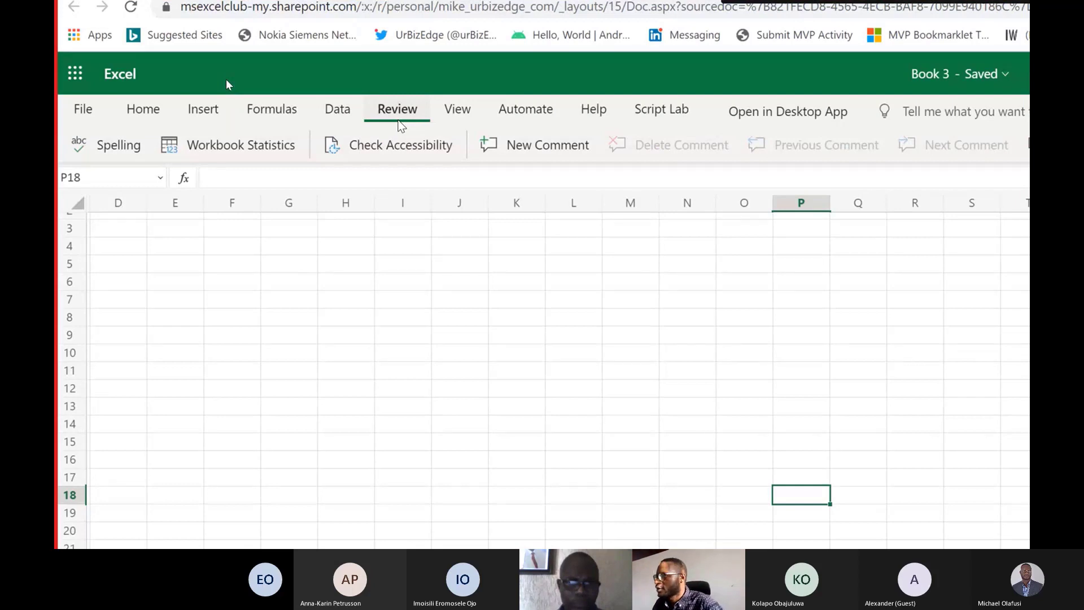
left_click(136, 116)
left_click(85, 110)
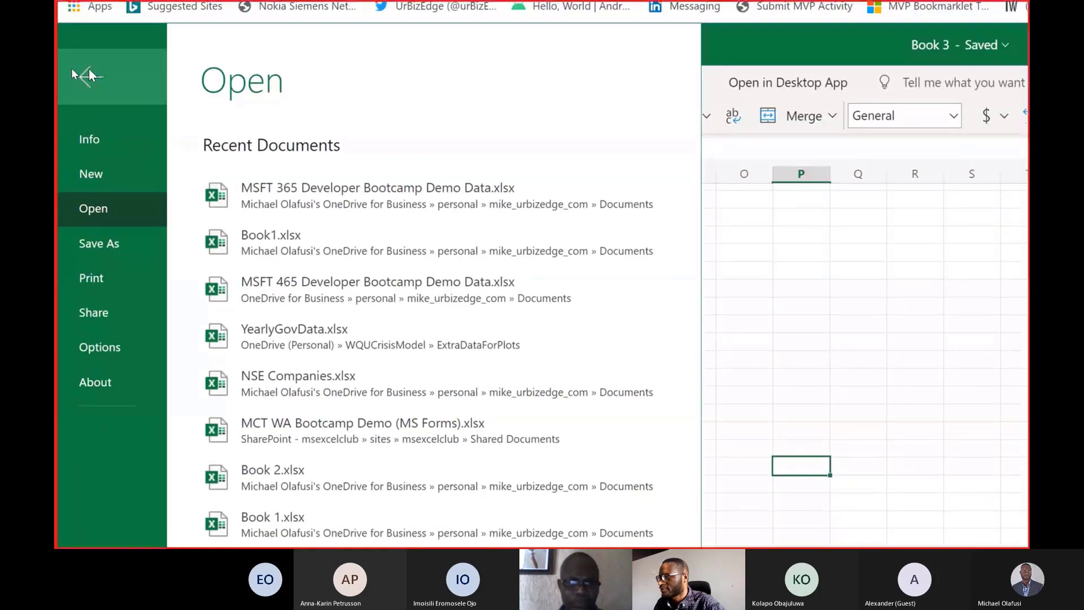
left_click(89, 71)
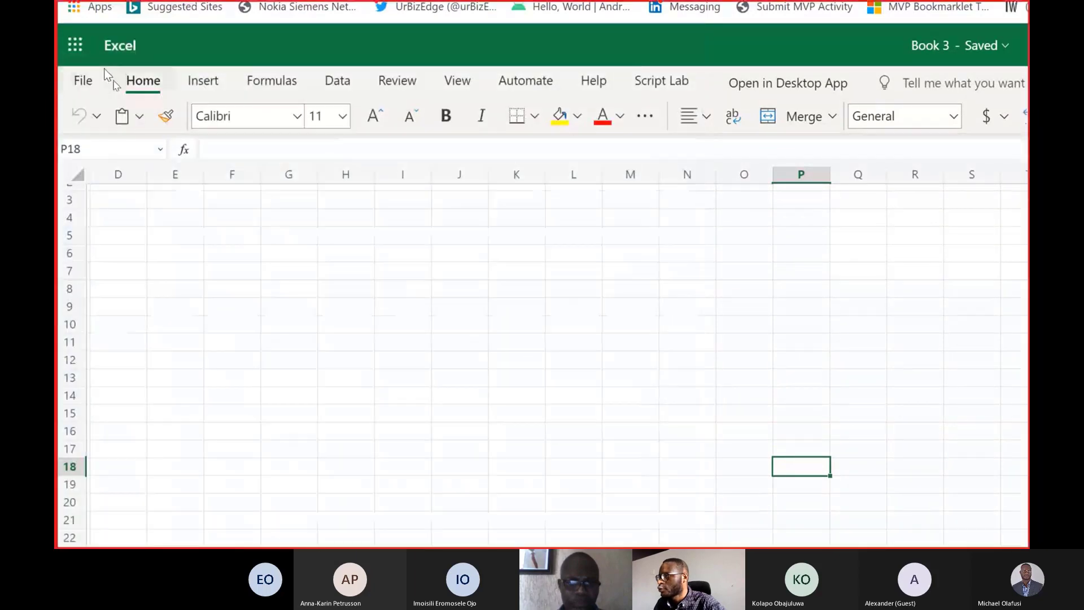
left_click(141, 117)
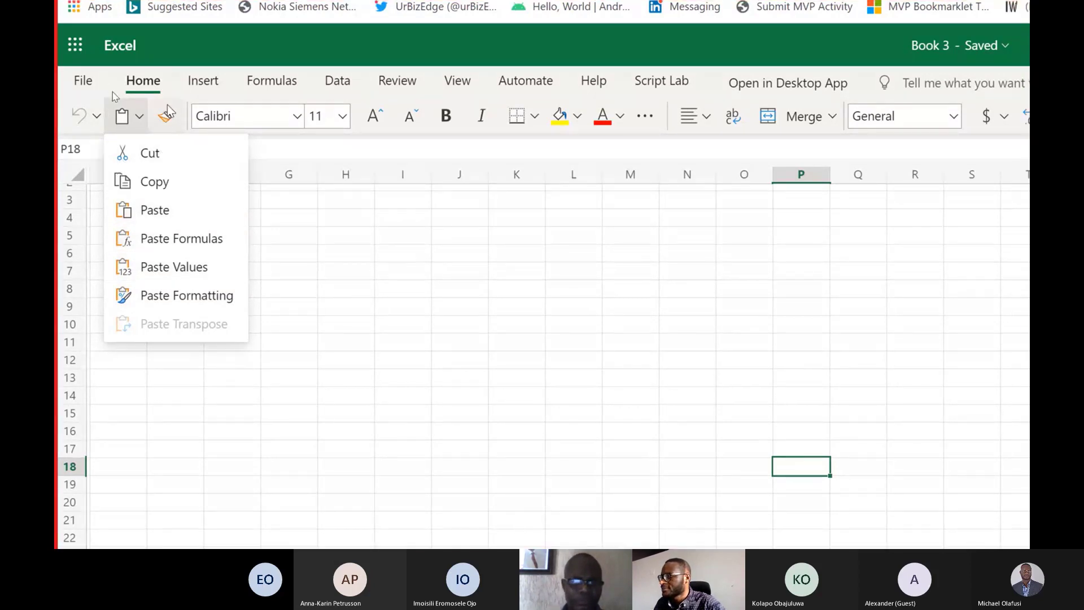
left_click(170, 58)
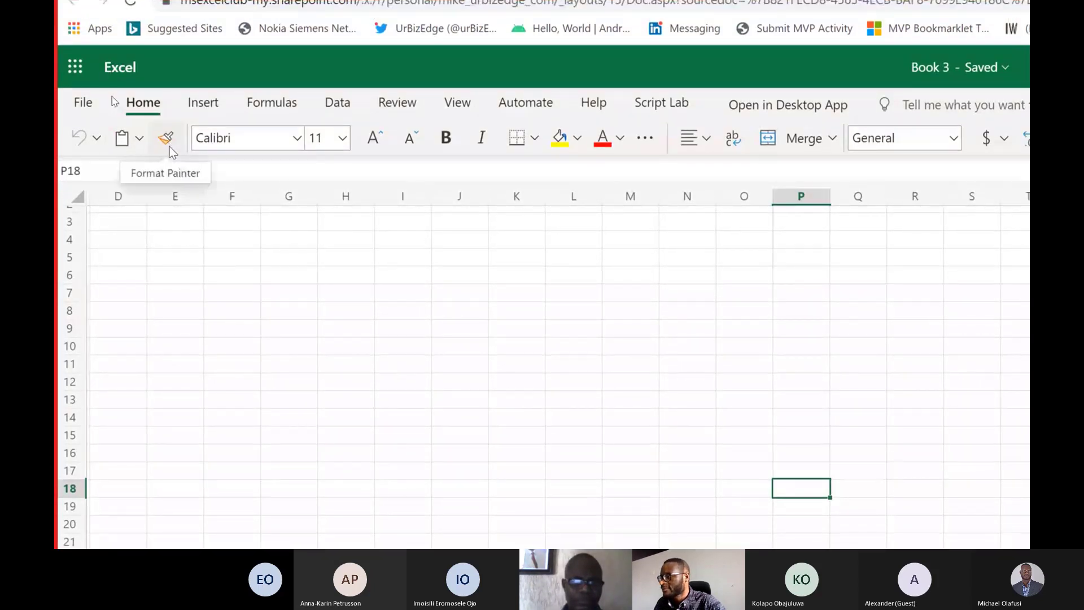
Fill the whole range D2:F4 with the value 45.
left_click(172, 257)
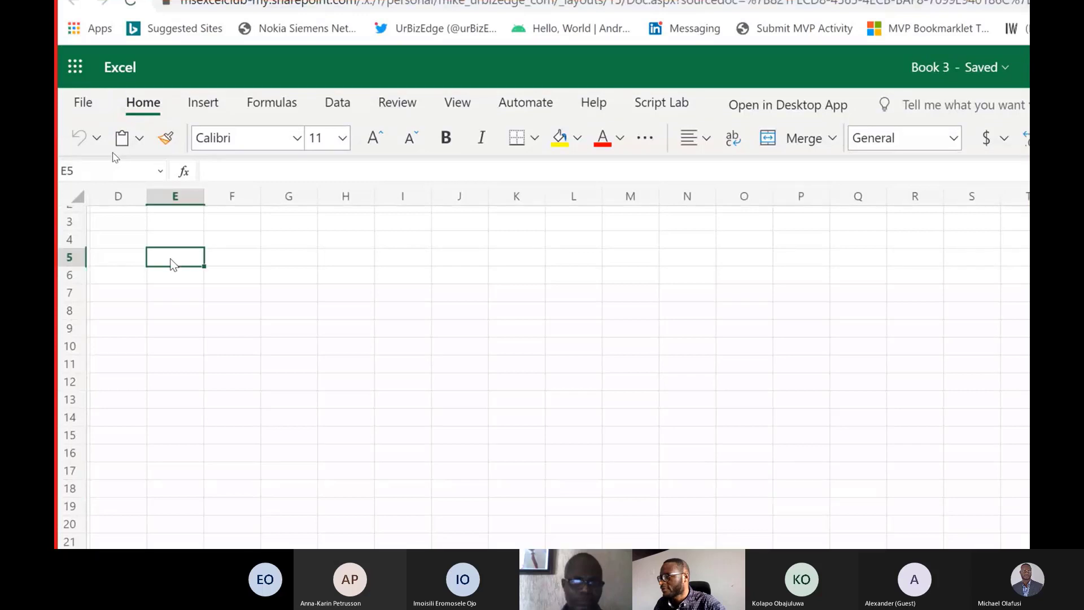
scroll(172, 260, "up", 1)
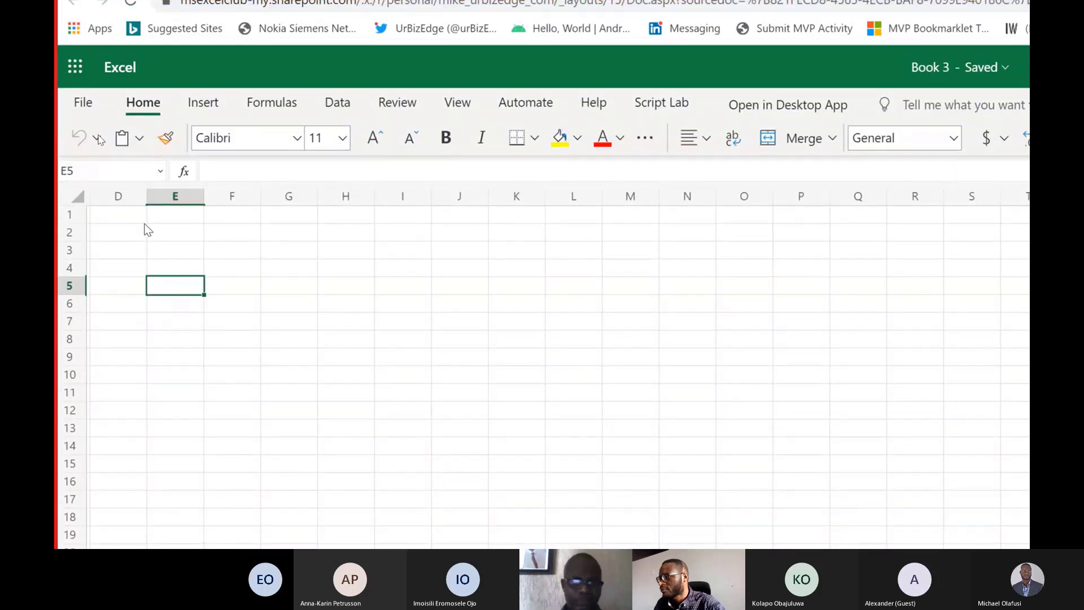
left_click_drag(137, 227, 208, 276)
type("45")
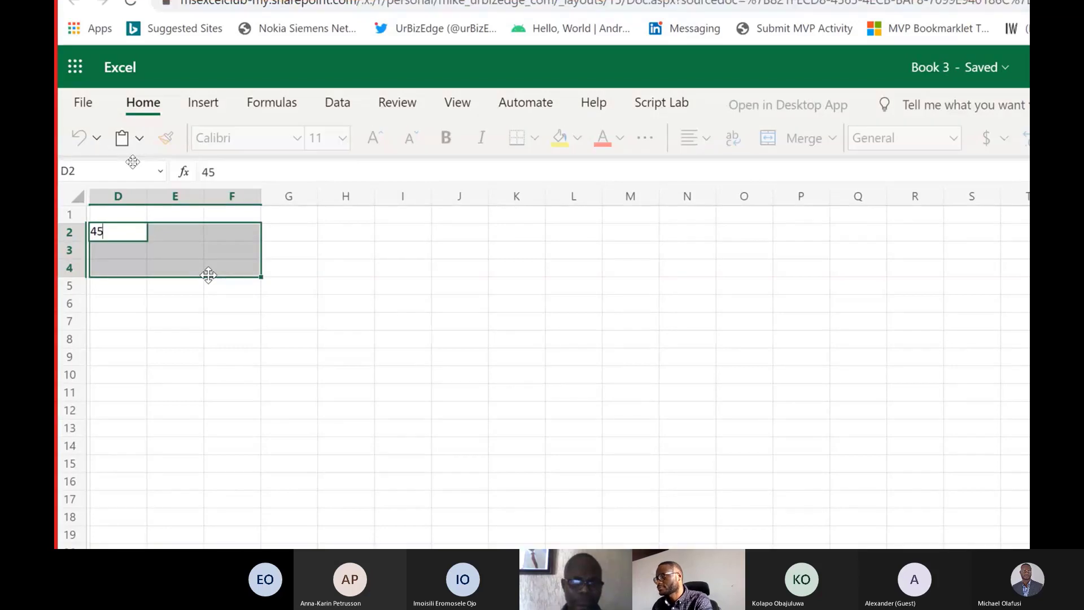
key("ctrl+Return")
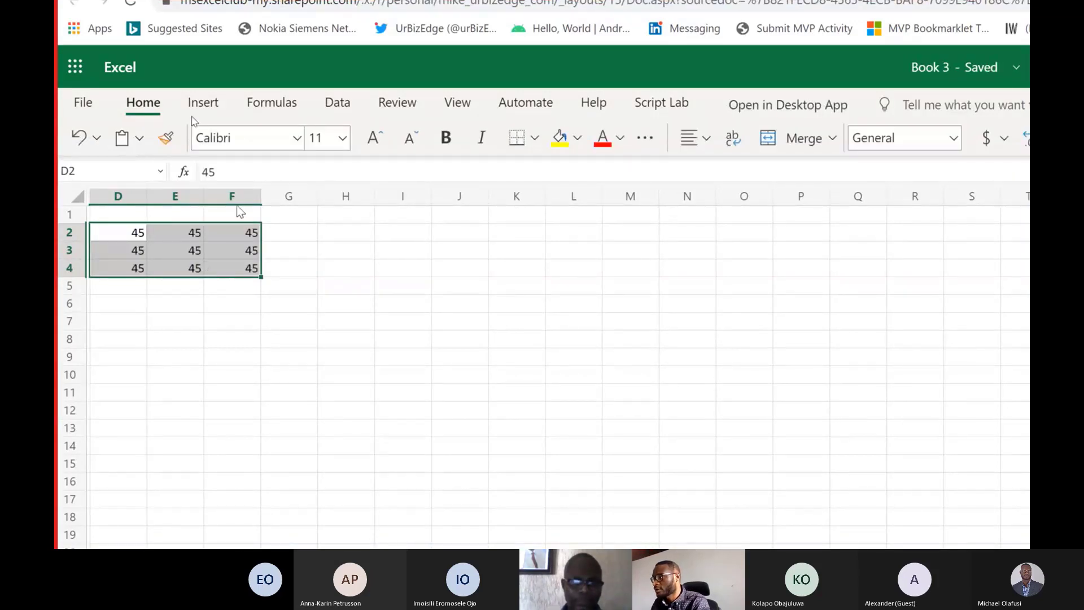
Apply all borders and a blue theme font color to the range D2:F4.
left_click(533, 139)
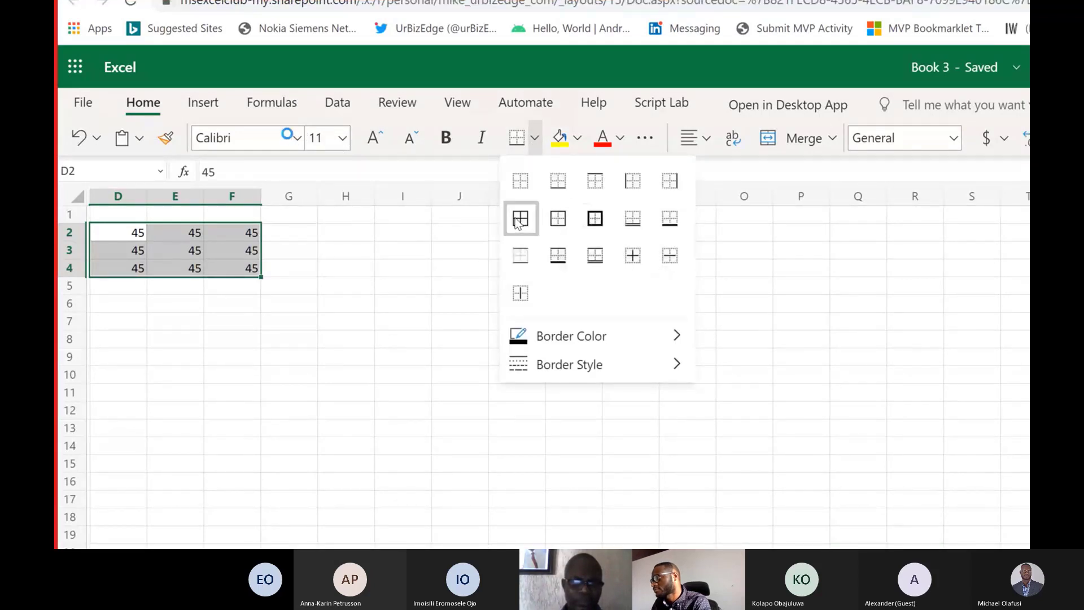
left_click(519, 217)
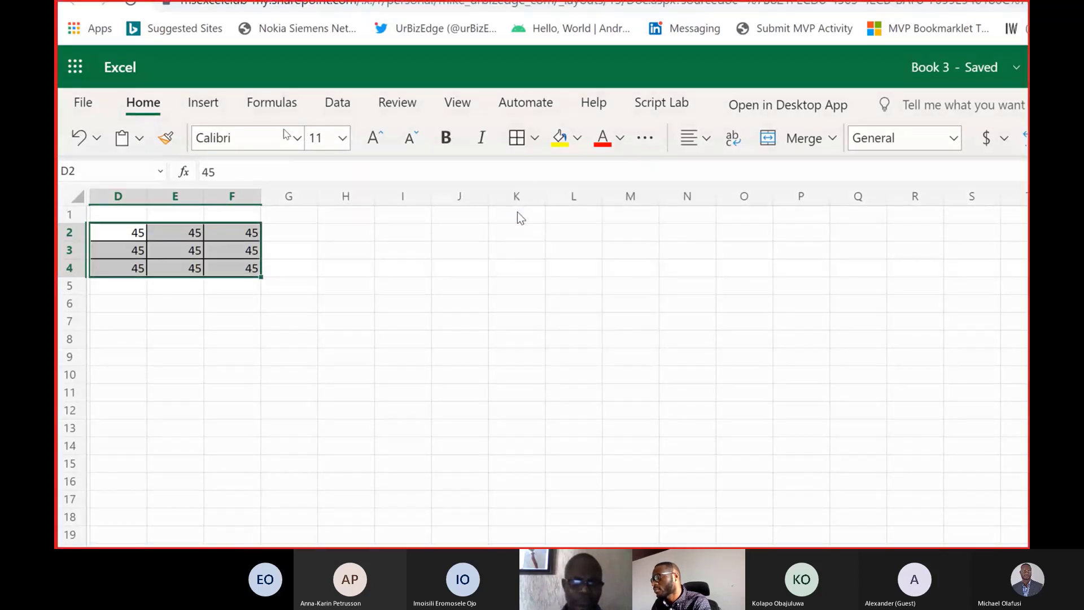
left_click(618, 139)
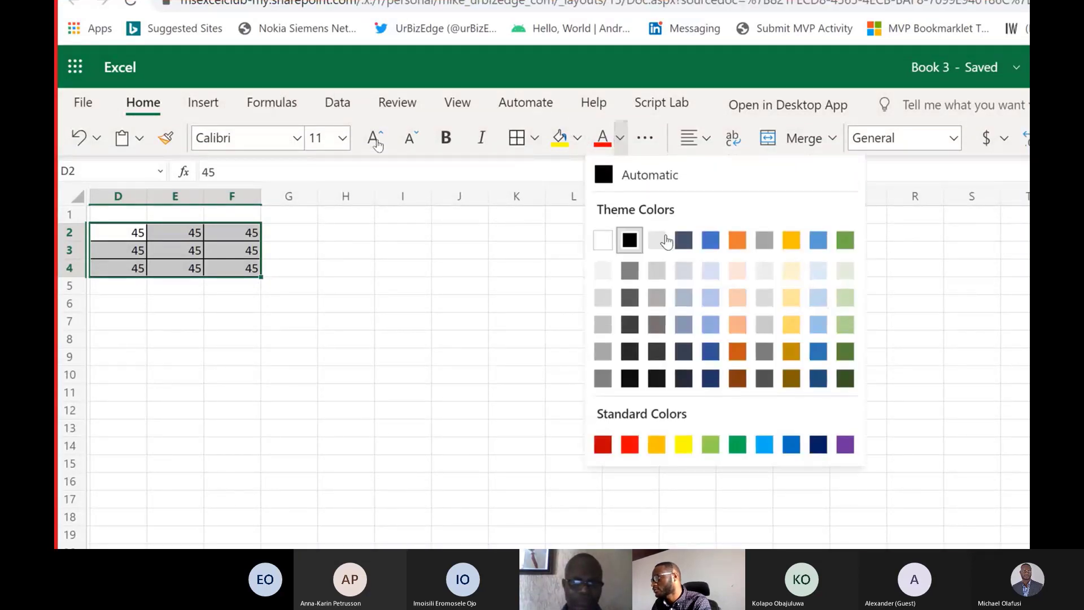
left_click(709, 240)
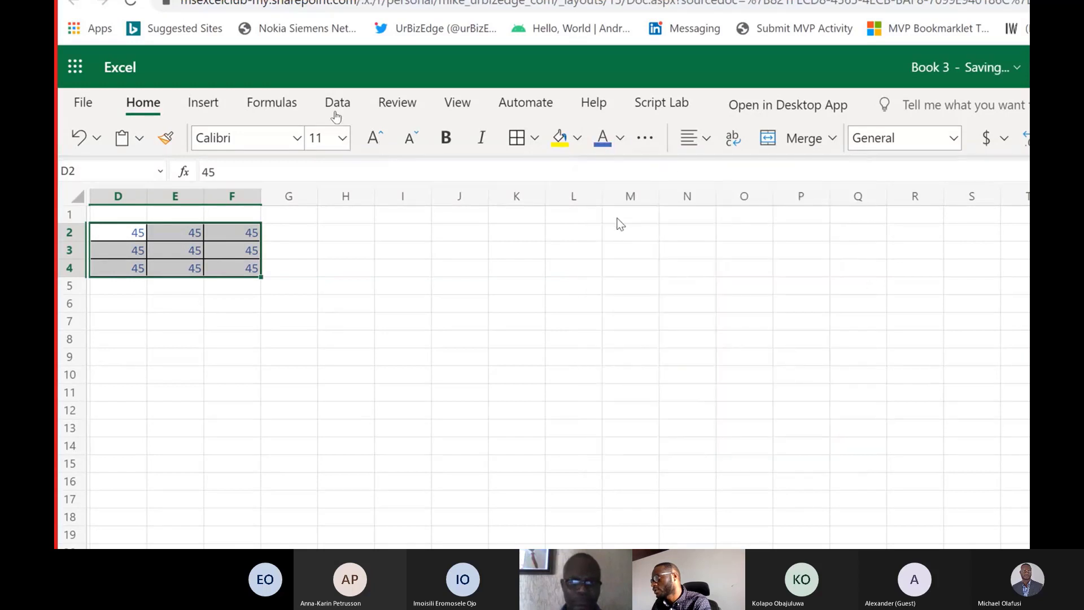
Shade the range D2:F4 with the lightest gold theme fill and deselect it.
left_click(577, 137)
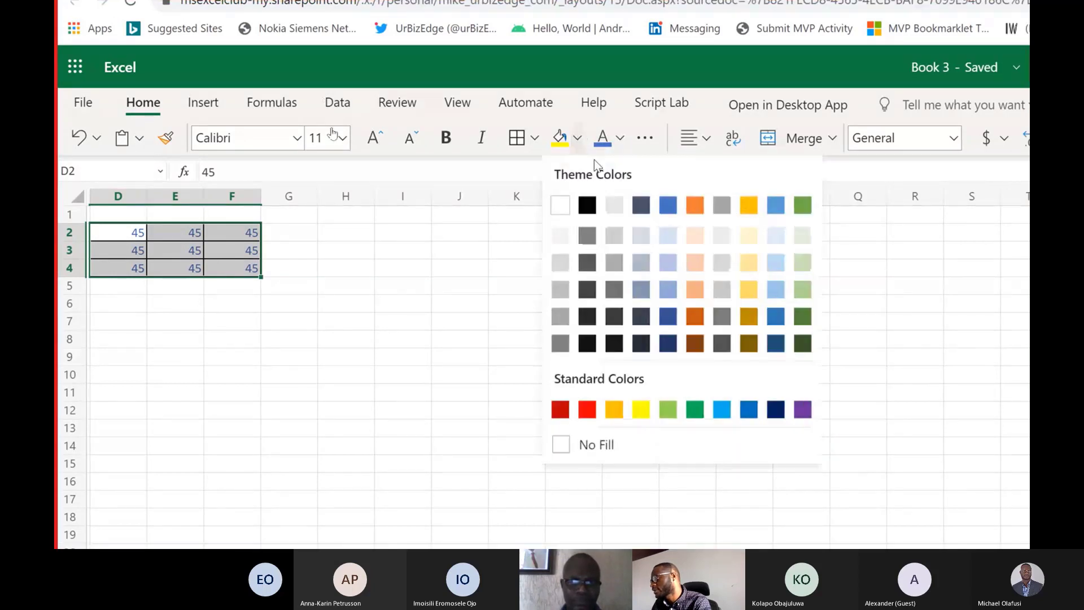
left_click(747, 244)
left_click(412, 284)
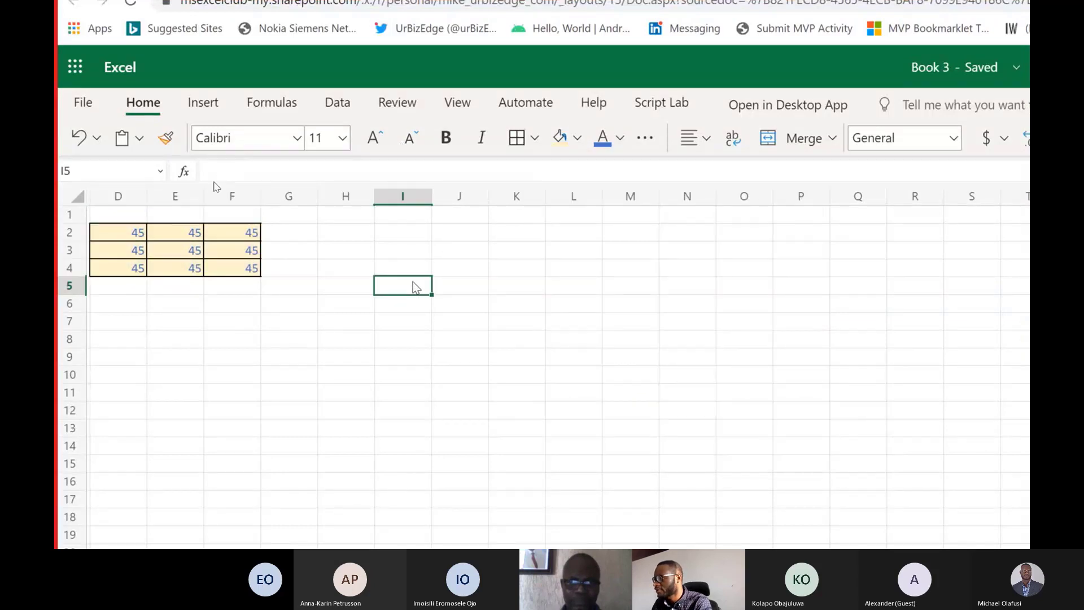
Fill the whole range H6:K10 with the value 23.
left_click_drag(358, 305, 504, 372)
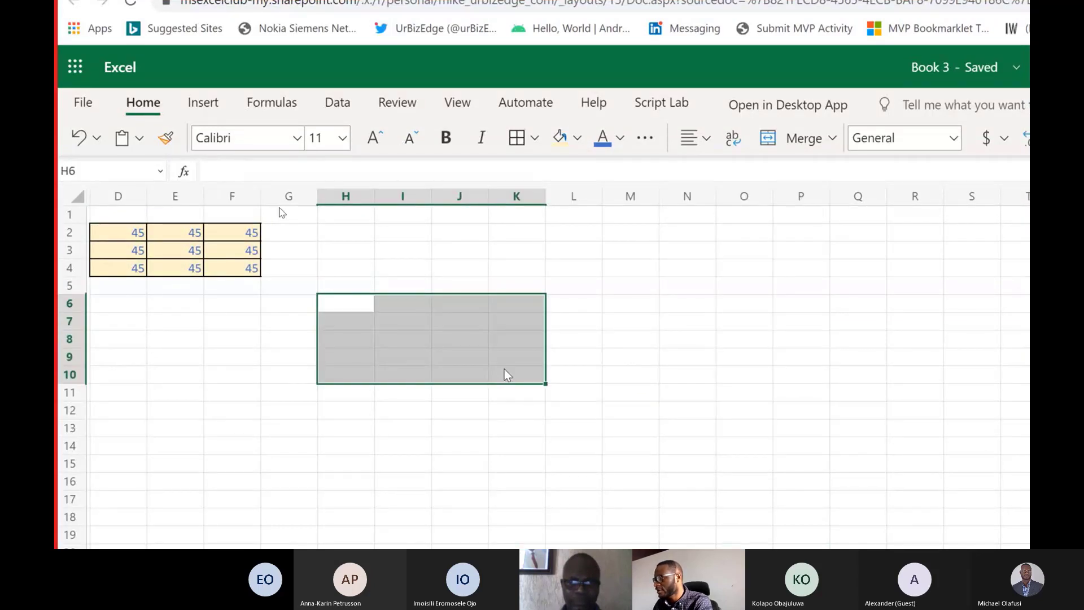
type("23")
key("Return")
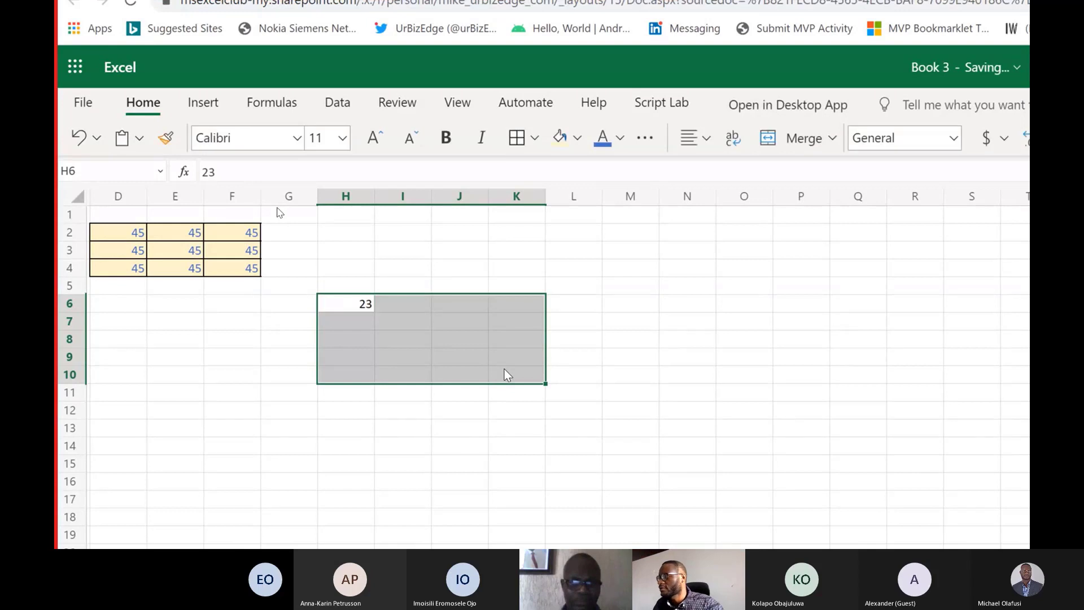
key("ctrl+Return")
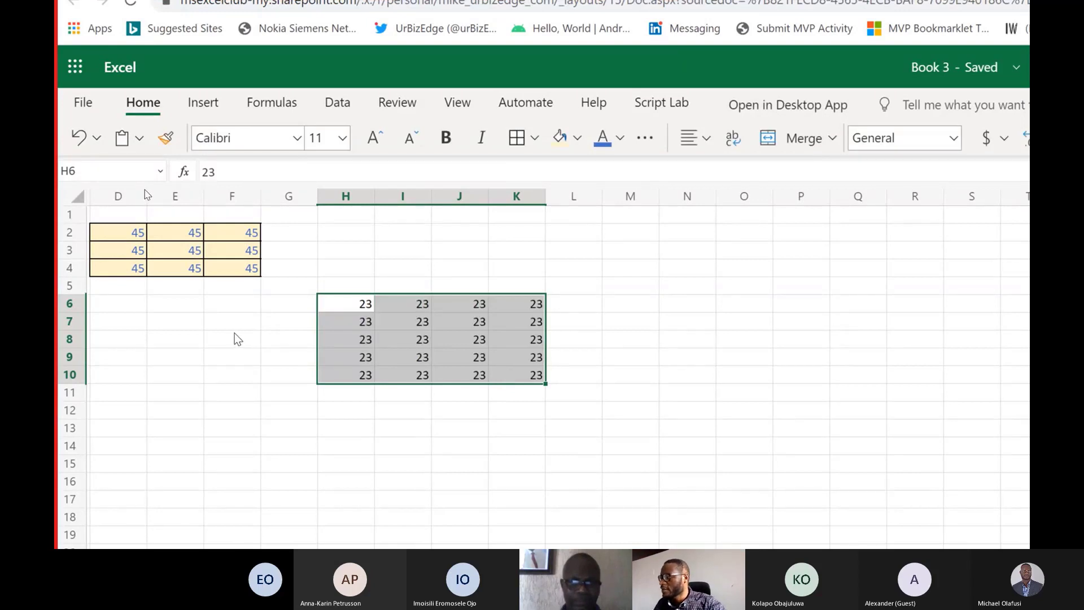
Copy the formatting of cell D2 to the range H6:K10 with Format Painter.
left_click(236, 334)
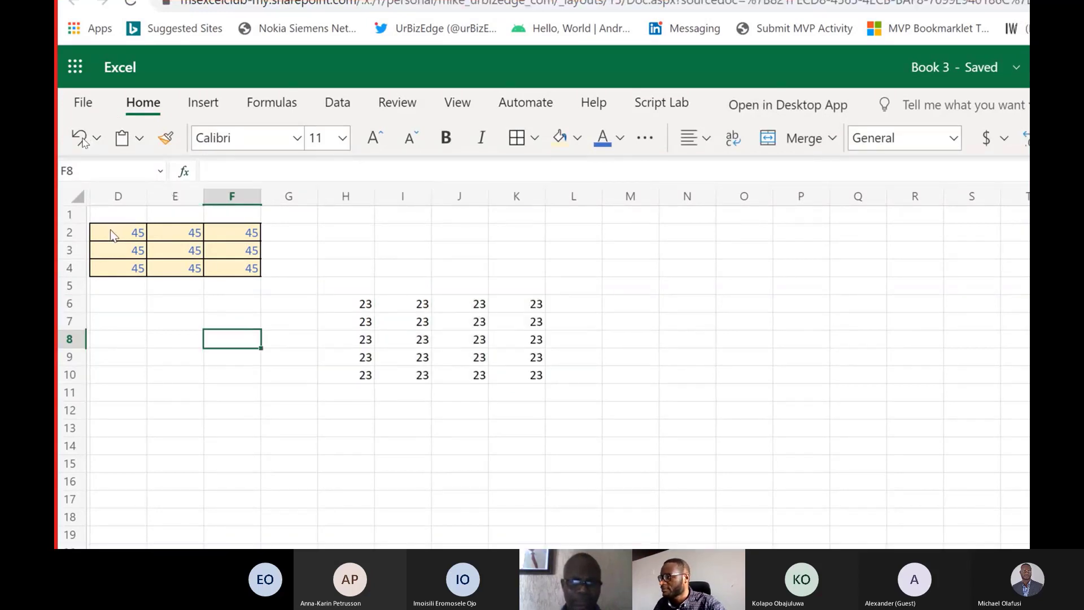
mouse_move(115, 236)
left_mouse_down()
mouse_move(222, 268)
mouse_move(135, 240)
left_mouse_up()
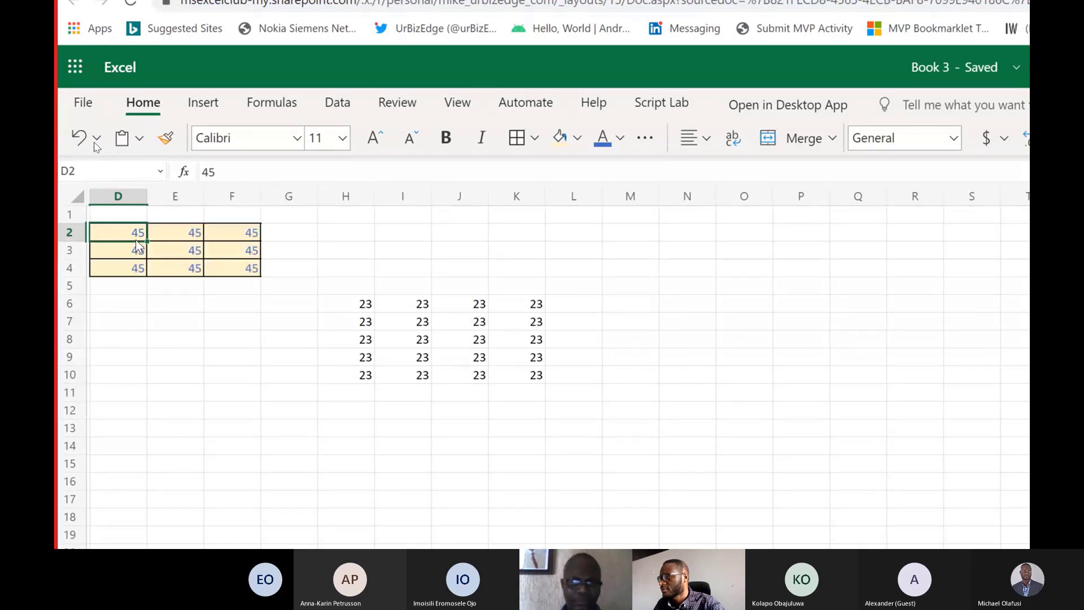
left_click(165, 138)
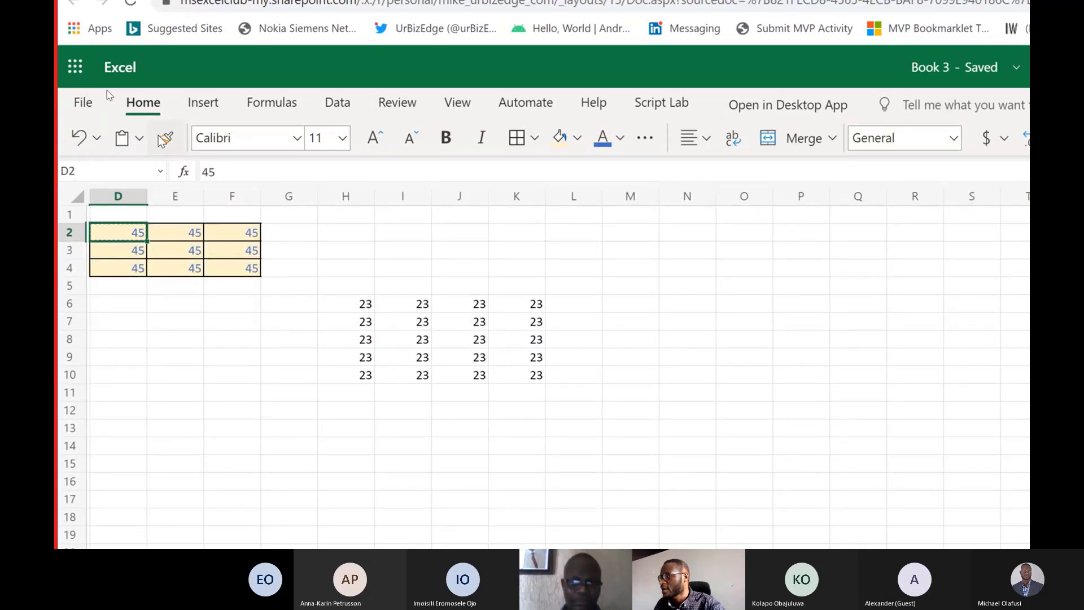
mouse_move(355, 308)
left_mouse_down()
mouse_move(486, 390)
mouse_move(531, 378)
left_mouse_up()
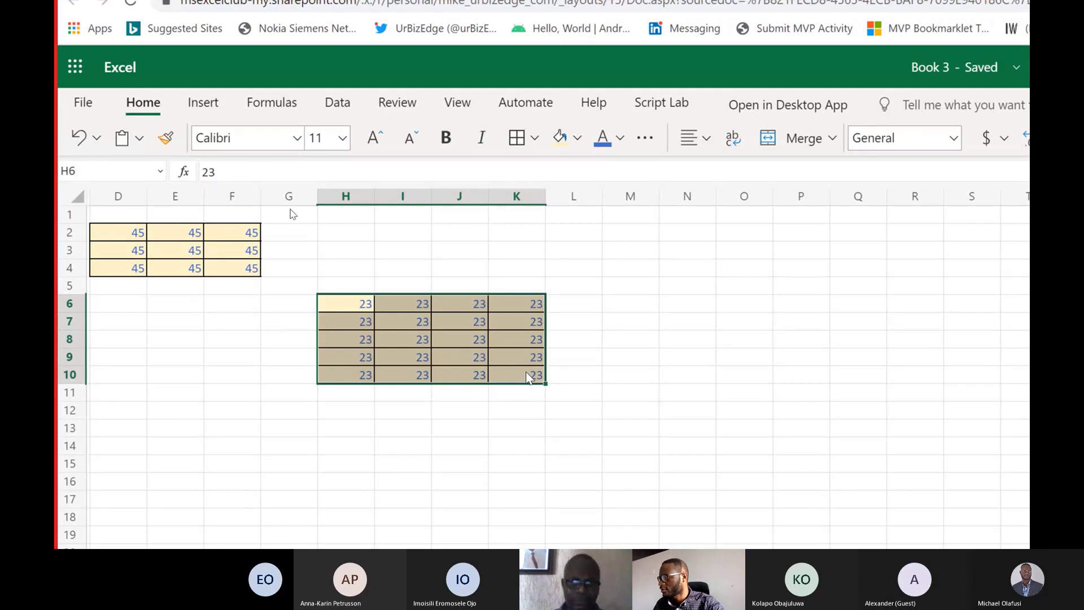
Examine the available fonts, border types, fill colors and additional font options with H6:K10 selected, without changing the formatting.
left_click(297, 138)
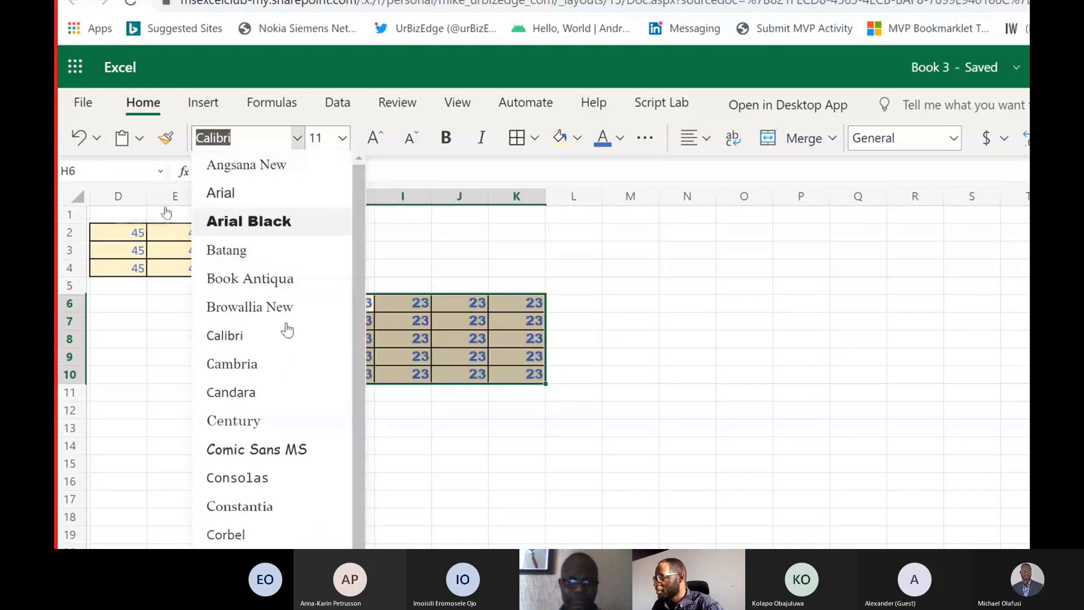
scroll(282, 339, "down", 10)
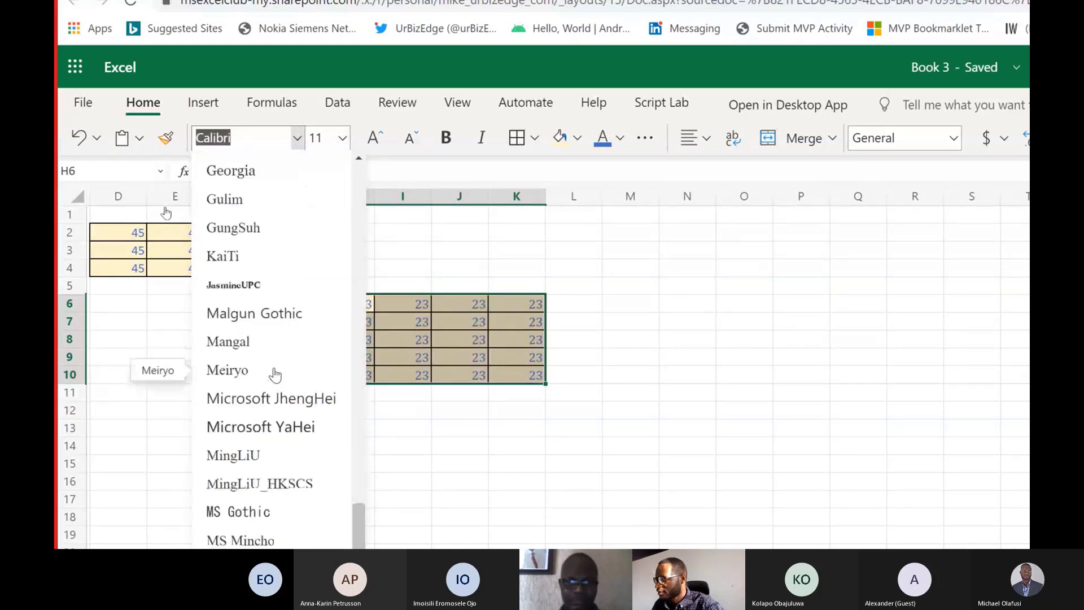
scroll(275, 374, "up", 10)
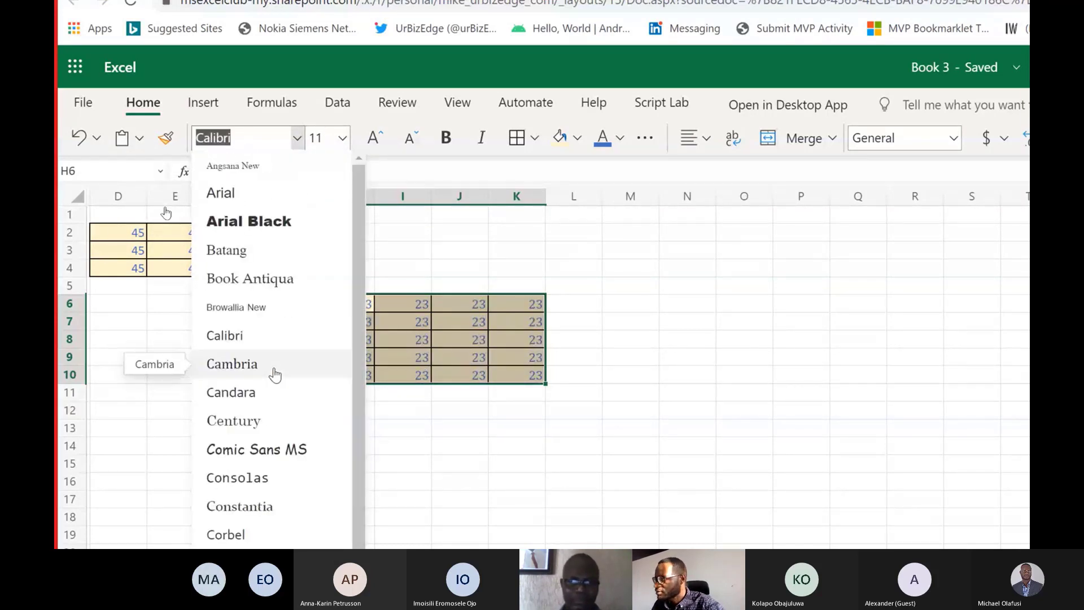
key("Escape")
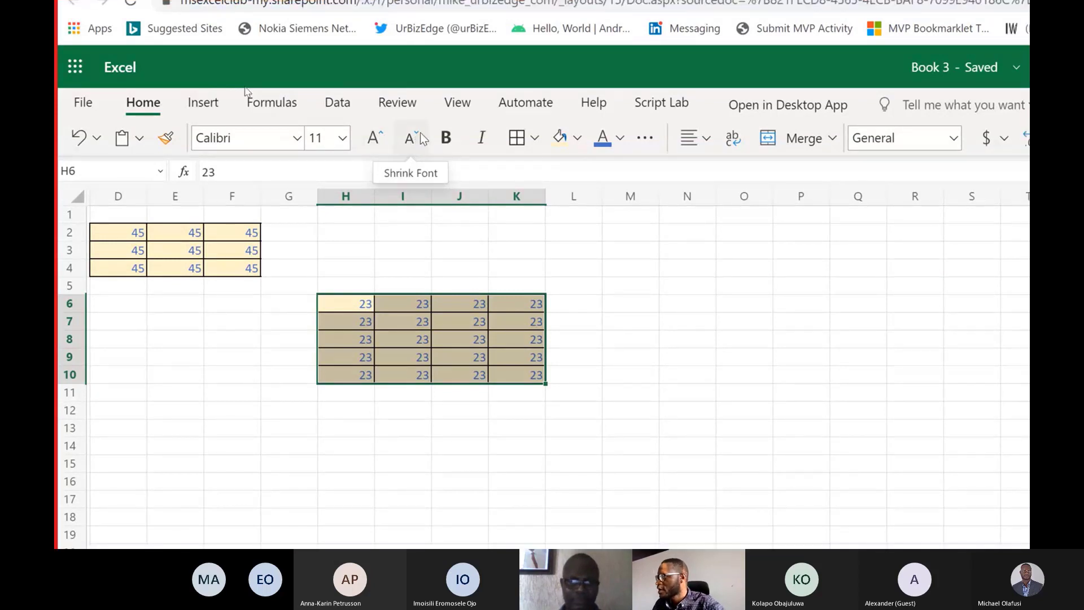
left_click(534, 138)
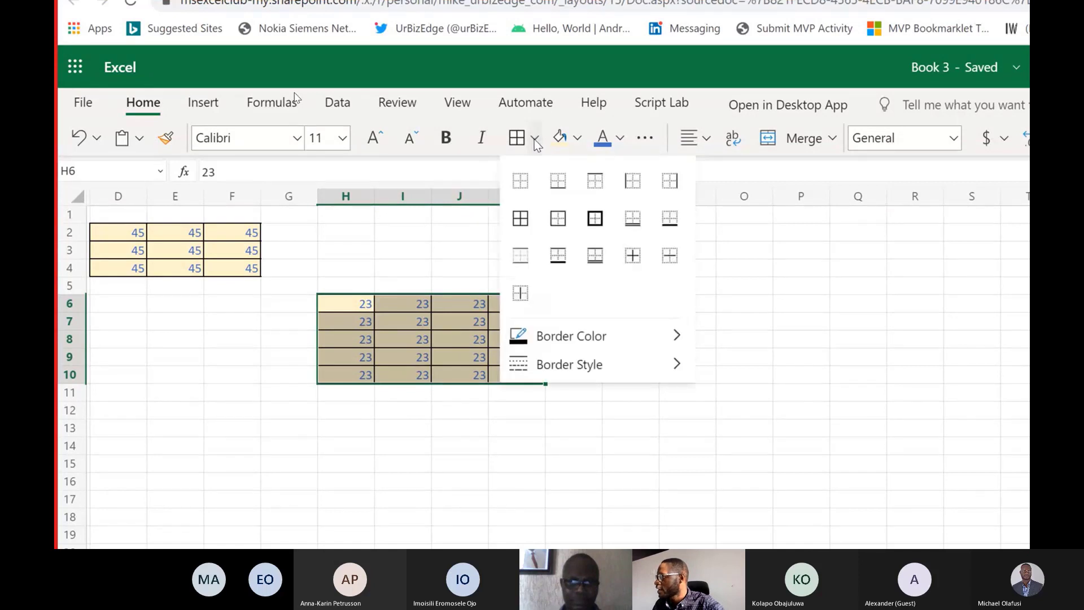
left_click(578, 140)
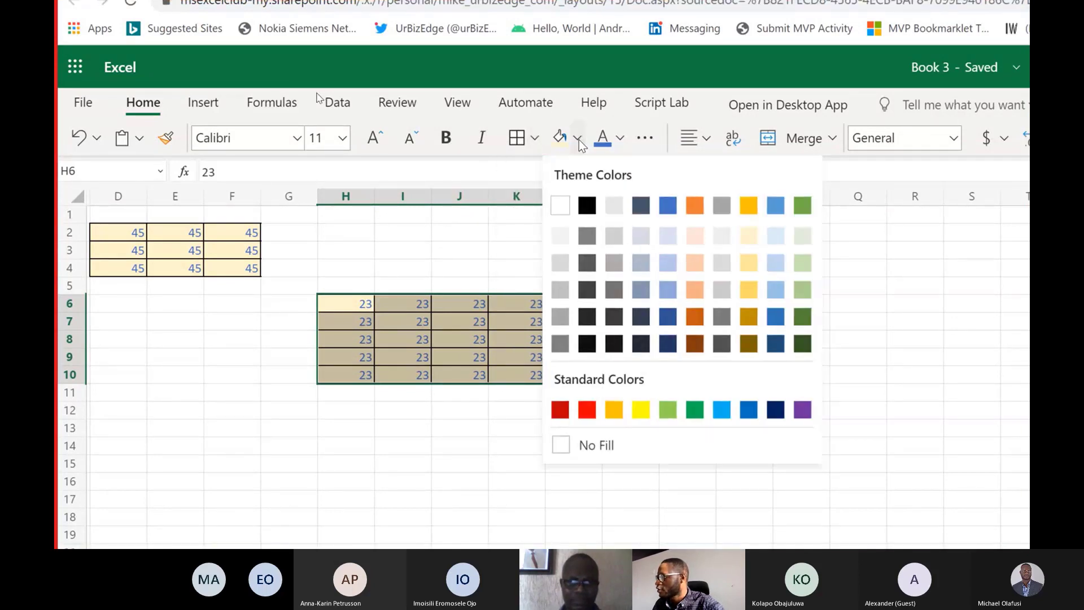
left_click(626, 137)
left_click(642, 141)
left_click(642, 141)
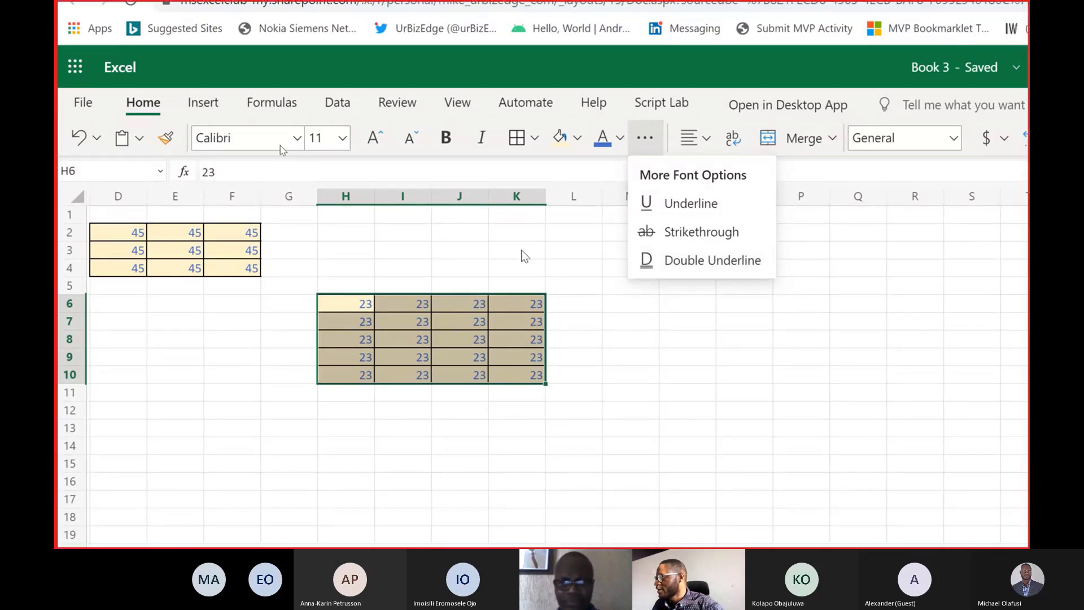
Enter 120 in cell K3 and apply a double underline to it.
key("Escape")
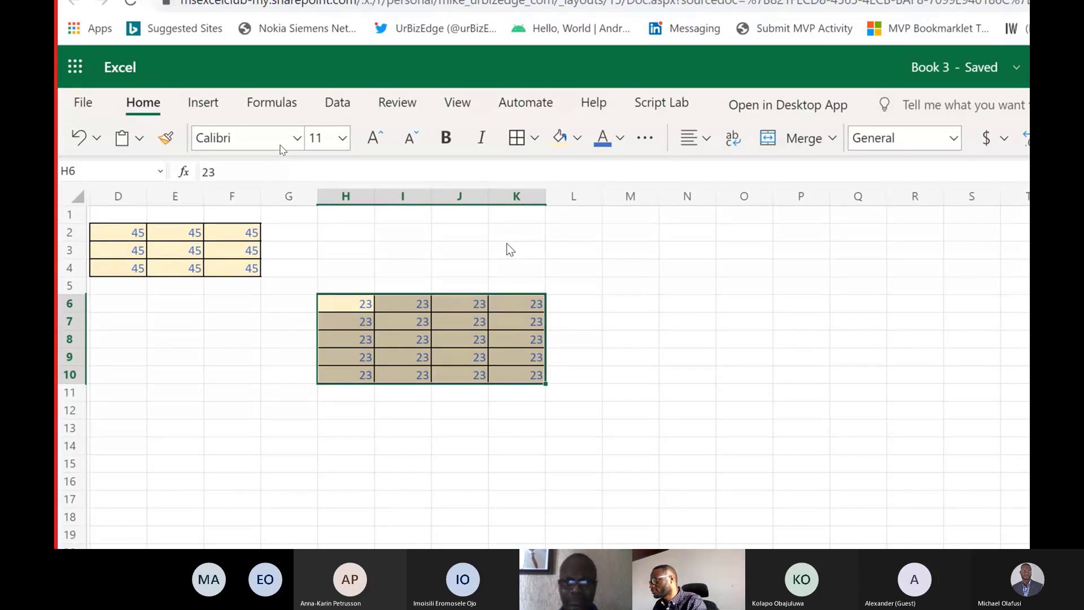
left_click(507, 246)
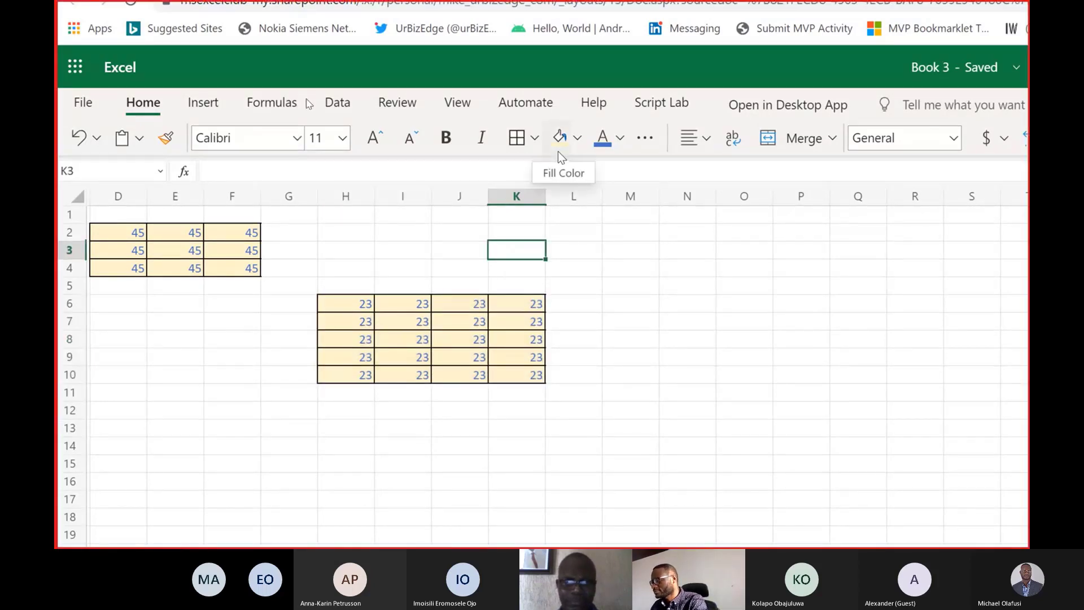
type("120")
key("ctrl+Return")
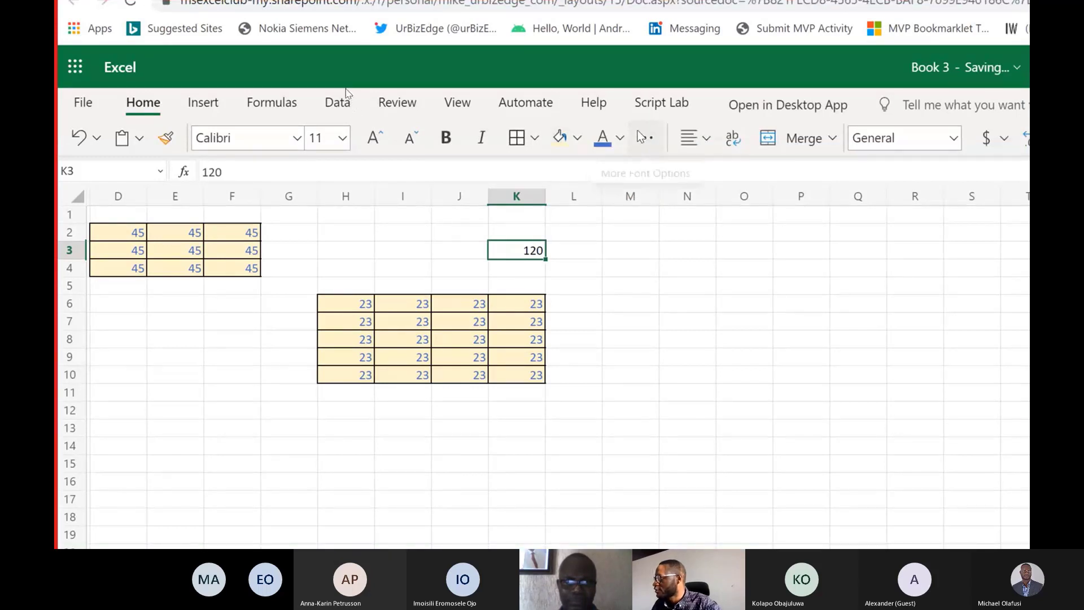
left_click(645, 138)
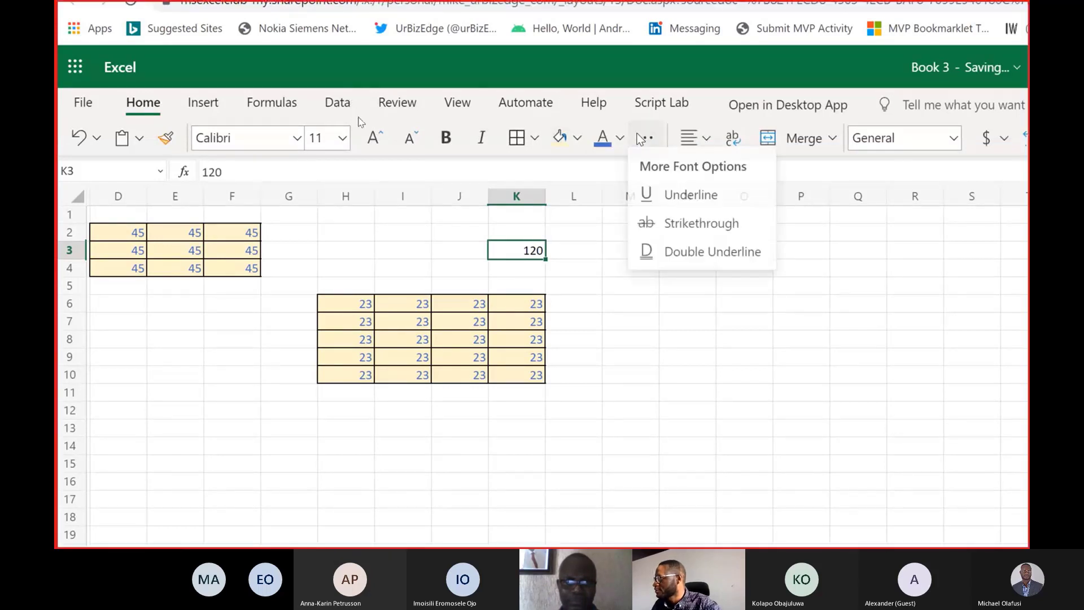
left_click(696, 269)
left_click(688, 288)
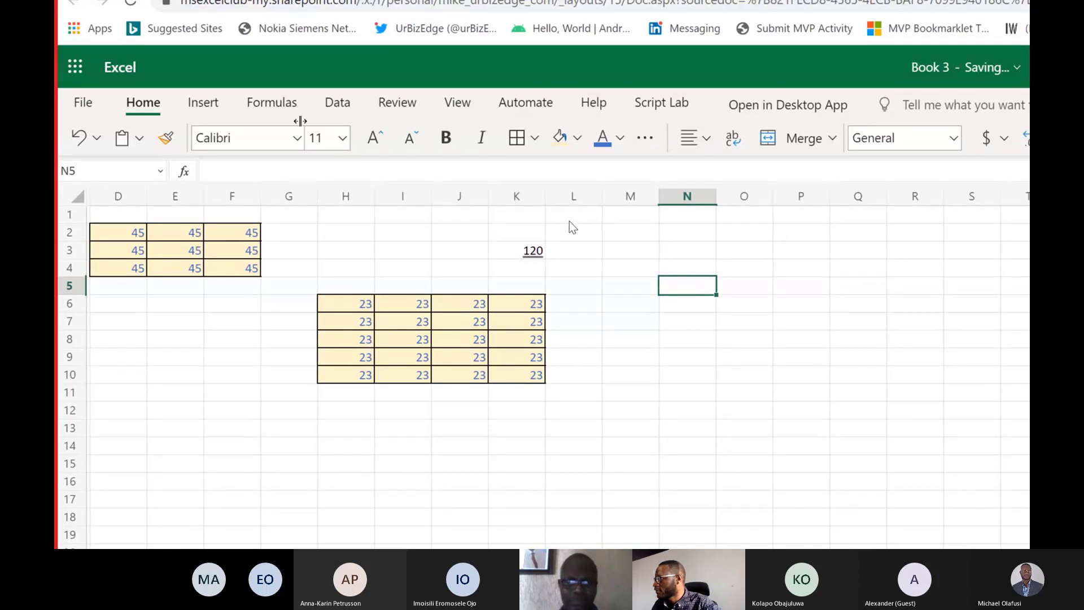
Left-align the values in the range H6:K10 and increase their indent by one level.
left_click(703, 141)
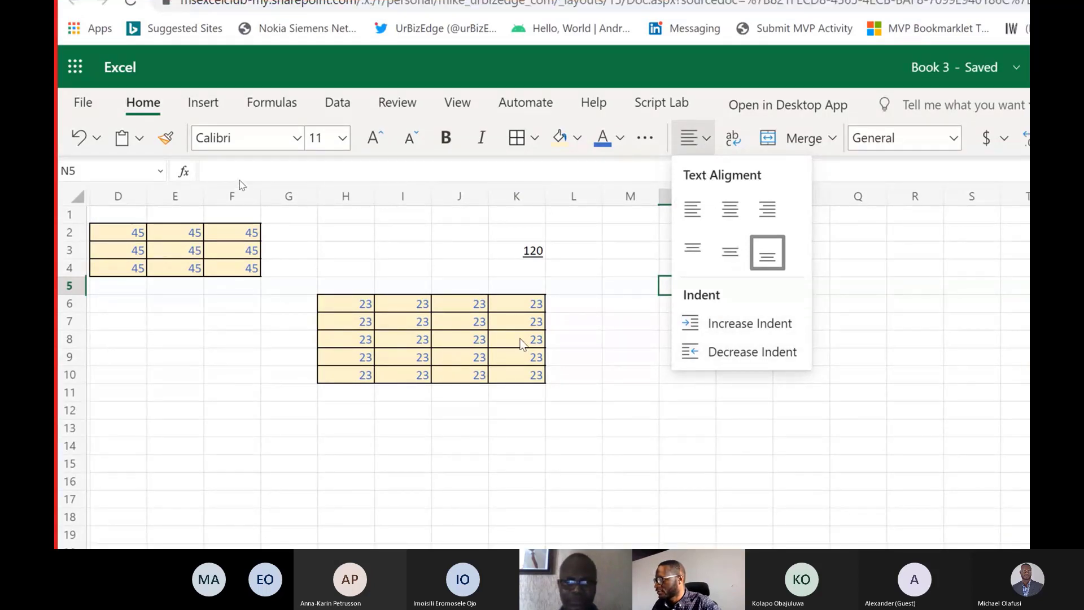
left_click(388, 310)
left_click_drag(364, 309, 522, 376)
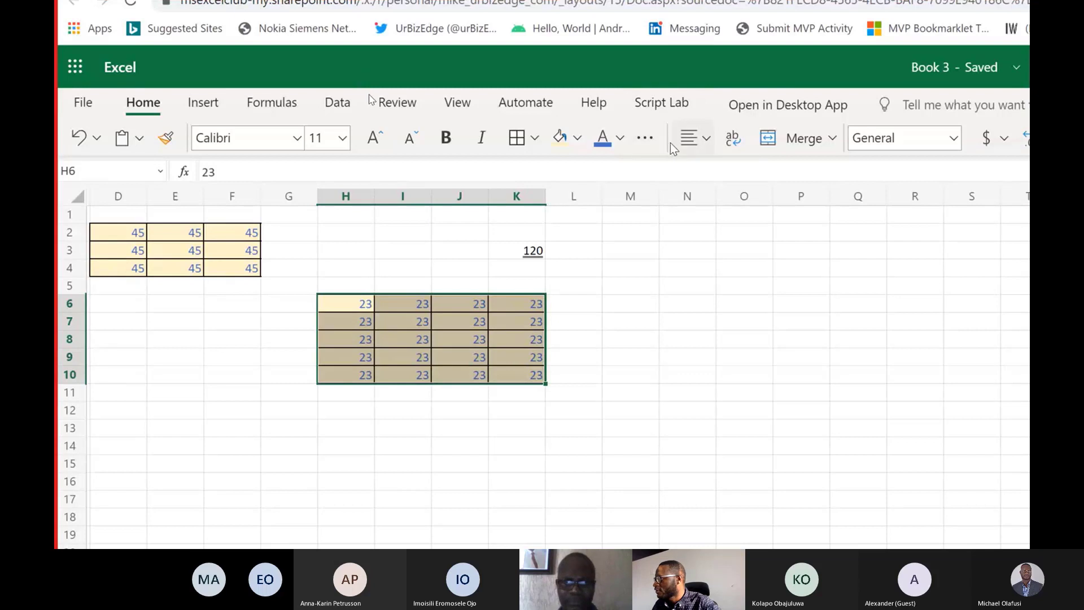
left_click(684, 144)
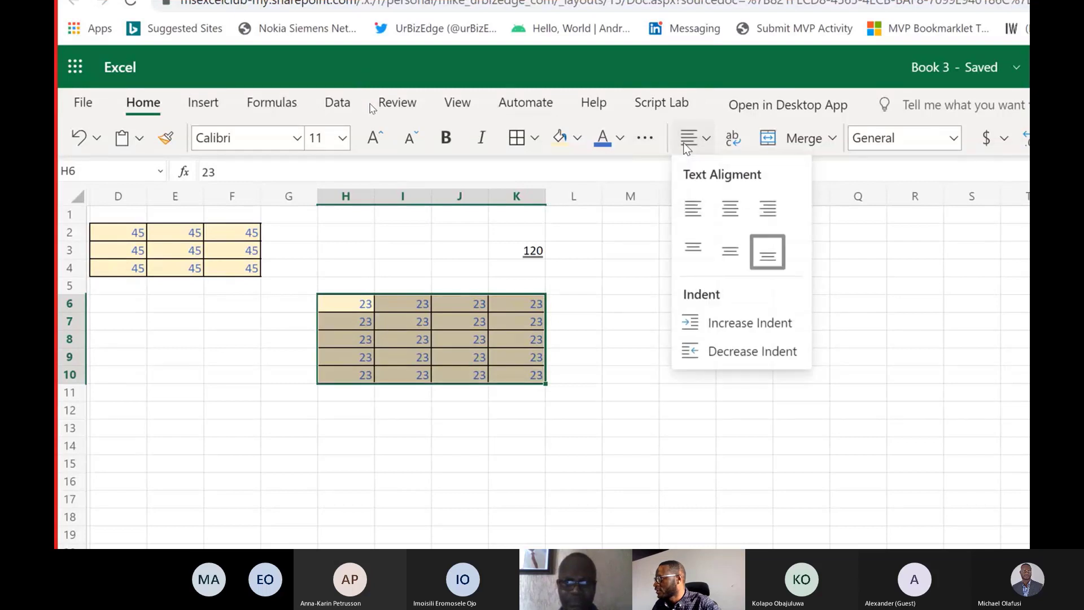
left_click(690, 205)
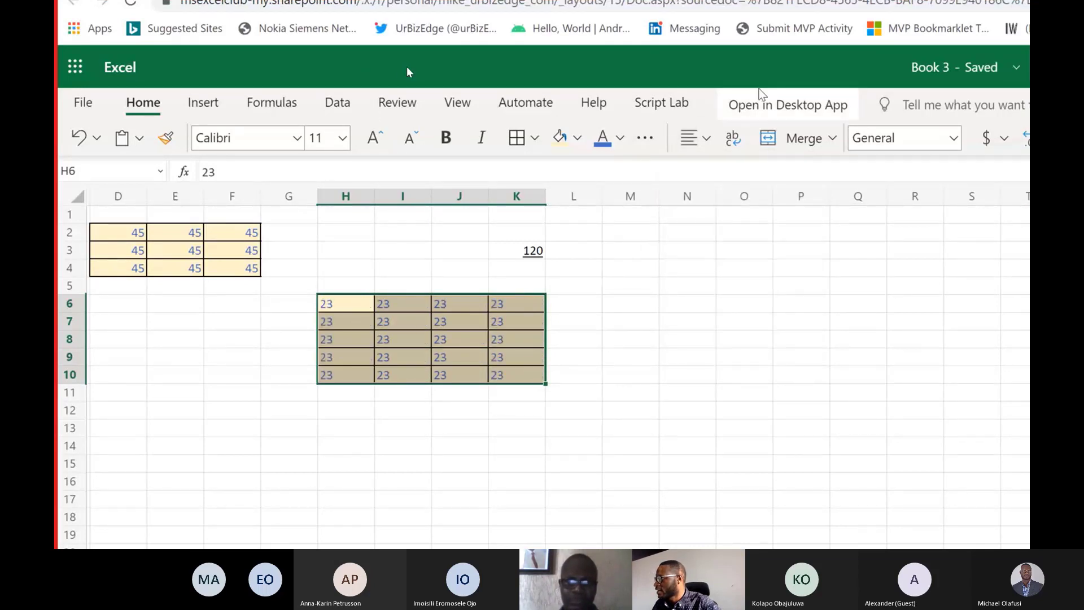
left_click(706, 139)
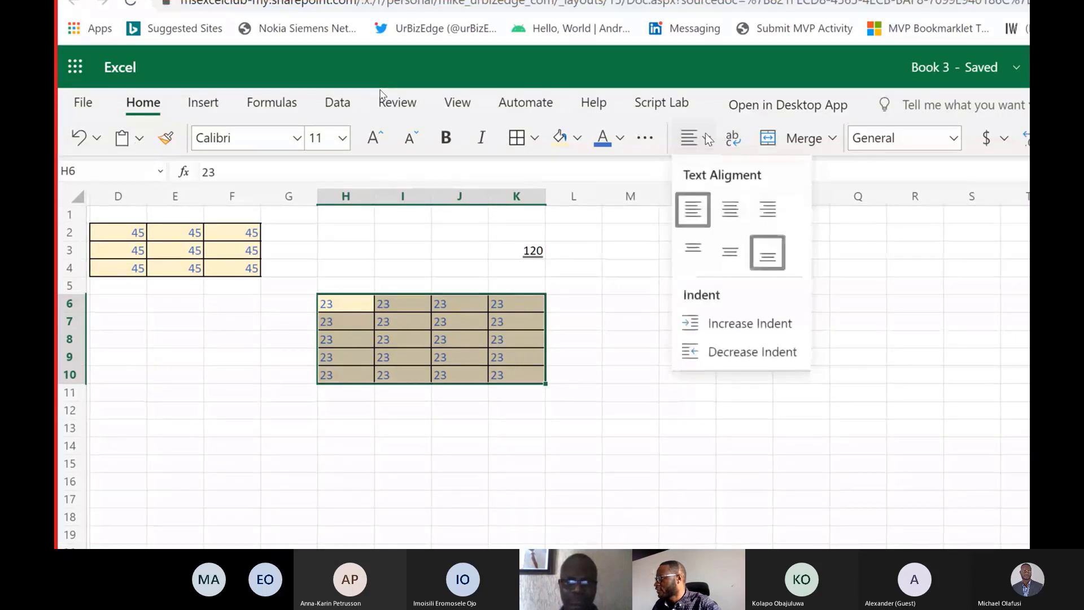
left_click(706, 326)
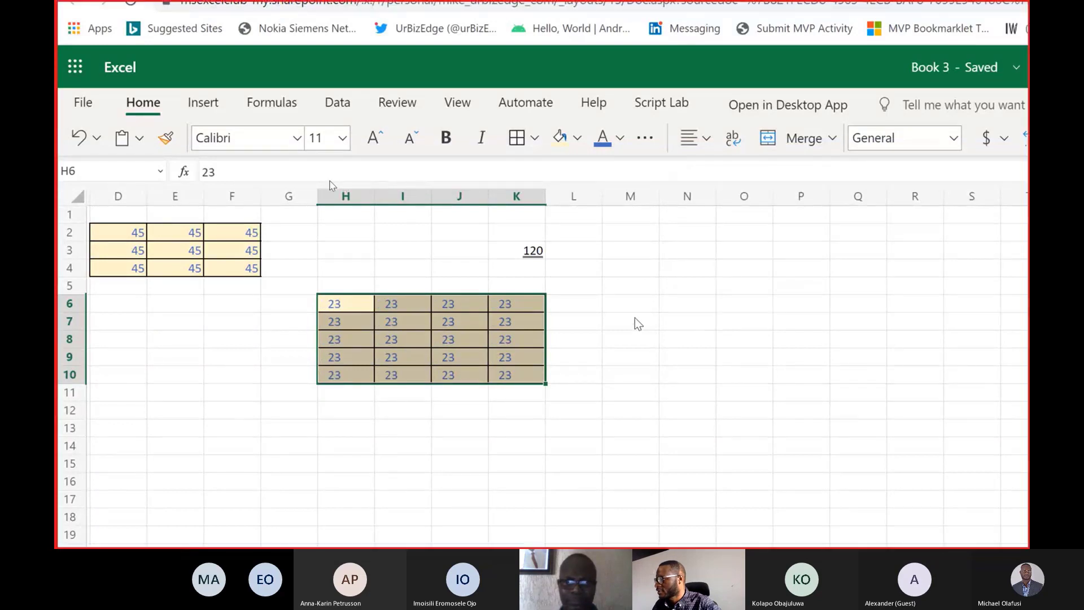
Increase the indent of cell H6 alone by one more level.
left_click(334, 305)
double_click(327, 303)
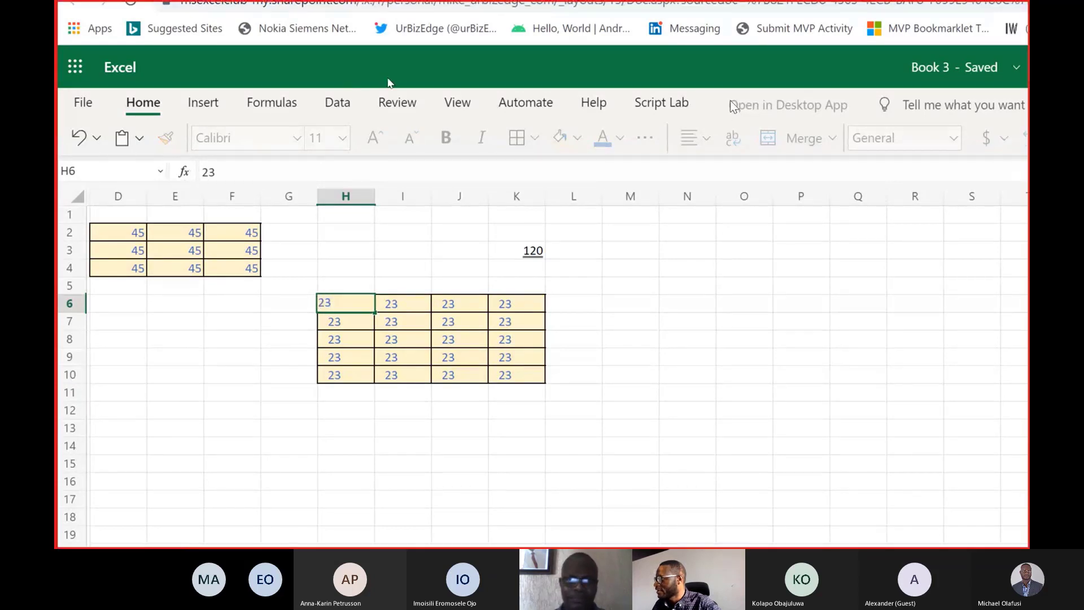
left_click(713, 125)
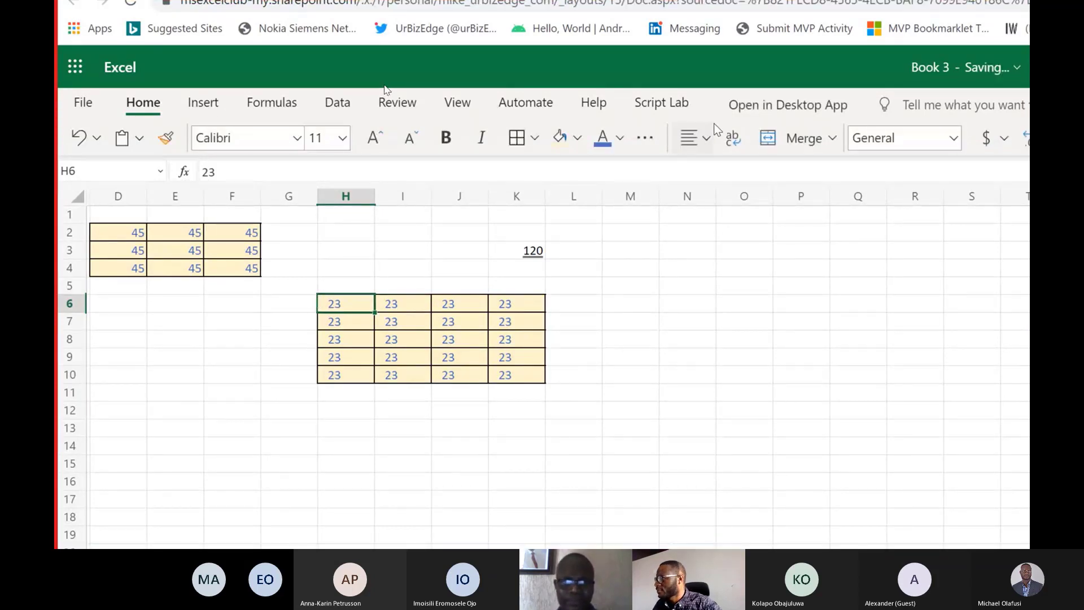
left_click(706, 137)
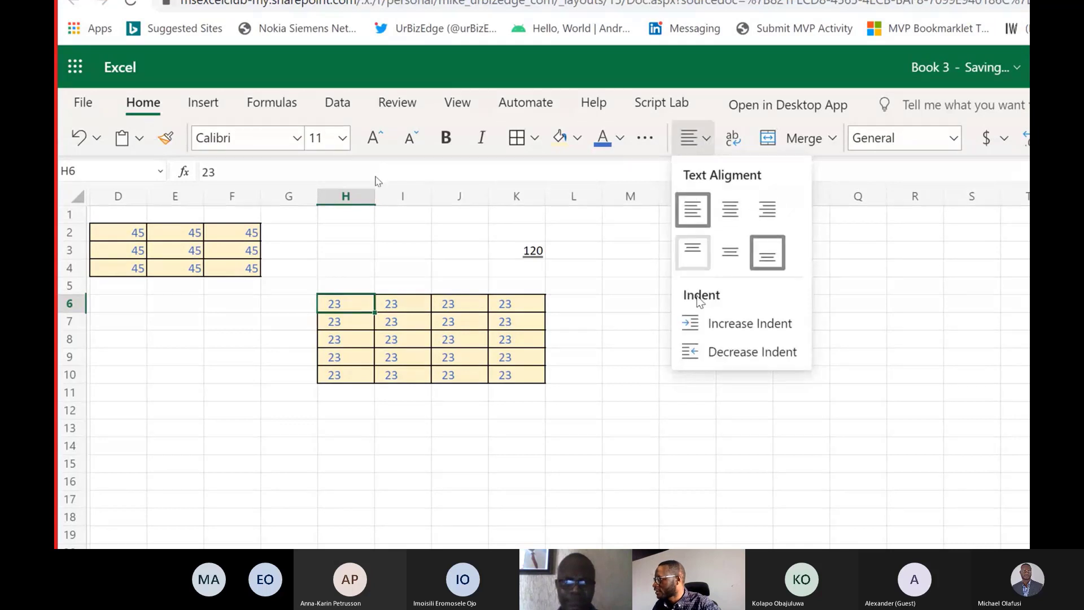
left_click(699, 330)
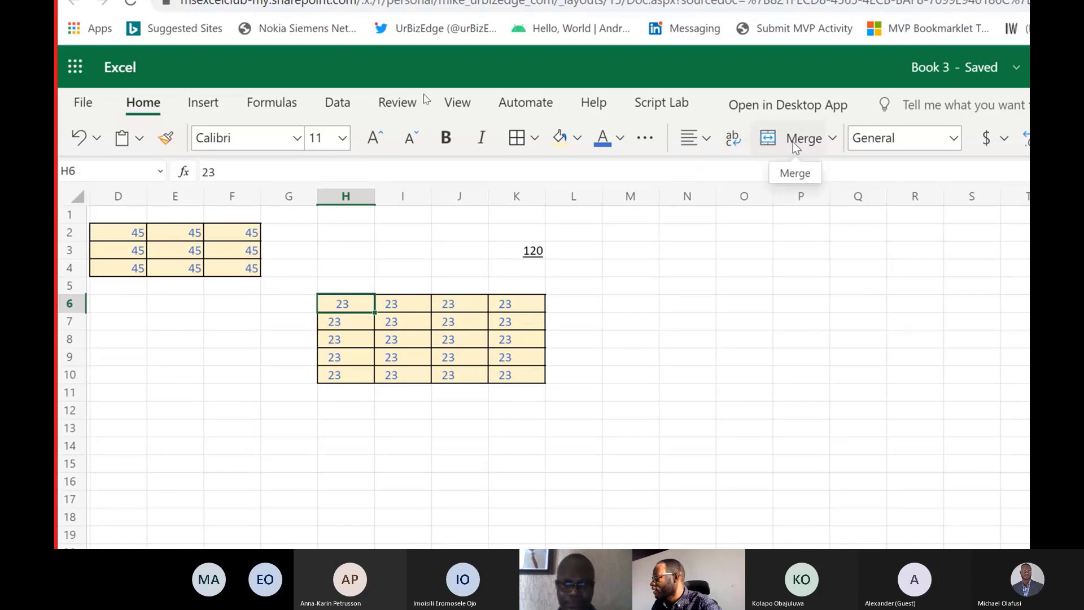
Examine the merge options and the custom number formats, previewing the 0.00 format on H6 without applying it.
left_click(830, 140)
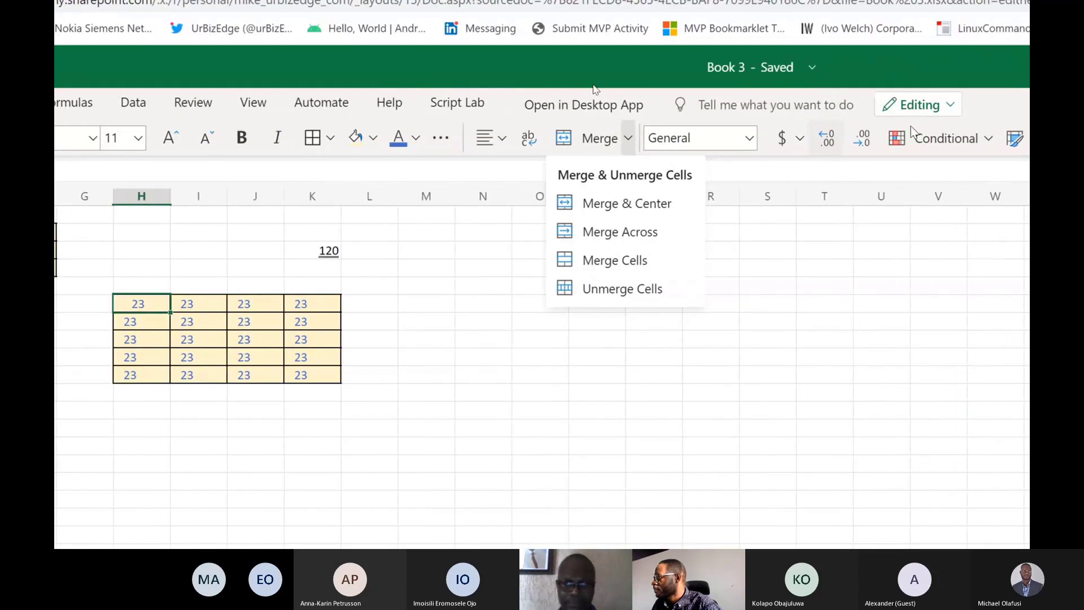
key("Escape")
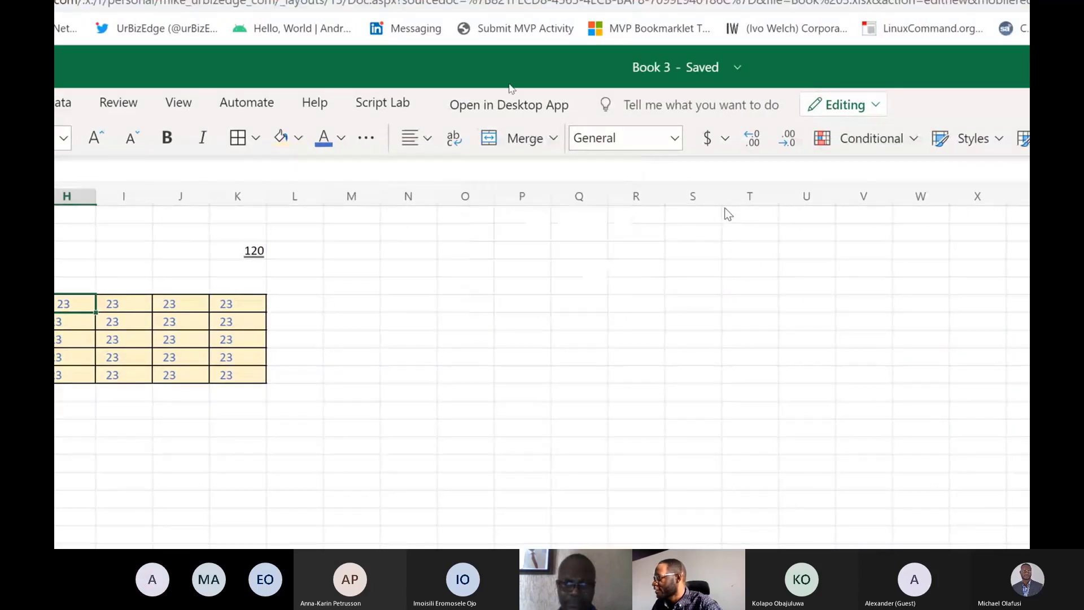
left_click(682, 138)
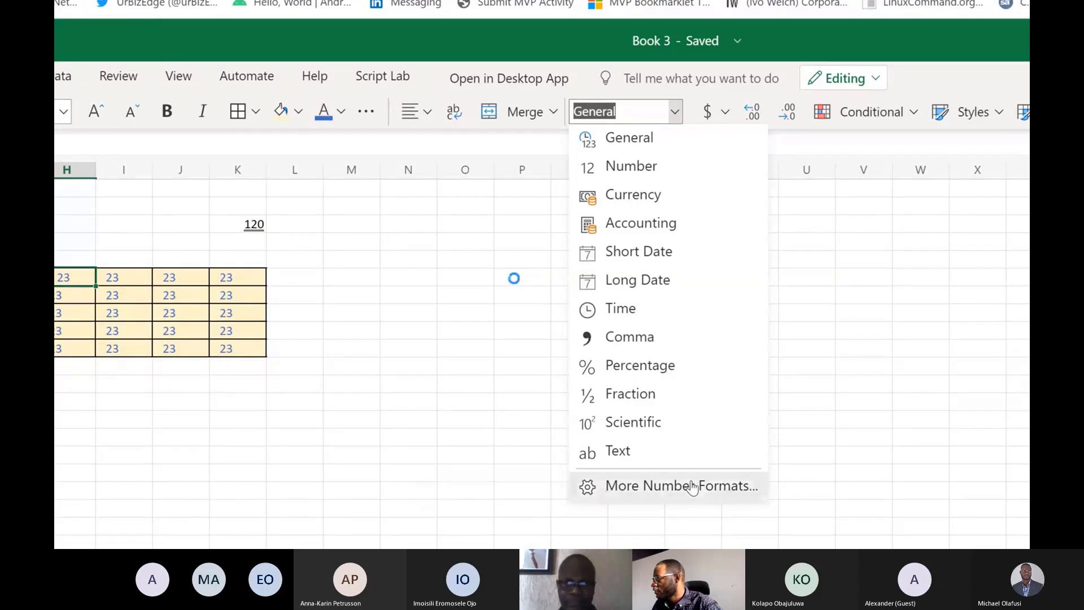
left_click(692, 487)
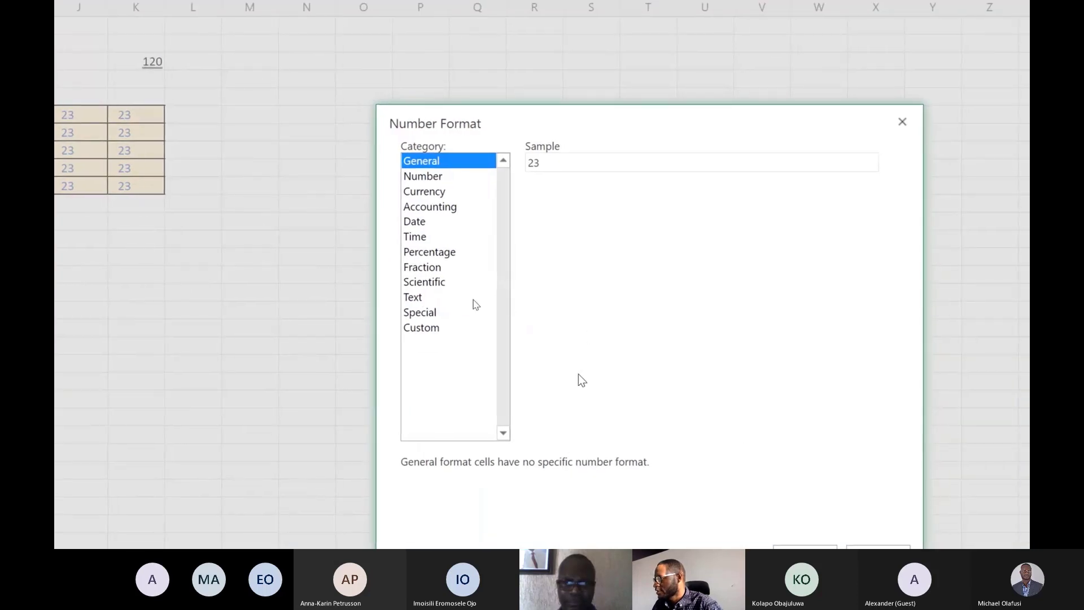
left_click(440, 329)
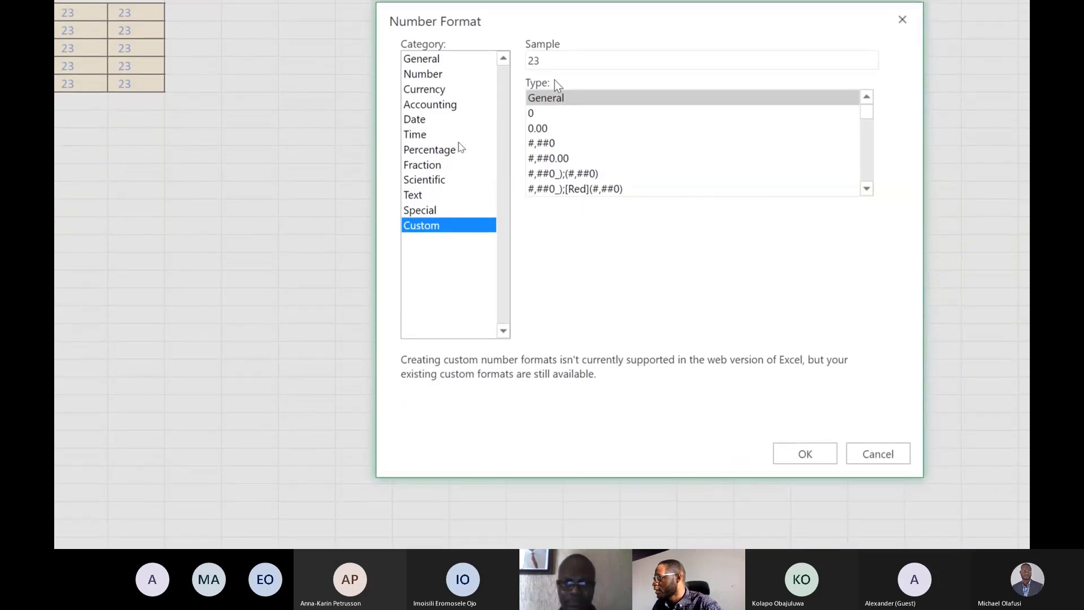
left_click(546, 210)
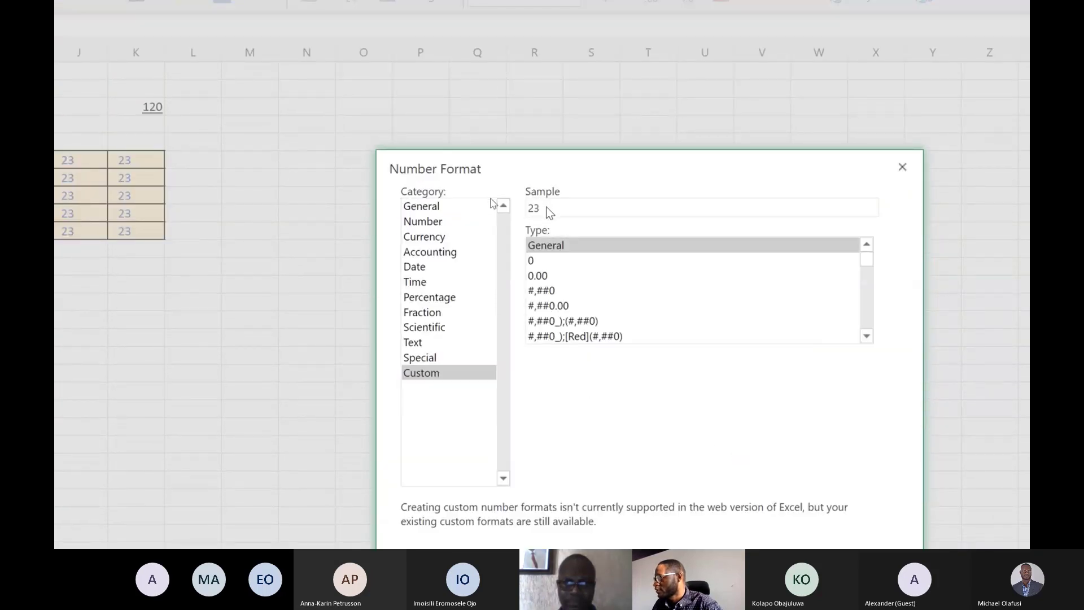
left_click(567, 277)
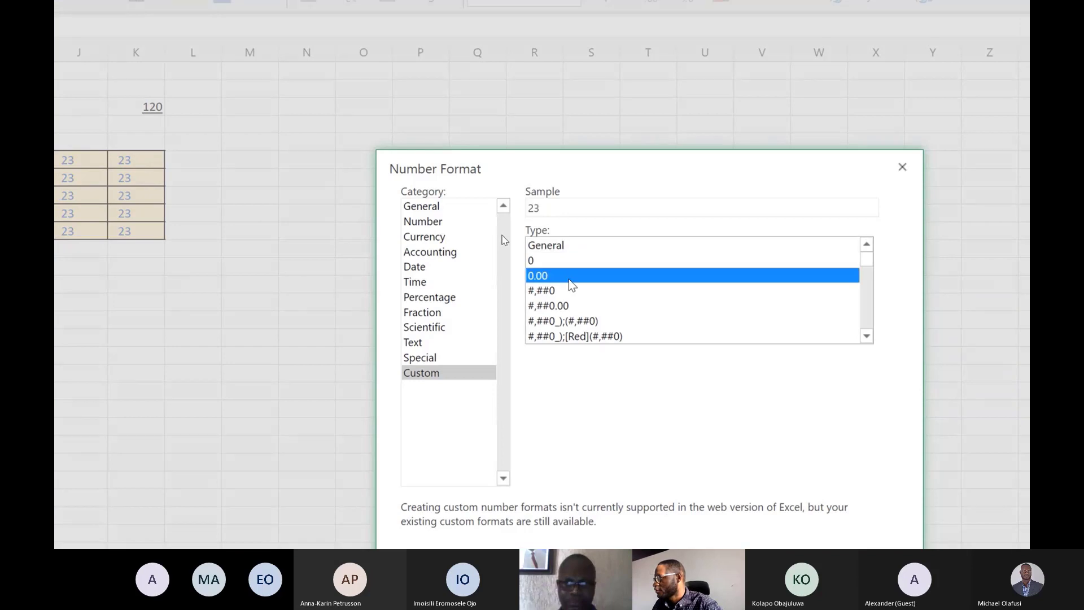
left_click(553, 211)
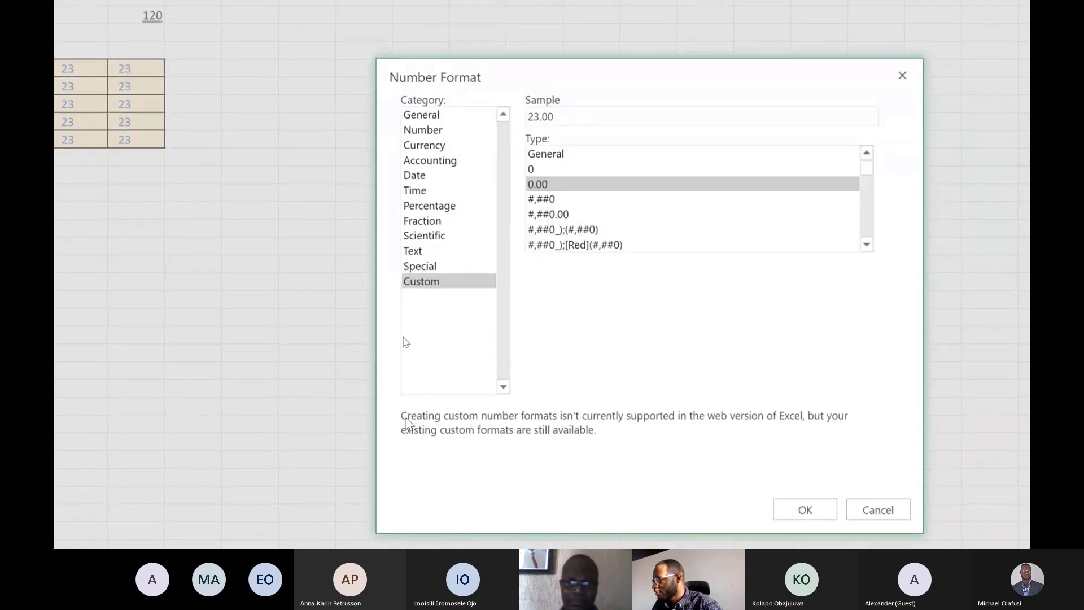
key("ctrl+a")
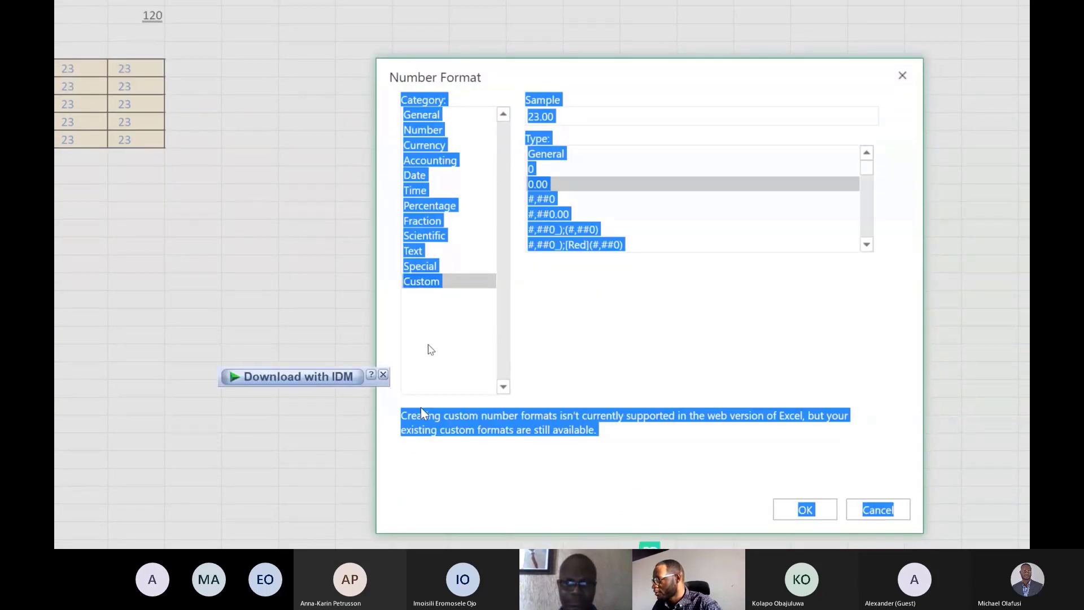
left_click(422, 418)
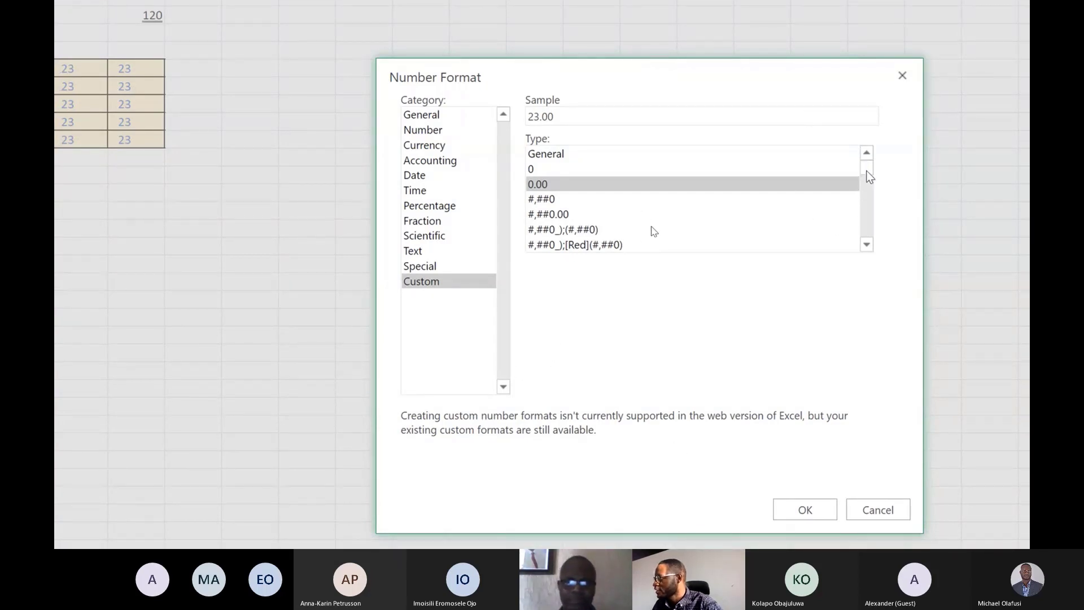
left_click_drag(867, 171, 890, 248)
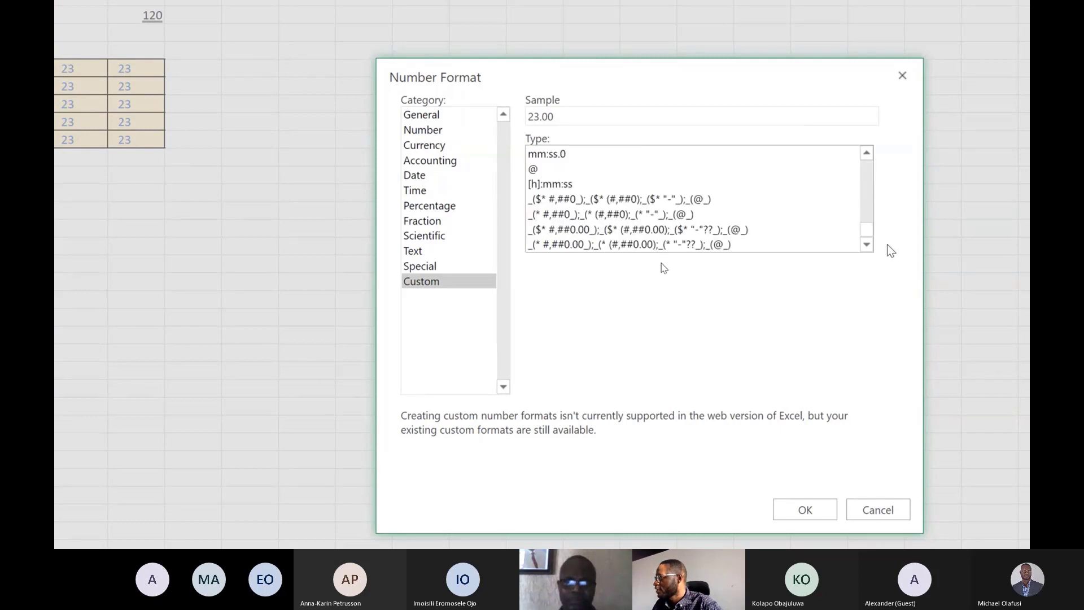
left_click(899, 74)
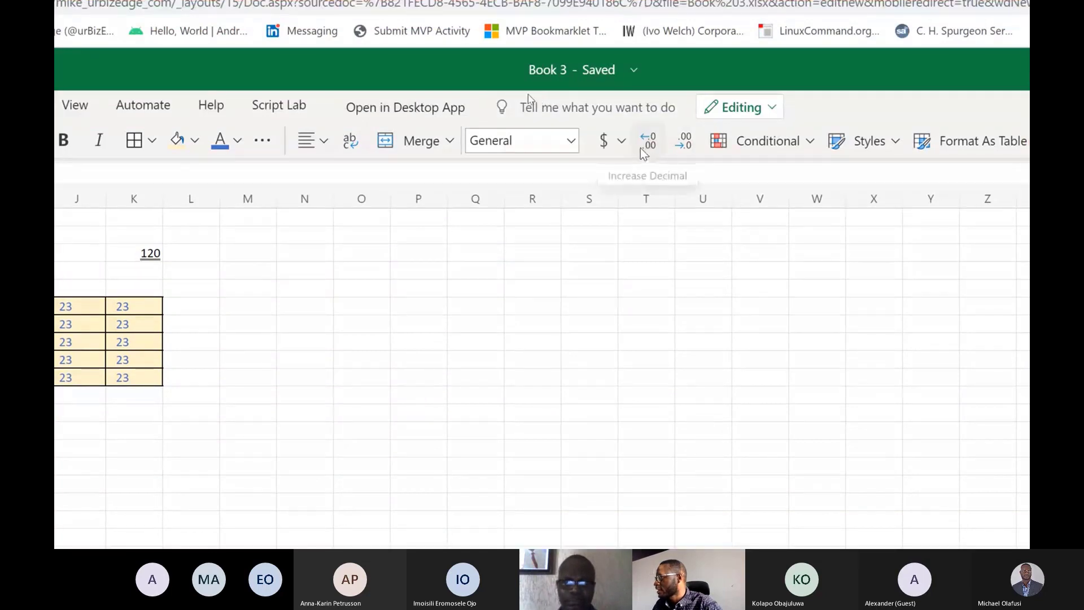
Examine the accounting currency formats, the conditional formatting rules, the cell styles and the table style gallery.
left_click(621, 142)
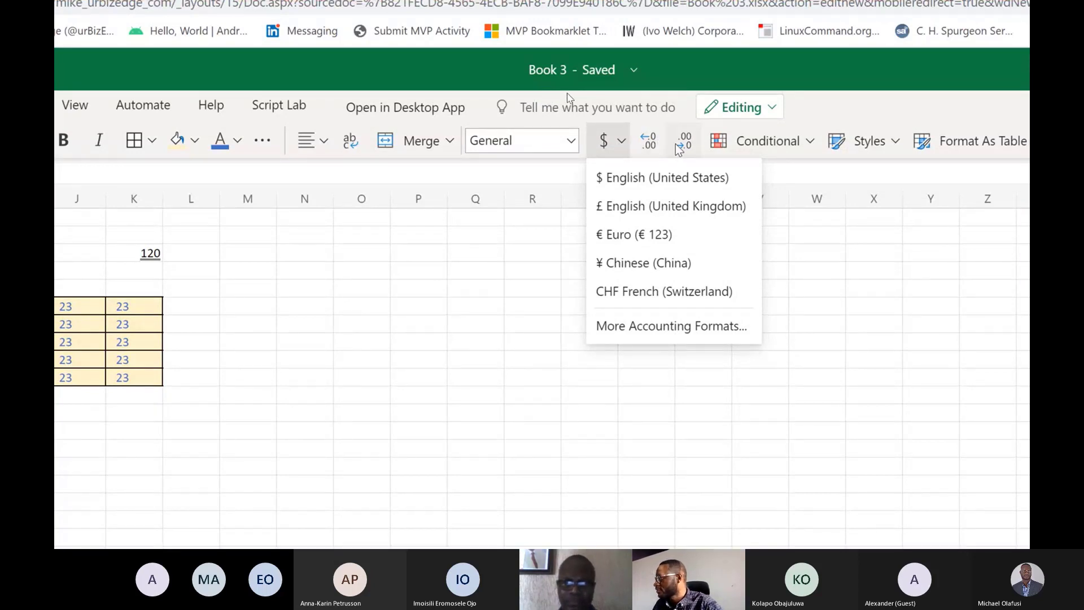
left_click(811, 140)
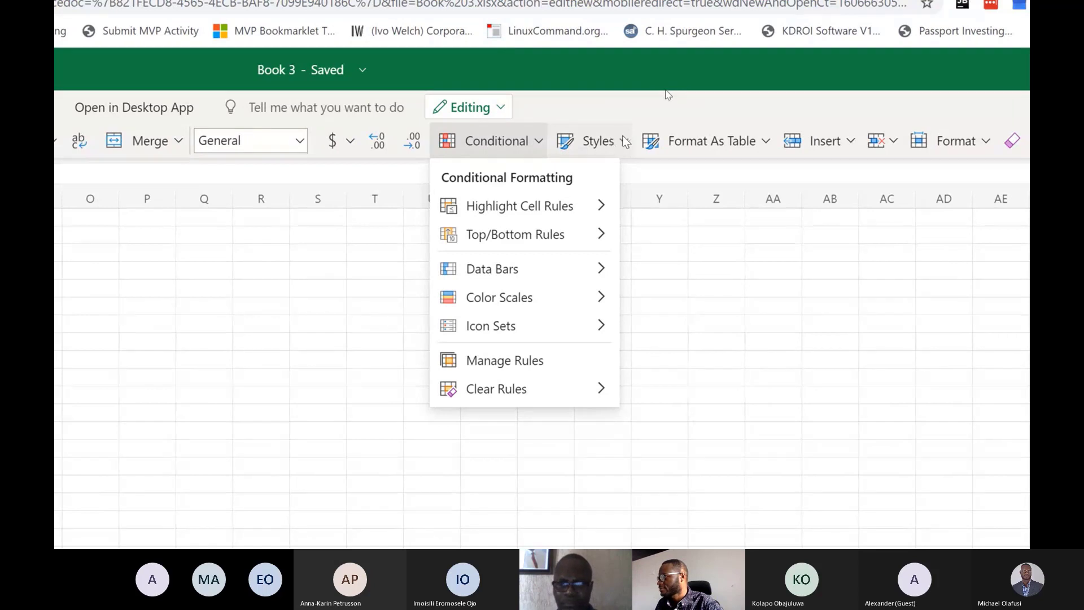
left_click(624, 141)
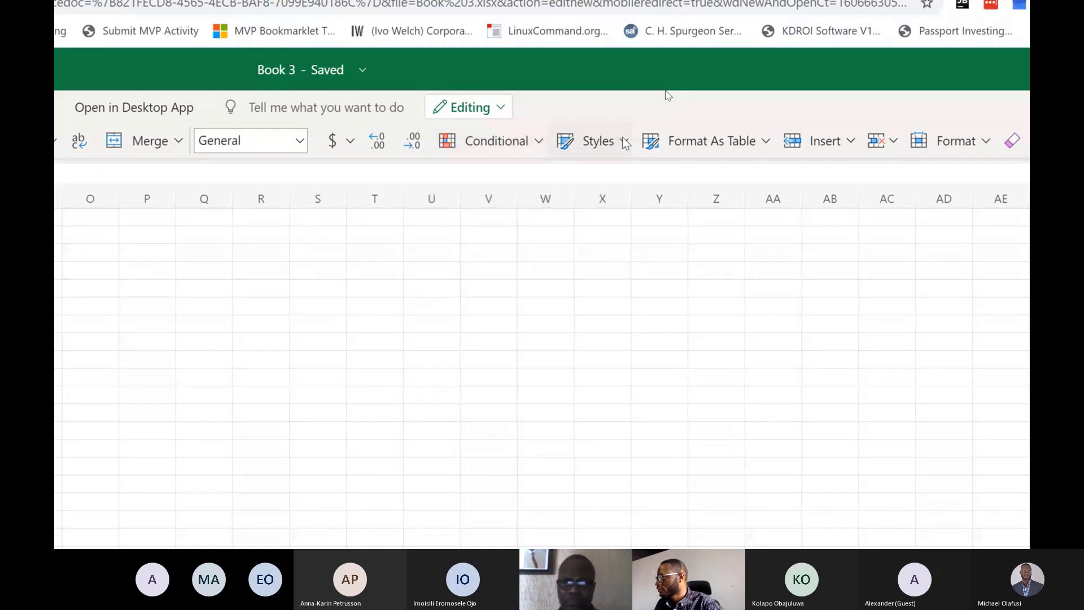
left_click(623, 141)
left_click(623, 141)
left_click(623, 141)
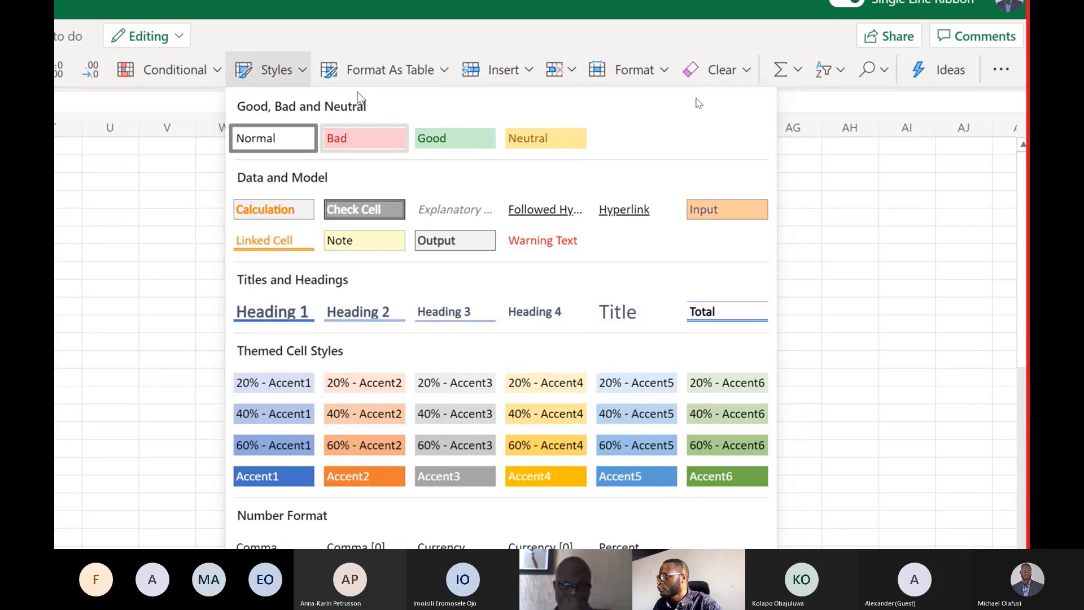
left_click(429, 76)
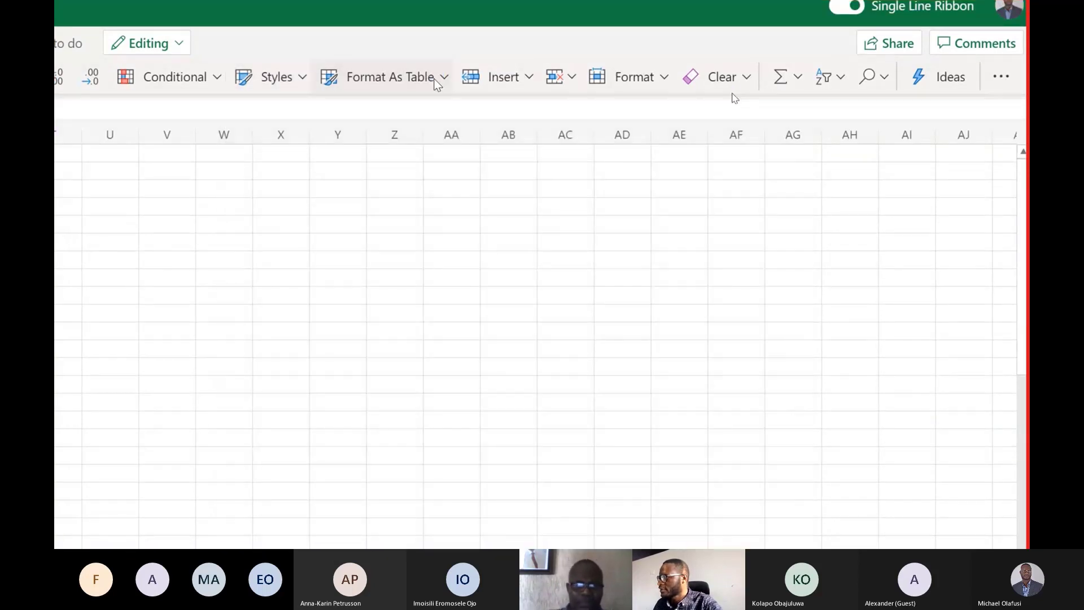
left_click(451, 71)
left_click(451, 71)
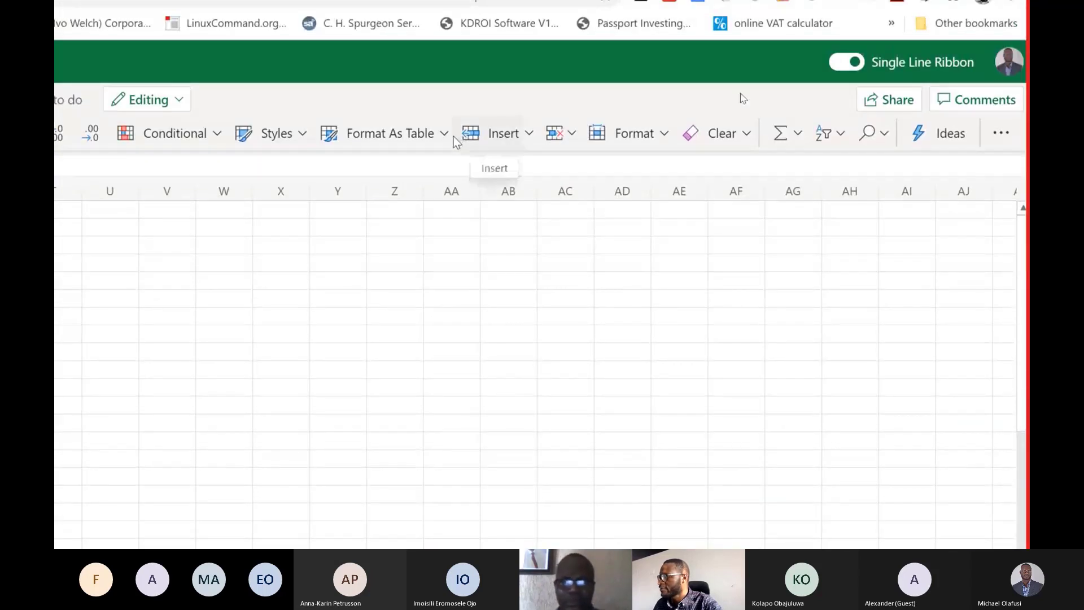
left_click(450, 139)
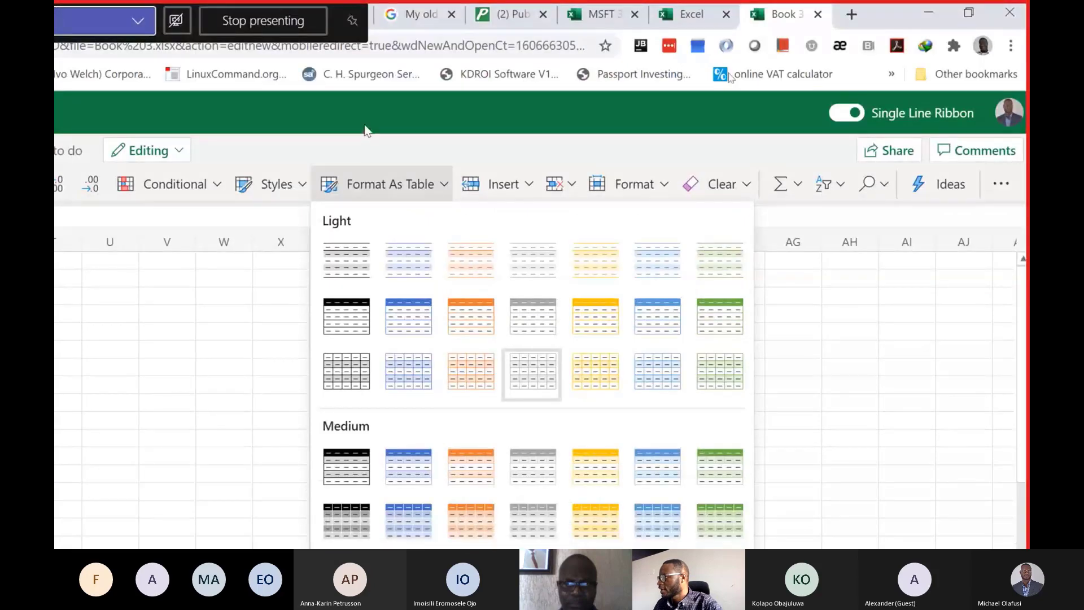
Examine the cell insert, format, clear and AutoSum options, the Insert Function dialog, and the sort and filter options.
left_click(529, 191)
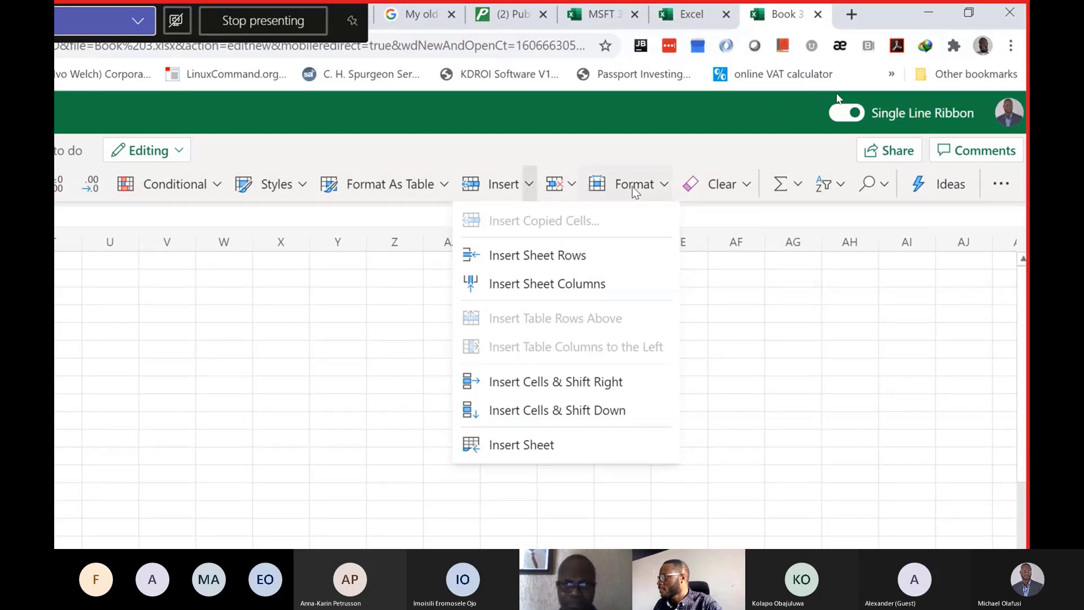
left_click(660, 190)
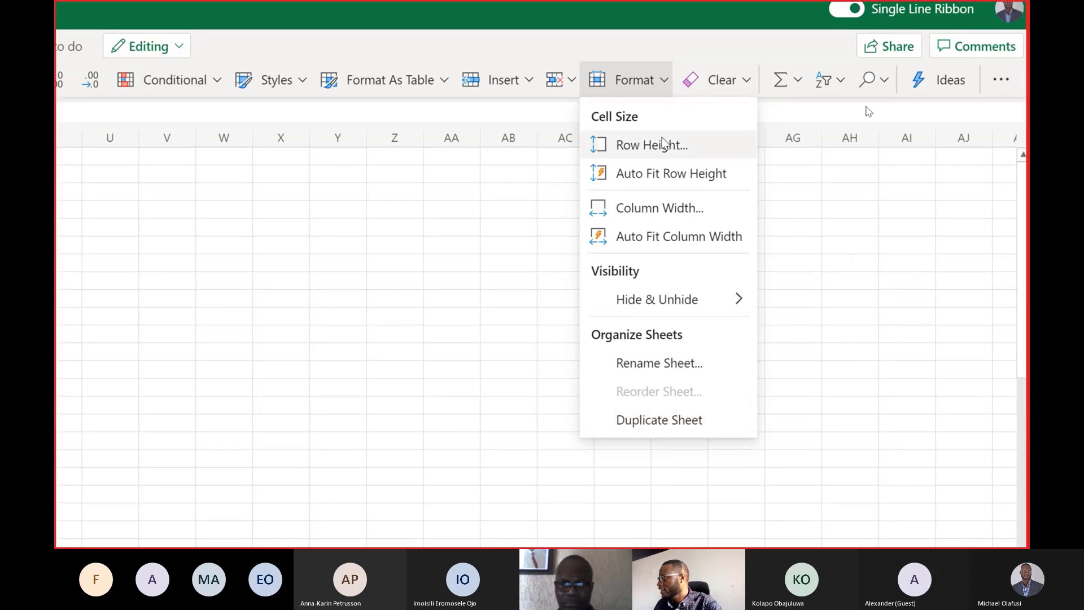
left_click(743, 80)
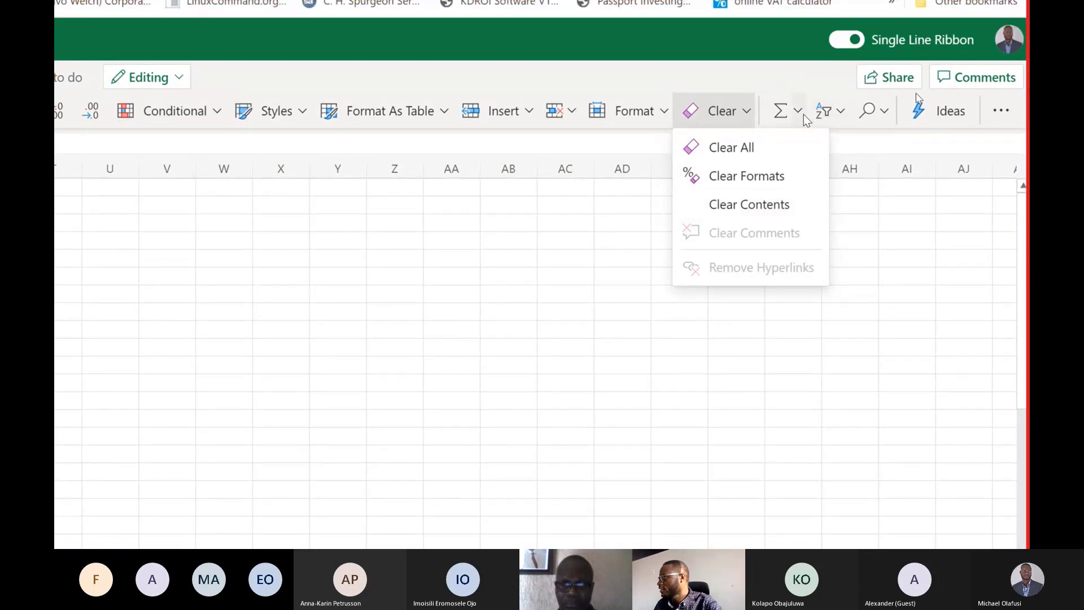
left_click(799, 112)
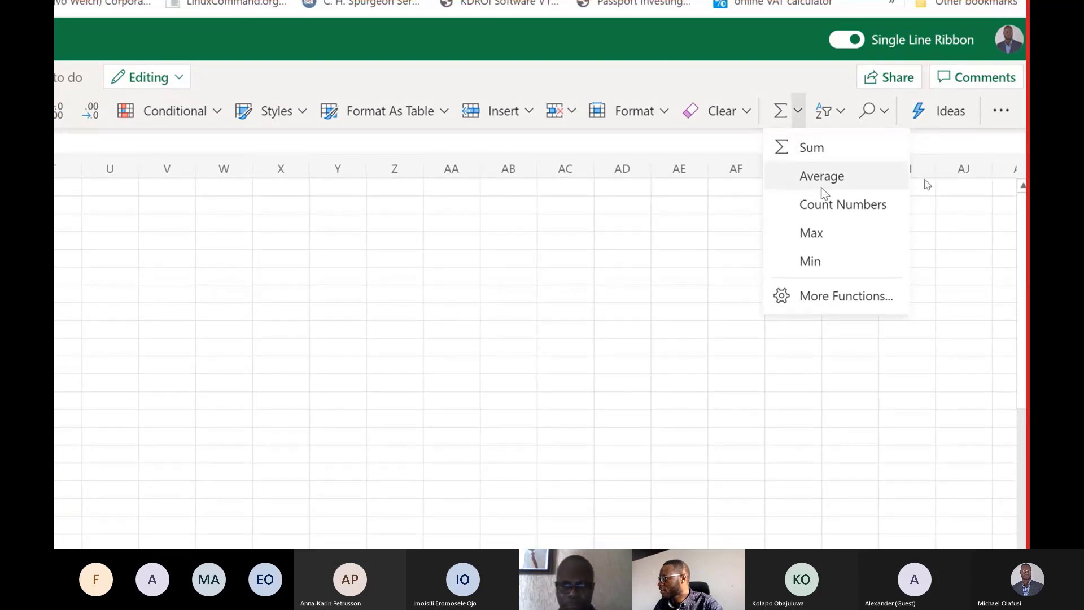
left_click(813, 297)
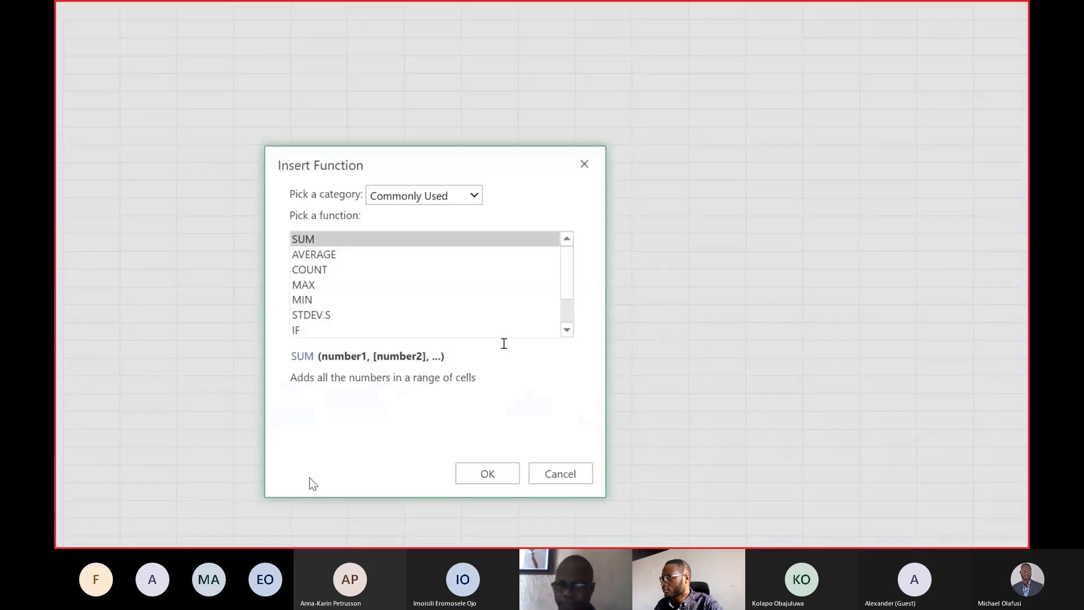
left_click(584, 164)
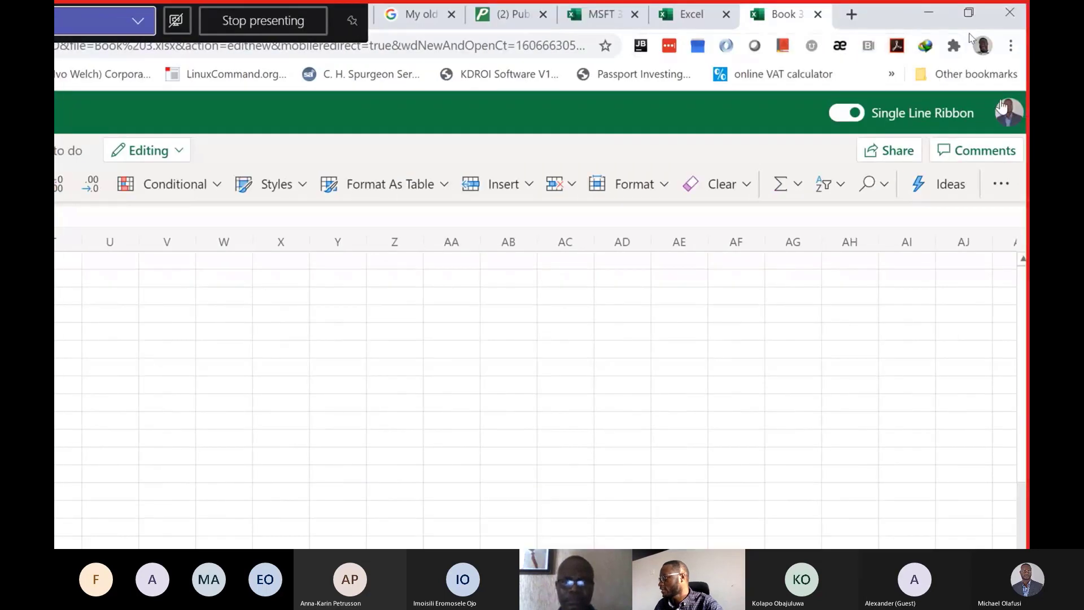
left_click(847, 186)
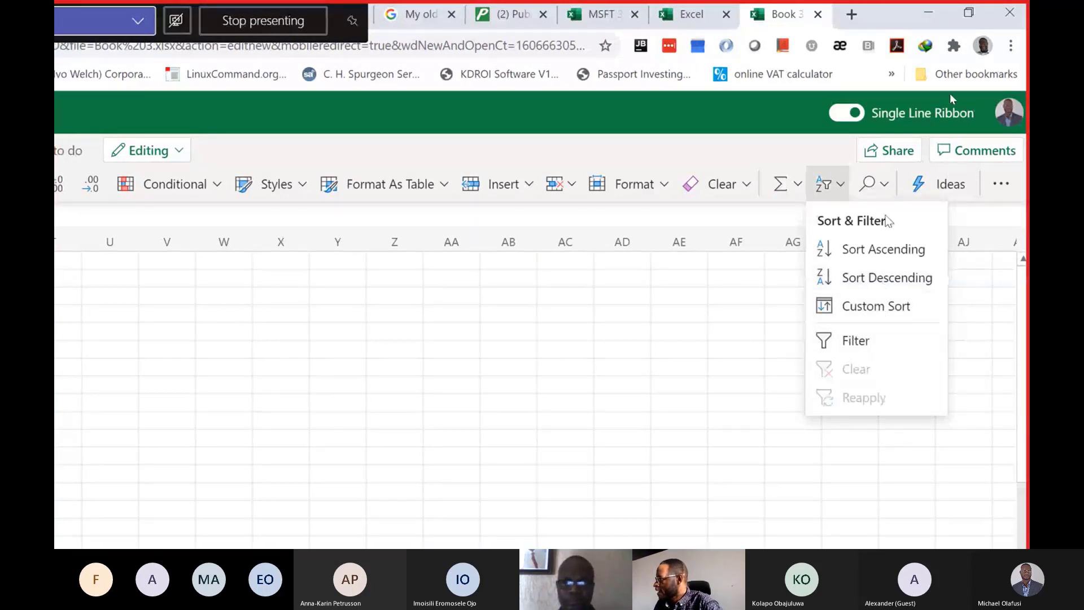
Use the Go To command to select cell A10 on Sheet1.
left_click(873, 184)
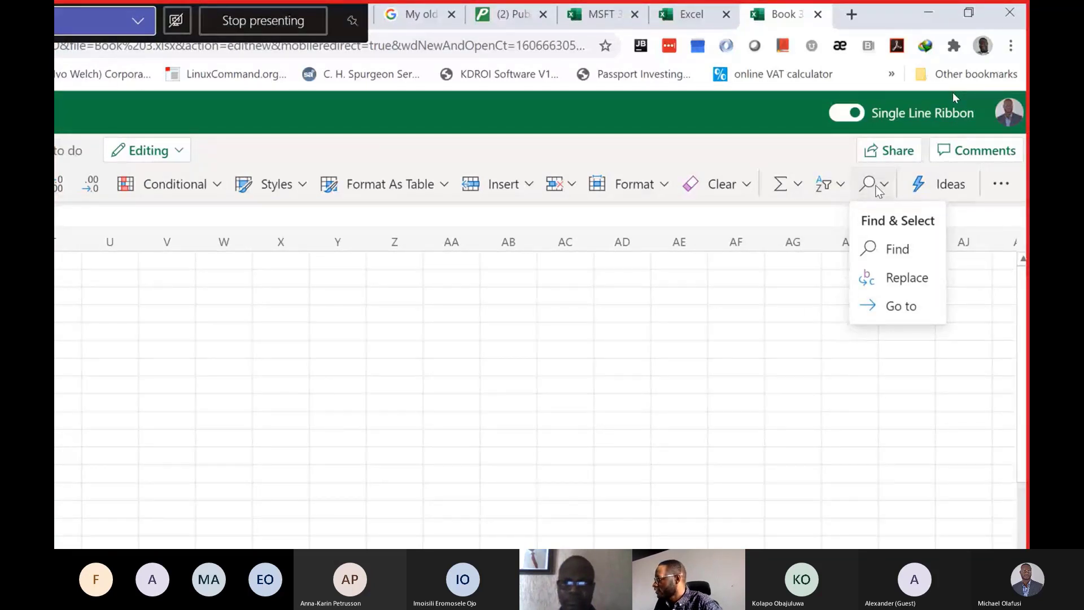
left_click(905, 305)
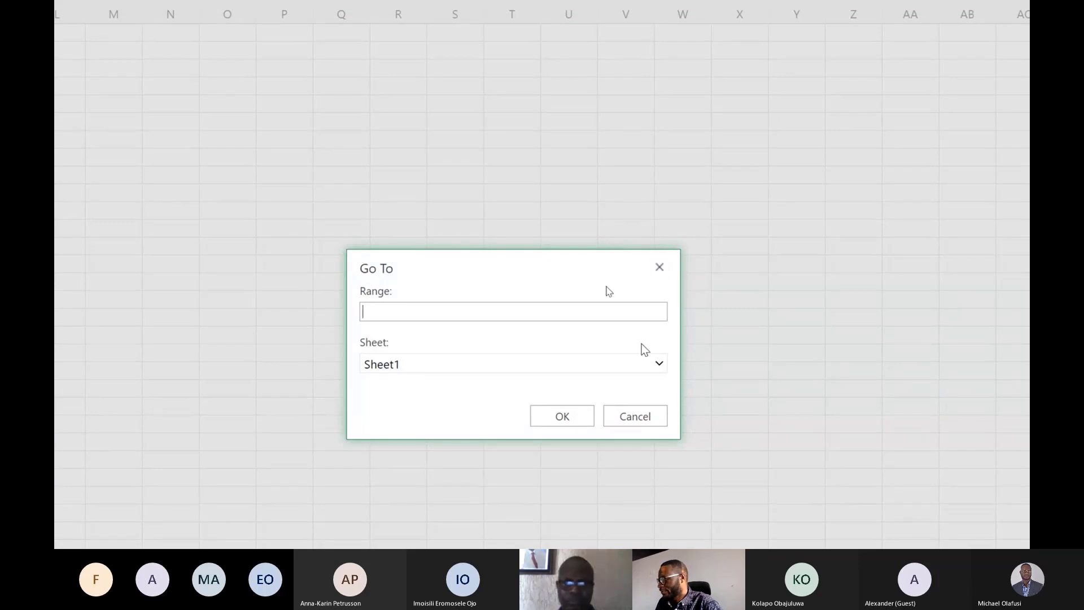
left_click(644, 364)
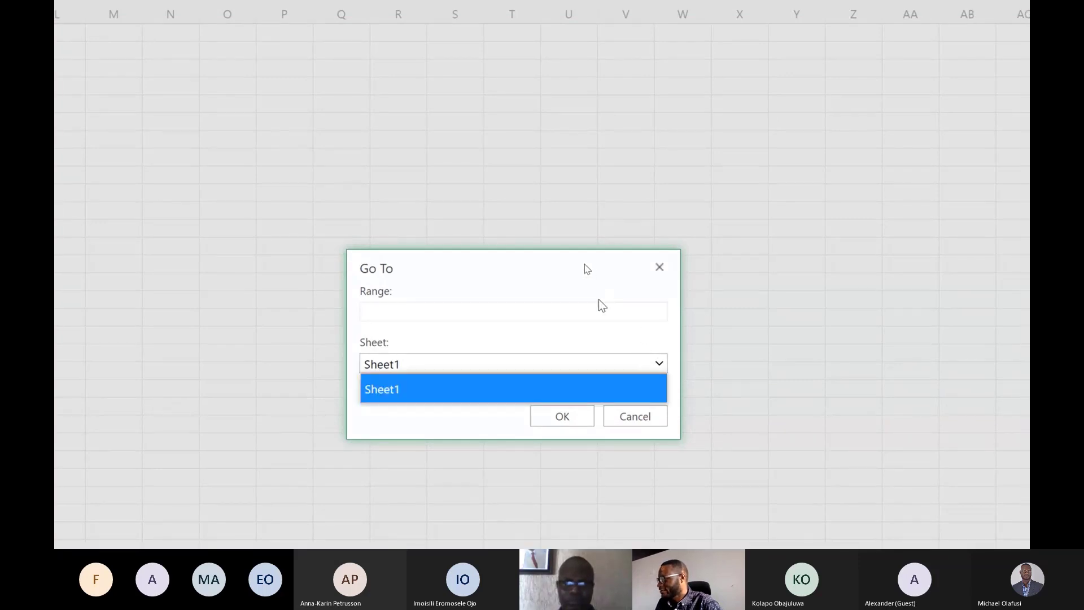
left_click(596, 311)
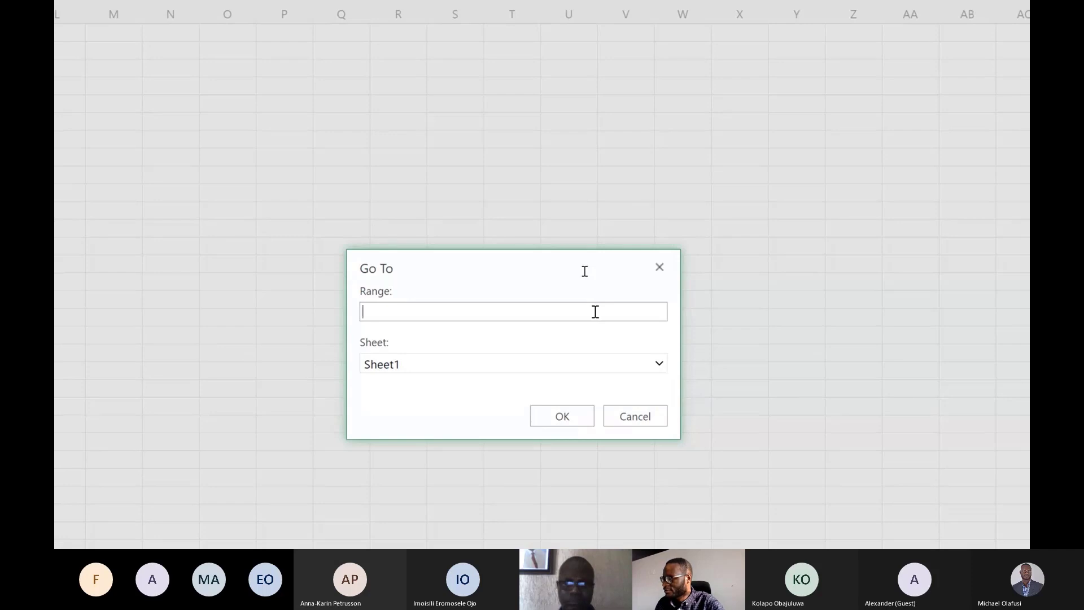
type("A")
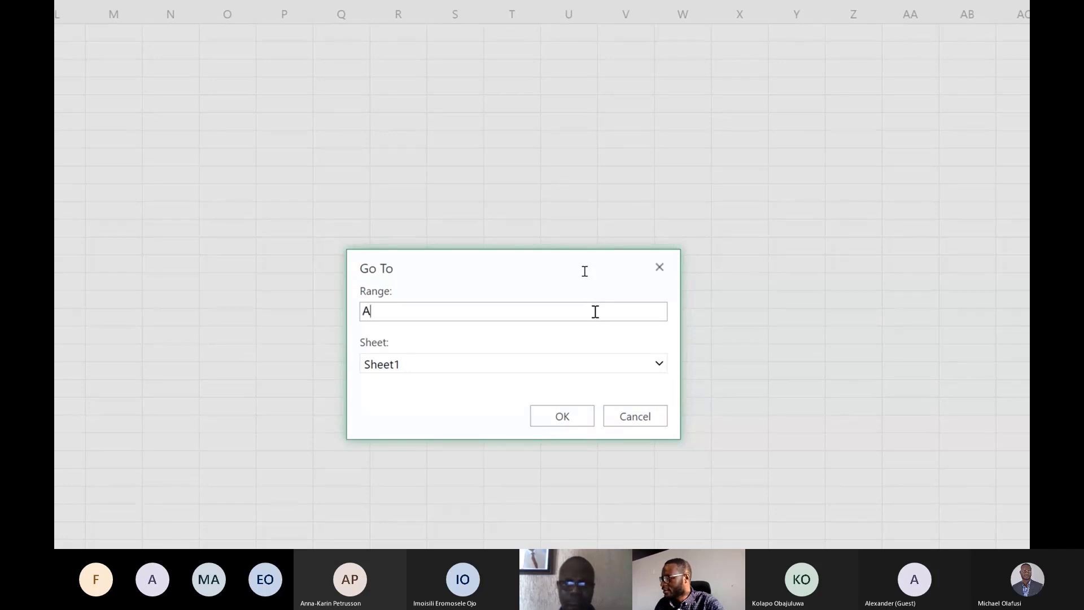
type("10")
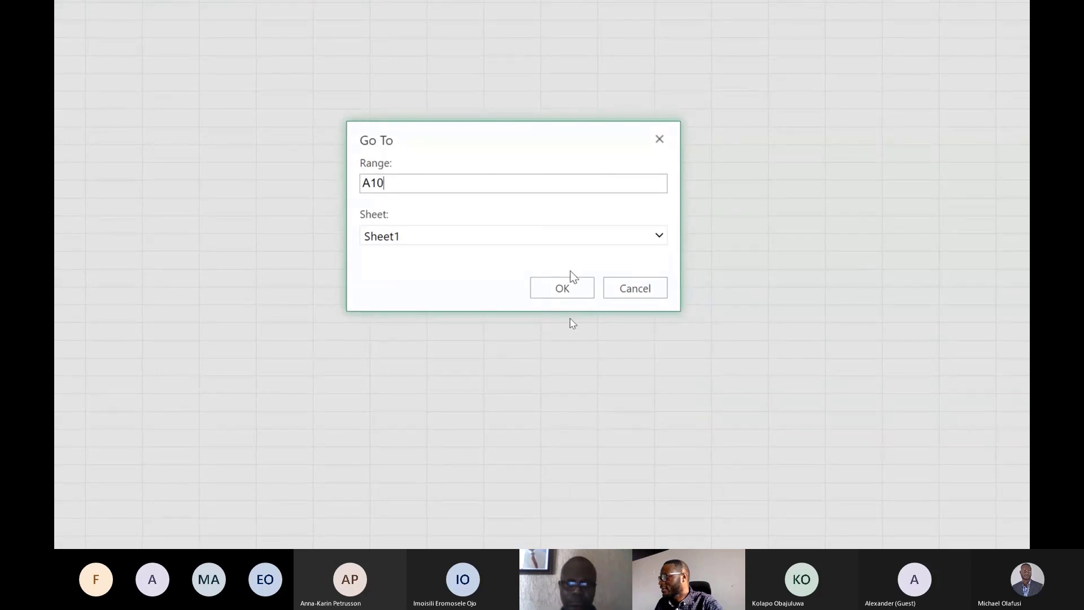
left_click(567, 287)
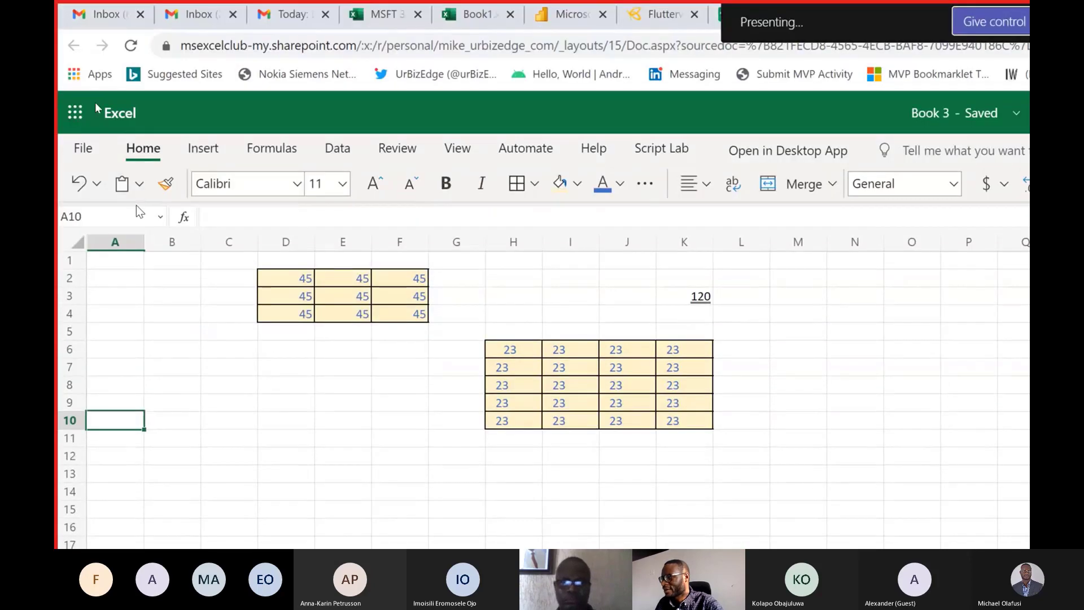
Jump to cell G5 by entering its reference in the Name Box.
left_click(135, 206)
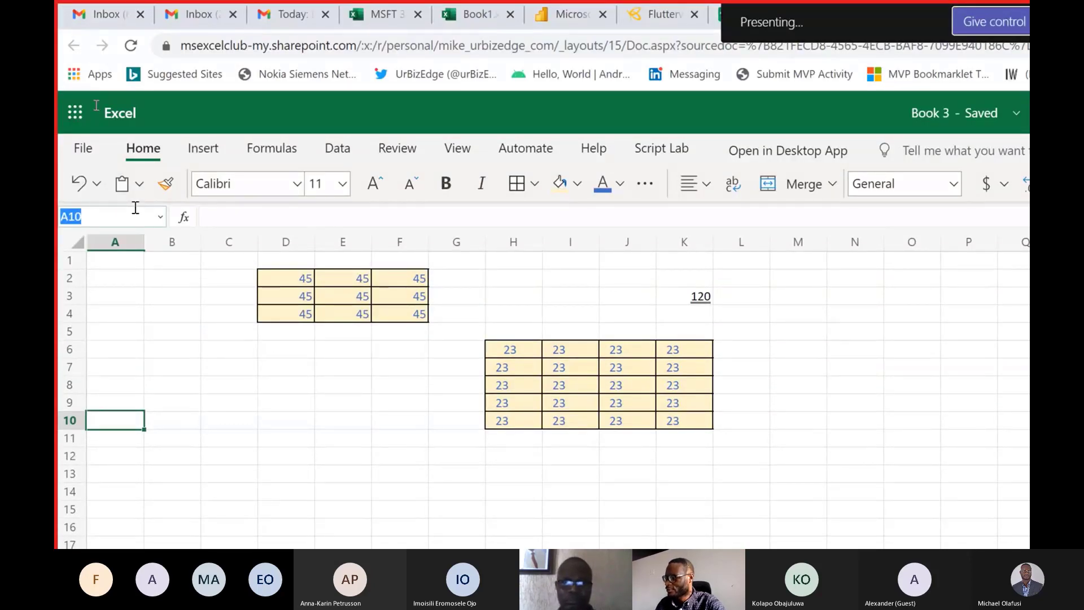
type("g")
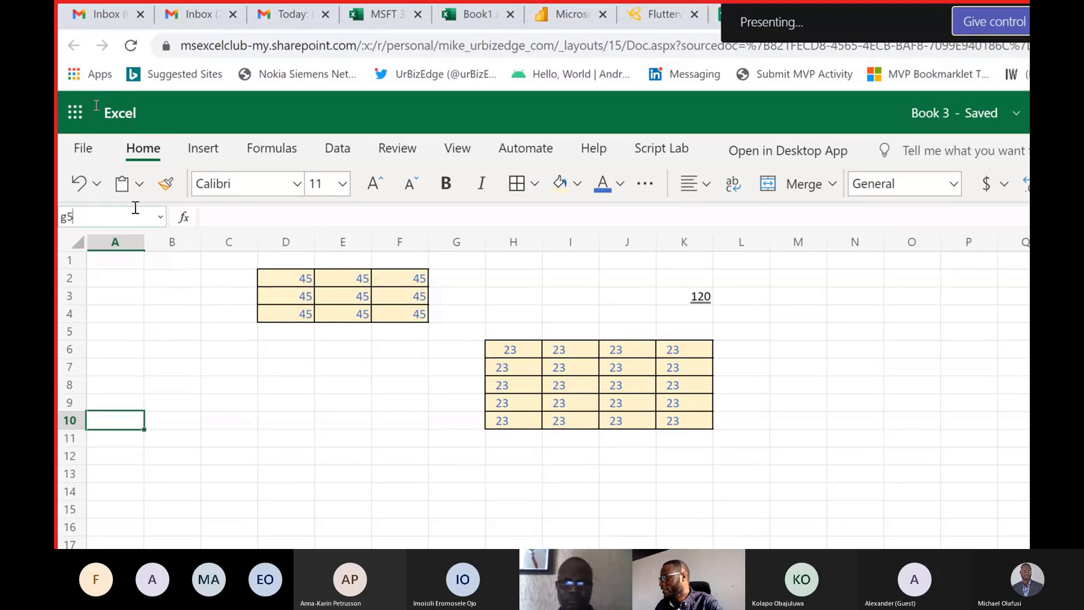
type("5")
key("Return")
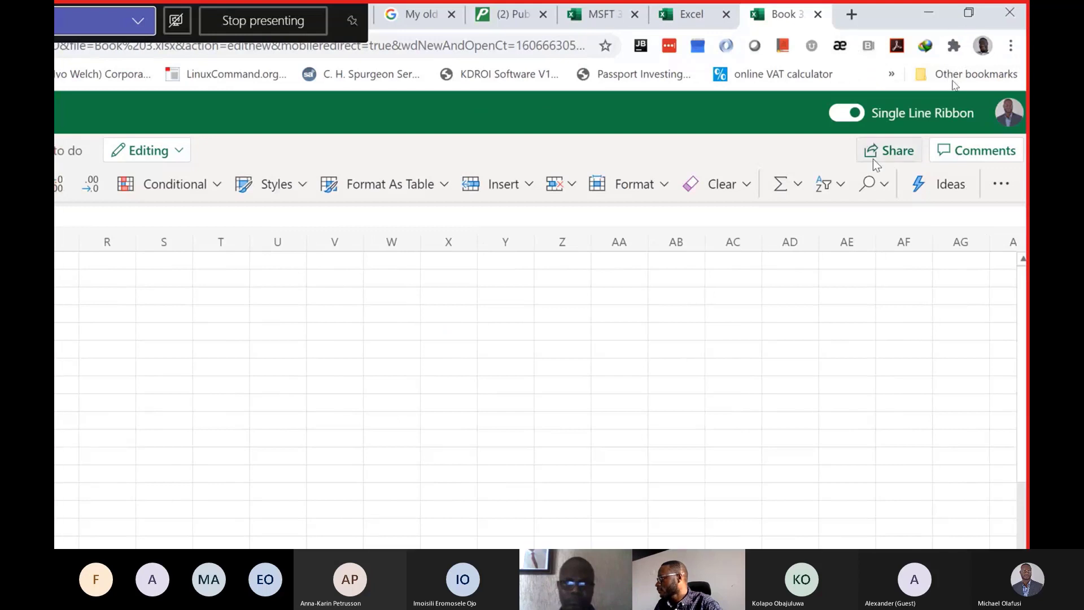
Copy the formatted range H6:K10 and paste it starting at cell Z2.
left_click(929, 185)
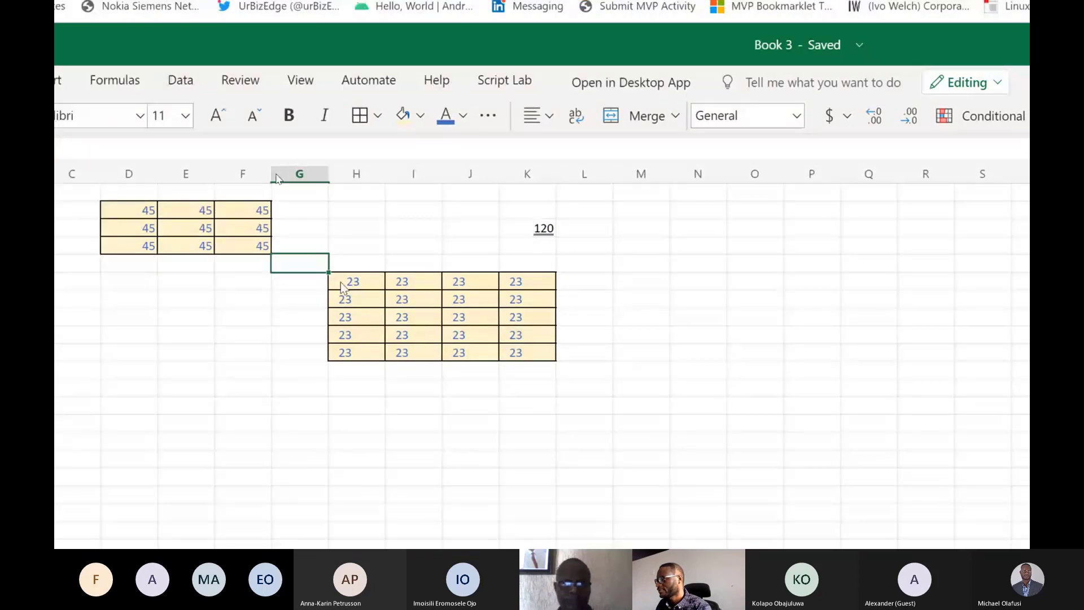
left_click_drag(340, 282, 525, 352)
key("ctrl+c")
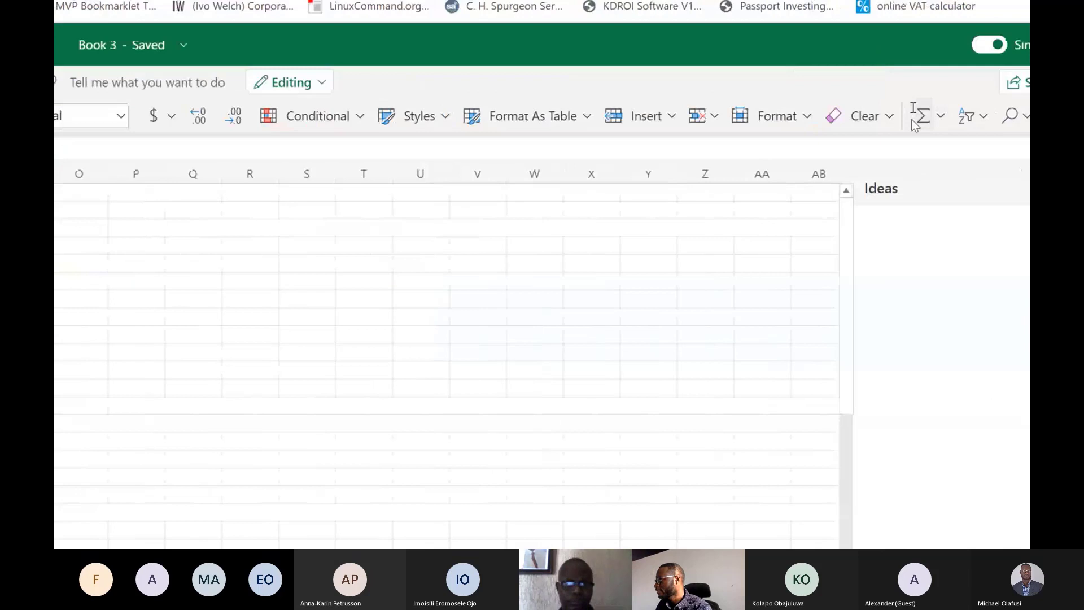
left_click(971, 190)
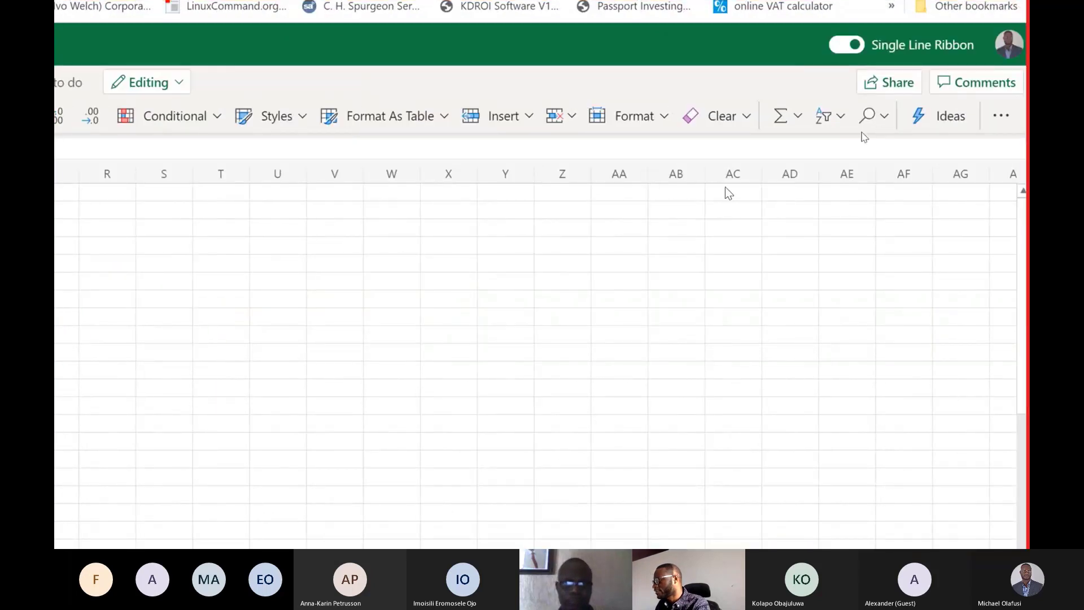
left_click(573, 217)
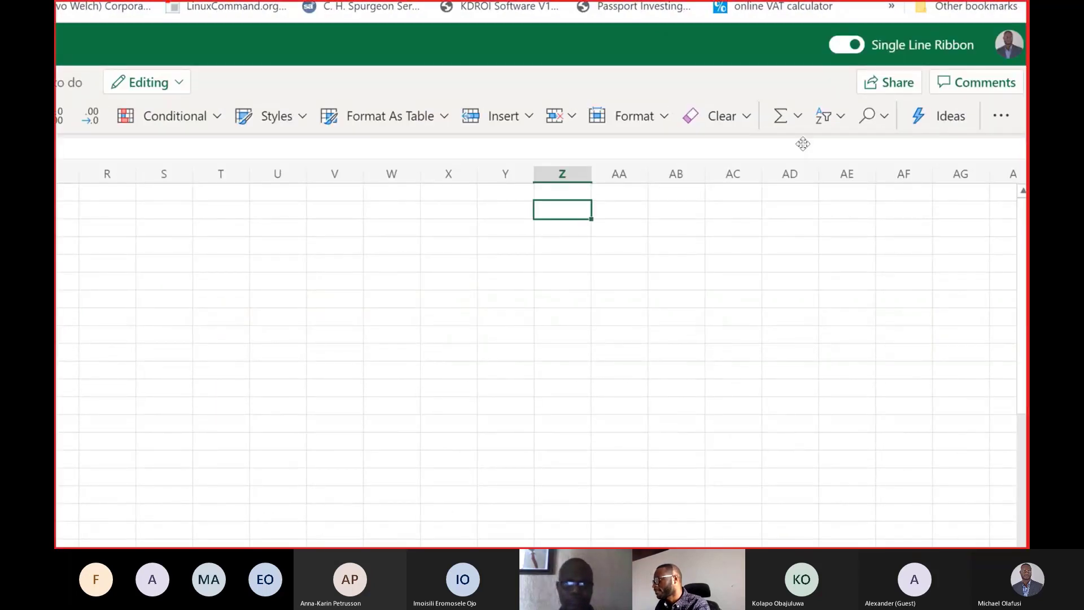
key("ctrl+v")
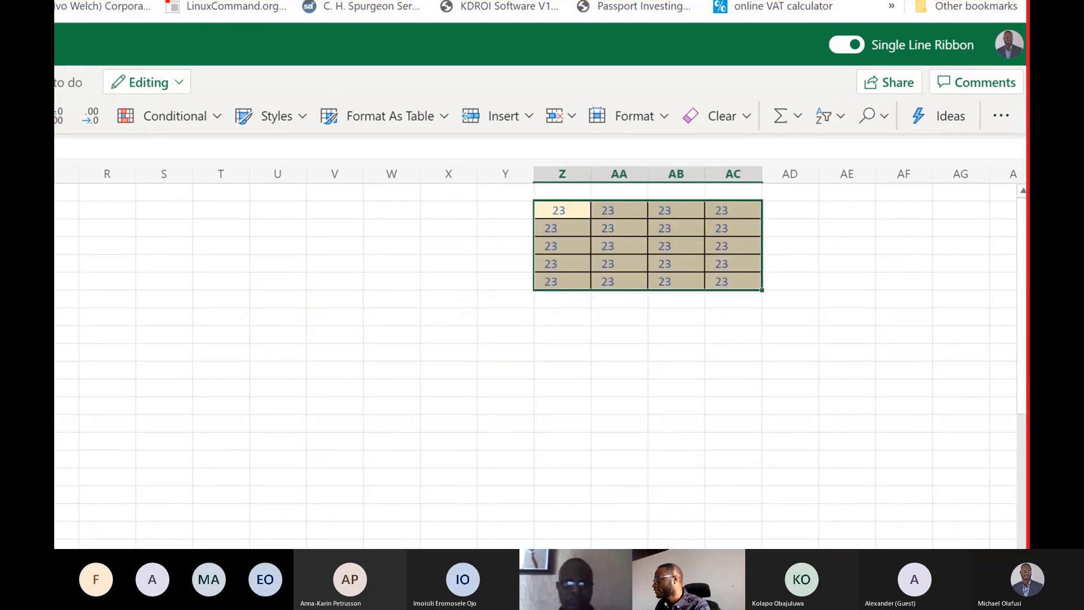
Examine the charts that Ideas suggests for the copied range at Z2, and close the suggestions.
left_click(958, 125)
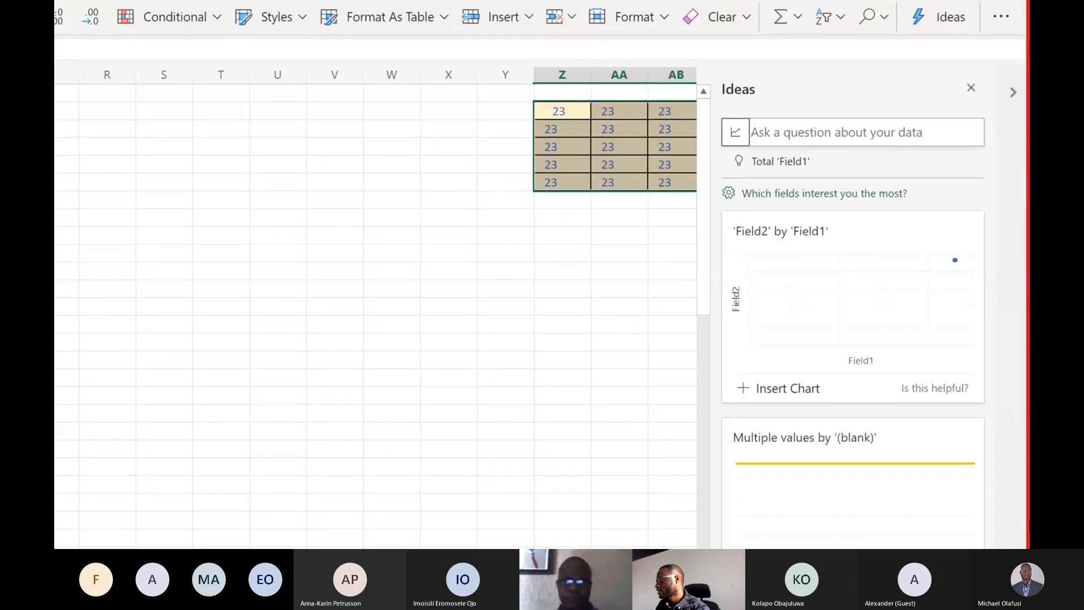
key("super+d")
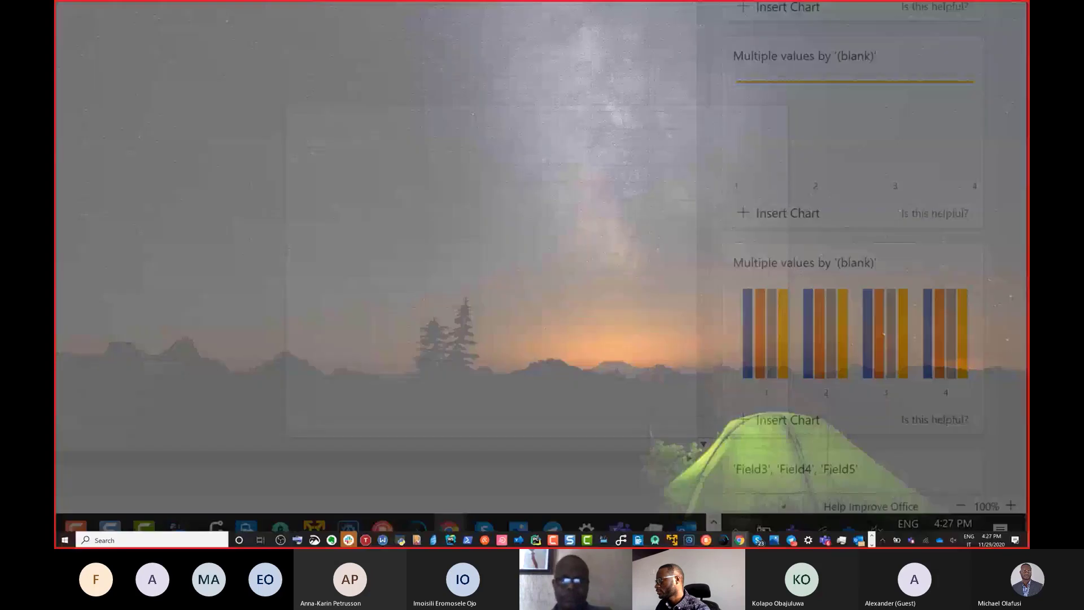
scroll(918, 353, "down", 1)
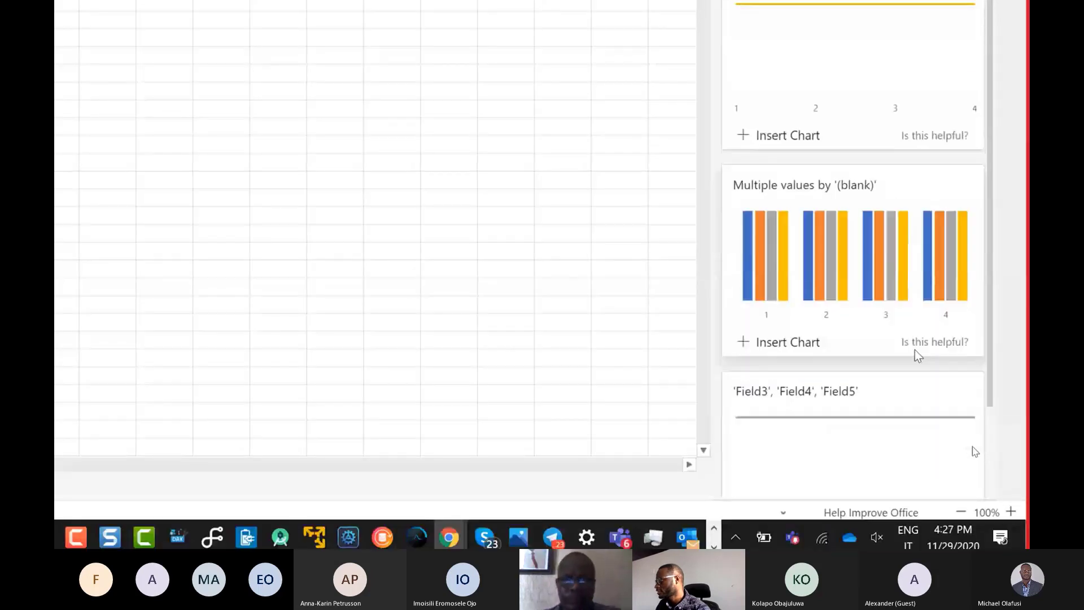
scroll(917, 353, "down", 2)
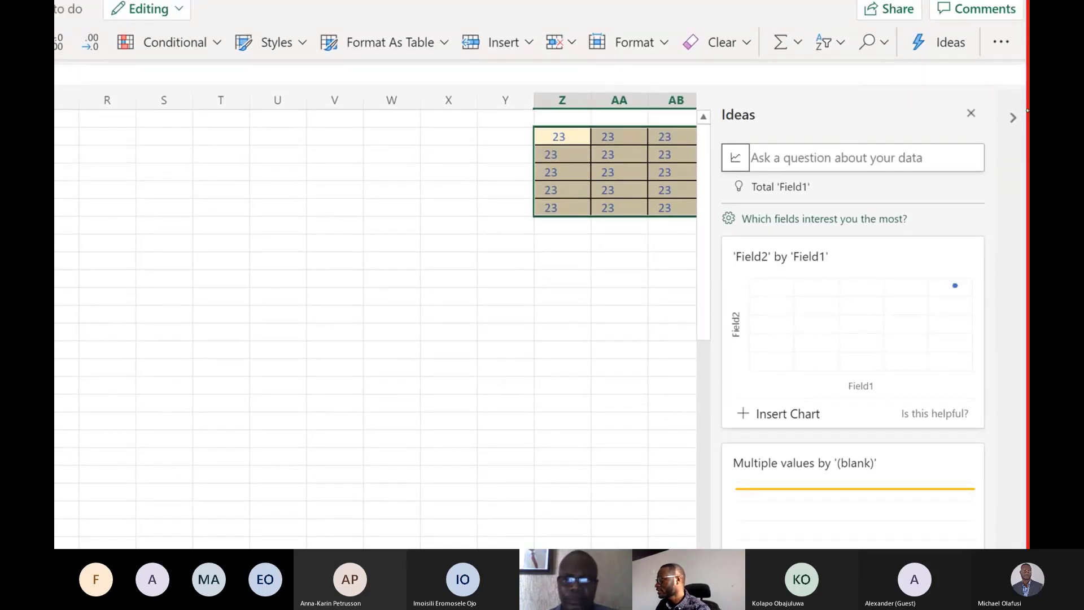
left_click(971, 113)
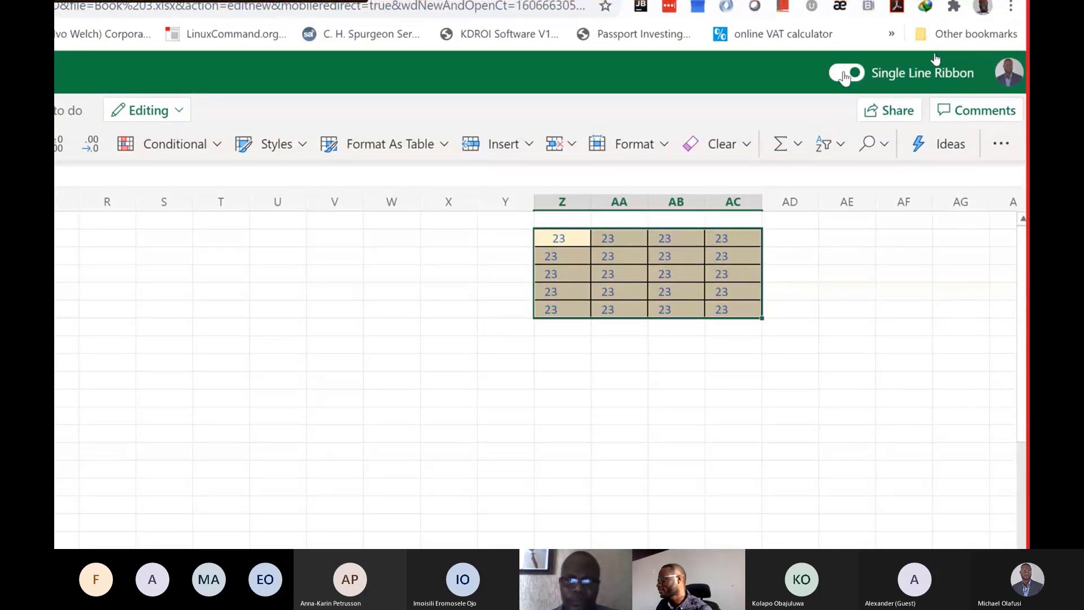
Turn off the Single Line Ribbon to switch to the full ribbon layout.
left_click(845, 75)
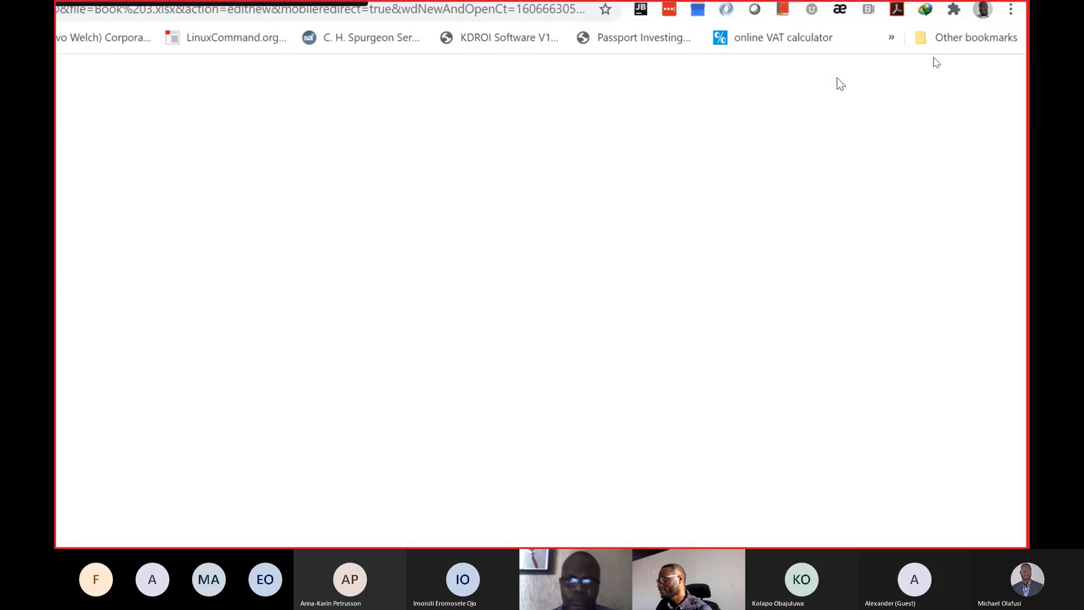
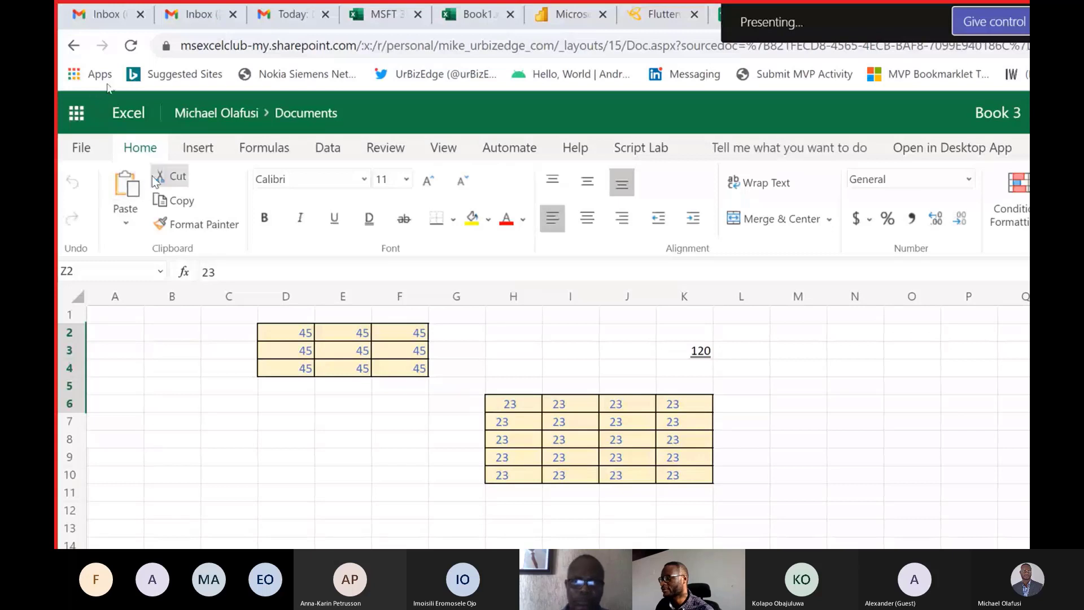
Open Insert Function and review the descriptions of the commonly used functions AVERAGE, COUNT and STDEV.S.
left_click(196, 149)
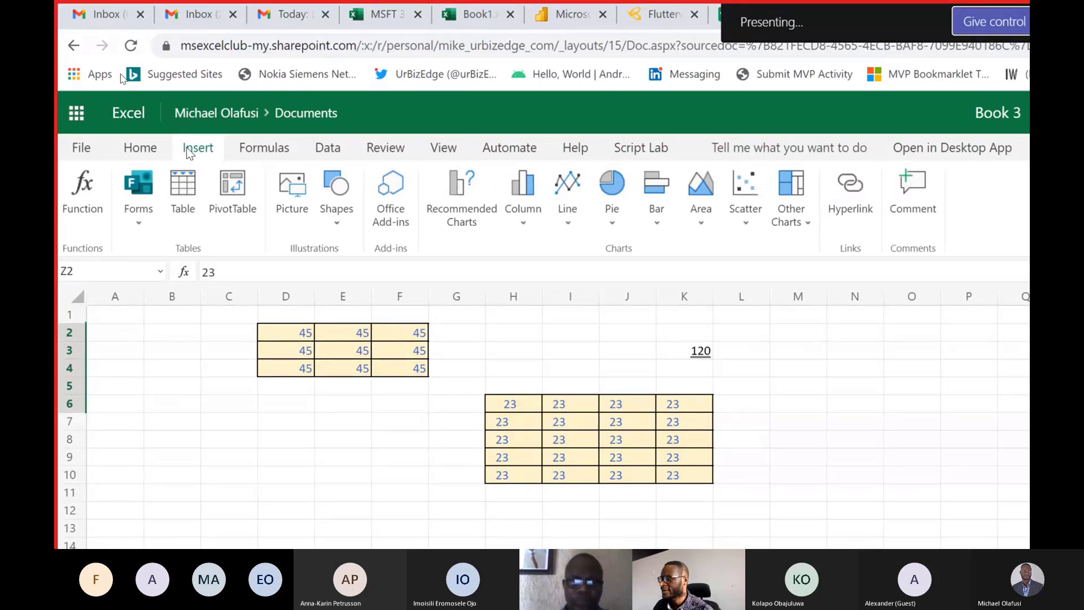
left_click(80, 196)
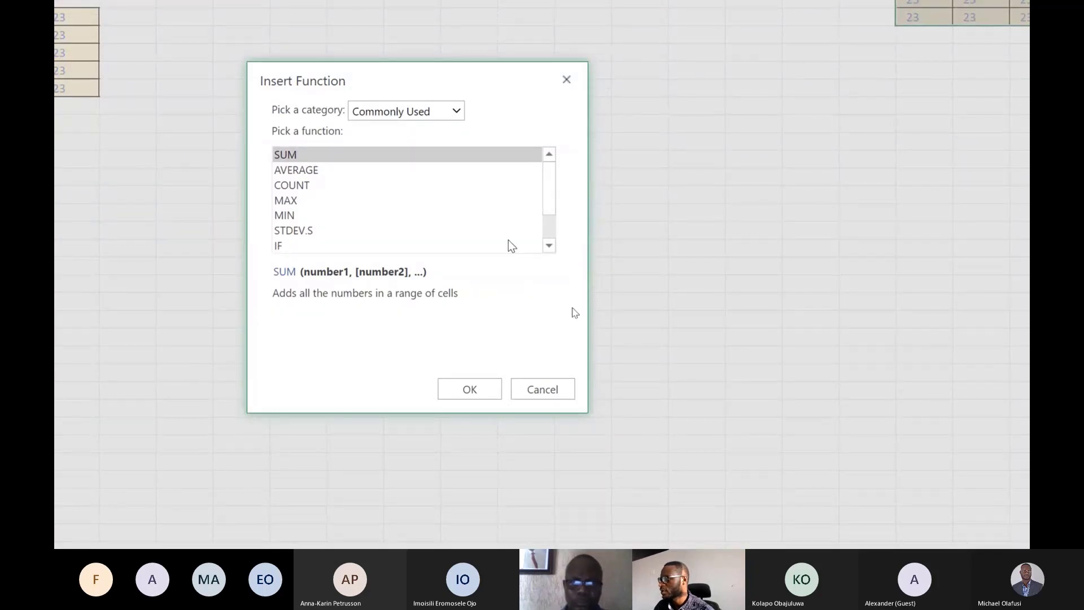
left_click(314, 170)
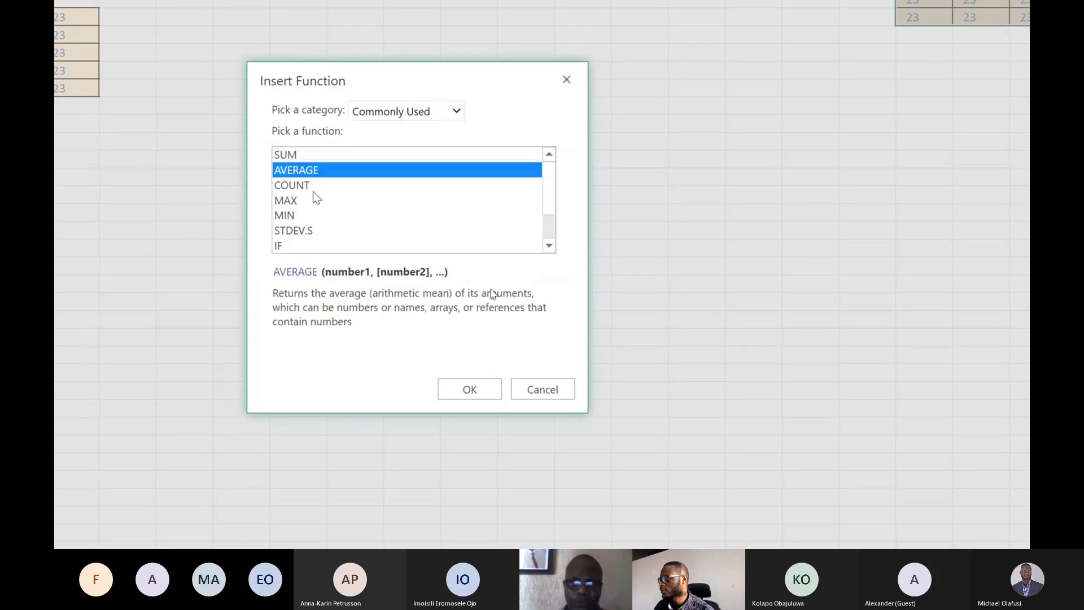
left_click(313, 191)
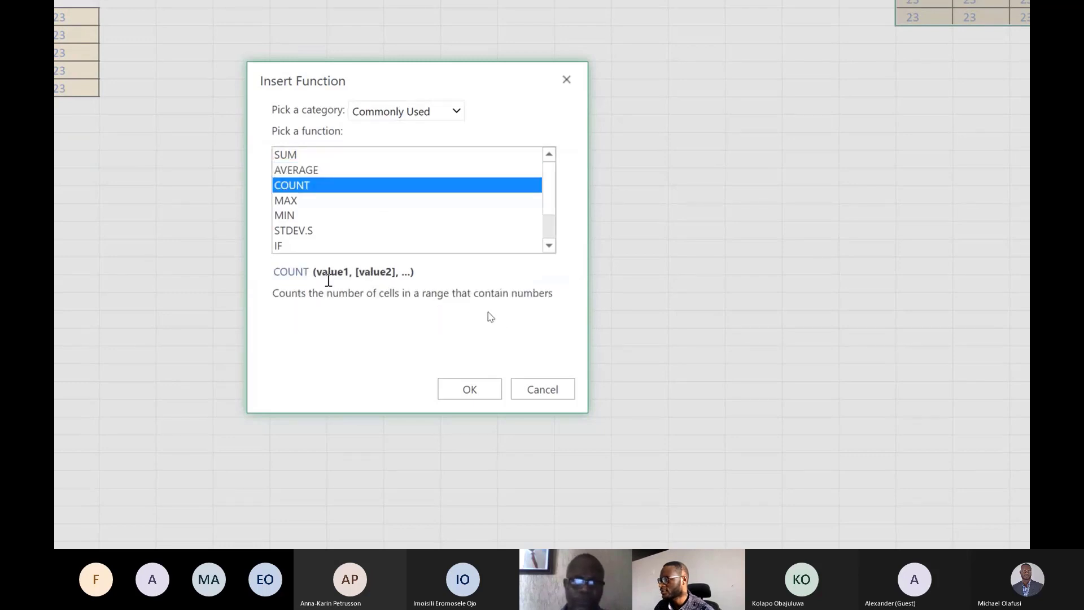
left_click(324, 225)
scroll(324, 219, "down", 1)
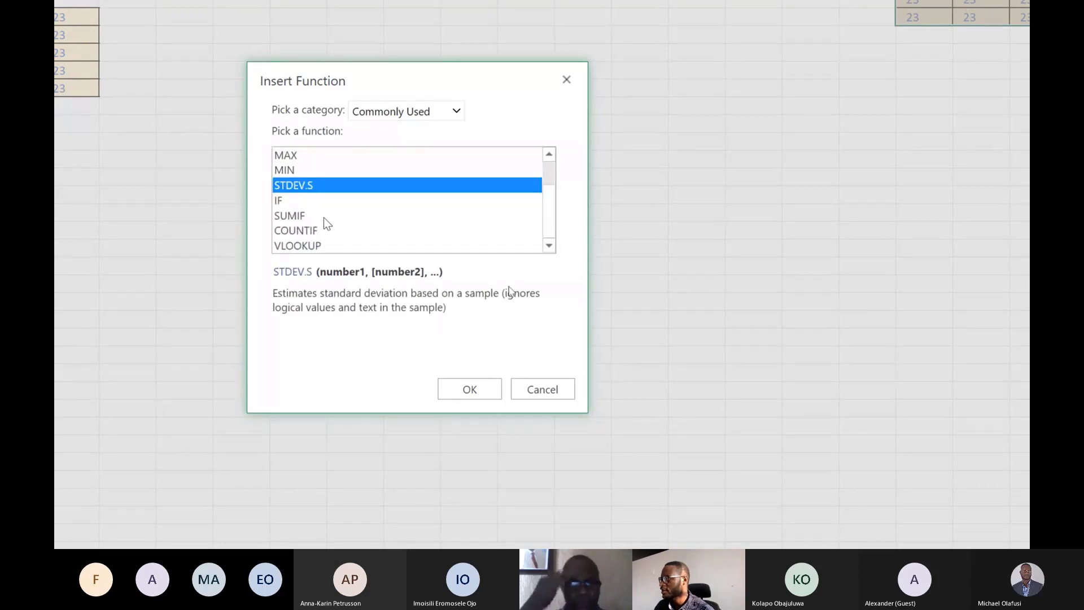
Browse the Financial and Text function categories and close Insert Function without inserting anything.
left_click(425, 114)
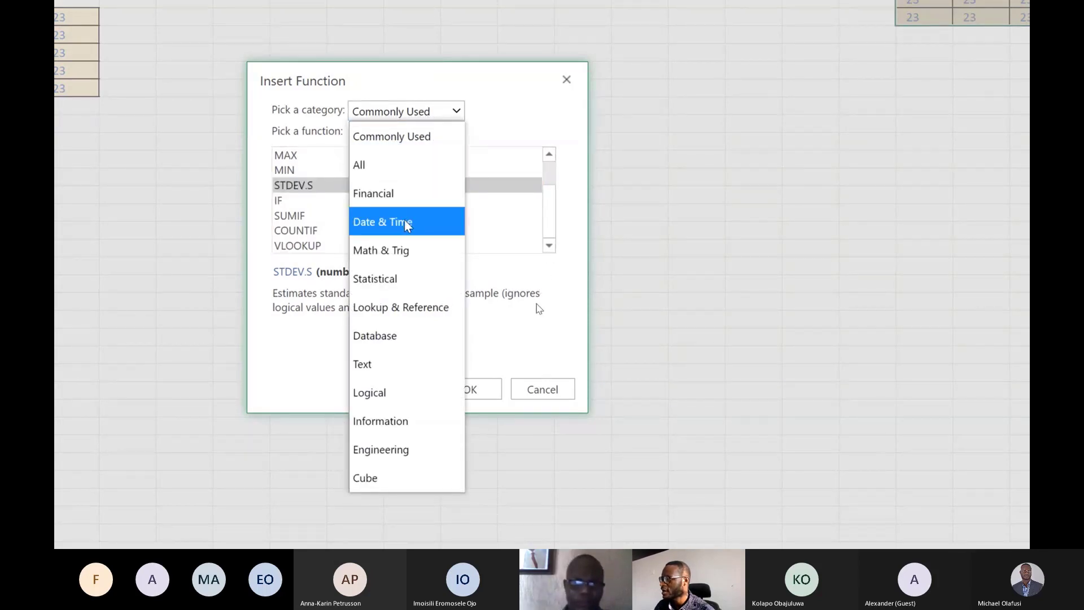
left_click(406, 193)
left_click(425, 107)
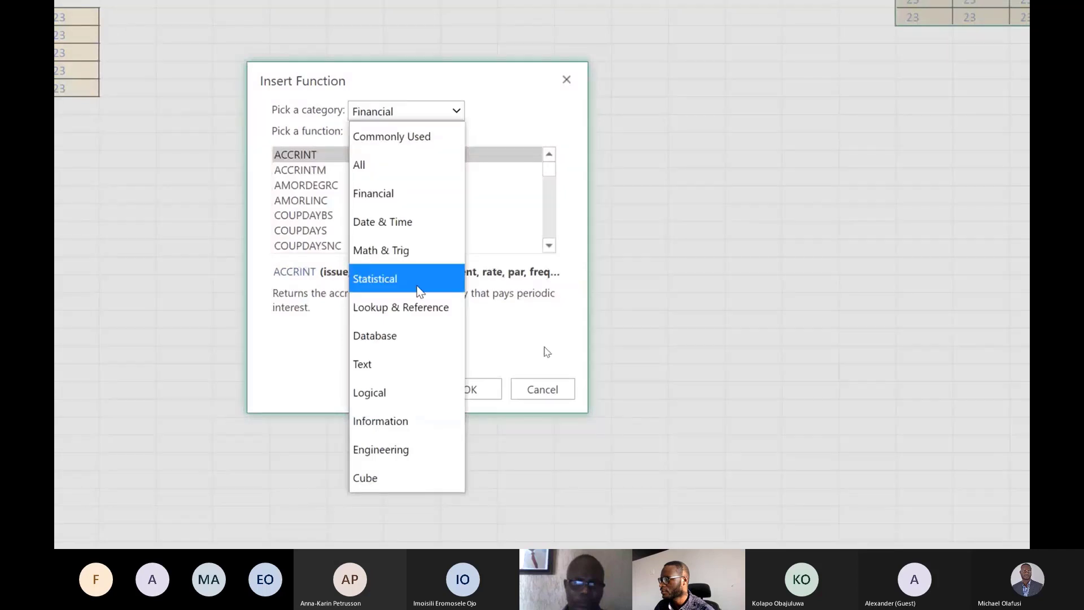
left_click(415, 363)
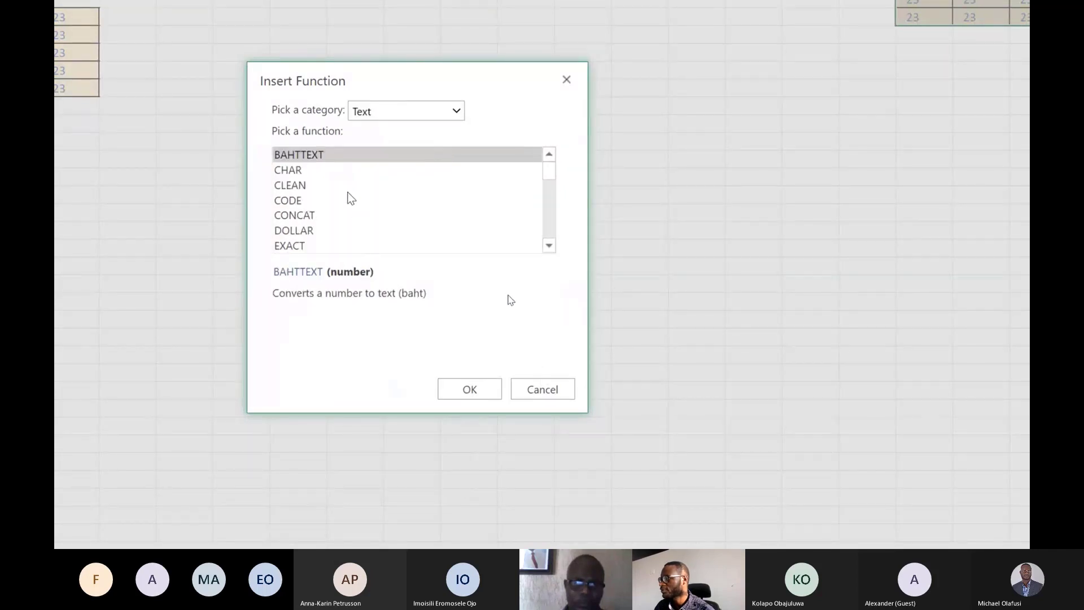
scroll(350, 215, "down", 9)
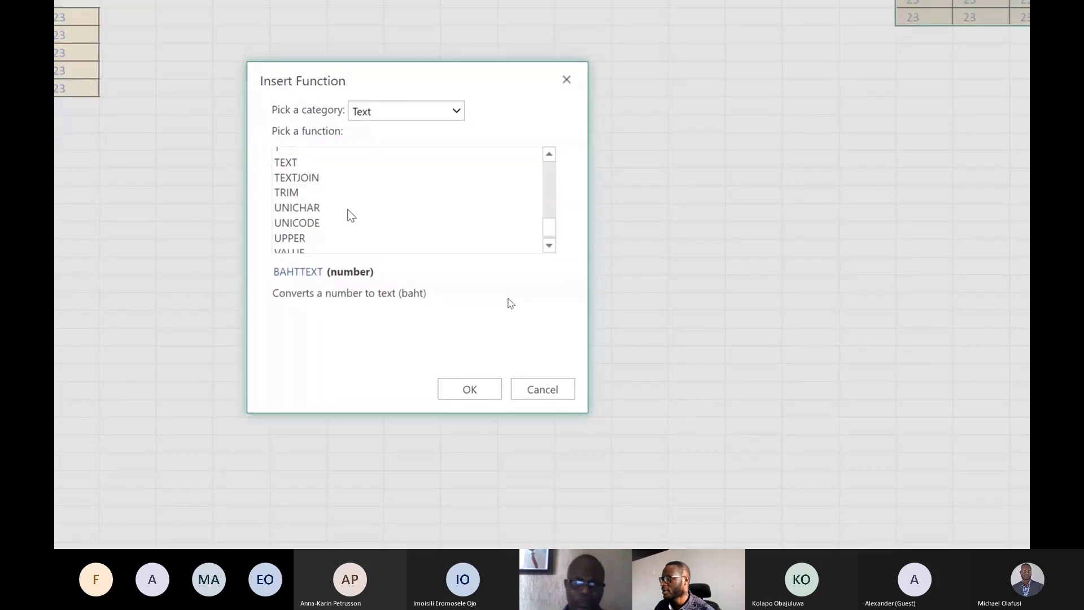
scroll(350, 214, "up", 8)
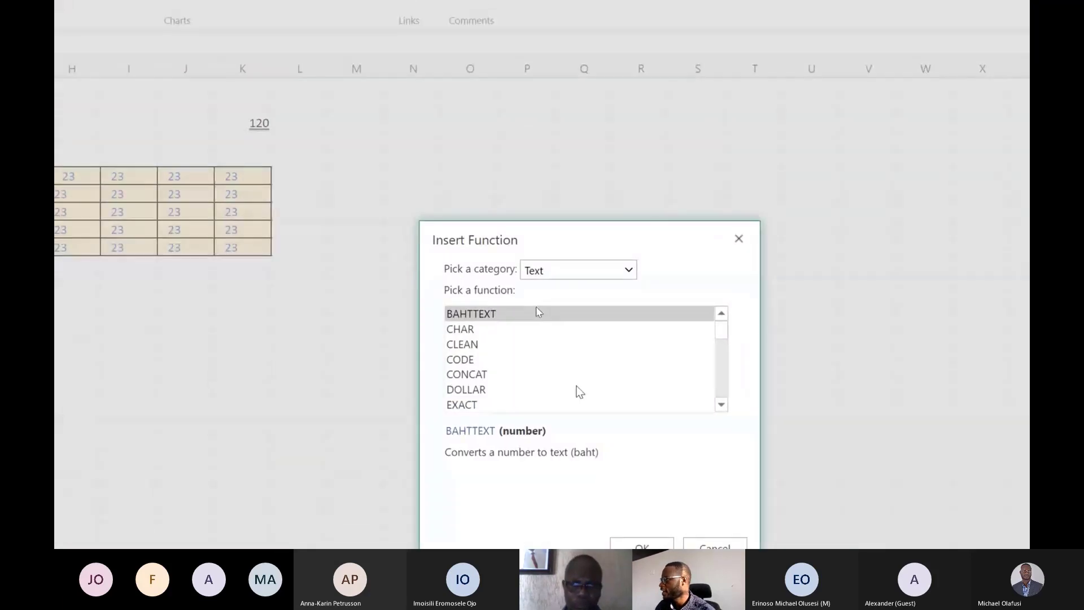
left_click(738, 238)
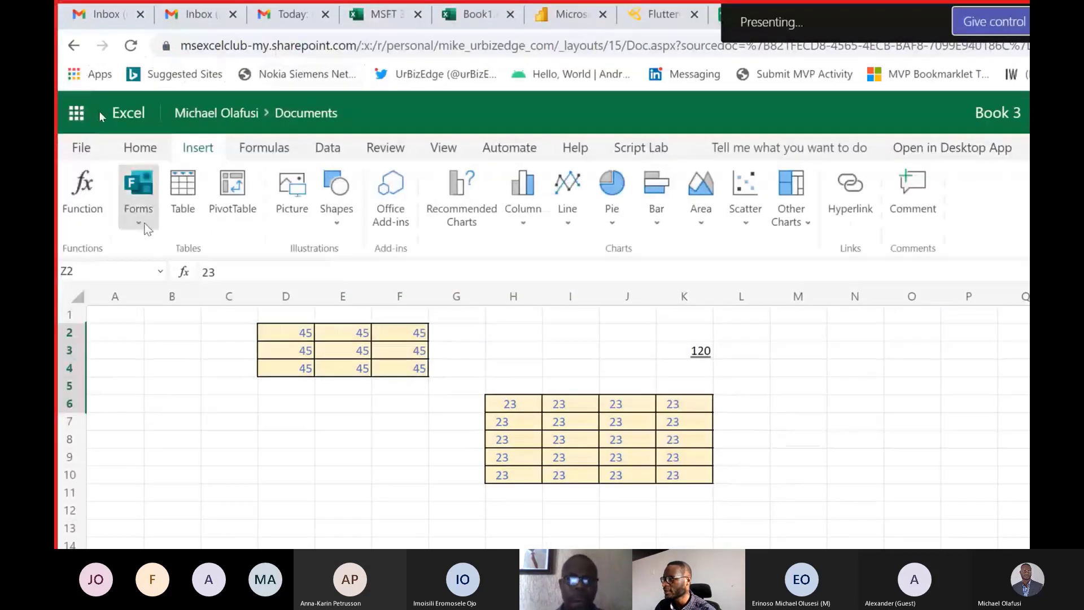
Create a new form from the workbook and add a text question titled "Name".
left_click(145, 223)
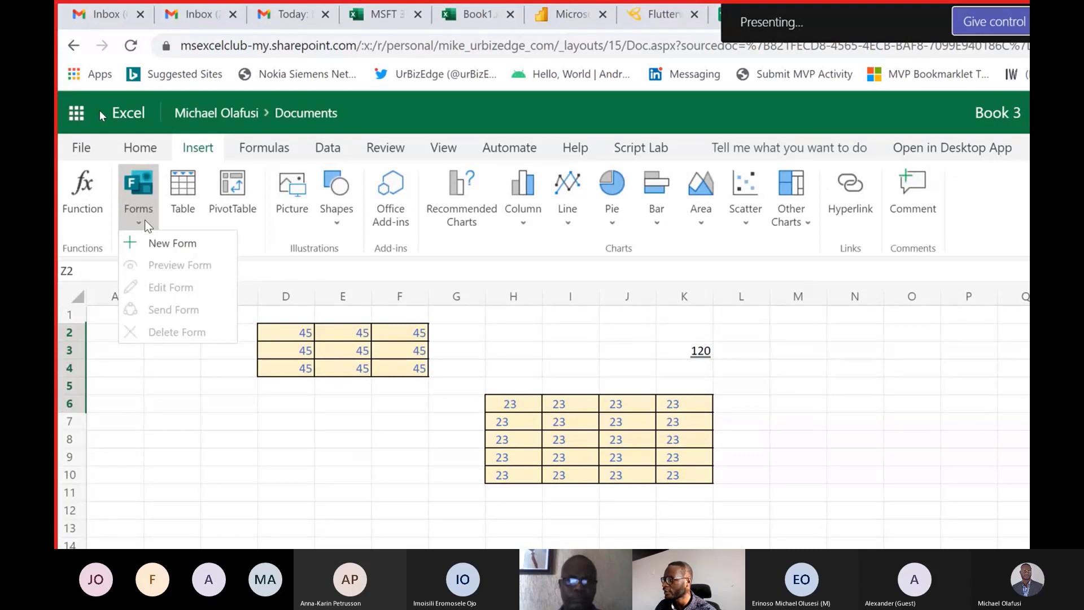
left_click(164, 243)
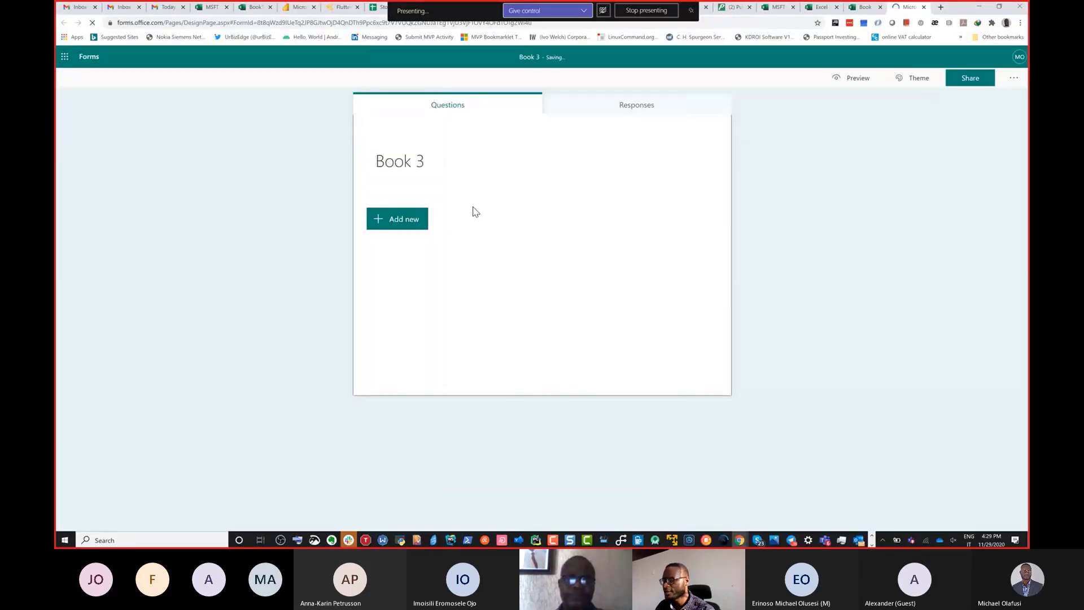
left_click(426, 223)
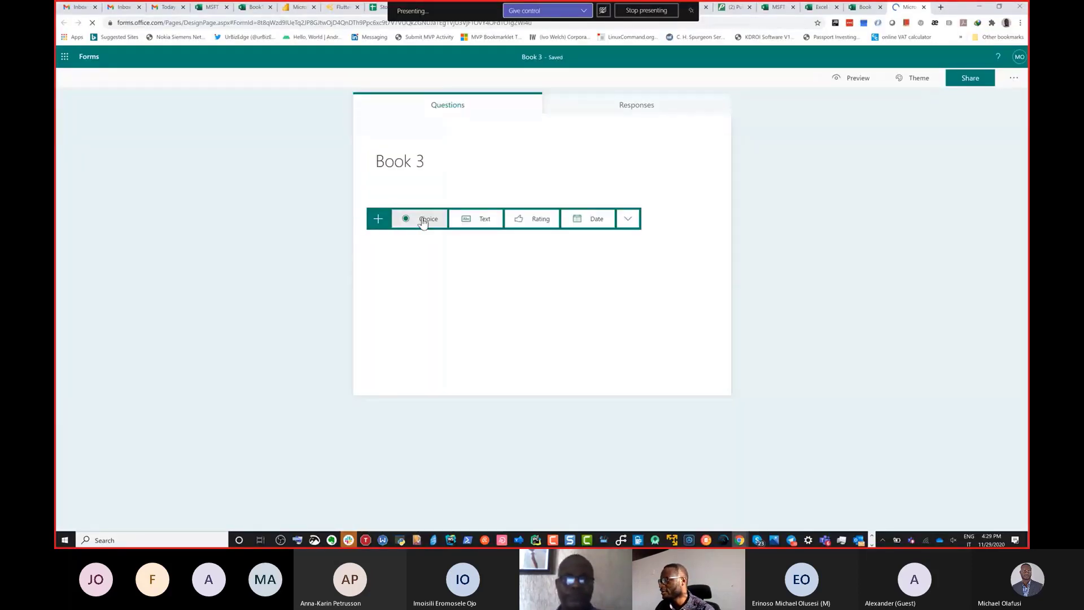
left_click(462, 220)
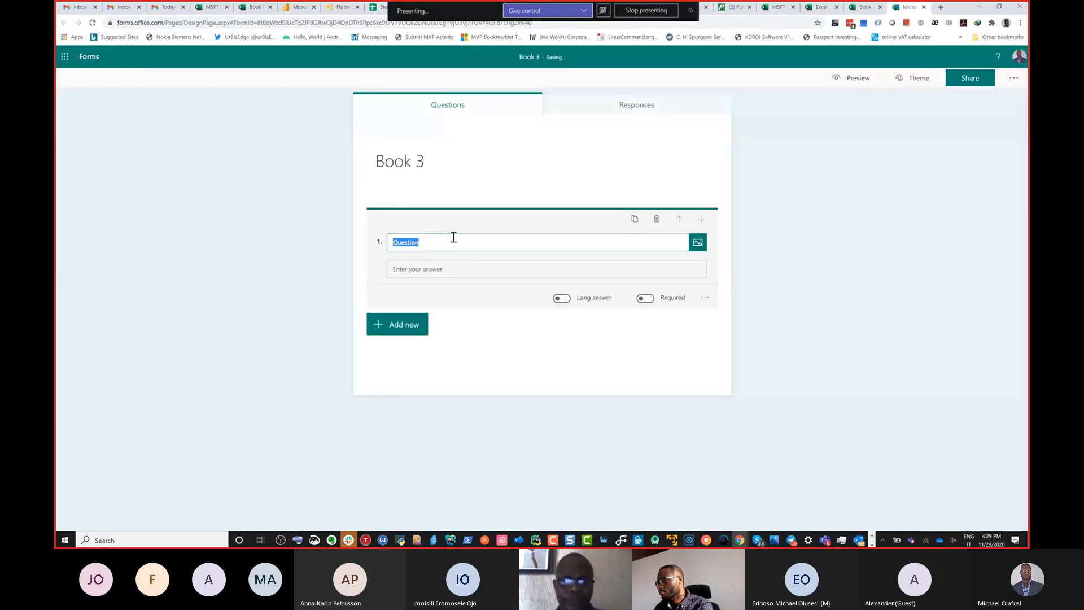
type("Name")
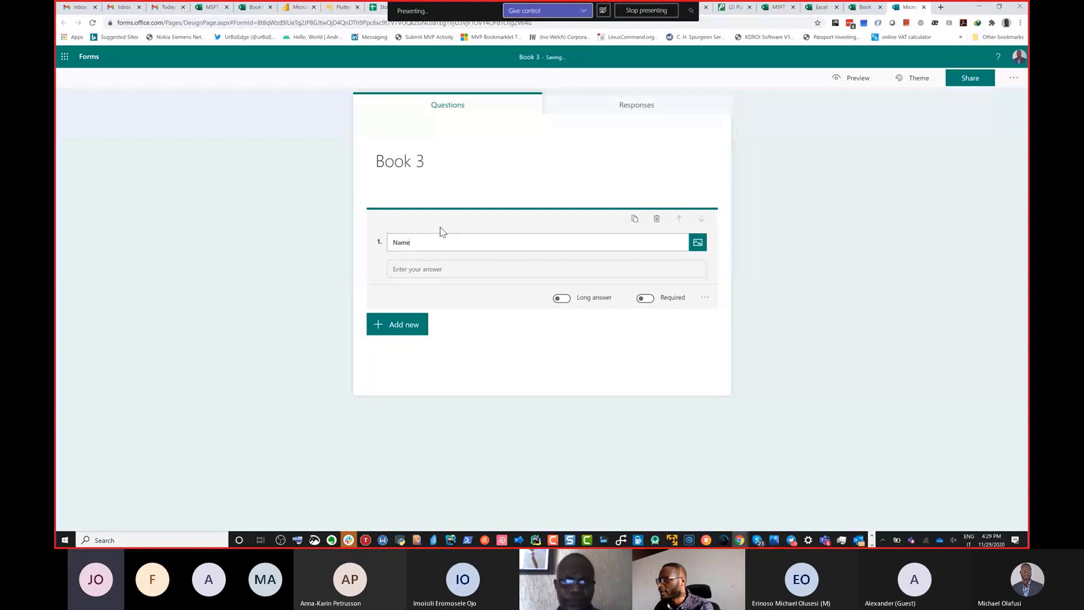
Add a second text question titled "Location" to the form.
left_click(404, 325)
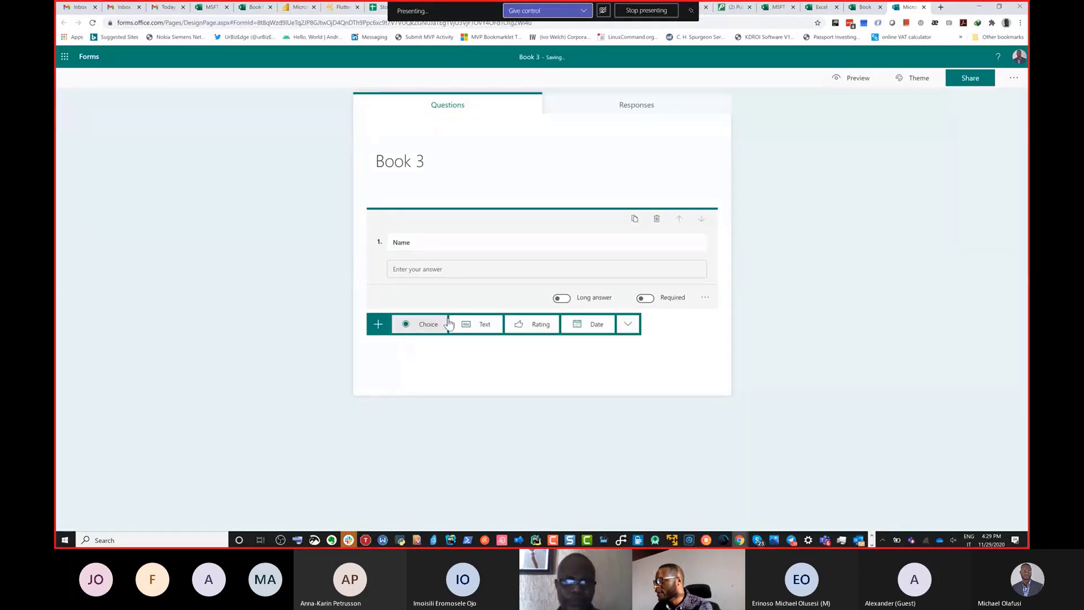
left_click(489, 328)
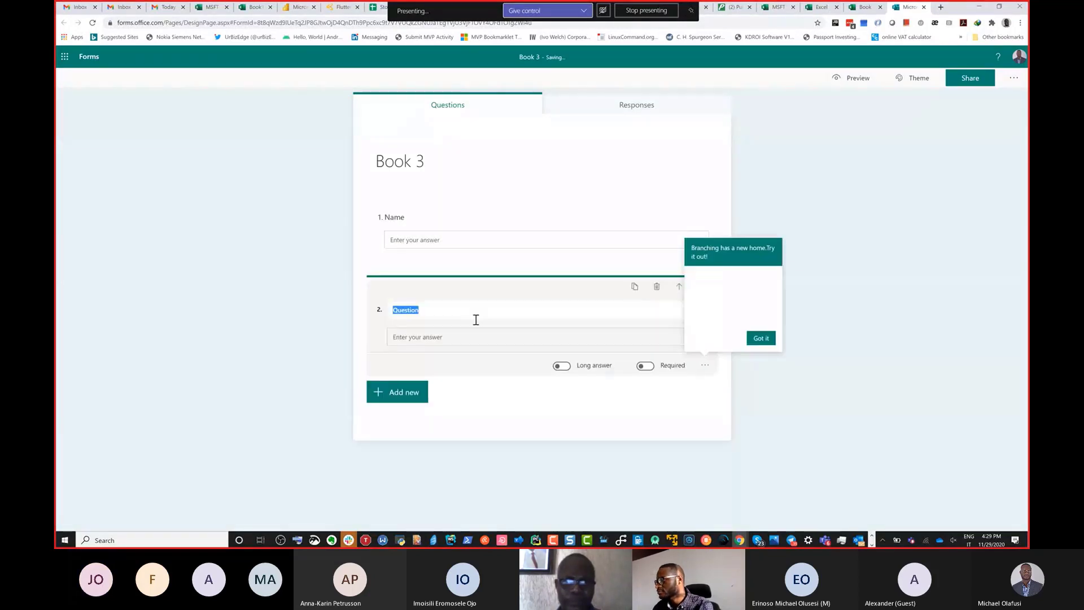
type("Locatio")
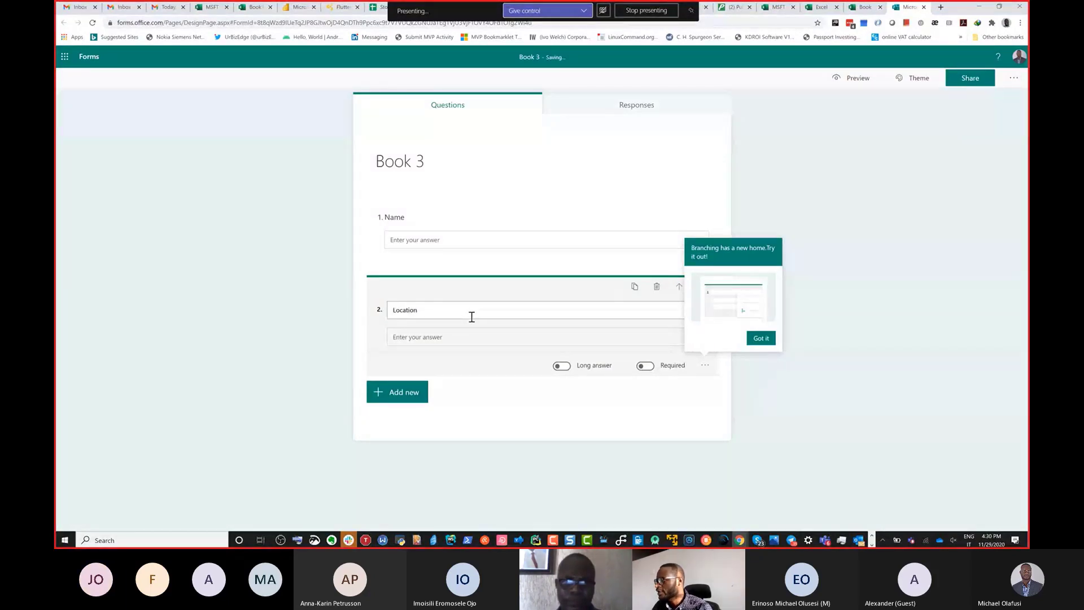
Rename the form as "Demo Excel Online".
key("ctrl+4")
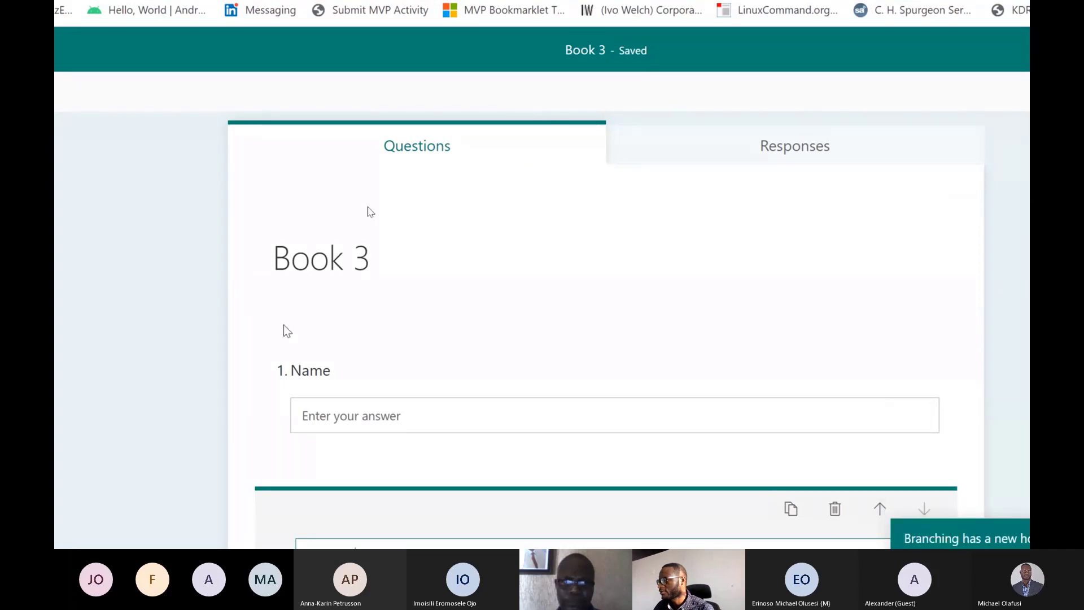
left_click(320, 276)
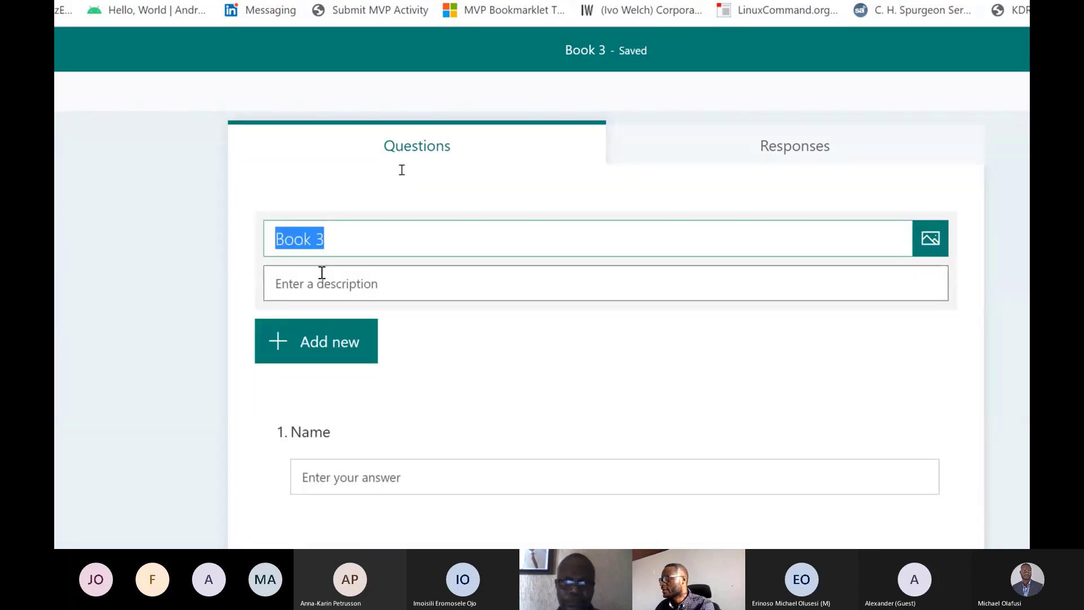
type("D")
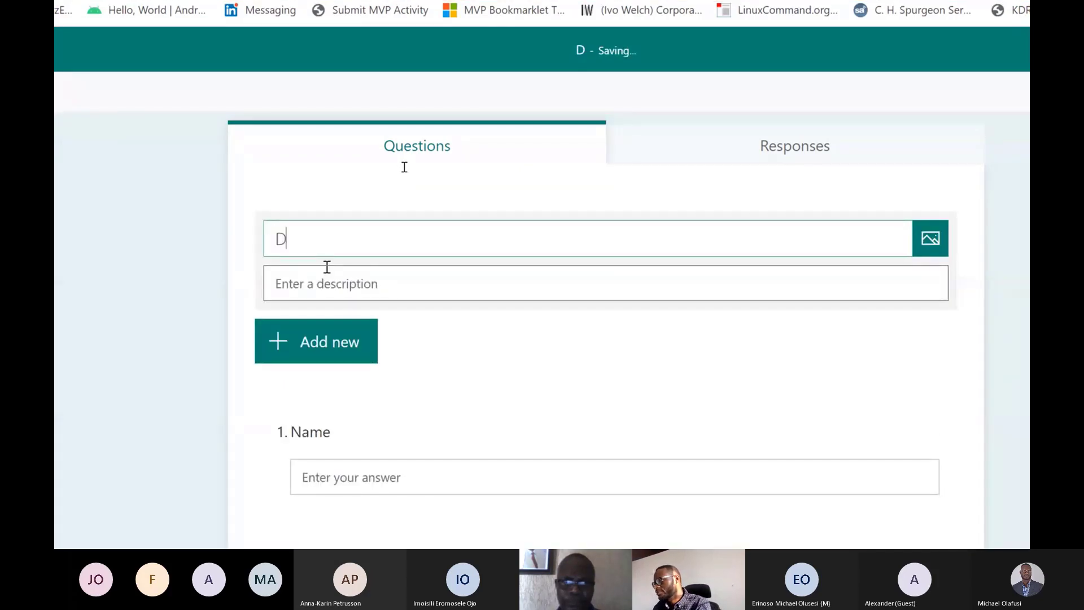
type("emo E")
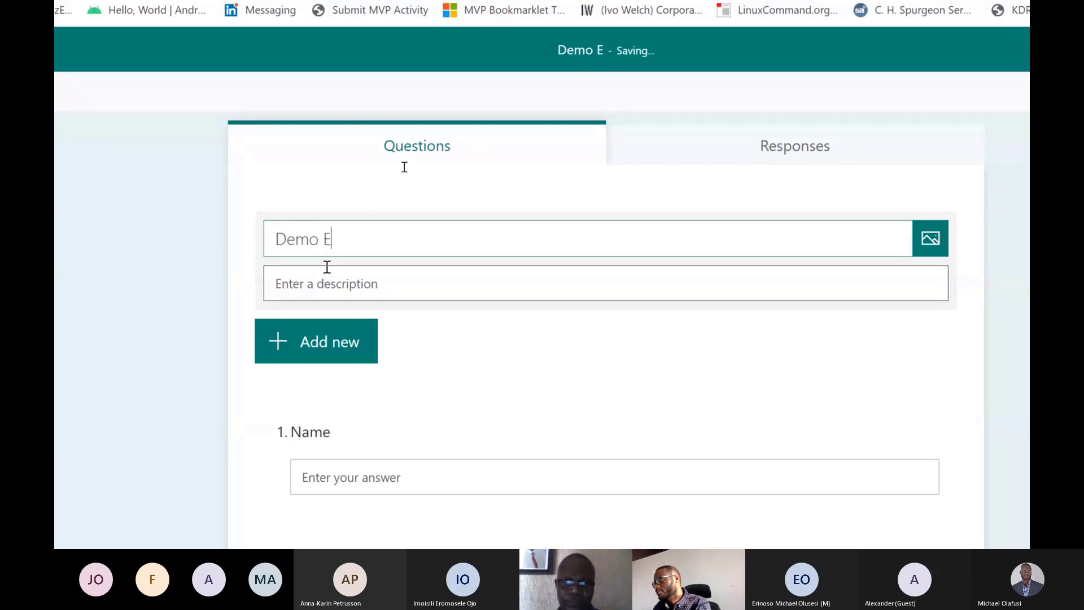
type("xcel Onòine")
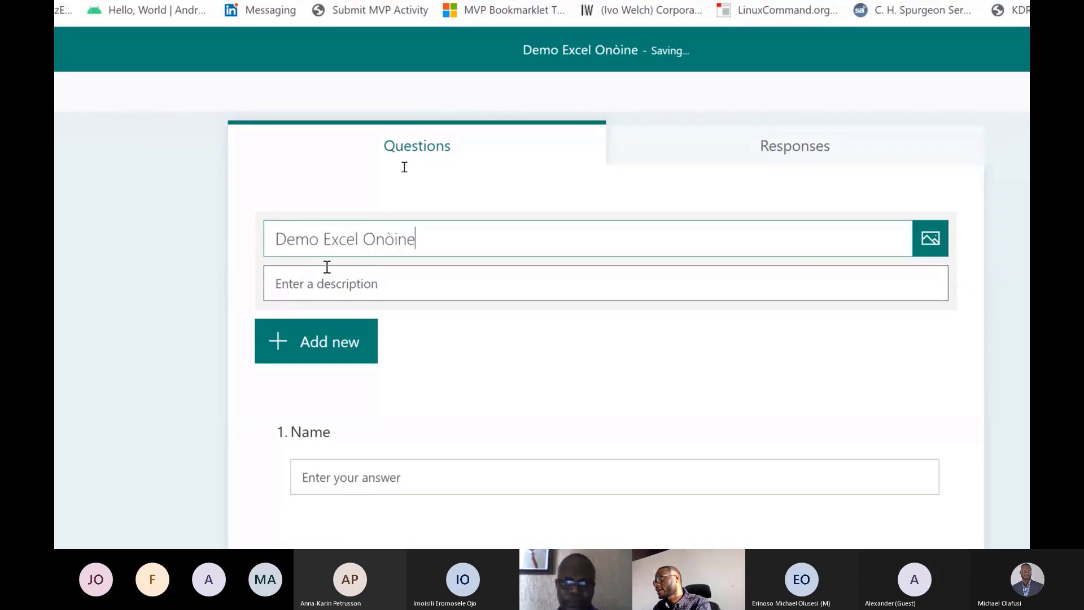
key("BackSpace")
key("BackSpace")
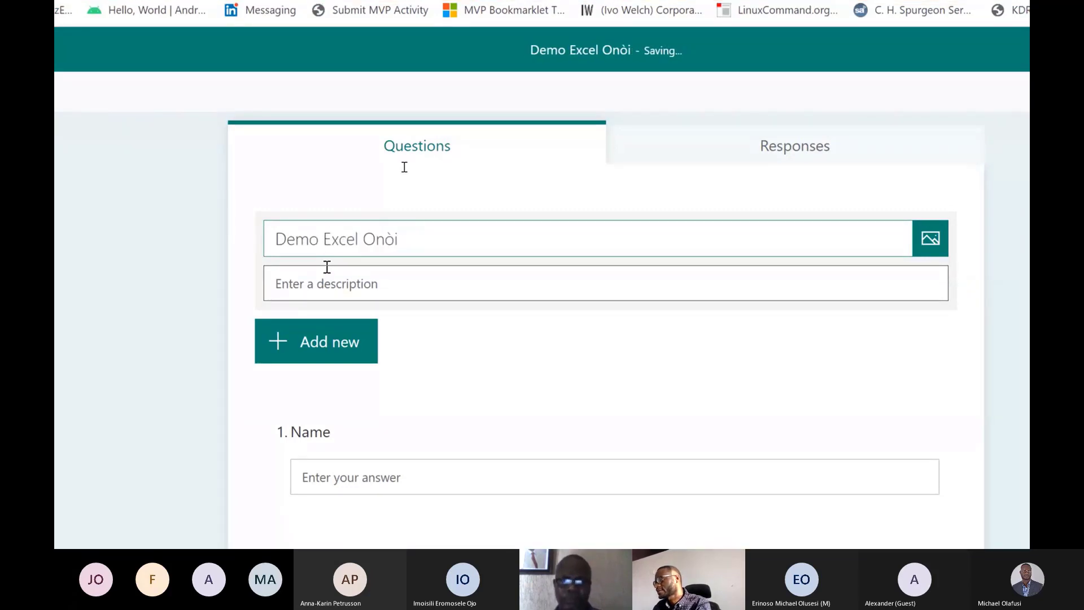
key("BackSpace")
key("BackSpace")
type("line")
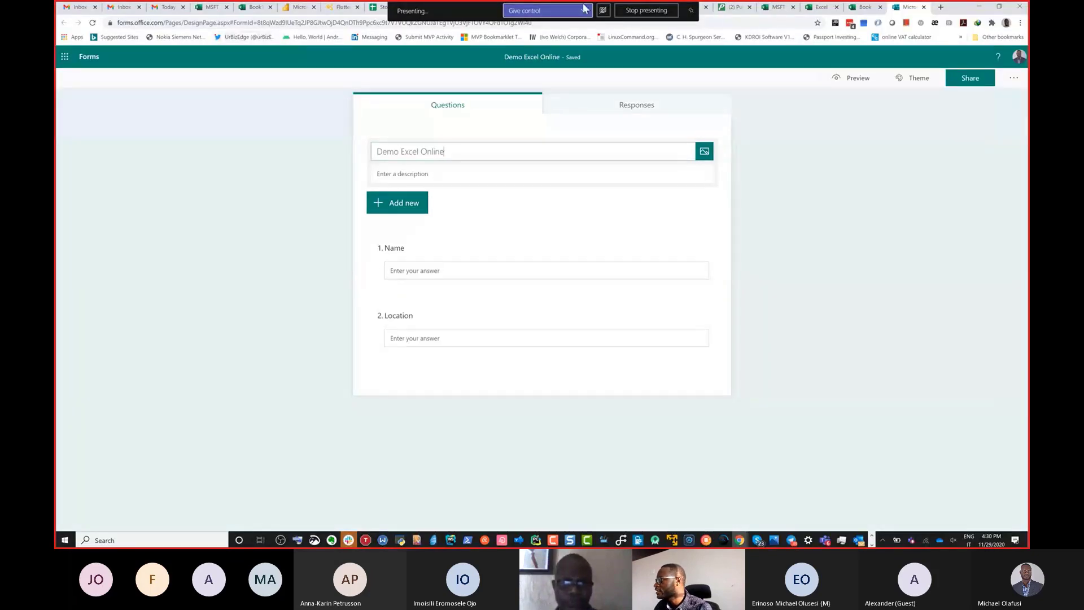
Switch to the Book 3 workbook and examine the column headers of the form's response table.
left_click(855, 8)
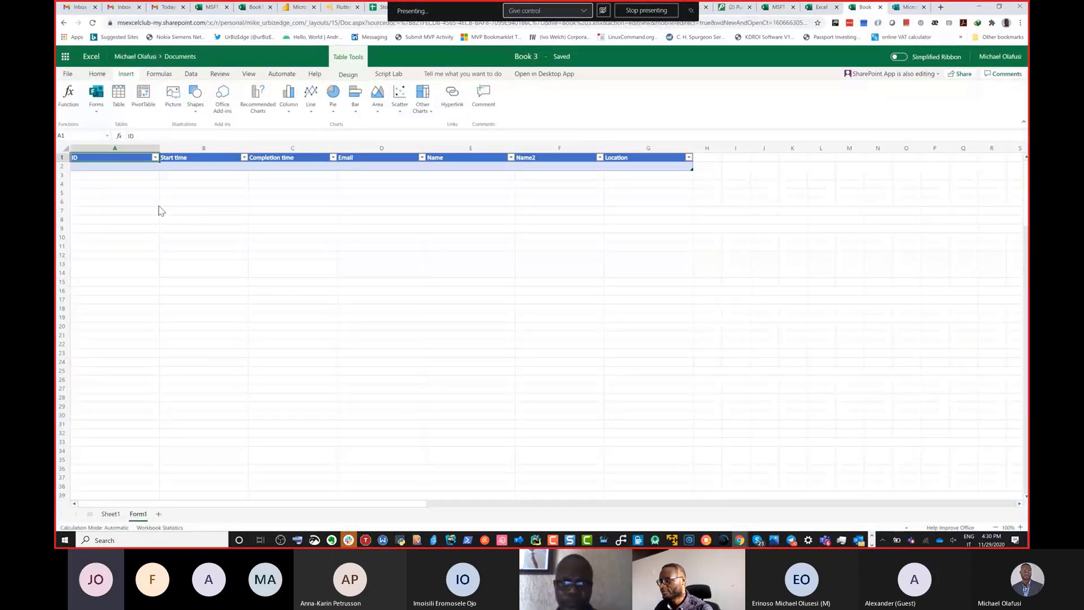
key("ctrl+1")
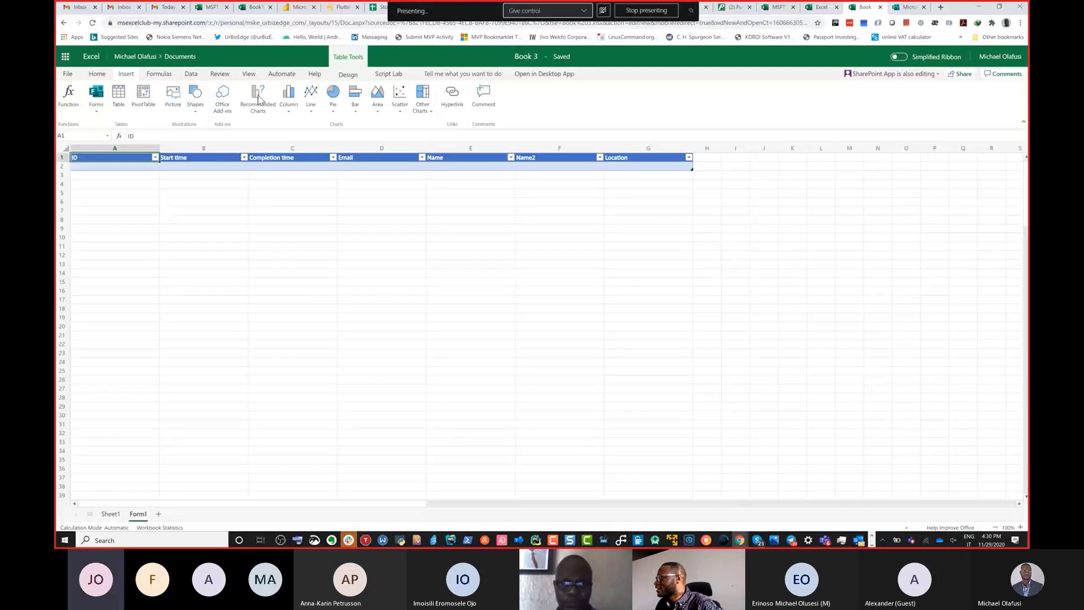
Return to the form in Microsoft Forms and set it so that anyone with the link can respond.
left_click(898, 14)
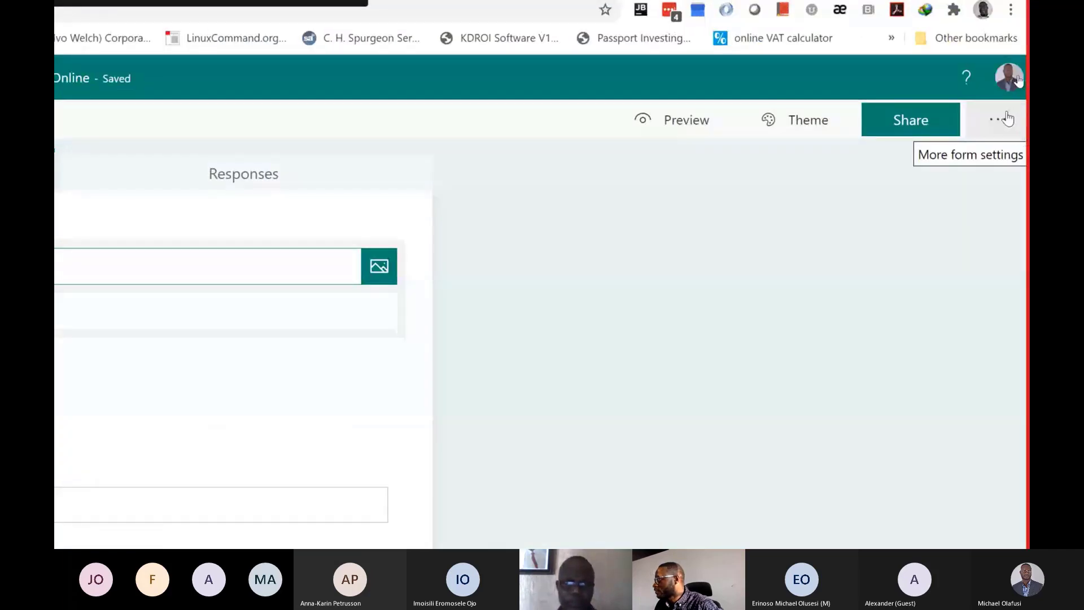
left_click(1003, 121)
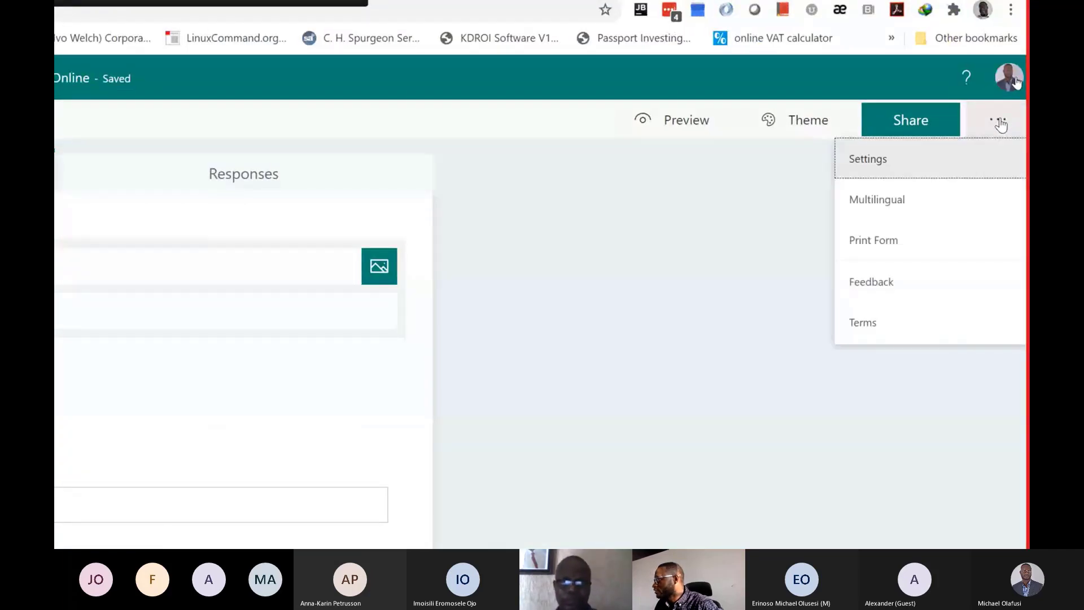
left_click(912, 169)
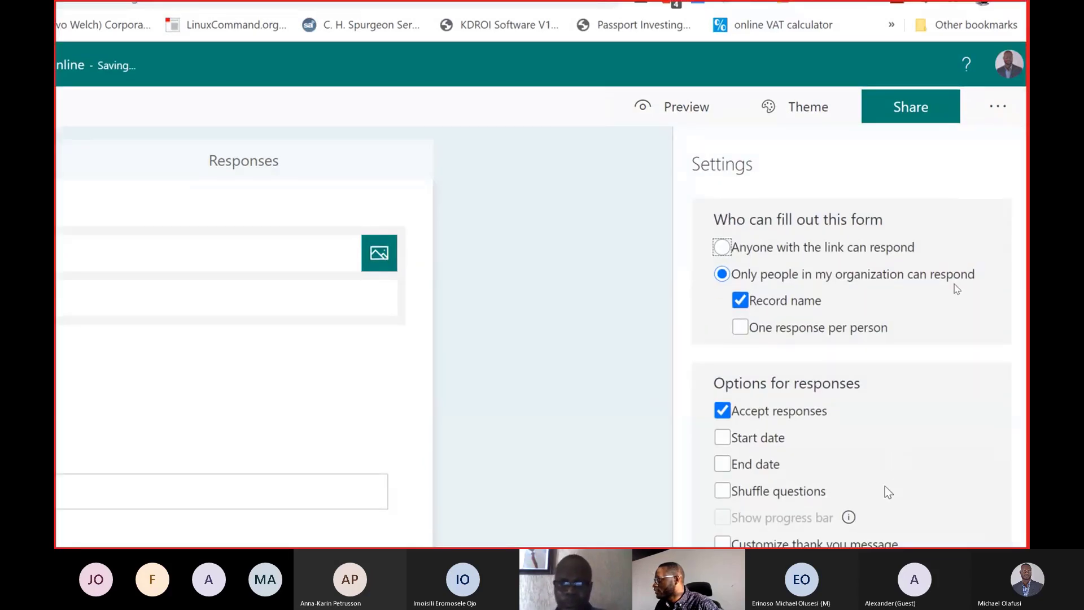
left_click(728, 190)
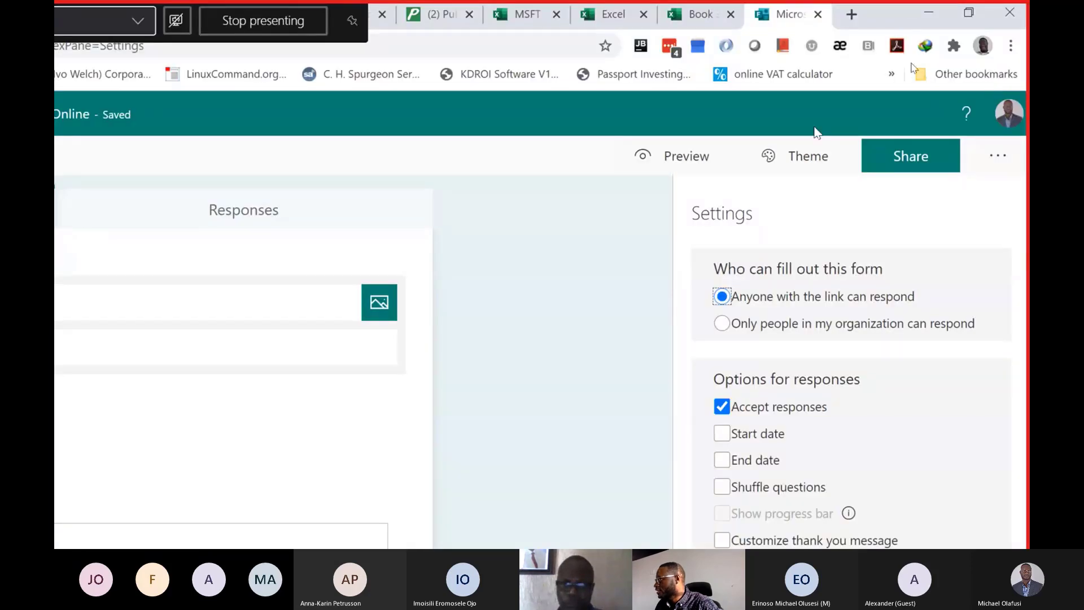
Copy the form's response link for sharing and switch back to the response table in Book 3.
left_click(906, 164)
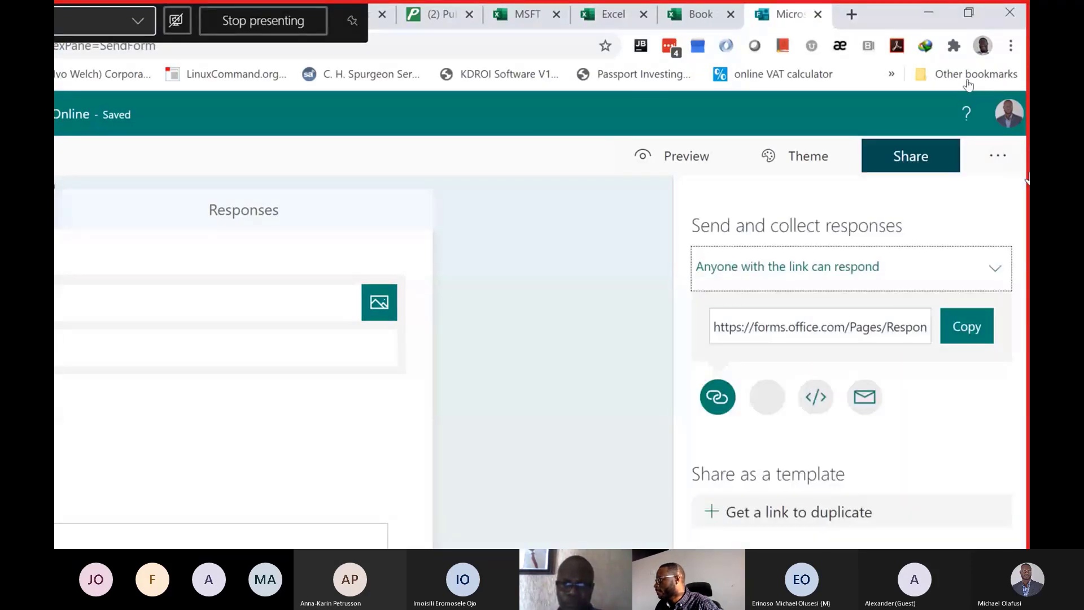
left_click(954, 328)
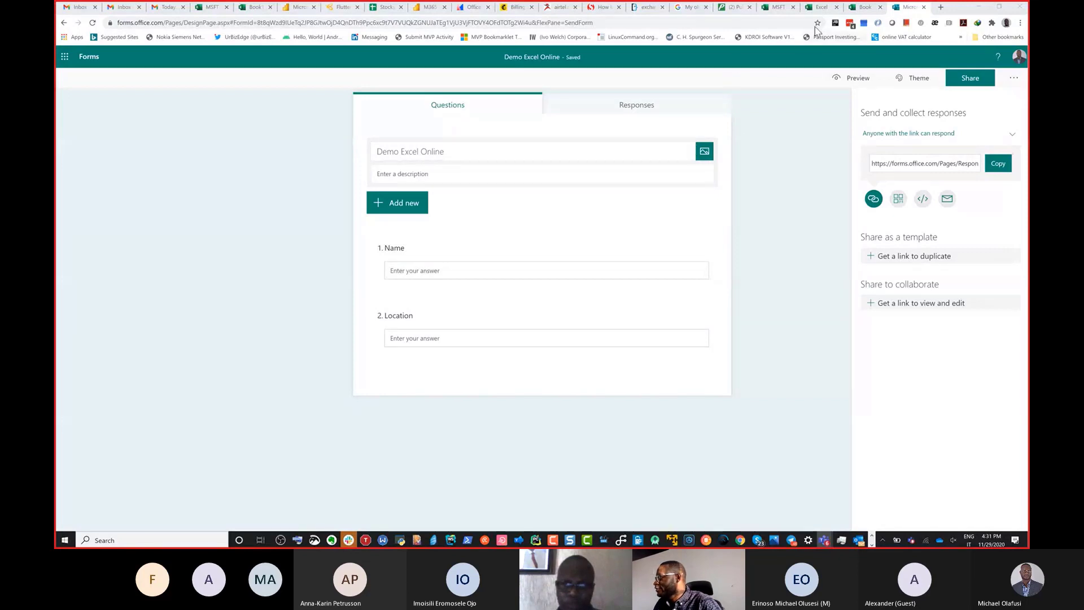
left_click(865, 8)
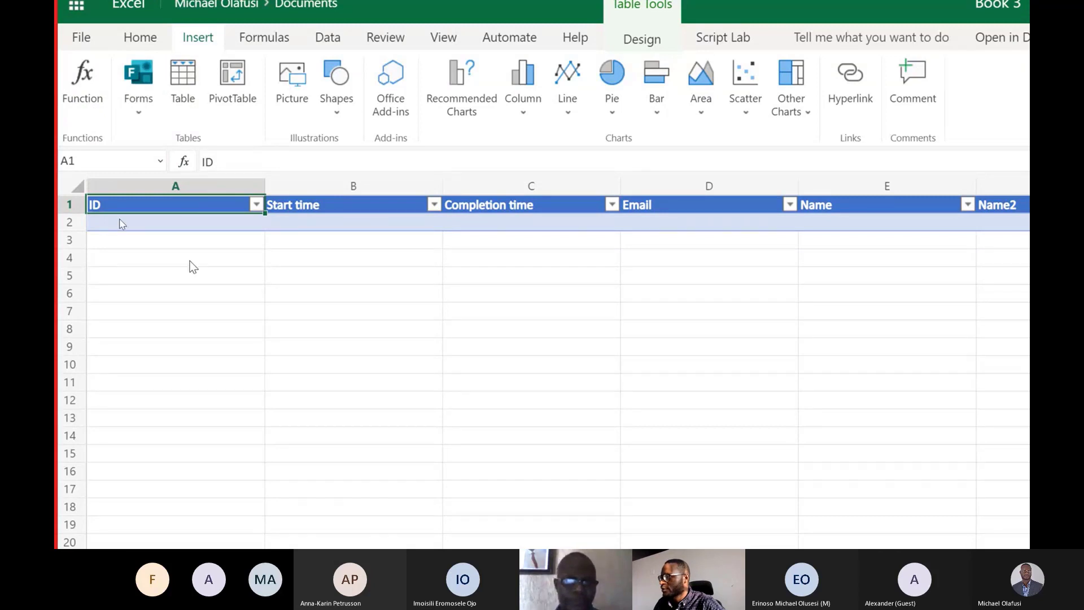
Inspect the Create Table dialog for cell A6 and the Insert Picture dialog, closing both without inserting anything.
left_click(146, 294)
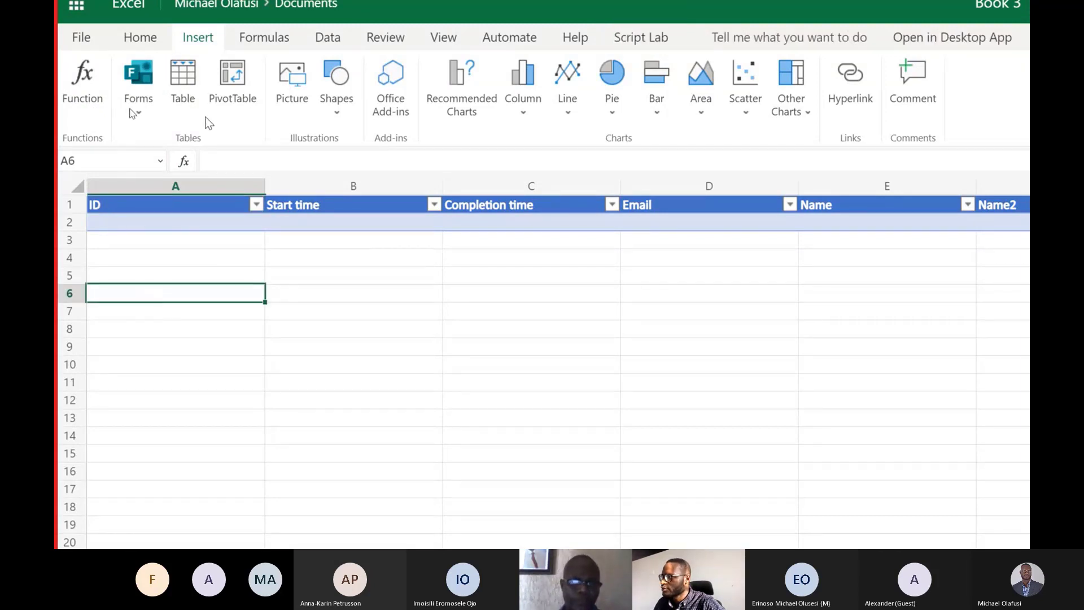
left_click(194, 85)
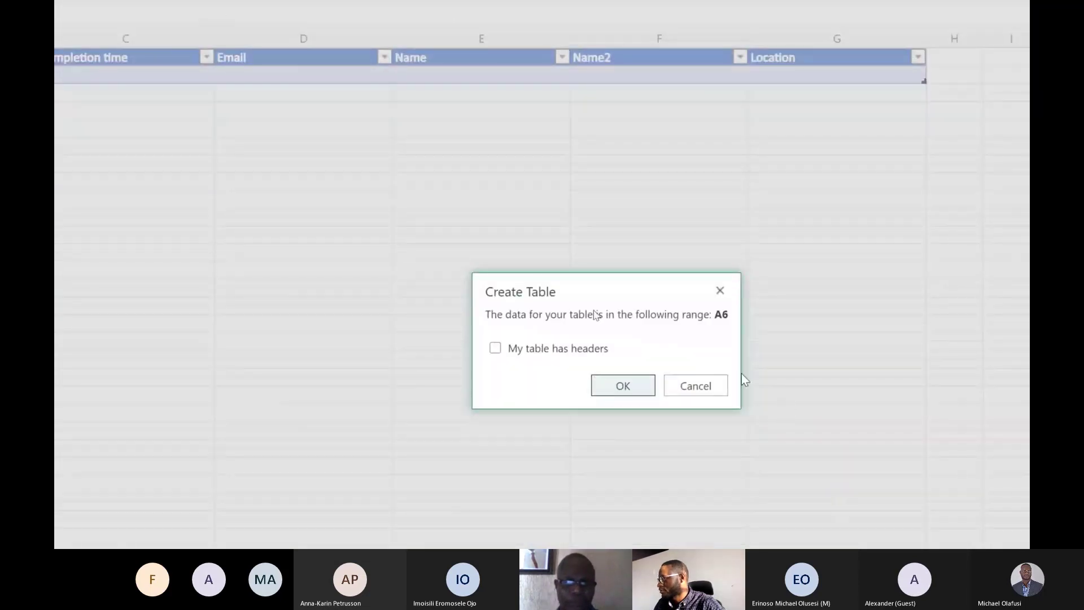
left_click(720, 292)
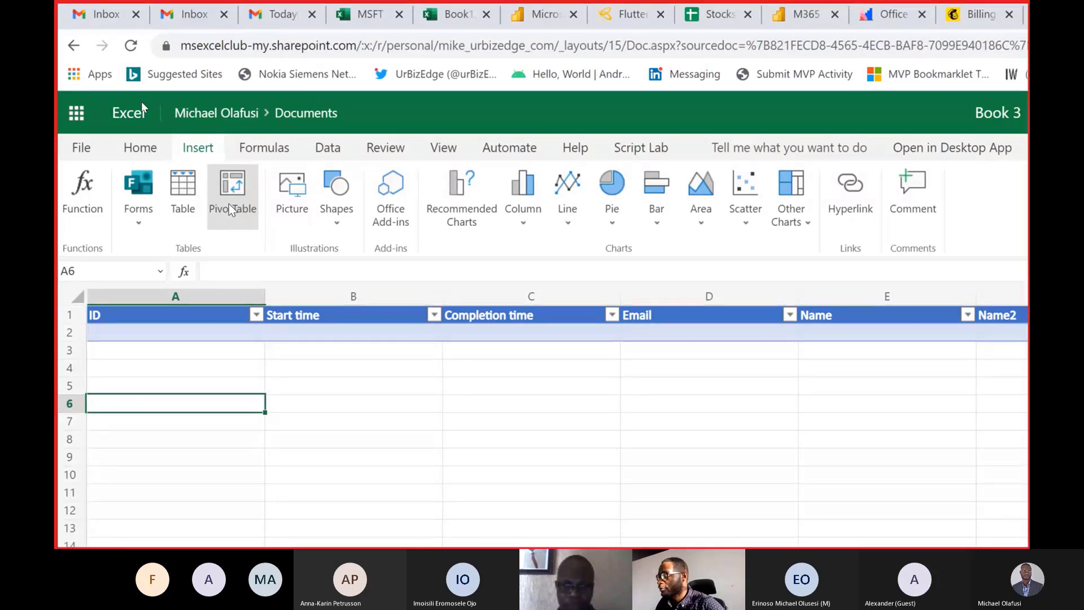
left_click(293, 205)
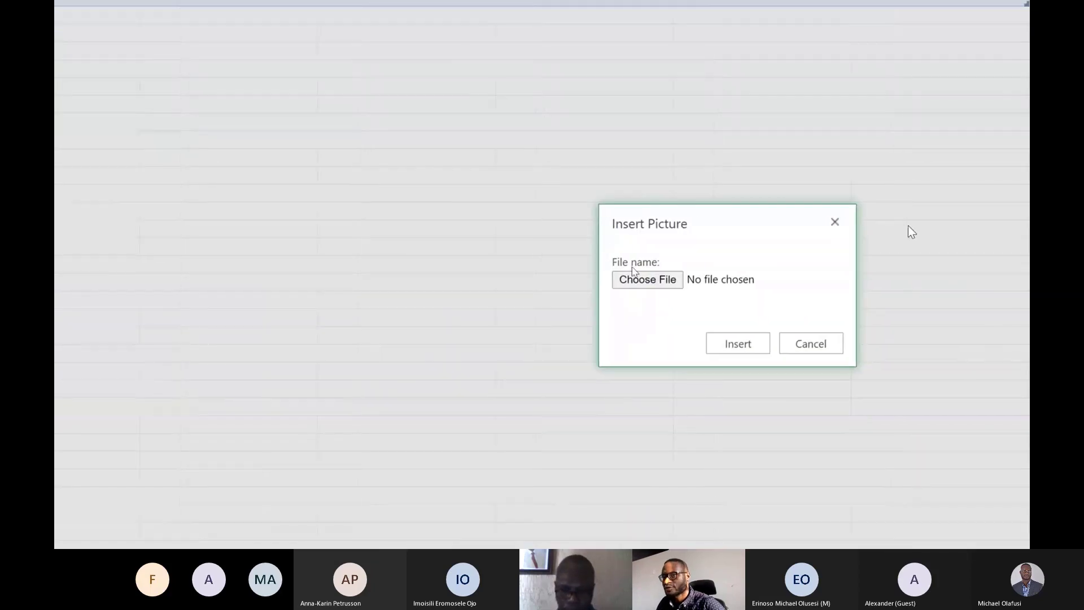
left_click(834, 221)
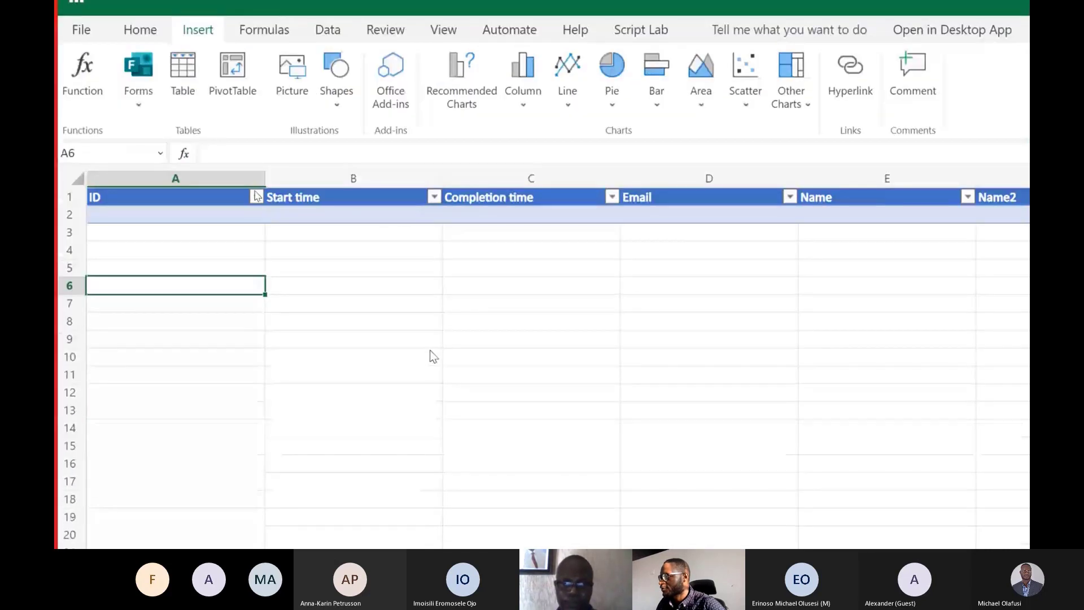
Insert two rectangle shapes on the sheet and move the second one into the Completion time column.
left_click(329, 96)
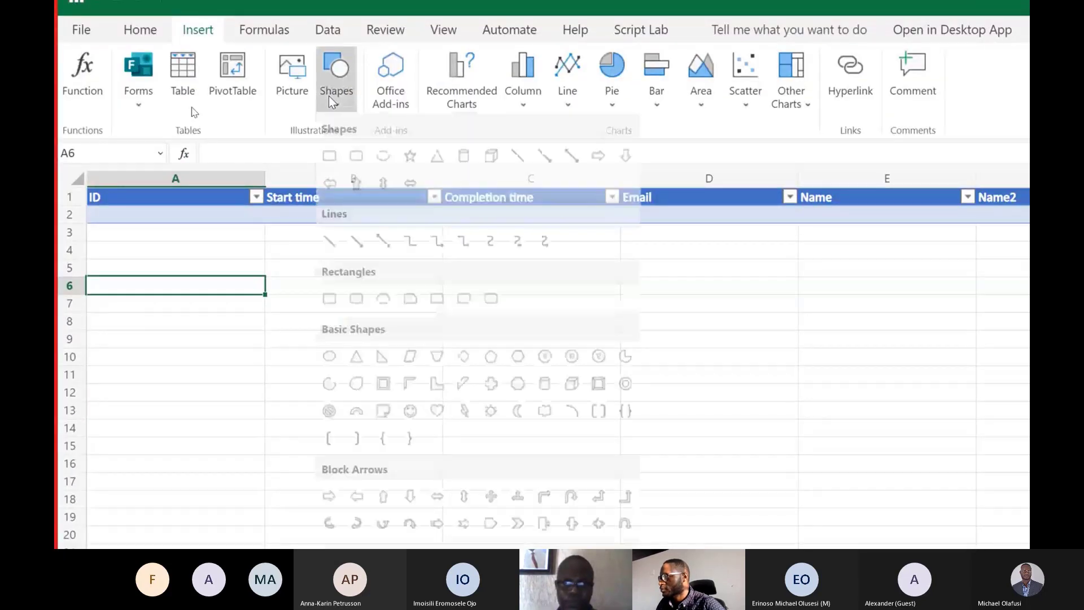
left_click(332, 157)
left_click_drag(300, 272, 311, 339)
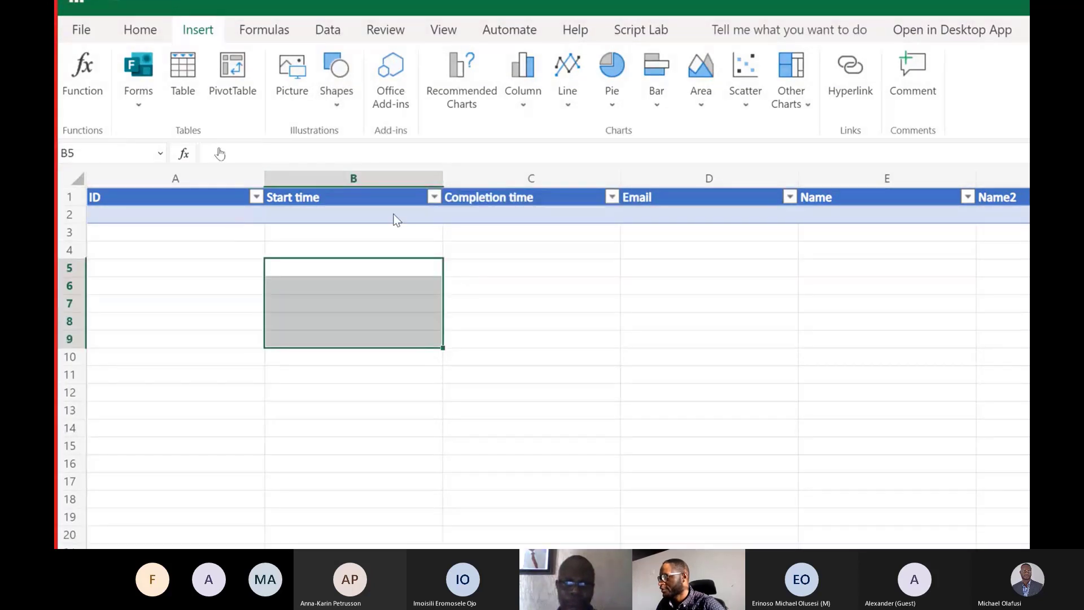
left_click(329, 102)
left_click(329, 155)
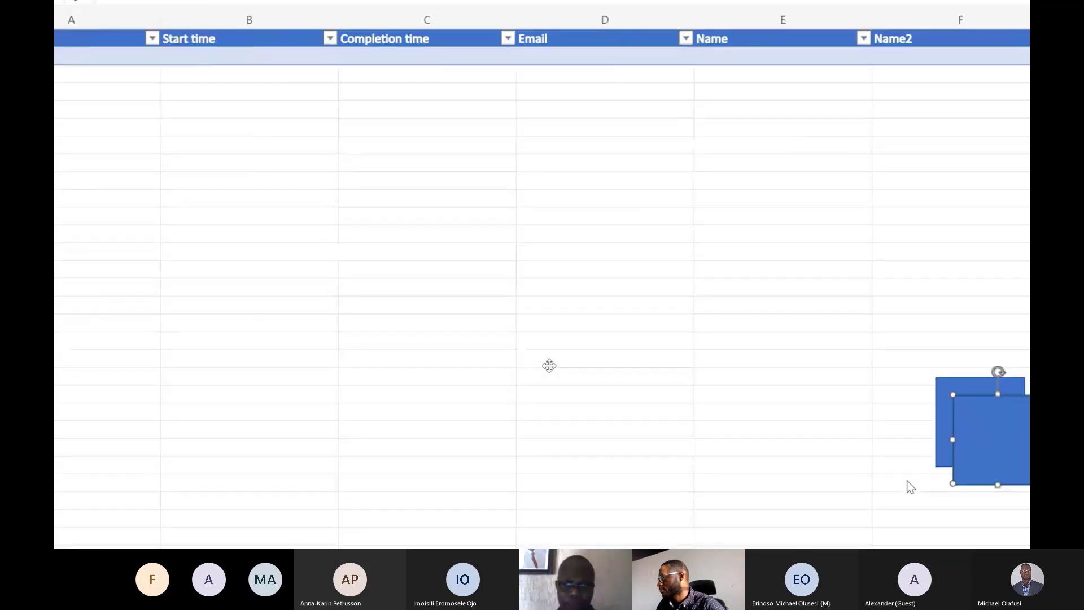
left_click_drag(853, 438, 272, 244)
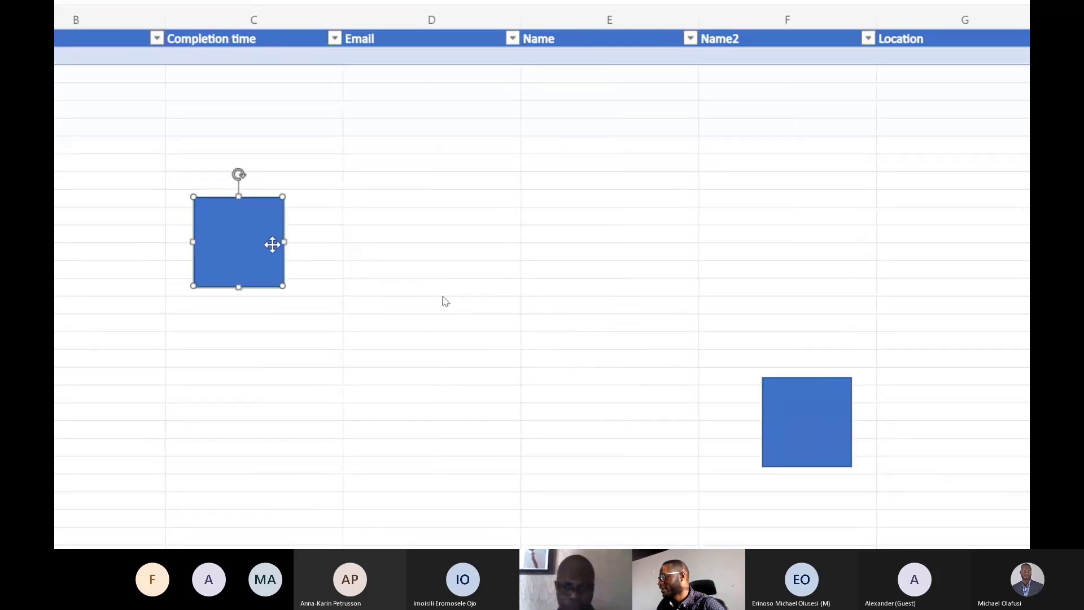
Move the other rectangle into the Email column, check its context options, and delete that rectangle.
left_click(800, 407)
left_click_drag(800, 408, 409, 221)
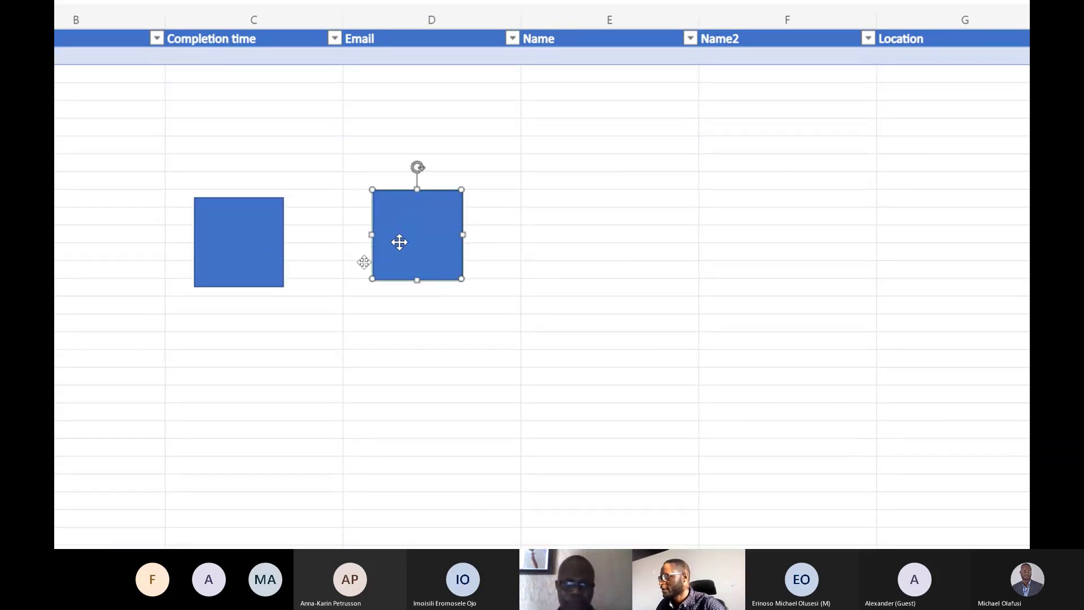
right_click(402, 234)
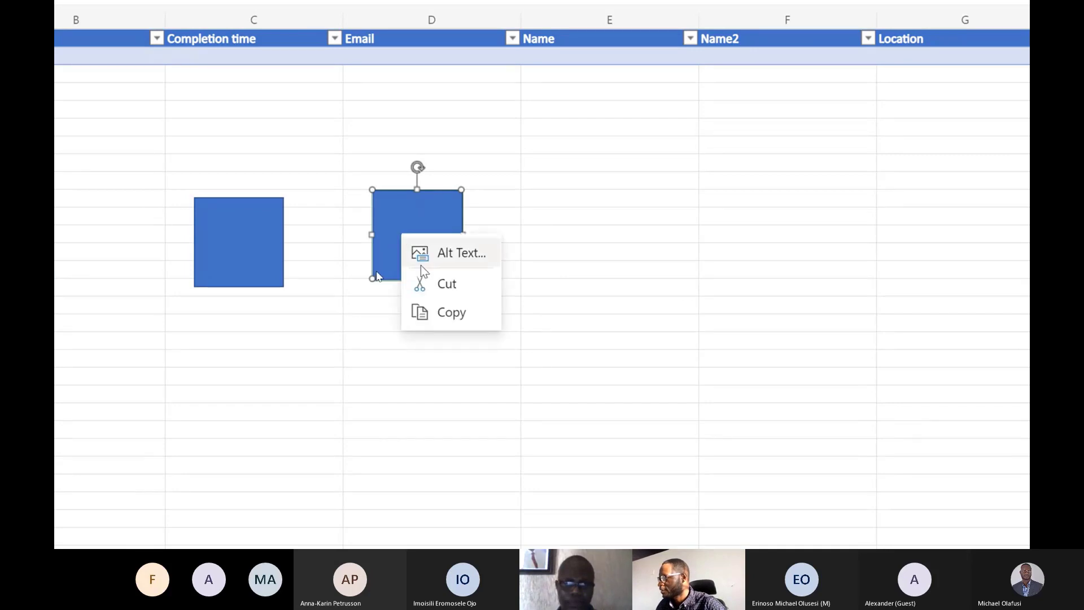
left_click(428, 210)
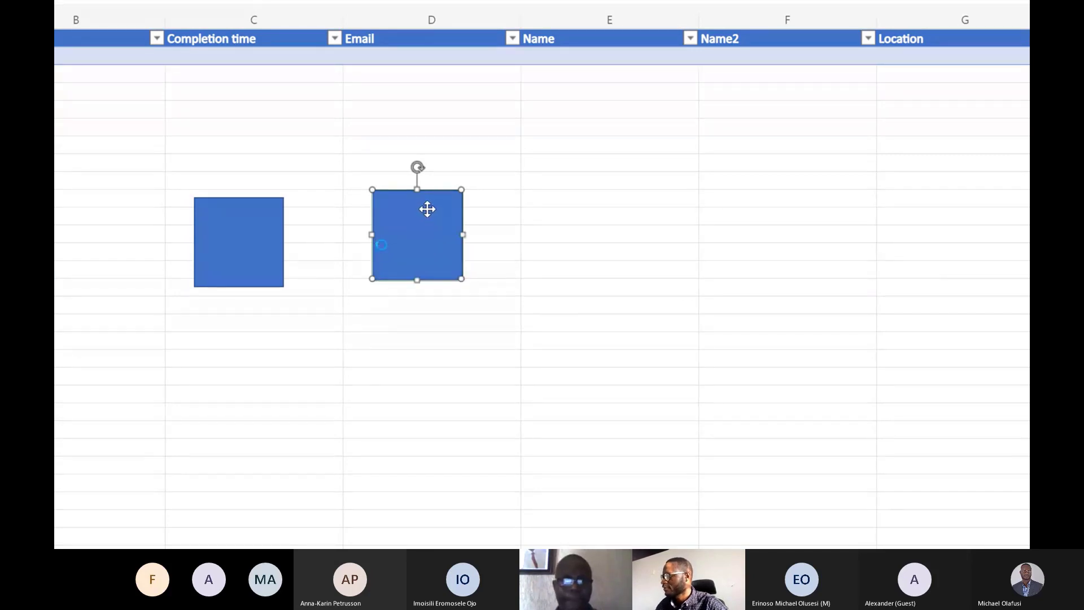
key("Delete")
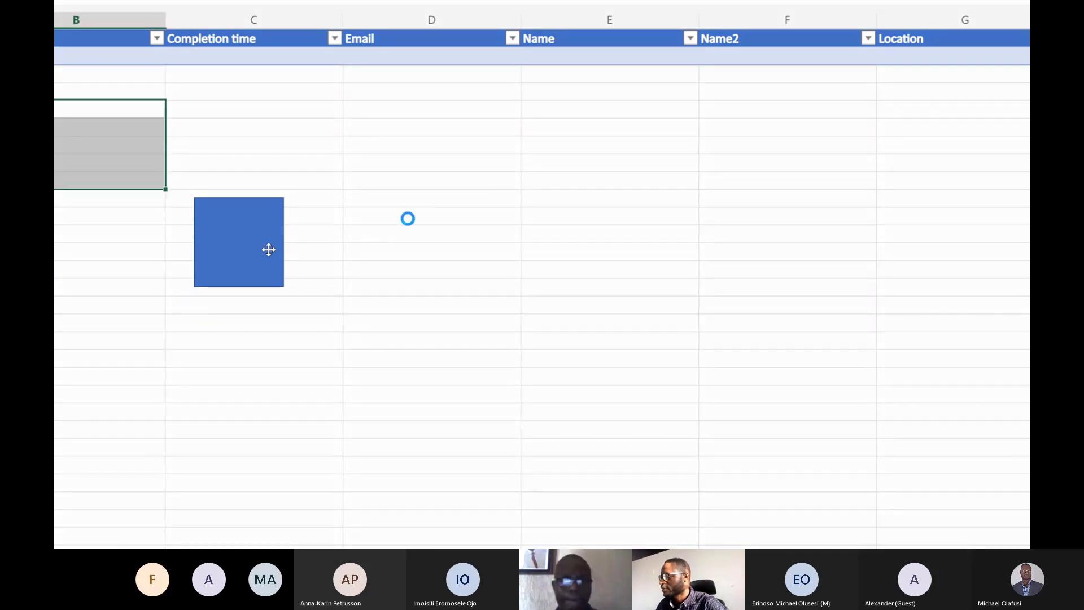
Resize the remaining rectangle into a wide, short bar spanning columns C and D at rows 10 to 12.
left_click(213, 249)
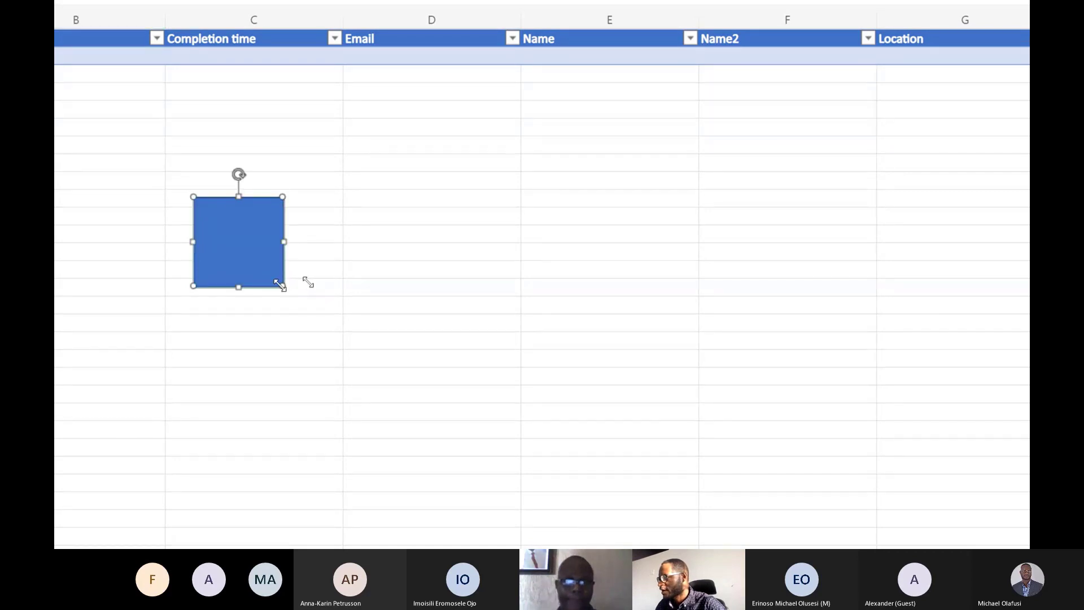
left_click_drag(282, 286, 438, 231)
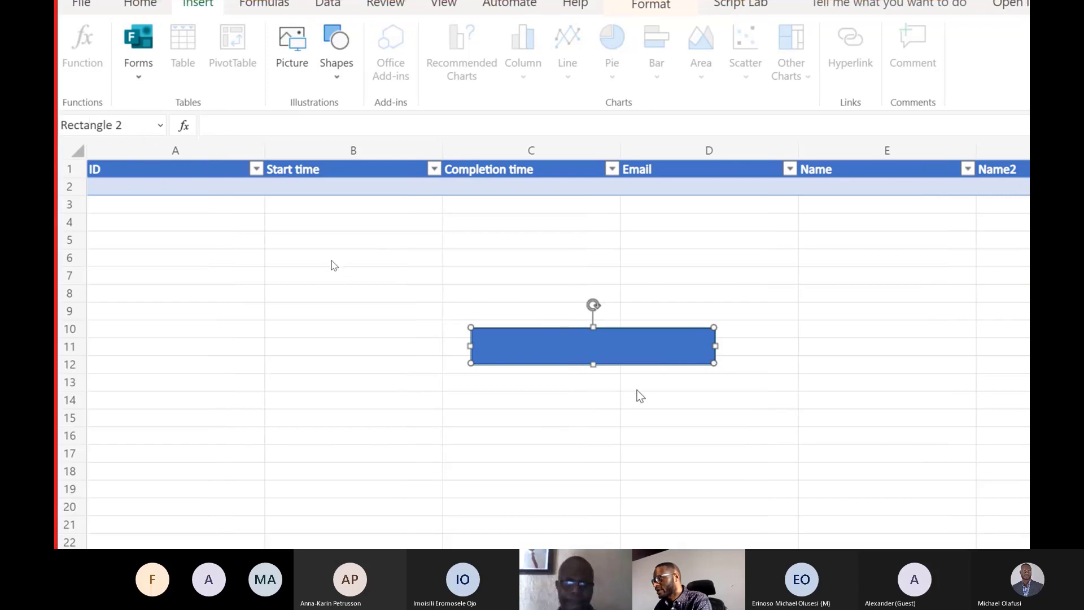
right_click(577, 350)
left_click(562, 346)
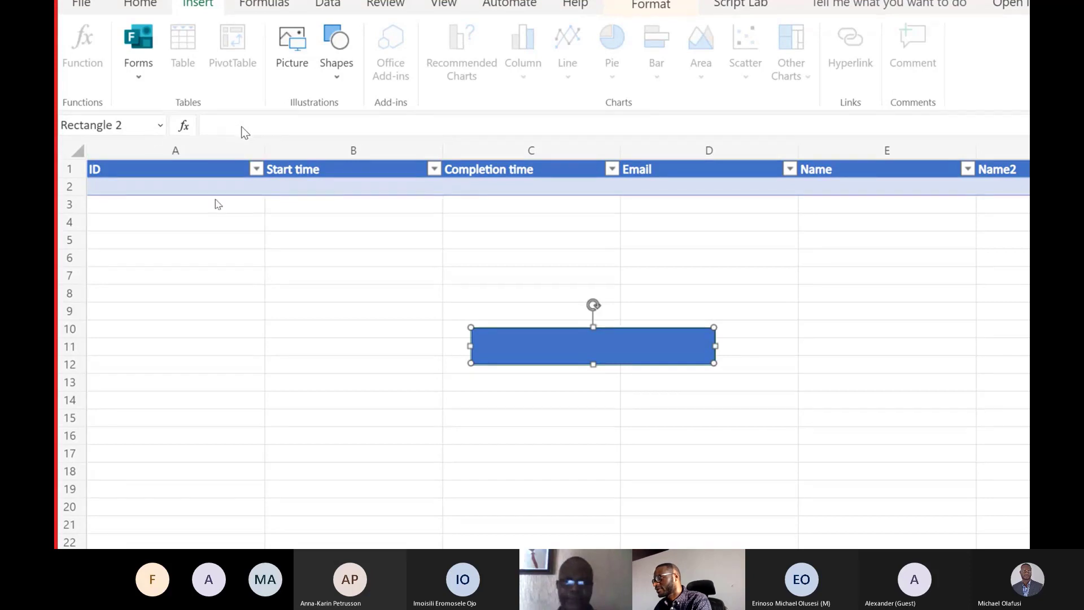
Enter "Testing" in cell B8 as a text trial beside the rectangle and clear the cell again.
left_click(442, 290)
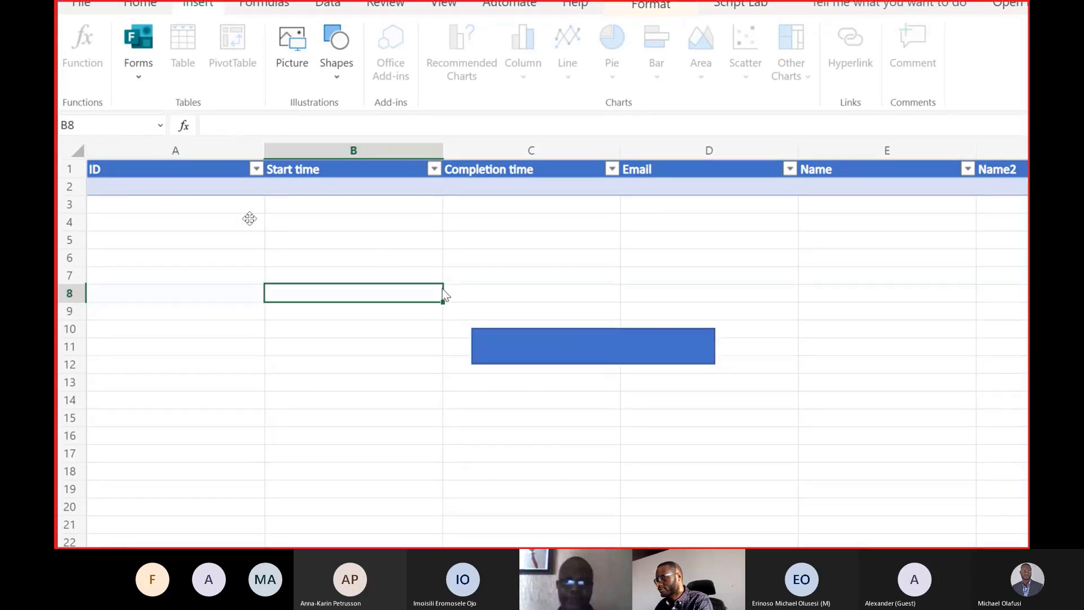
type("4")
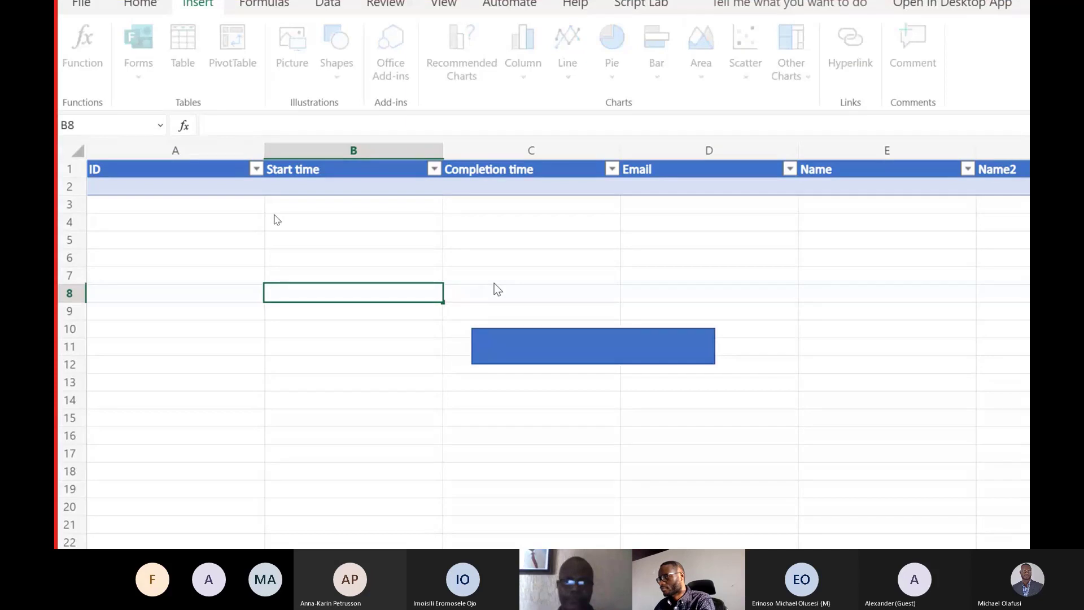
type("Testing")
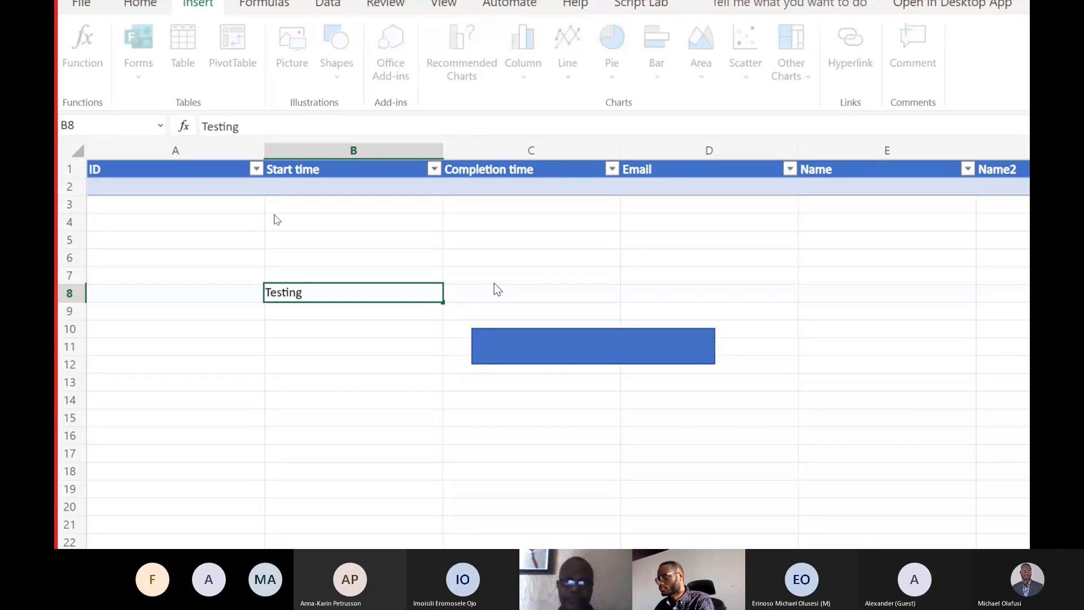
key("Return")
left_click(518, 336)
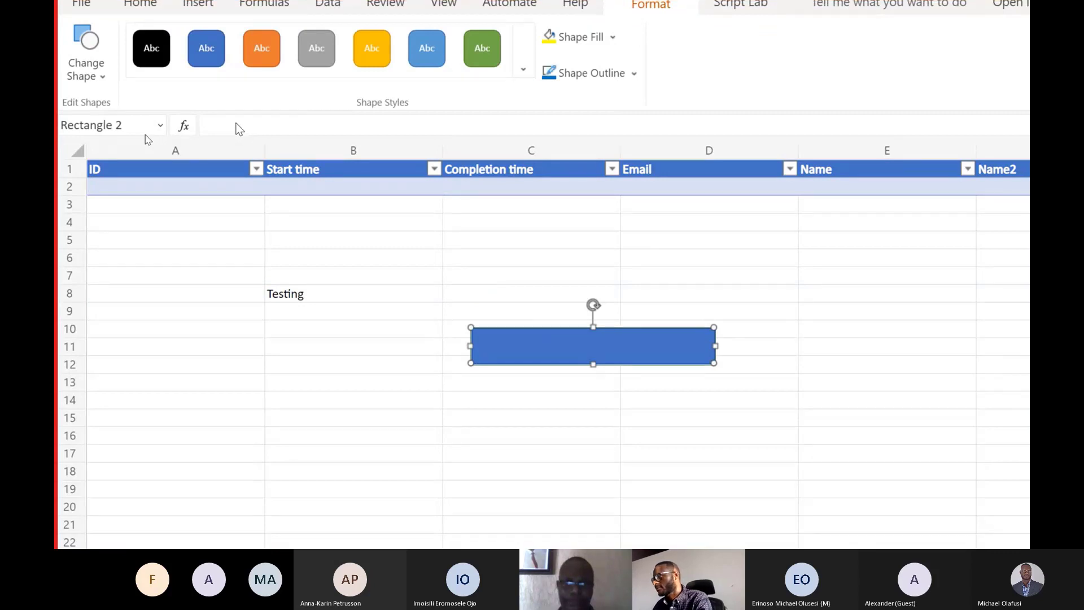
left_click(305, 293)
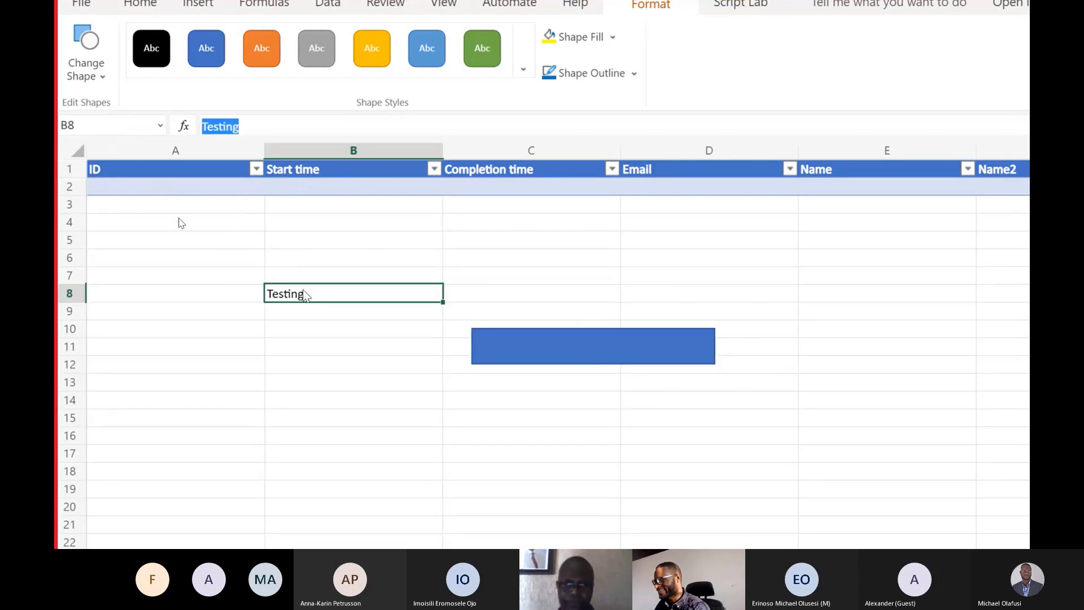
key("Delete")
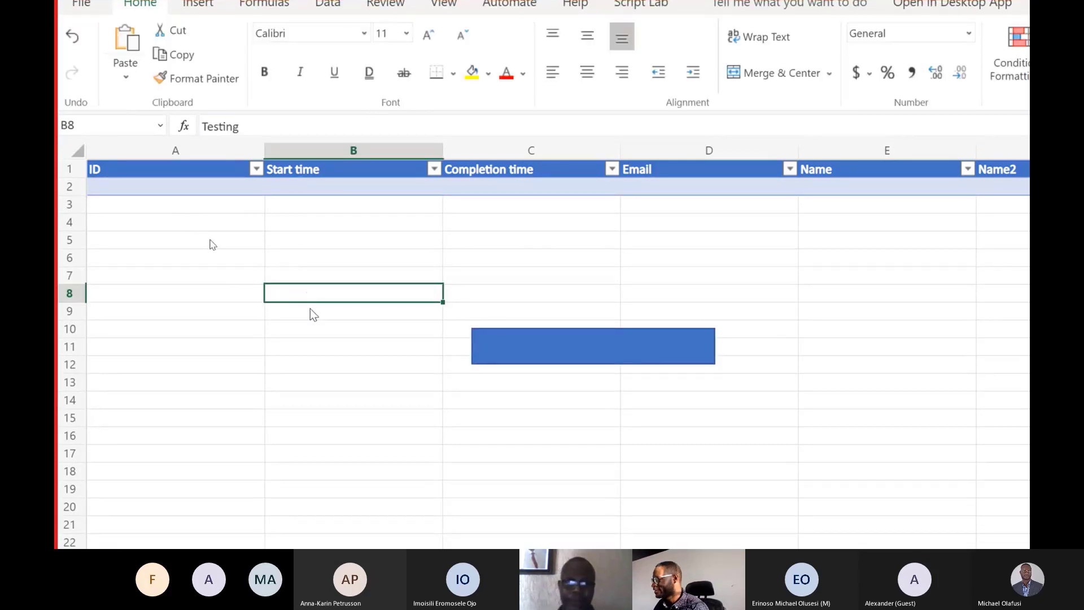
Move the blue bar so that it spans columns B and C at rows 9 and 10, and deselect it.
left_click(566, 338)
left_click_drag(561, 344, 399, 319)
left_click(189, 363)
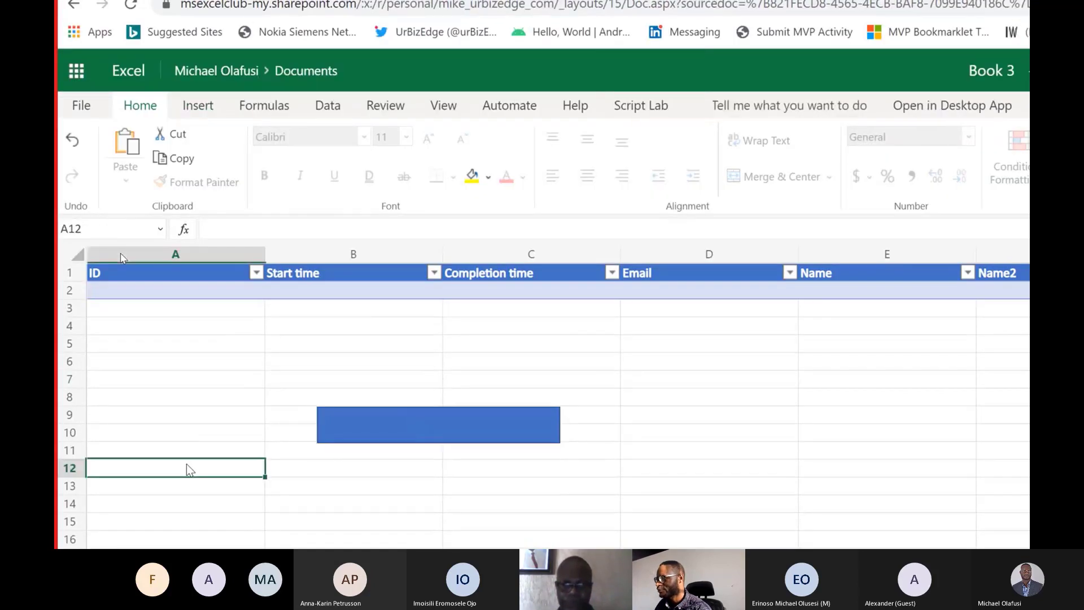
Review the categories of shapes available for insertion and close the gallery without choosing one.
left_click(202, 112)
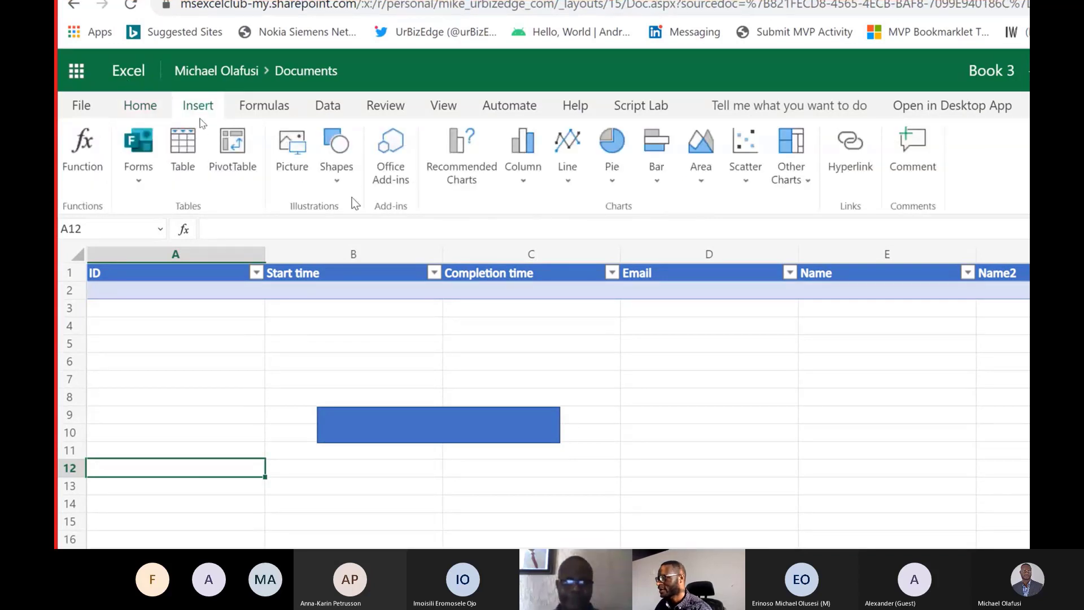
left_click(341, 184)
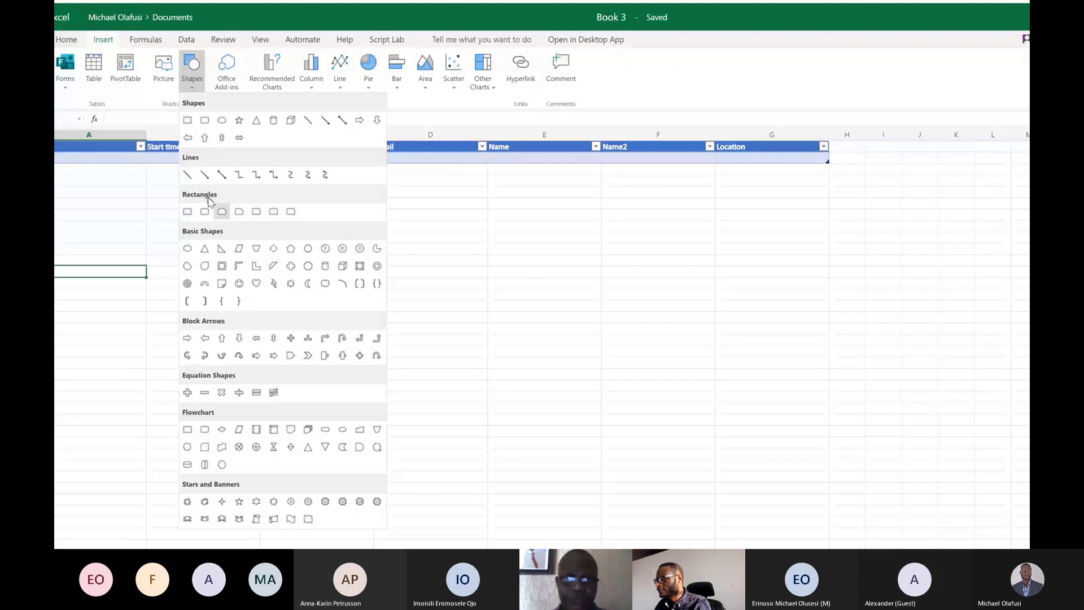
left_click(411, 234)
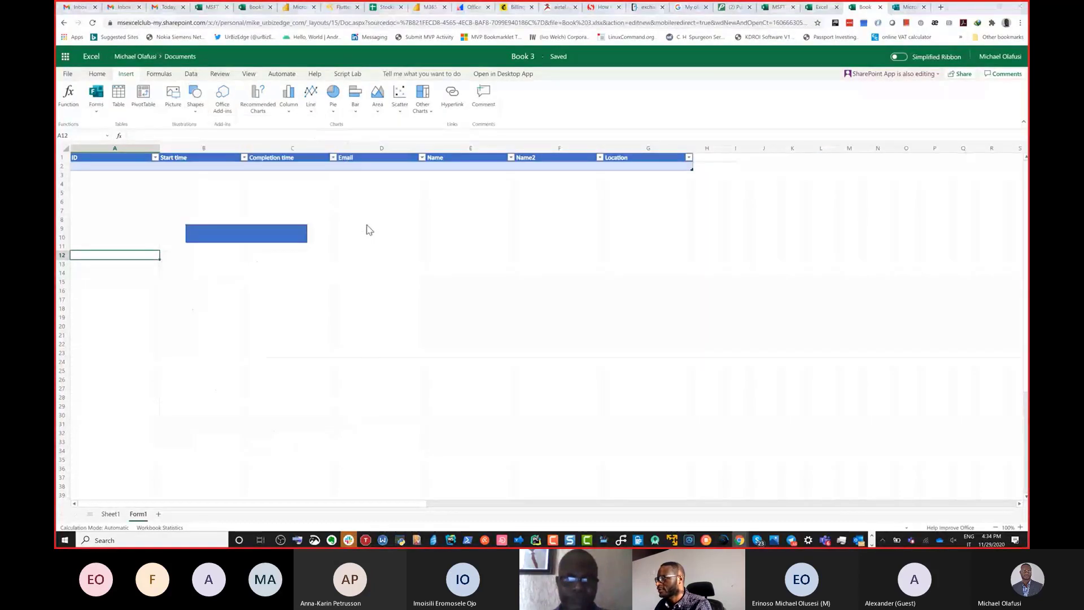
Switch to desktop Excel, inspect the SmartArt graphic choices without inserting one, and return to Book 3 in Excel Online.
key("alt+Tab")
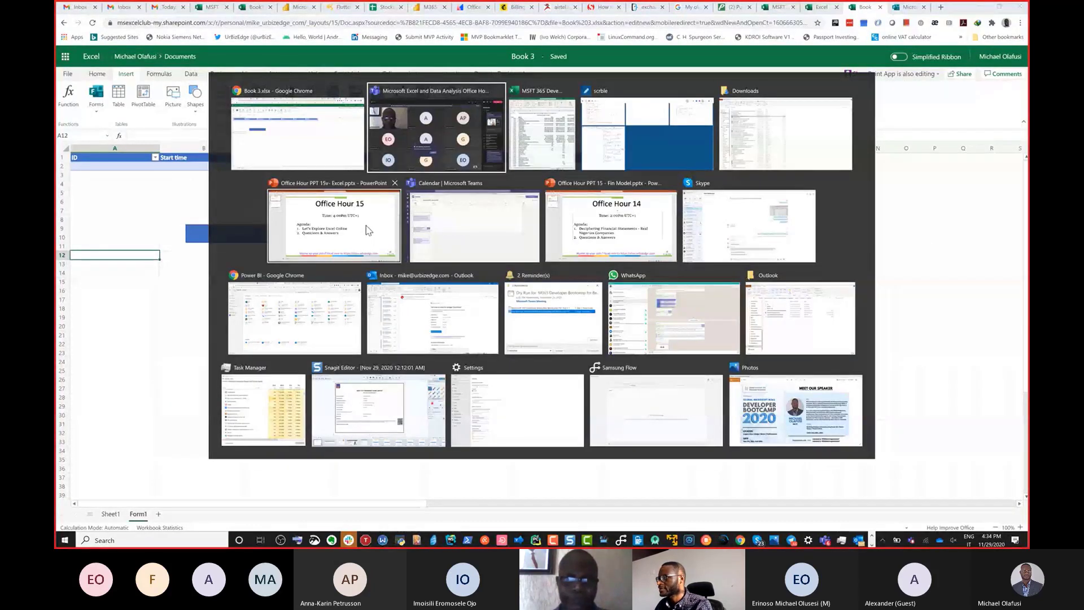
key("alt+Tab")
left_click(513, 8)
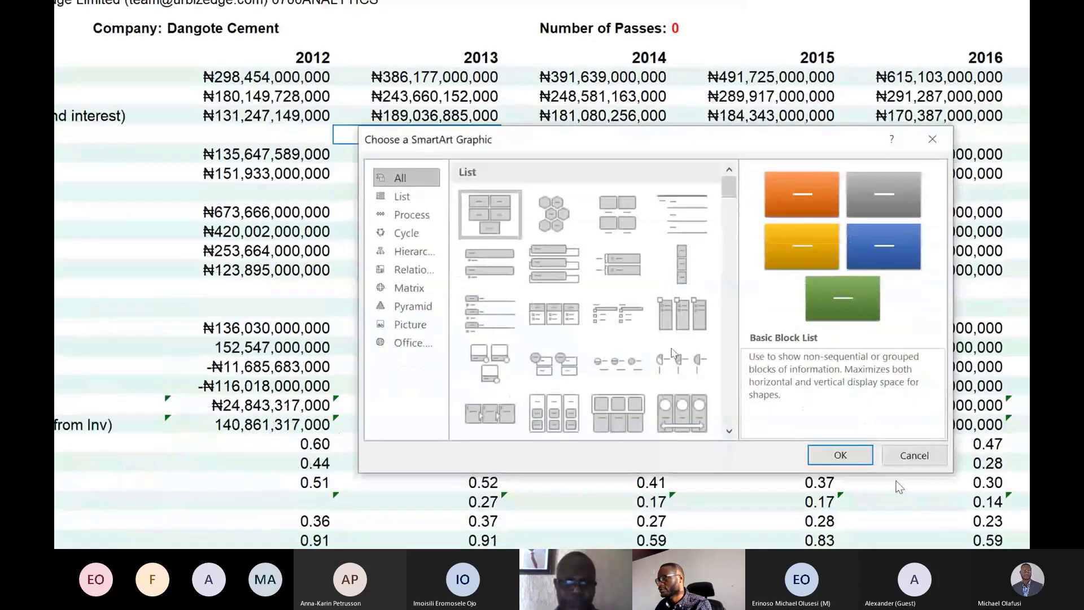
left_click(907, 458)
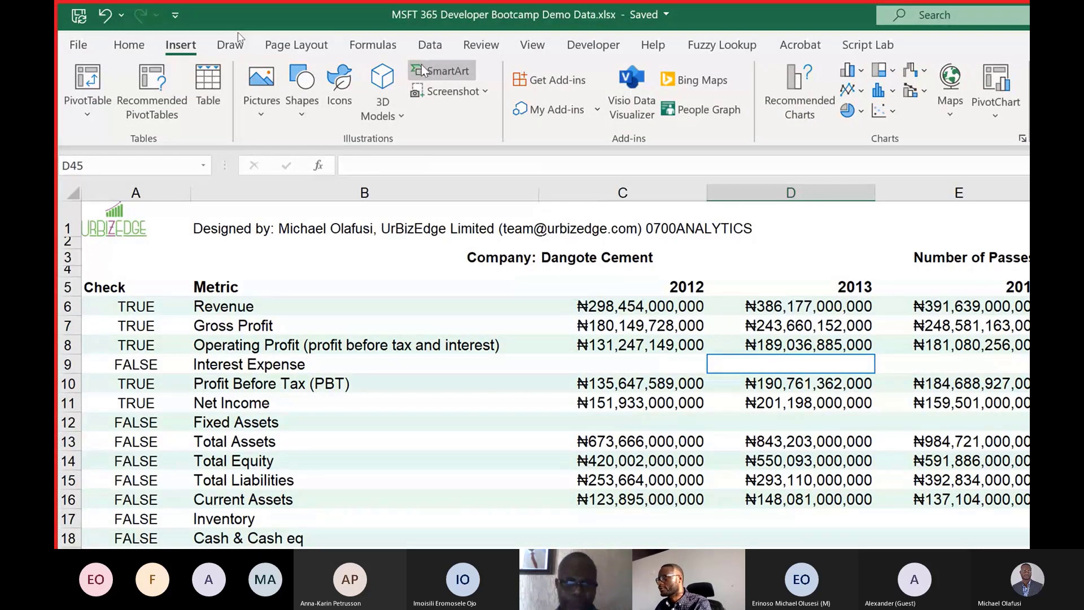
key("alt+Tab")
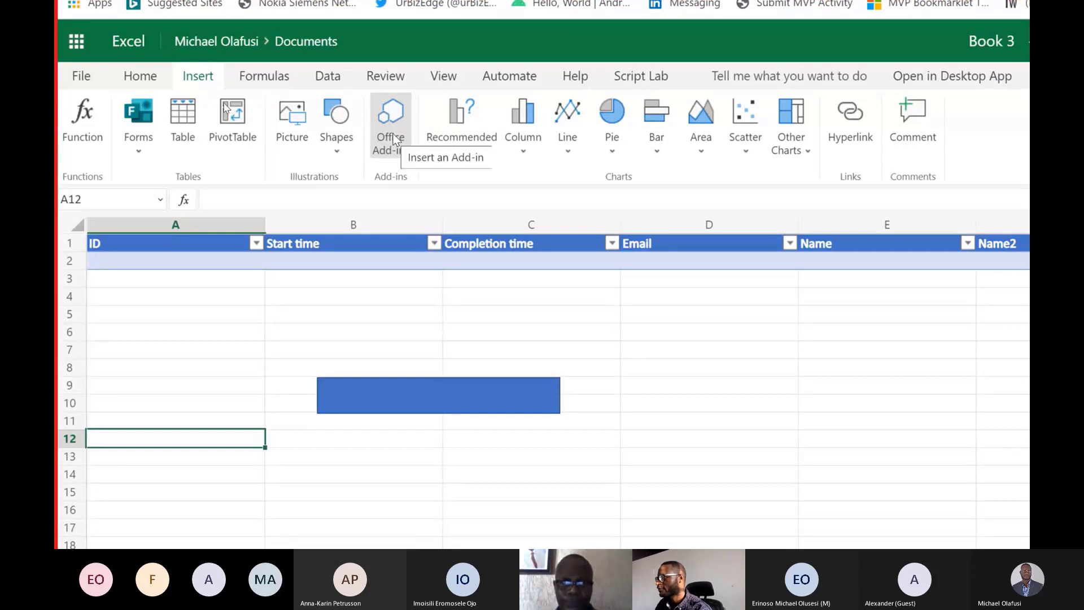
Open Office Add-ins and browse the store's suggested add-ins across all categories.
left_click(394, 138)
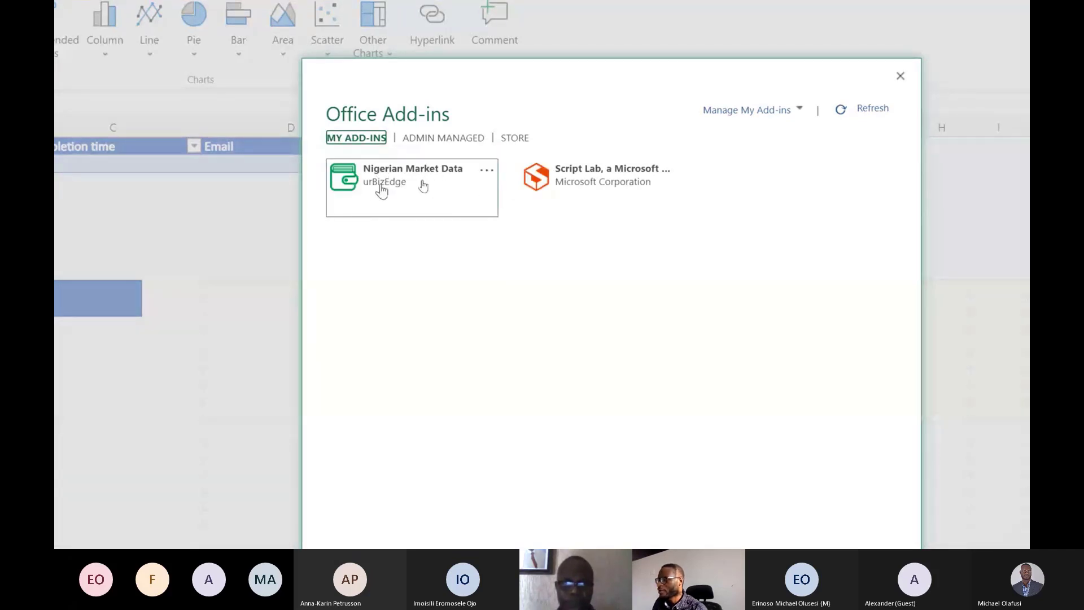
left_click(500, 139)
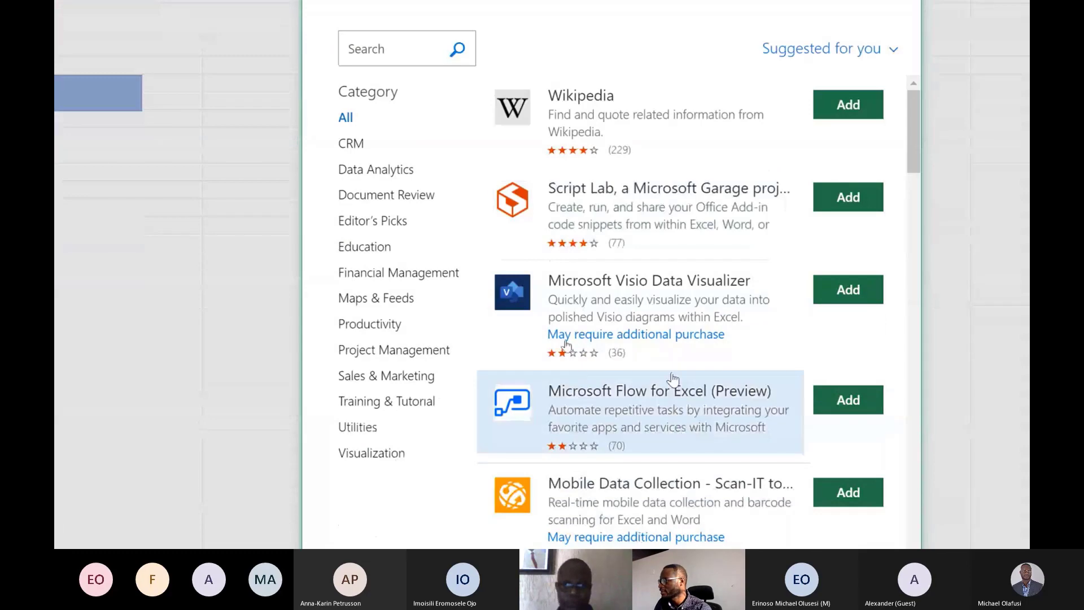
scroll(632, 238, "down", 1)
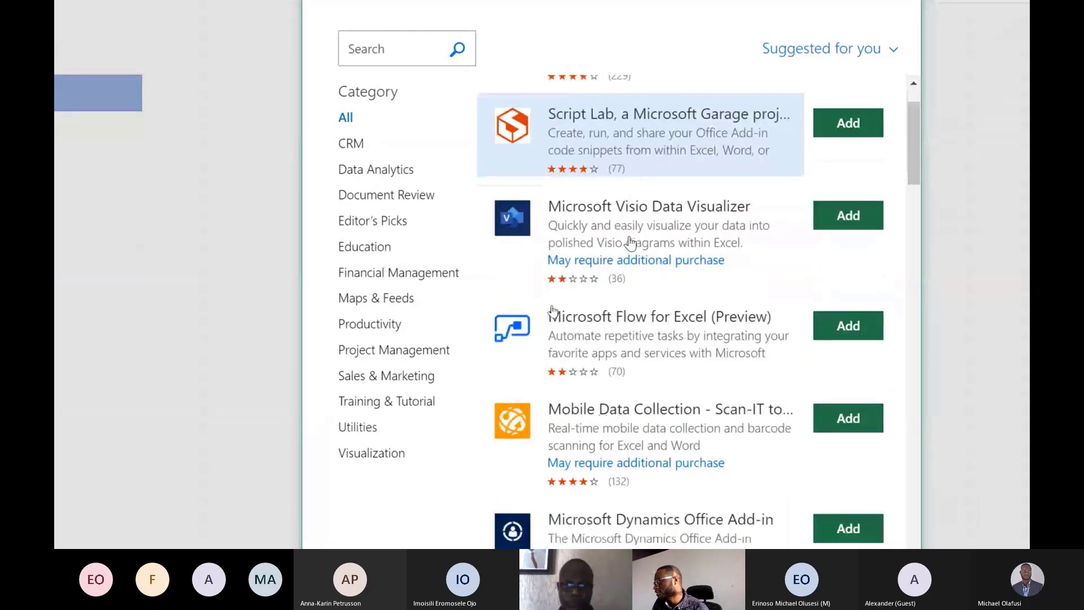
scroll(631, 243, "down", 3)
scroll(630, 243, "down", 1)
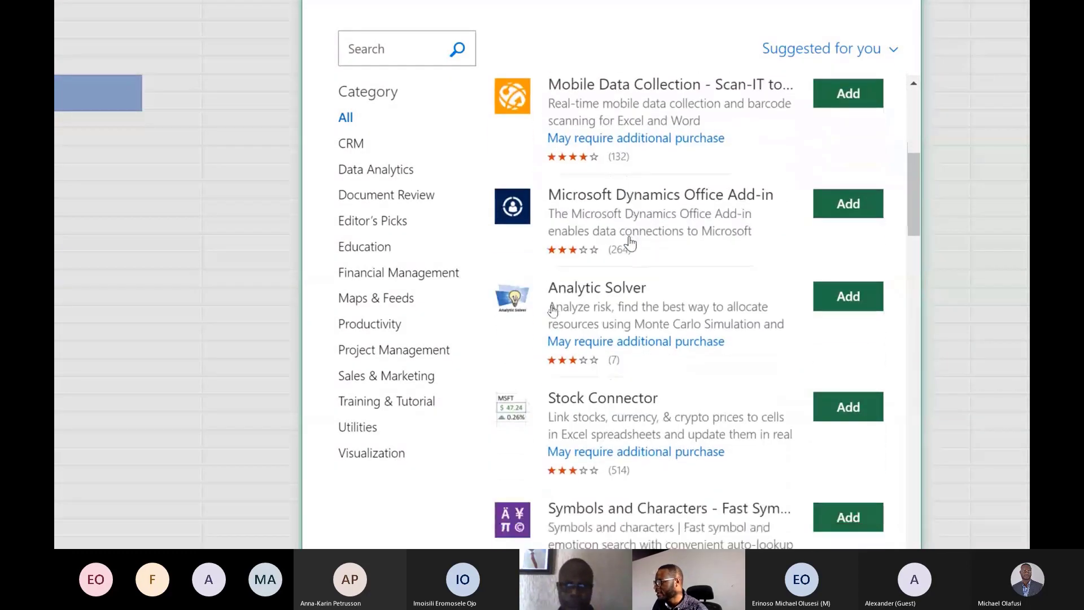
scroll(630, 243, "down", 7)
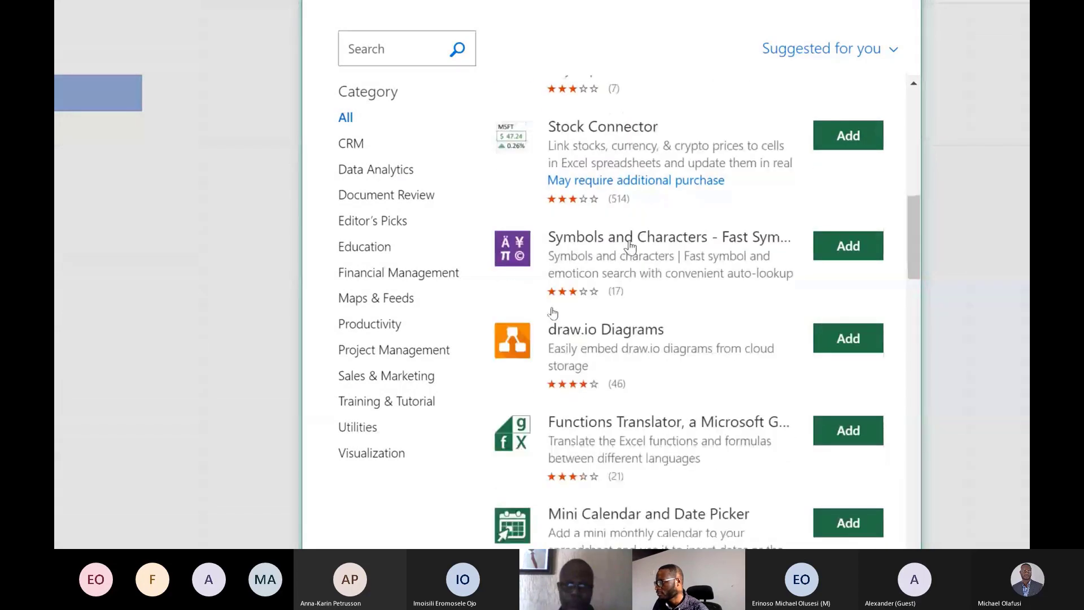
Browse the remaining suggested add-ins in the store across all categories.
scroll(630, 247, "down", 1)
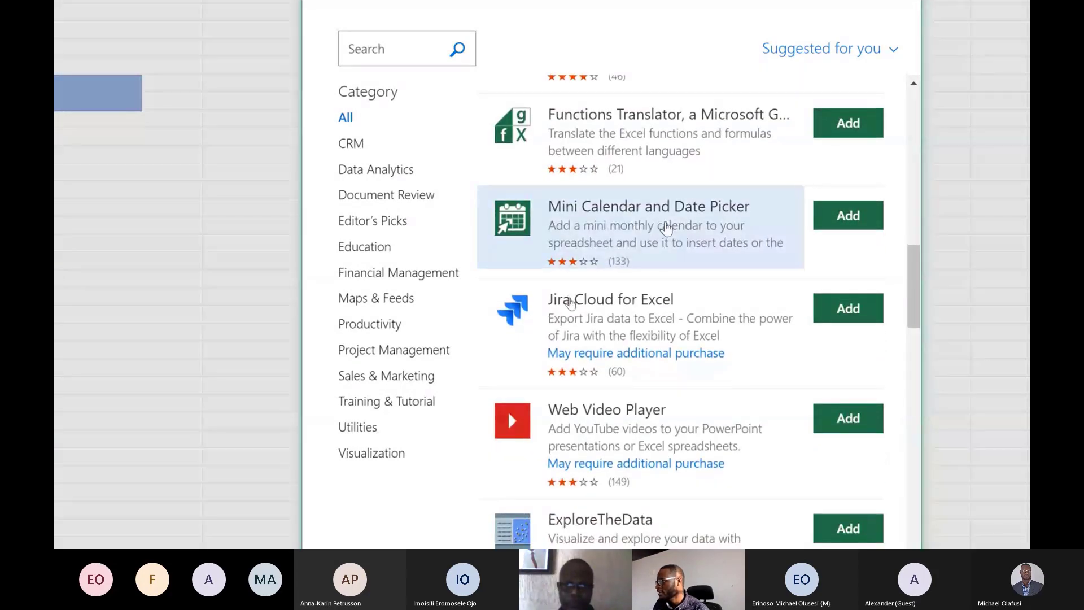
scroll(667, 228, "down", 1)
scroll(667, 228, "down", 1)
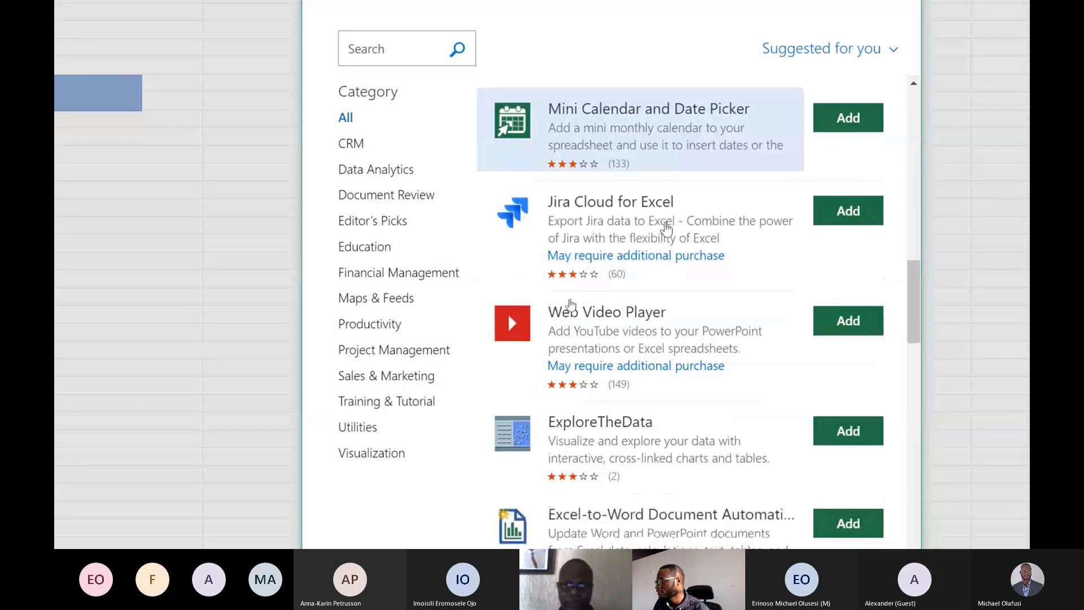
scroll(667, 229, "down", 5)
scroll(667, 229, "down", 3)
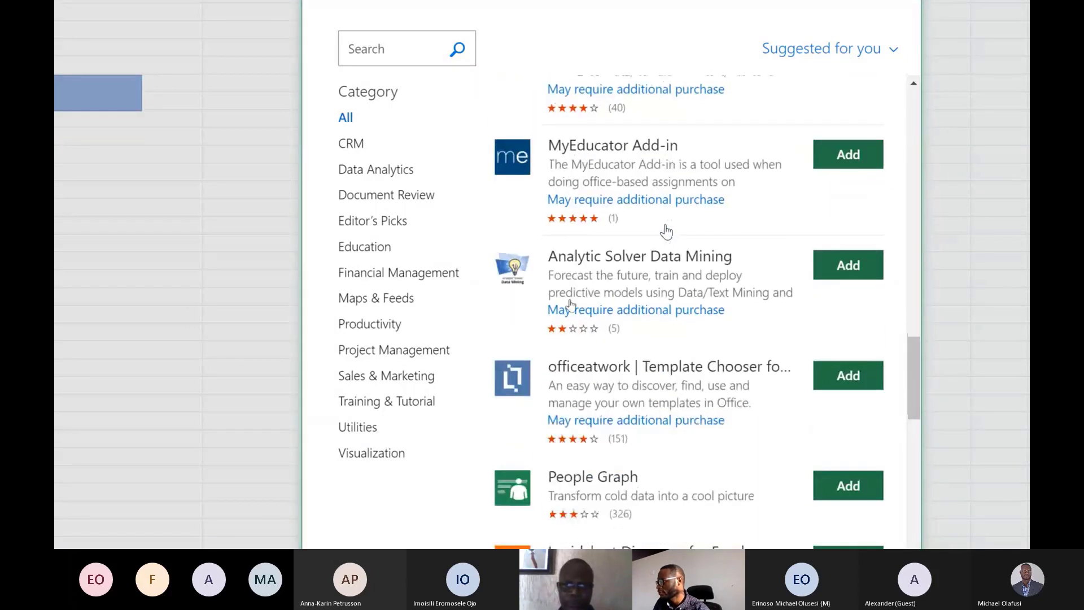
scroll(667, 230, "down", 8)
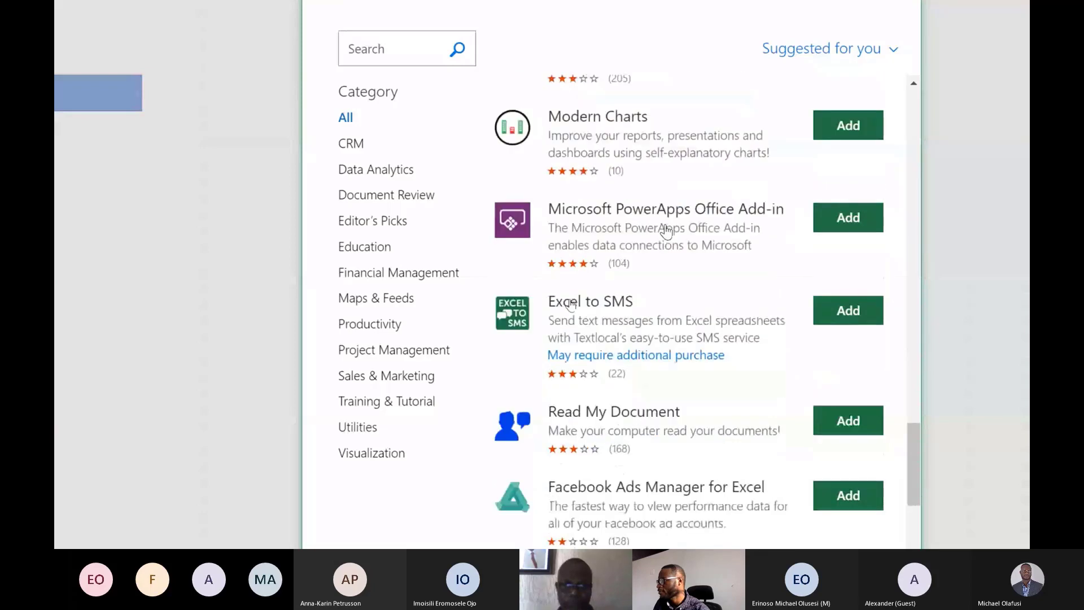
scroll(667, 229, "down", 8)
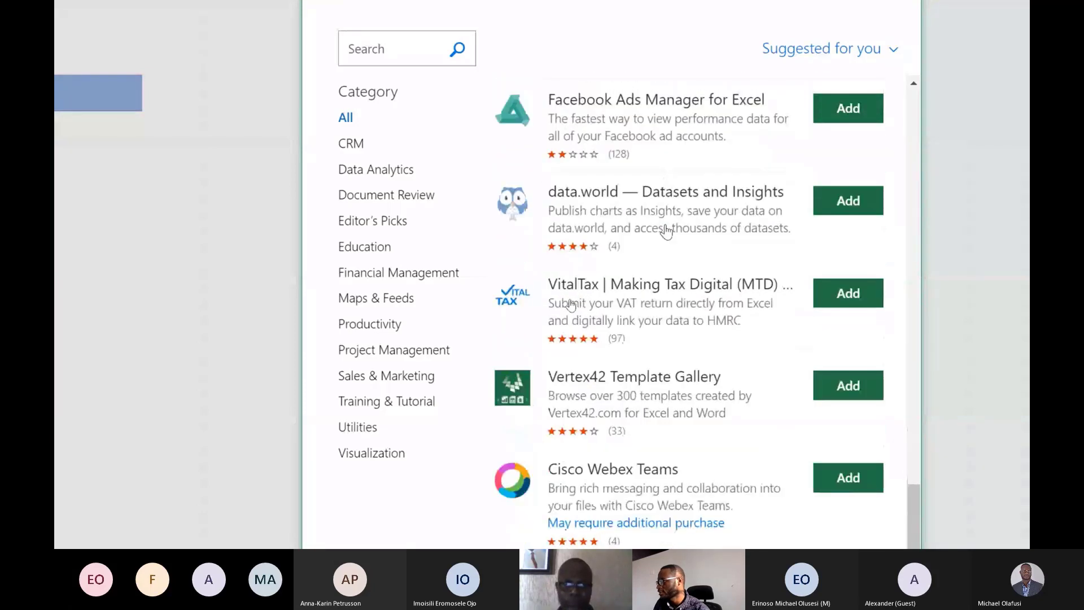
scroll(667, 232, "down", 6)
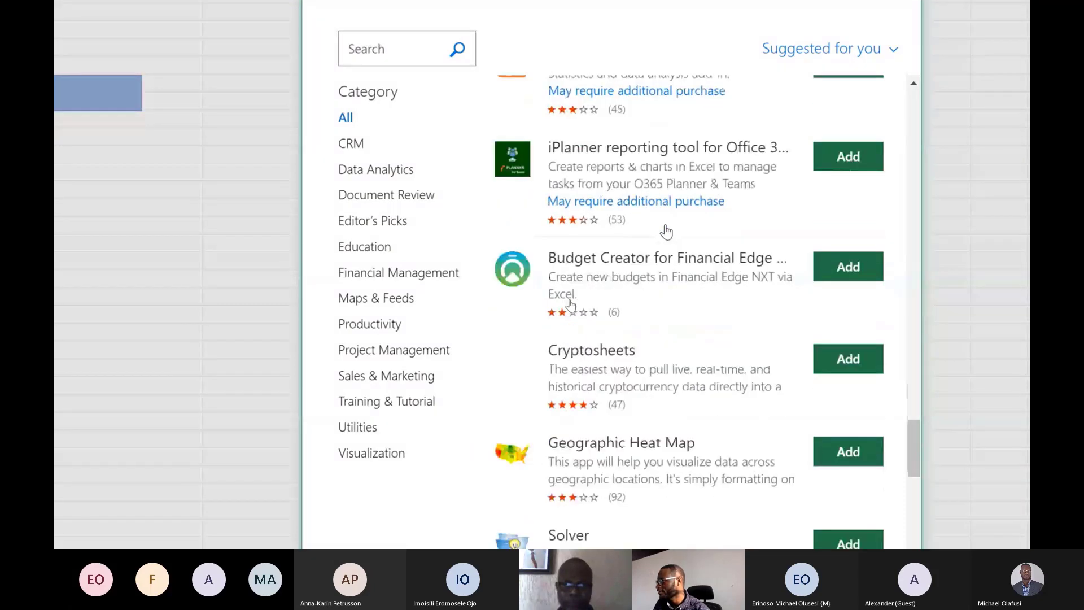
scroll(666, 232, "down", 7)
scroll(666, 231, "down", 7)
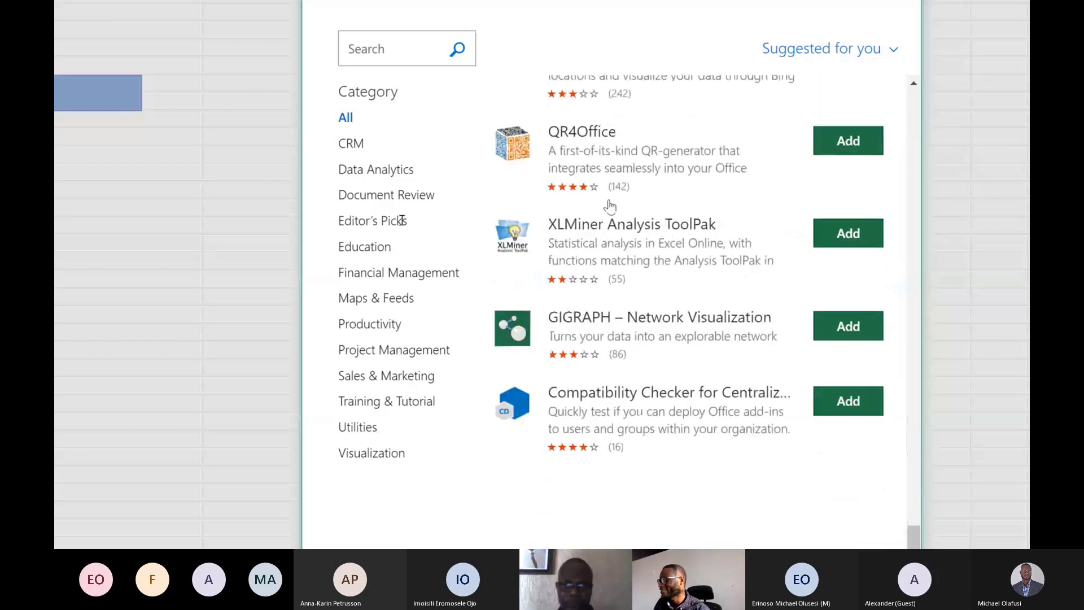
Search the add-in store for "nigeria".
left_click(381, 91)
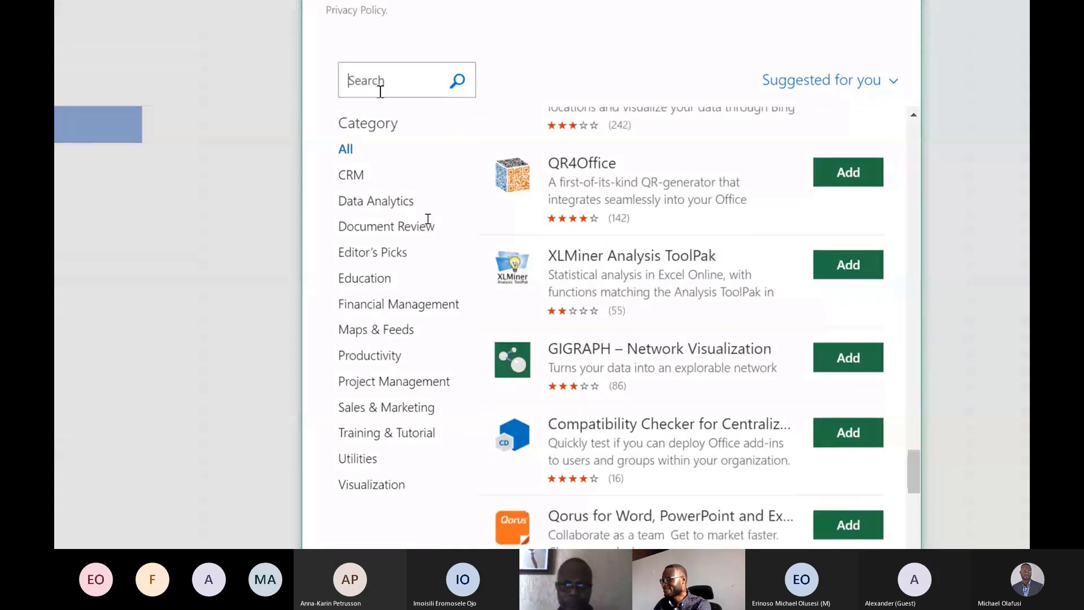
type("nigeria")
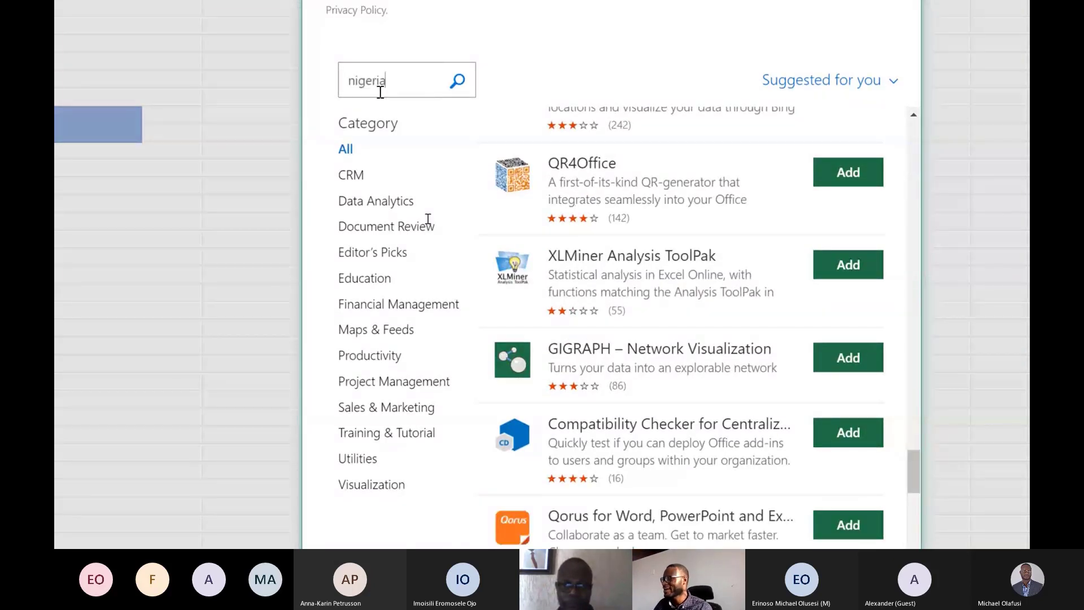
key("Return")
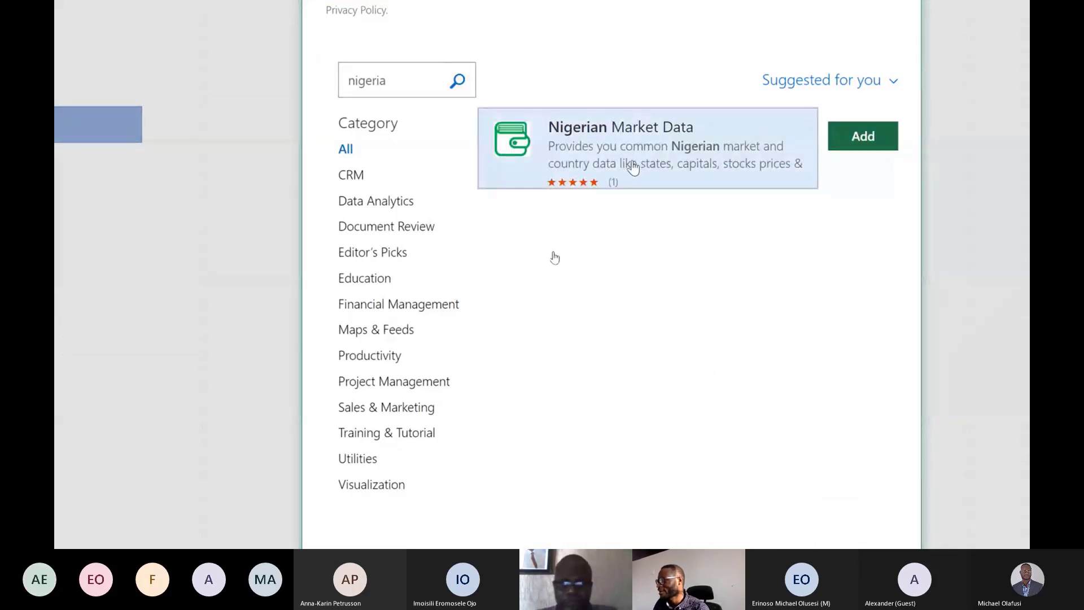
Examine the full description of the Nigerian Market Data add-in, then close Office Add-ins without adding it.
left_click(633, 166)
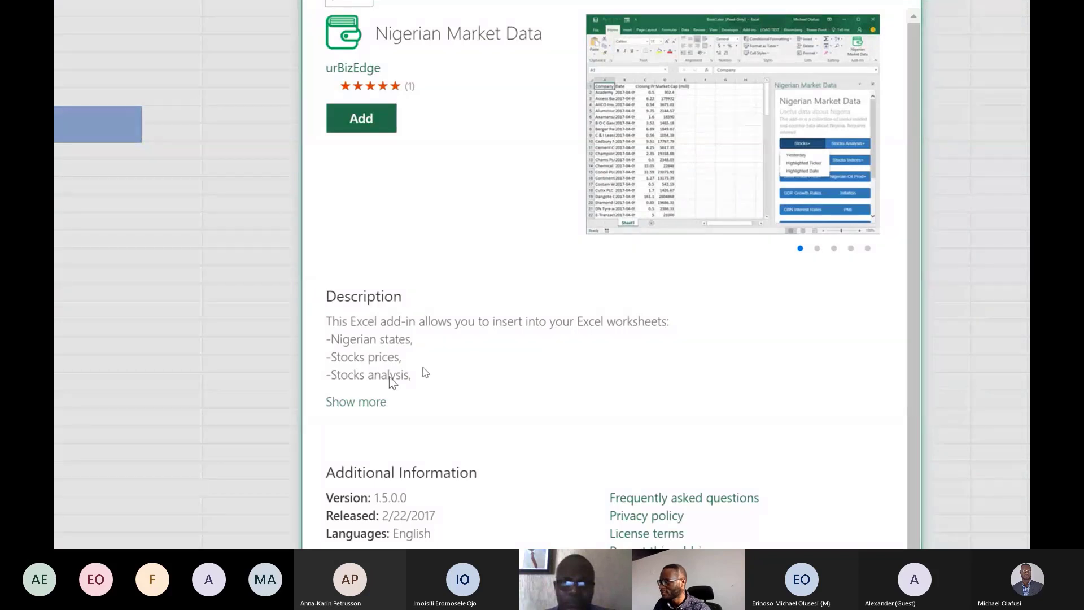
left_click(357, 402)
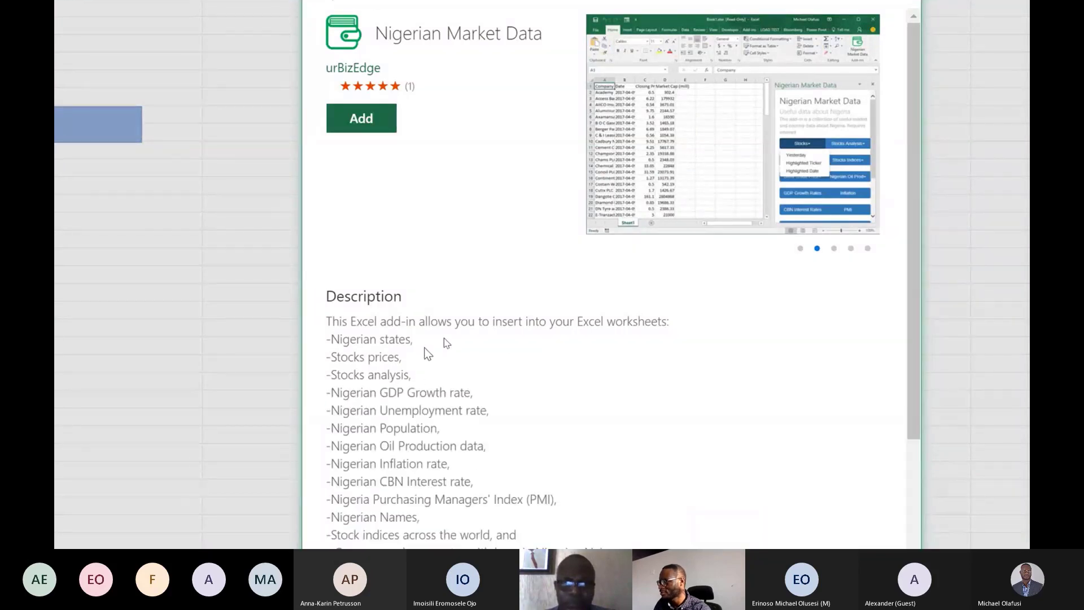
scroll(415, 345, "down", 3)
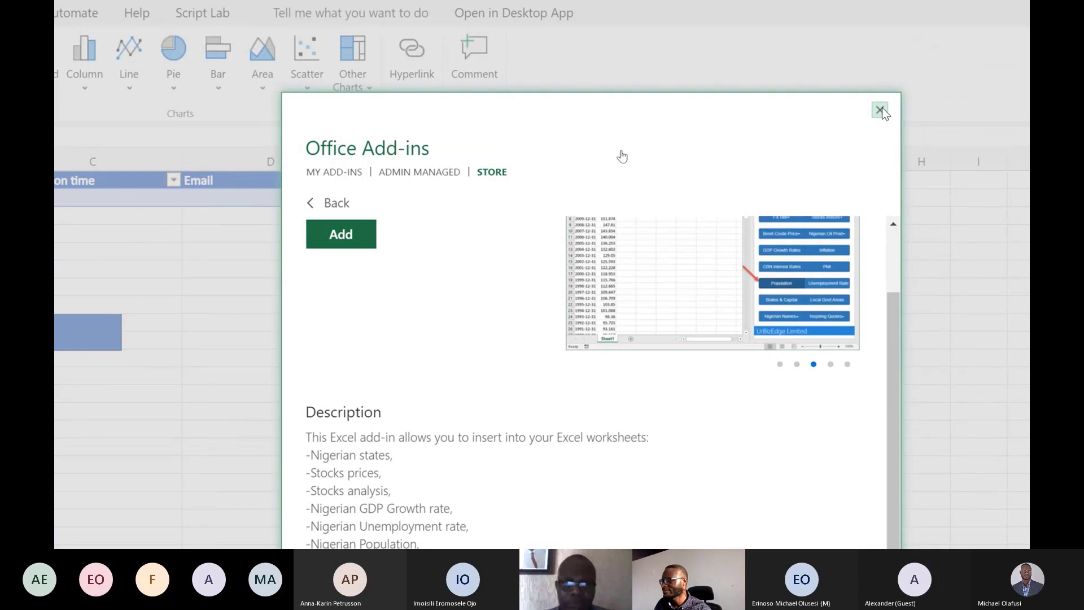
left_click(881, 110)
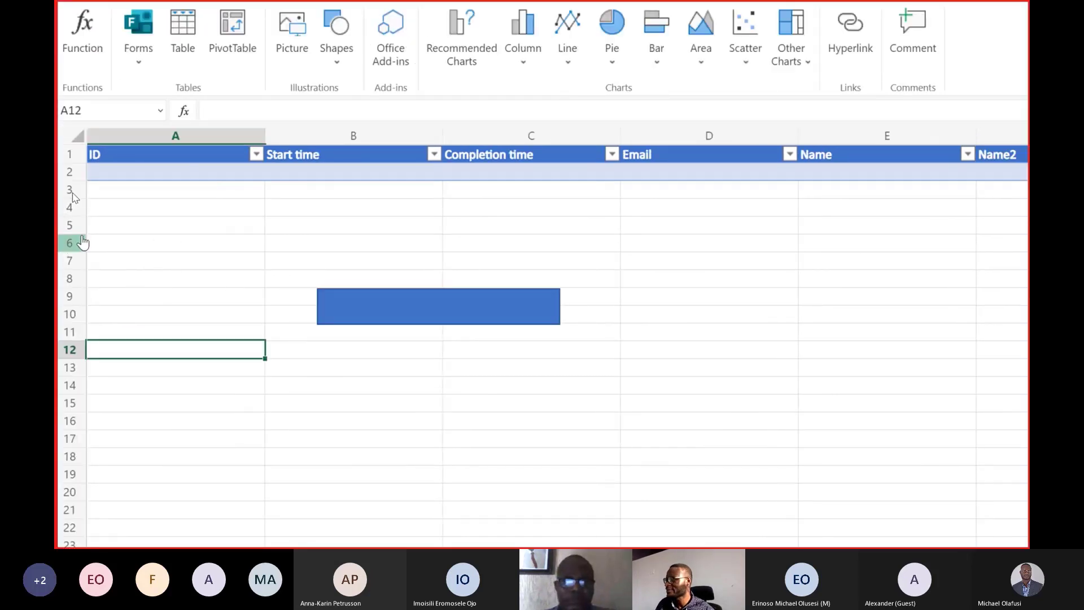
Delete the blue rectangle spanning columns B and C at rows 9 and 10.
left_click(134, 213)
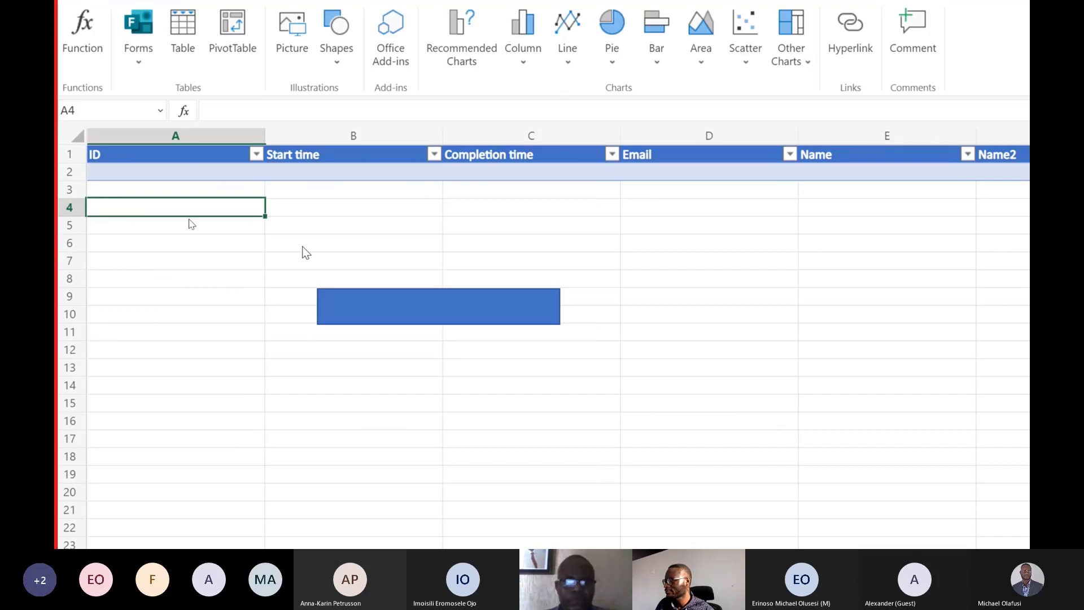
left_click(358, 312)
key("Delete")
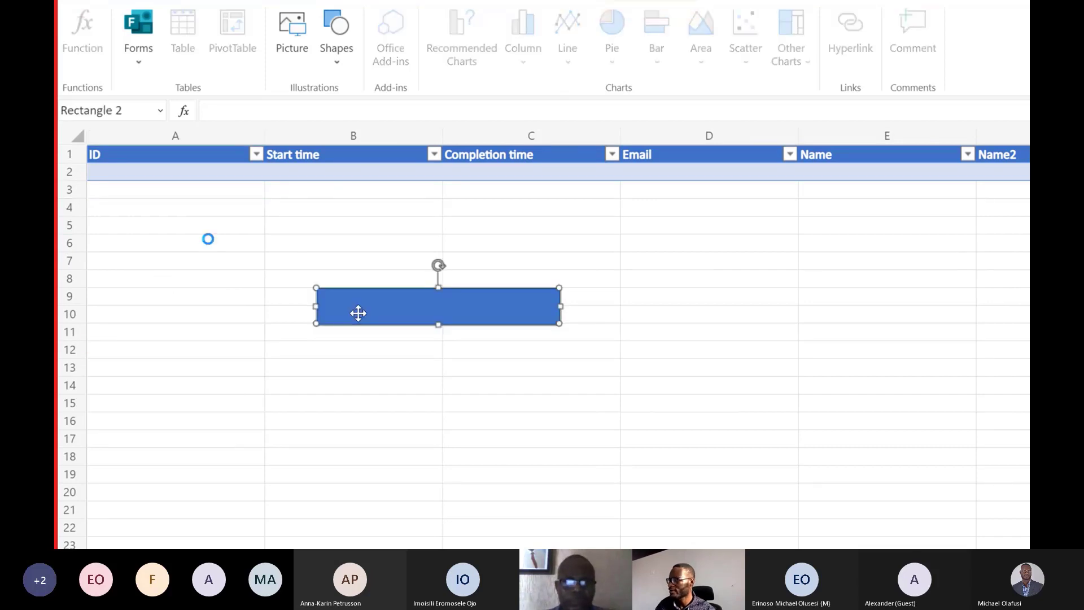
left_click(240, 376)
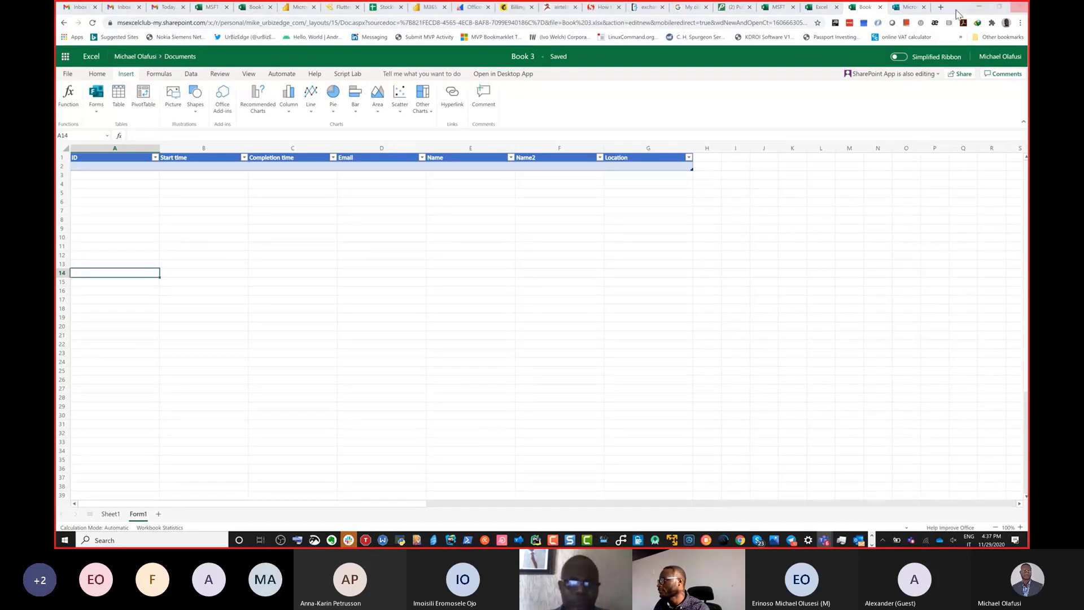
Open the Demo Excel Online form's response page in a new browser tab using its copied sharing link.
left_click(907, 8)
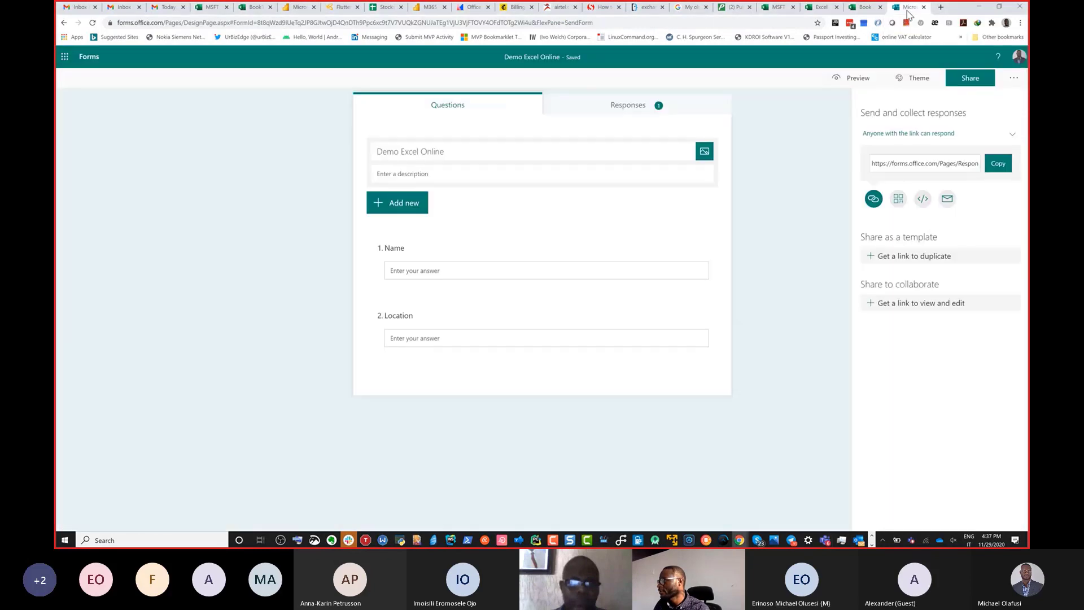
left_click(940, 8)
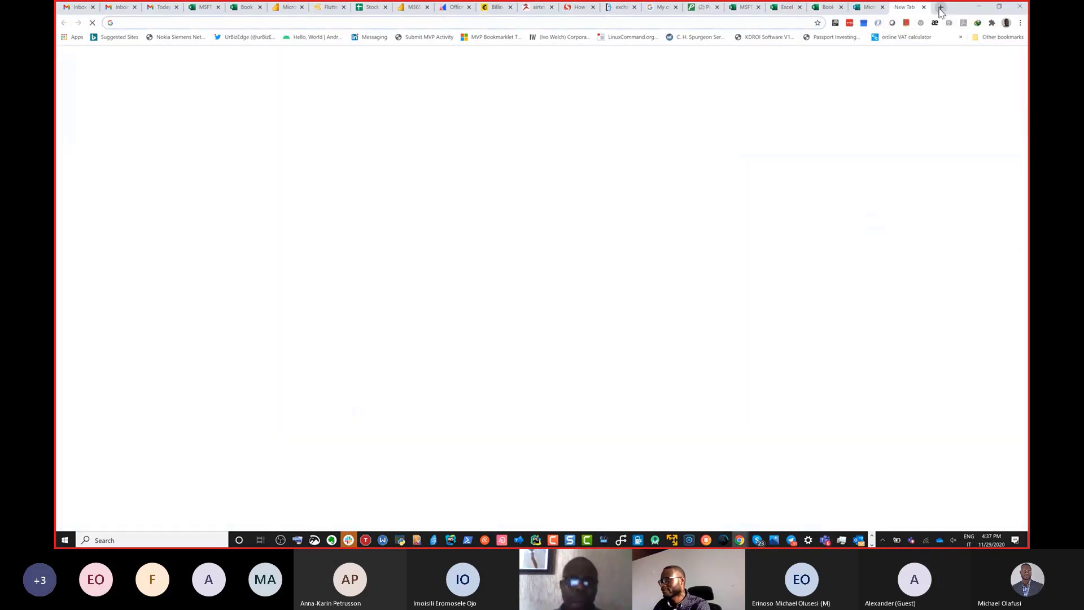
type("https://forms.office.com/Pages/ResponsePage.aspx?id=8t8qWzd9lUeTq2JP8GJtwOjD4QnDTh9Ppc6xc9t7V7VUQkZGNUJaTEg1VjU3VjFTOVY4OFdTOTg2Wi4u")
key("Return")
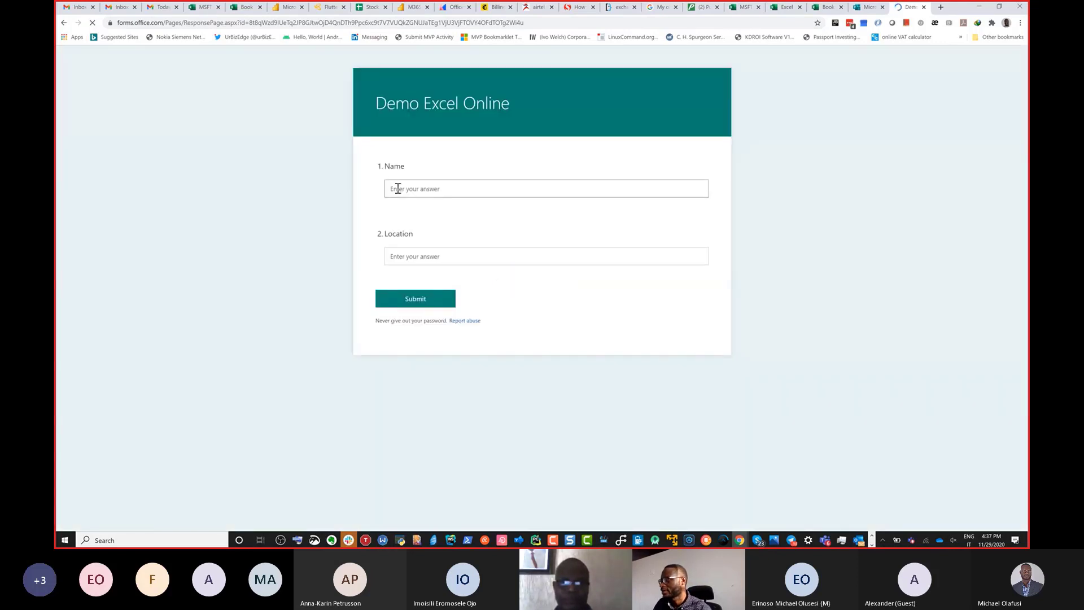
Fill in the respondent's first name and the location Lagos in the Demo Excel Online form, and submit the response.
left_click(398, 188)
type("Michael")
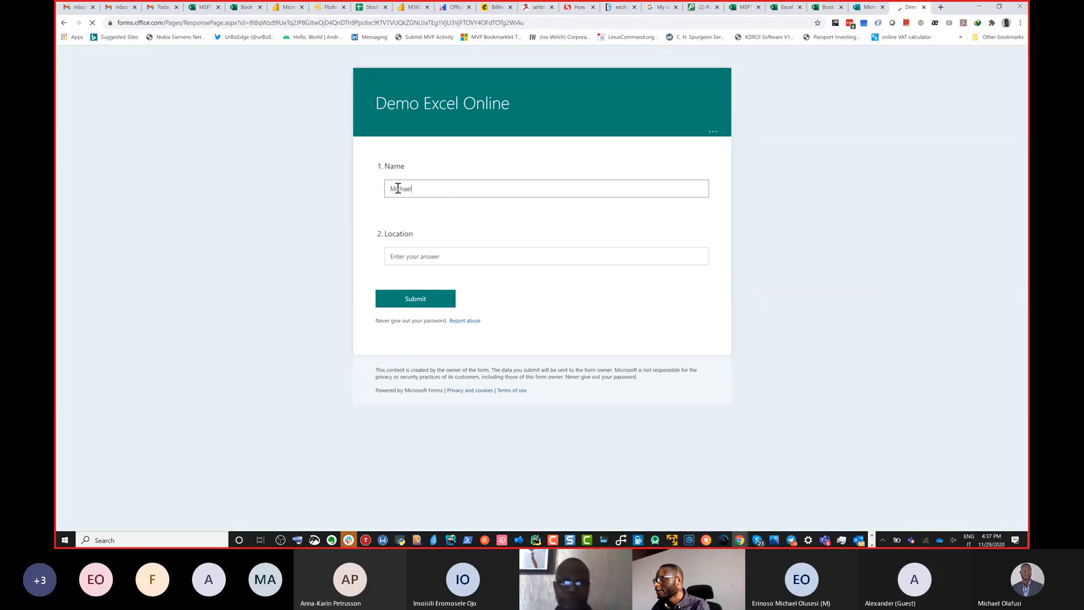
left_click(431, 256)
type("Lagos")
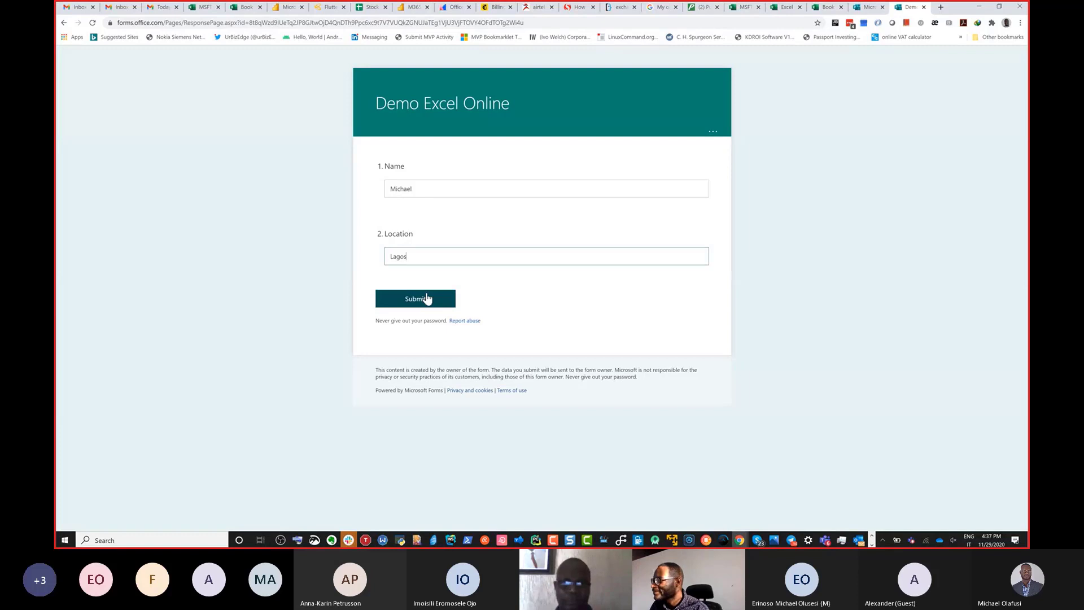
left_click(430, 300)
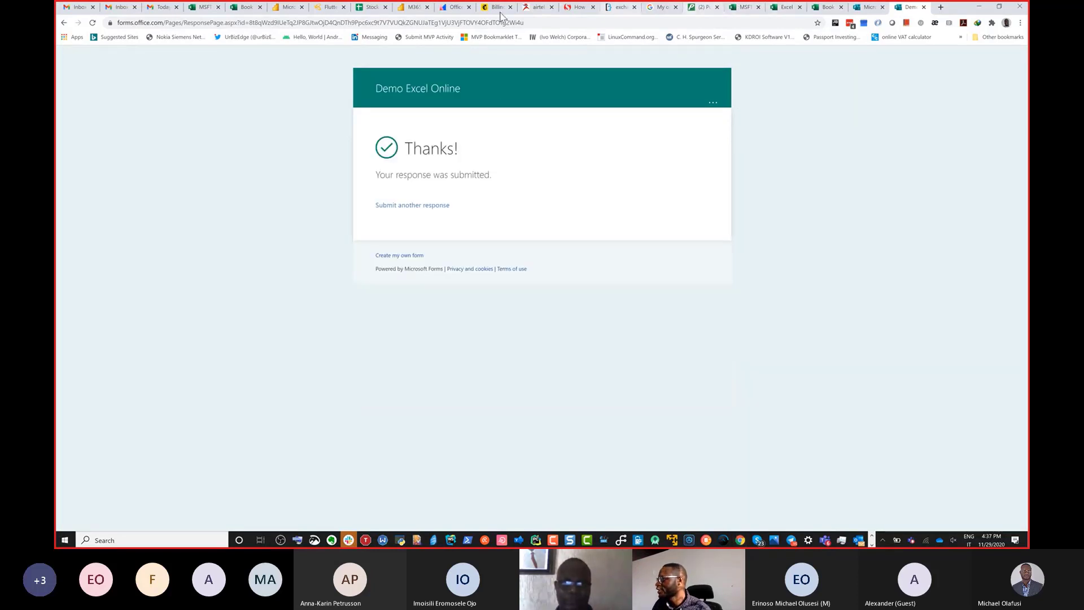
Return to Book 3 to check the submitted form responses and list the options for managing the linked form.
left_click(830, 9)
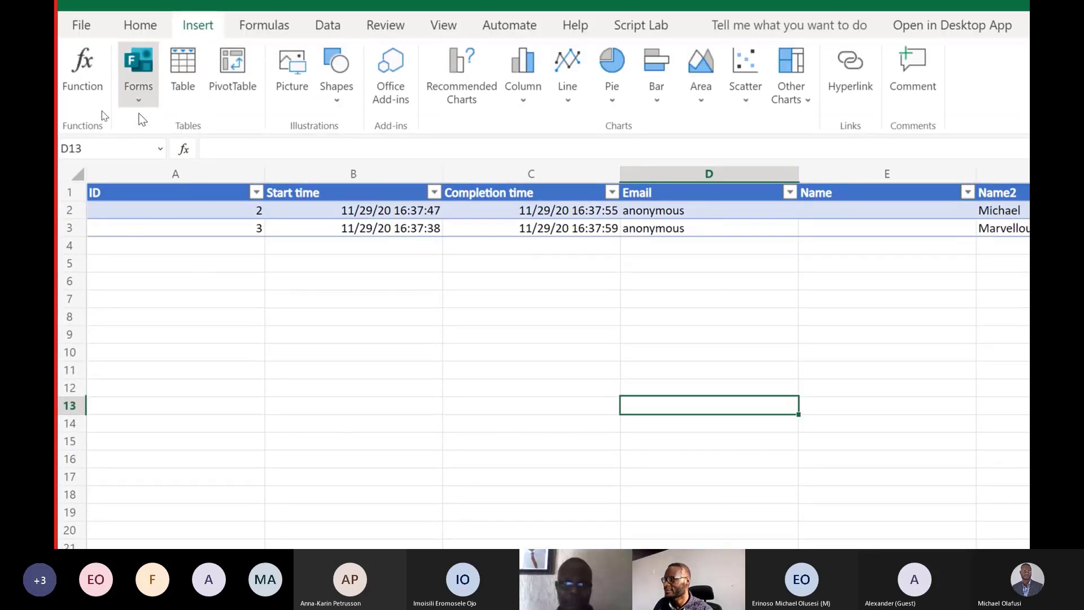
left_click(150, 102)
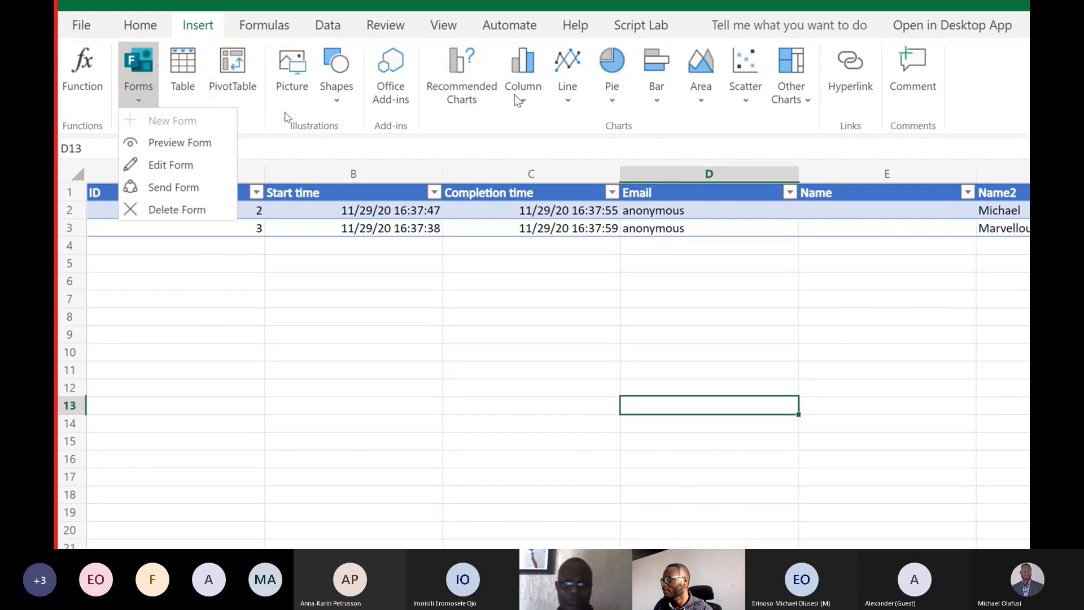
Review the line chart types and the waterfall, funnel, hierarchical, statistical and radar charts available for insertion.
left_click(804, 95)
left_click(804, 95)
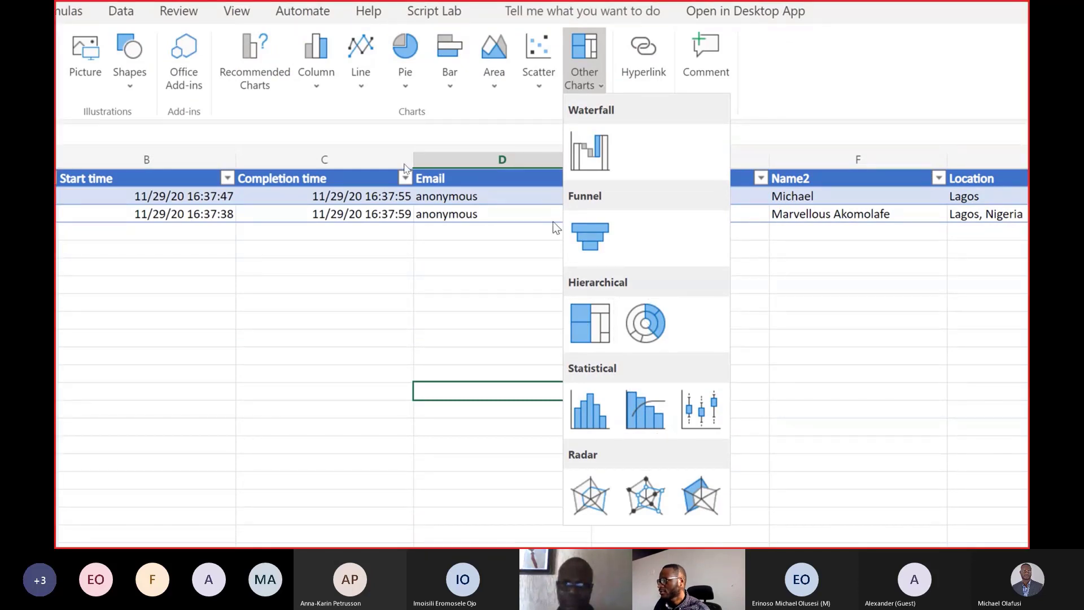
left_click(362, 84)
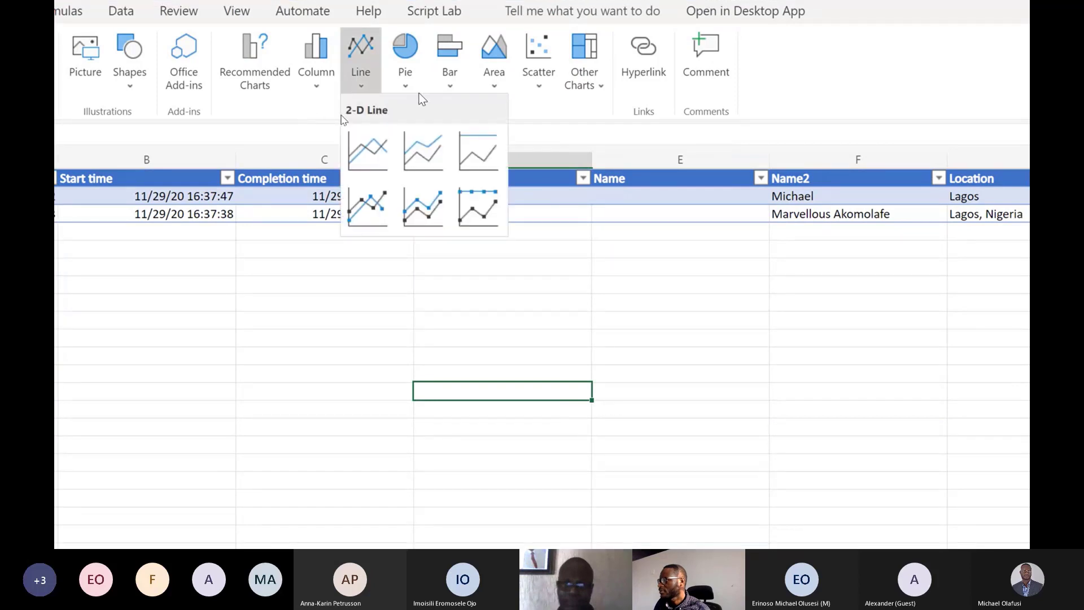
left_click(567, 91)
left_click(567, 90)
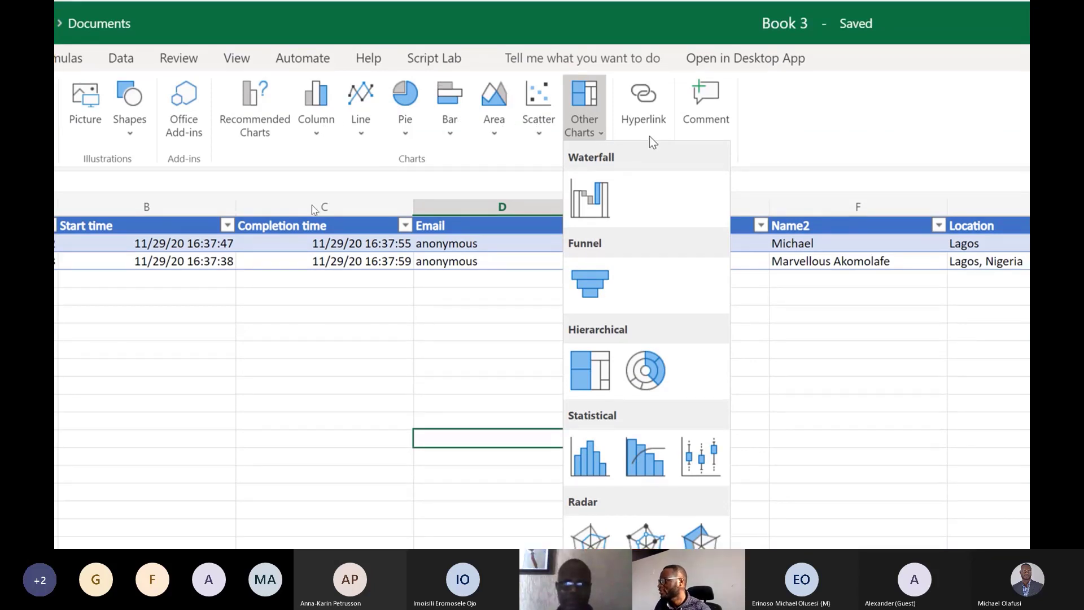
Enter the text "Our website" in cell C10 below the form responses table.
left_click(319, 390)
left_click(319, 390)
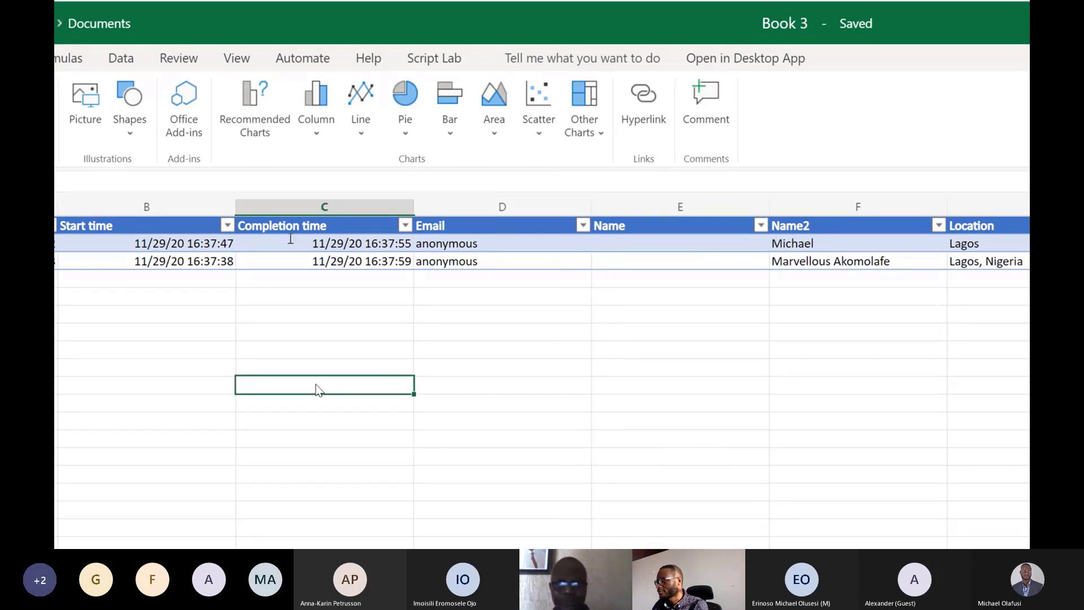
type("Our website")
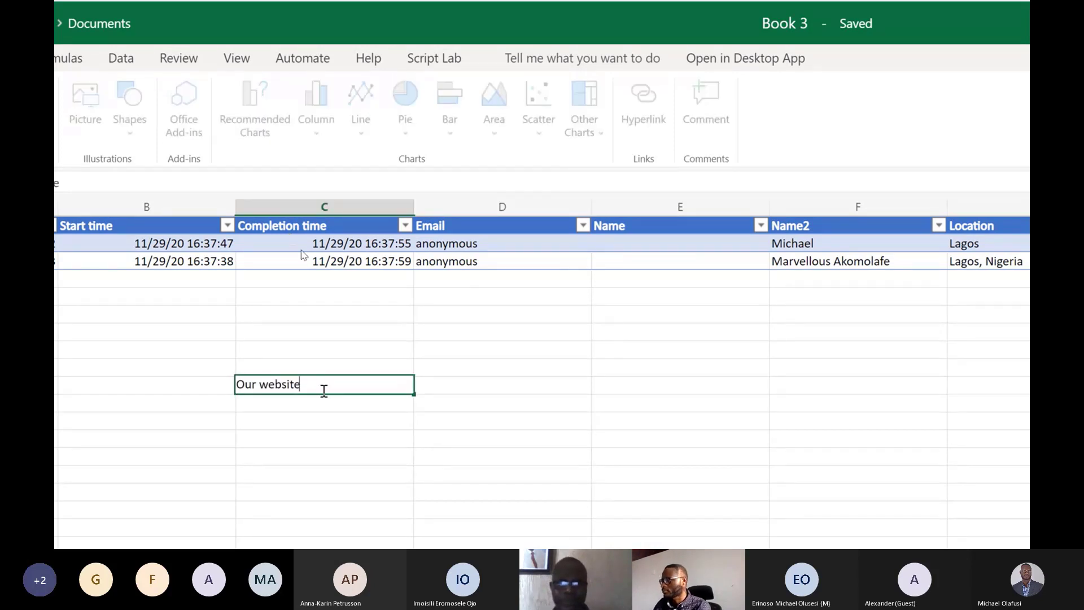
key("ctrl+Return")
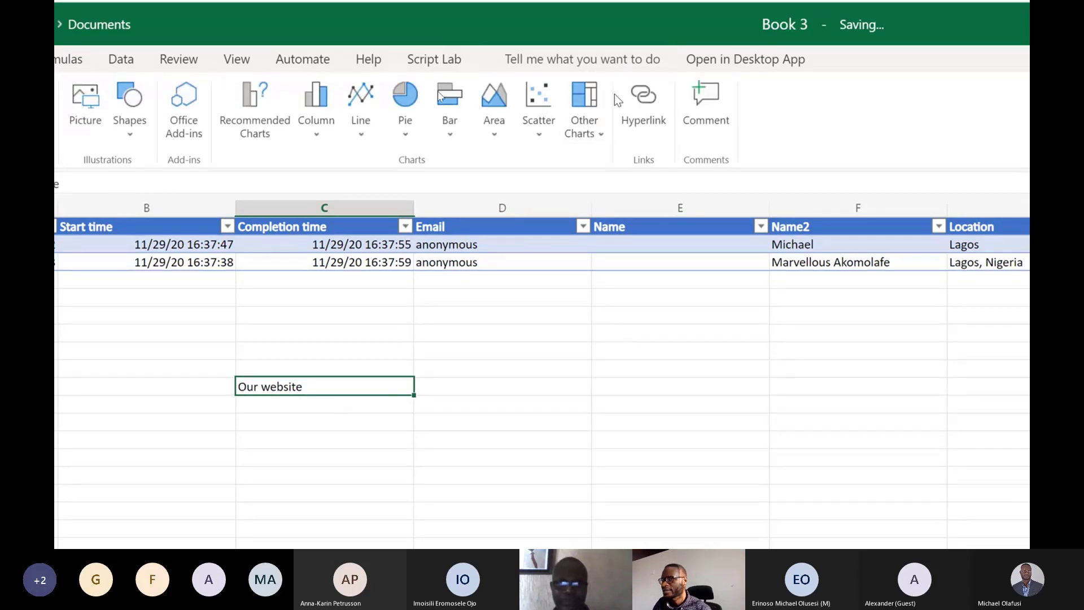
left_click(634, 102)
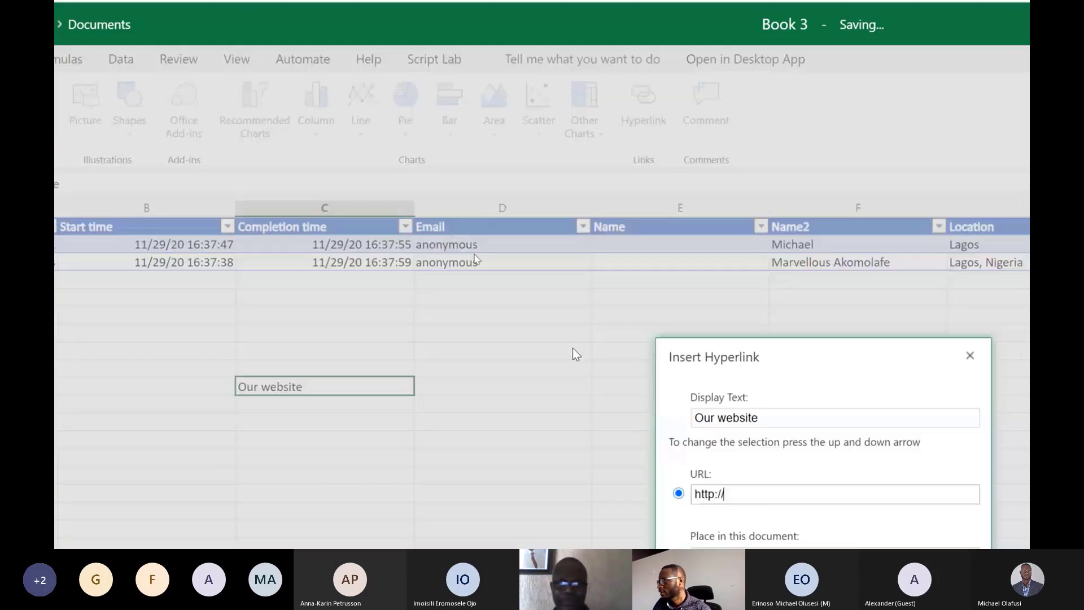
type("w")
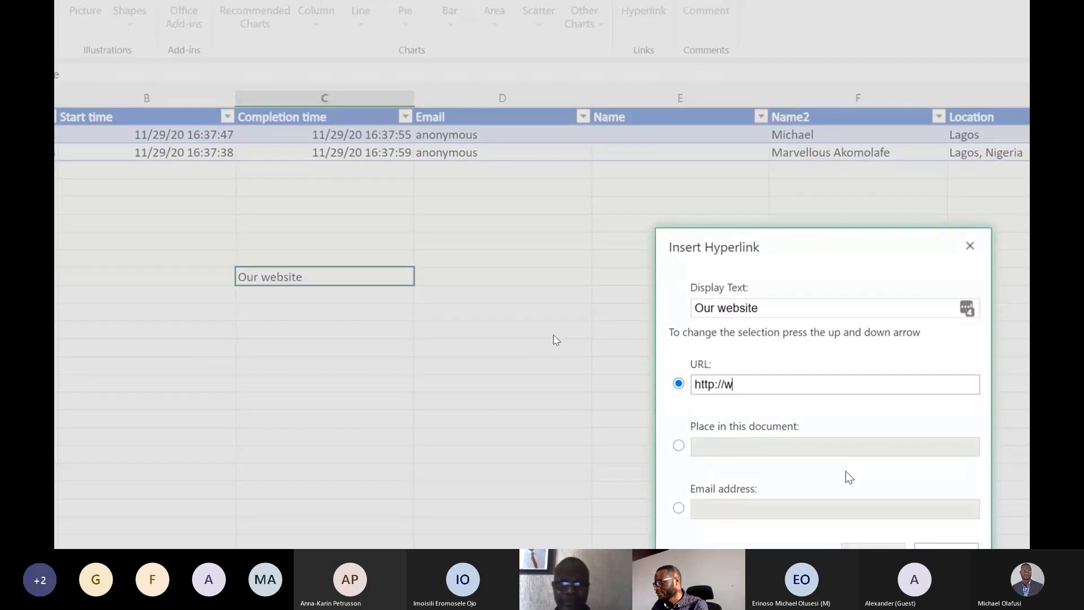
type("ww.urbiz")
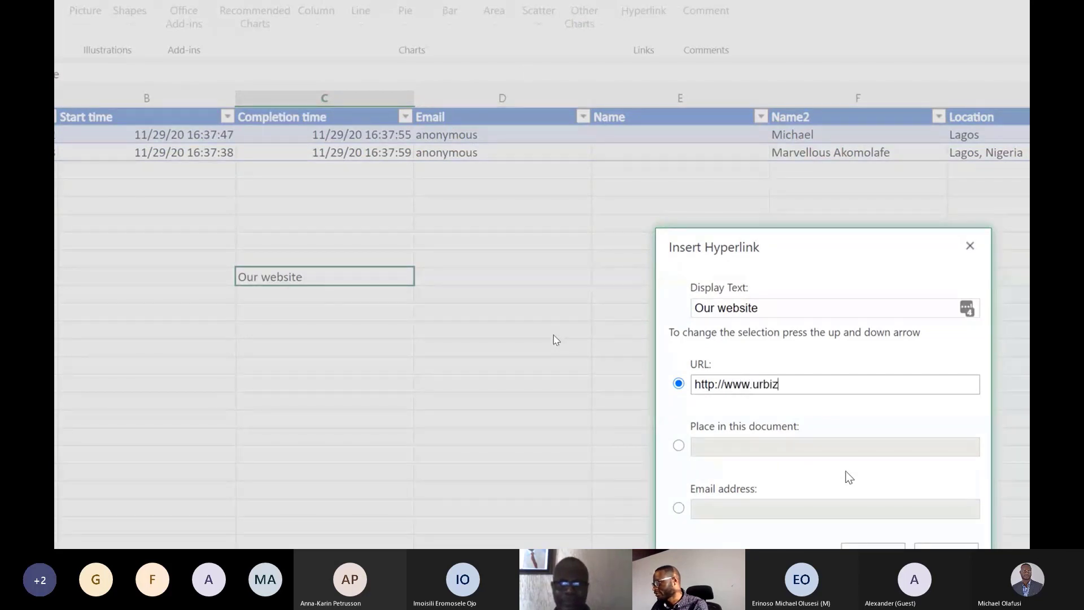
type("edge.com")
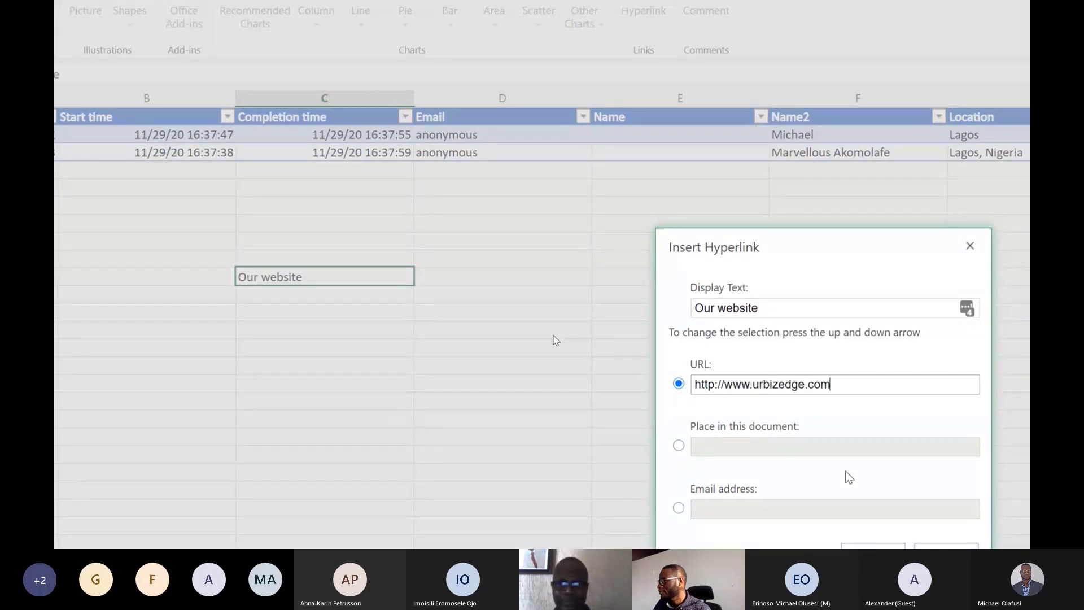
left_click(873, 546)
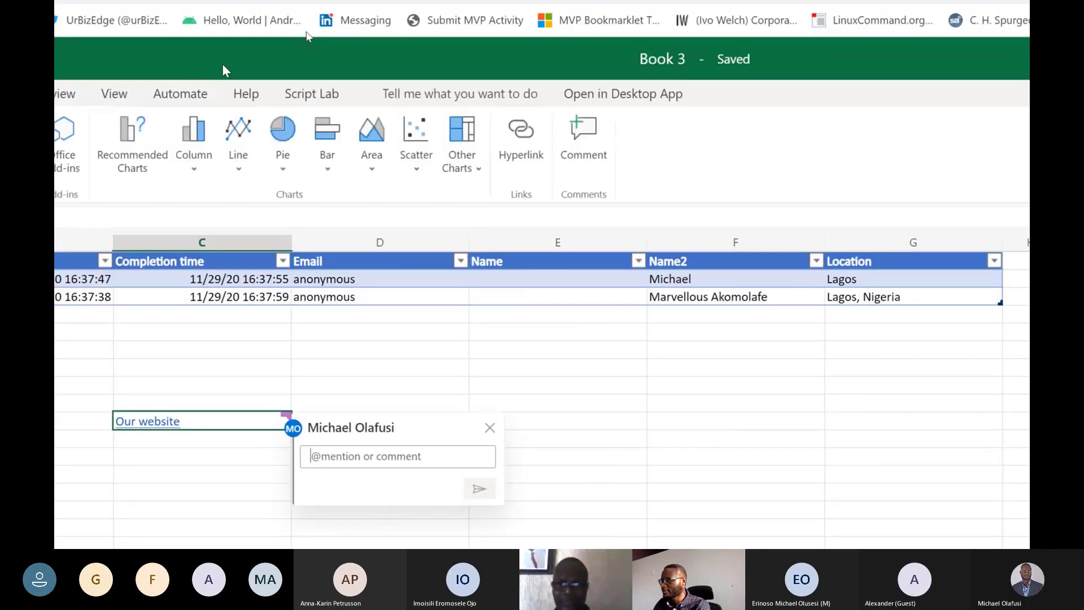
type("Hey")
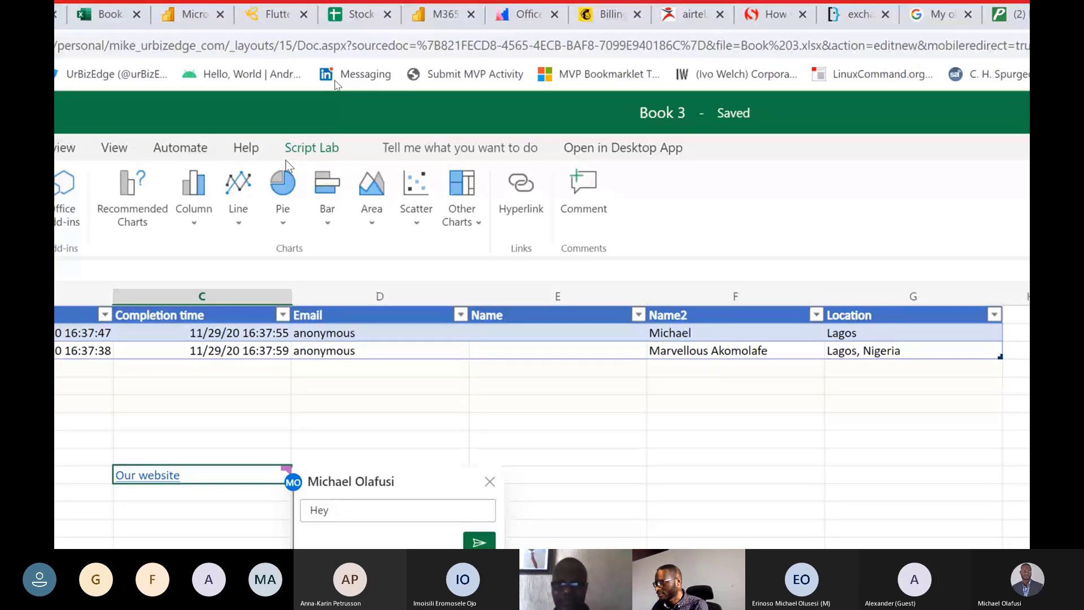
type(" @")
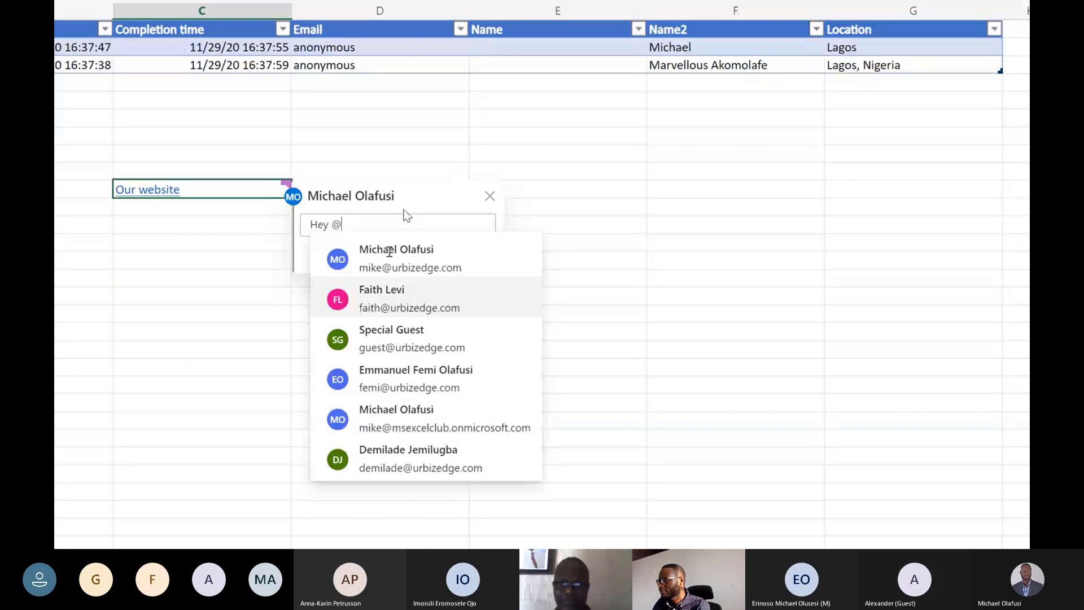
key("Return")
type("Ki")
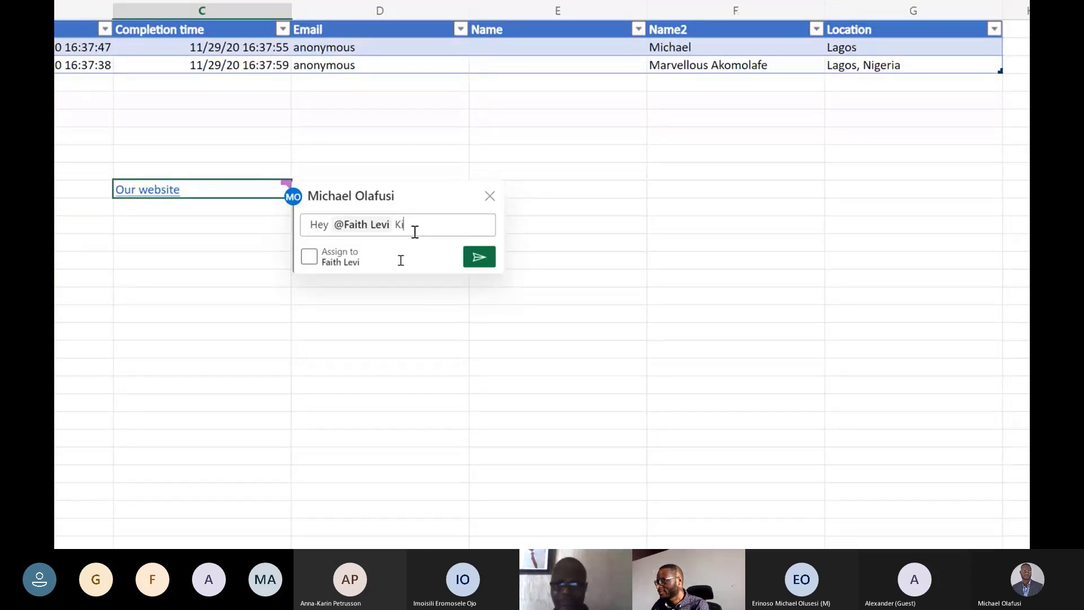
type("ndly loo")
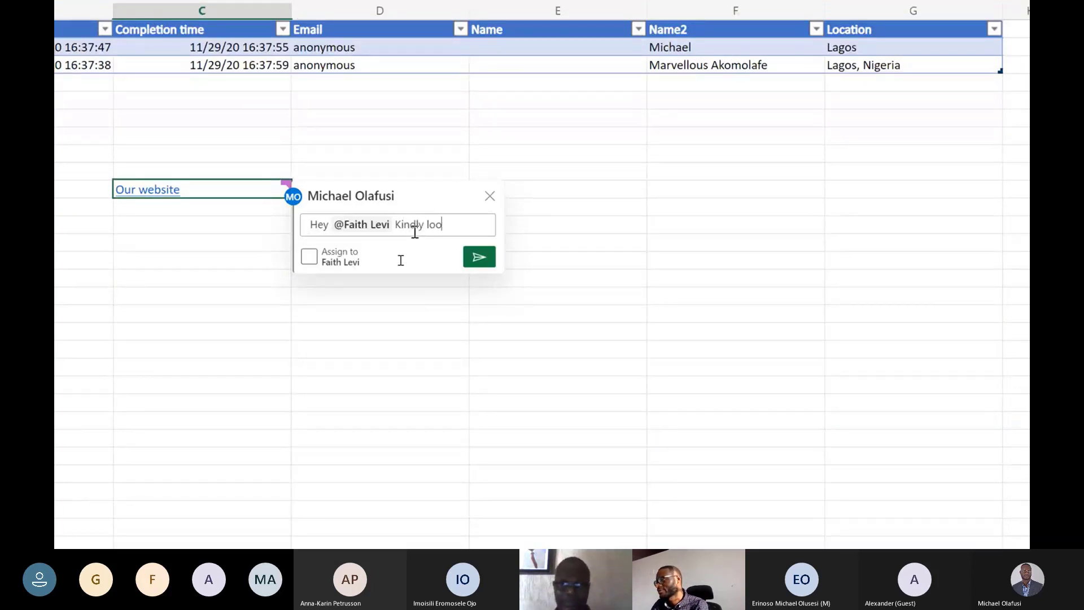
type("k into this")
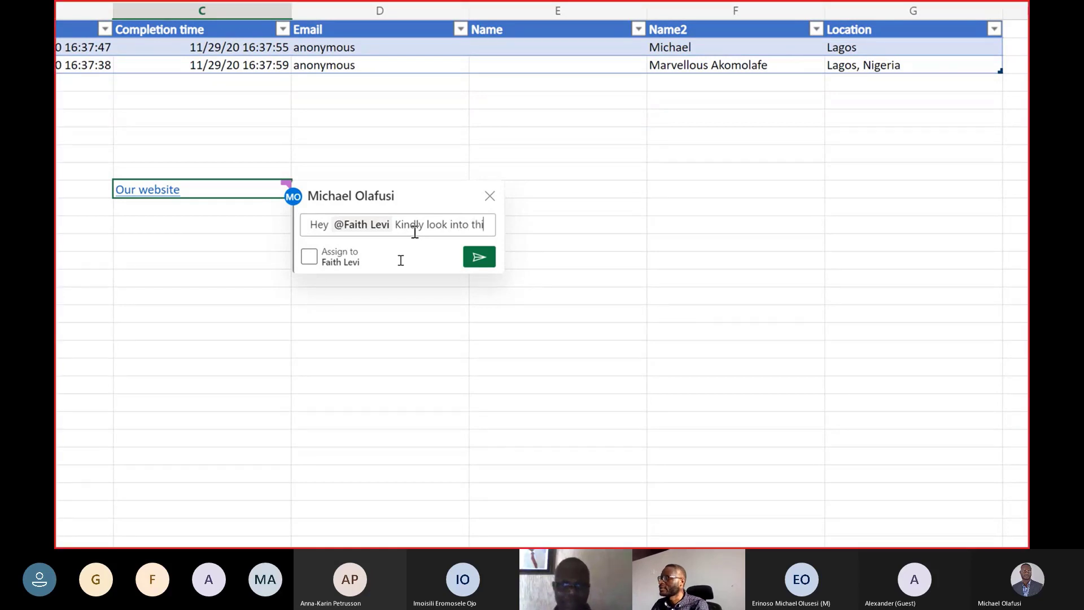
type(".")
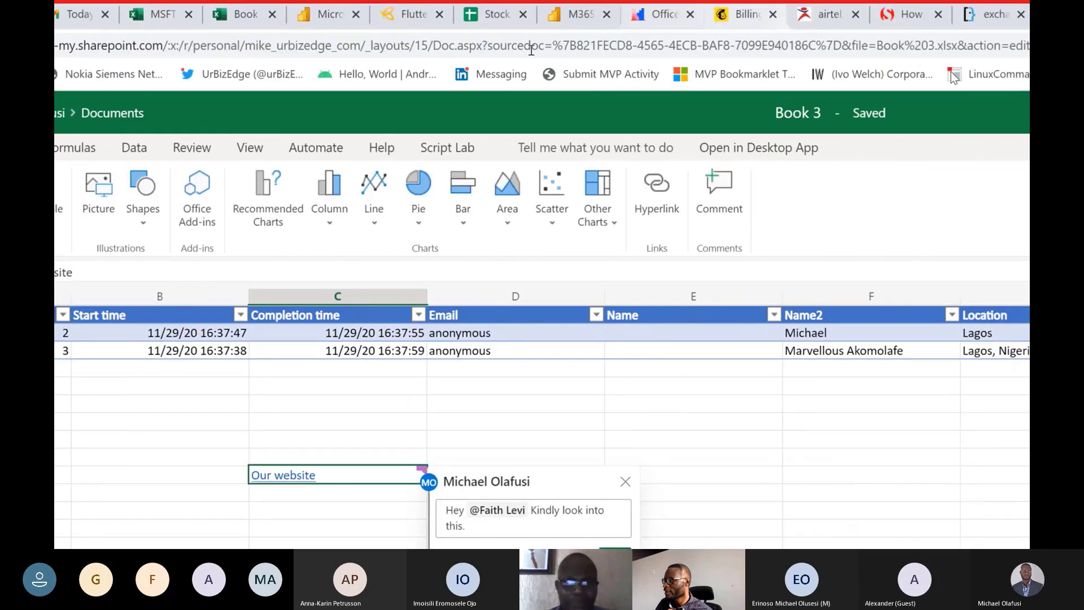
Review the workbook calculation options and the data connection, data type, sorting and data tools in Book 3.
left_click(249, 148)
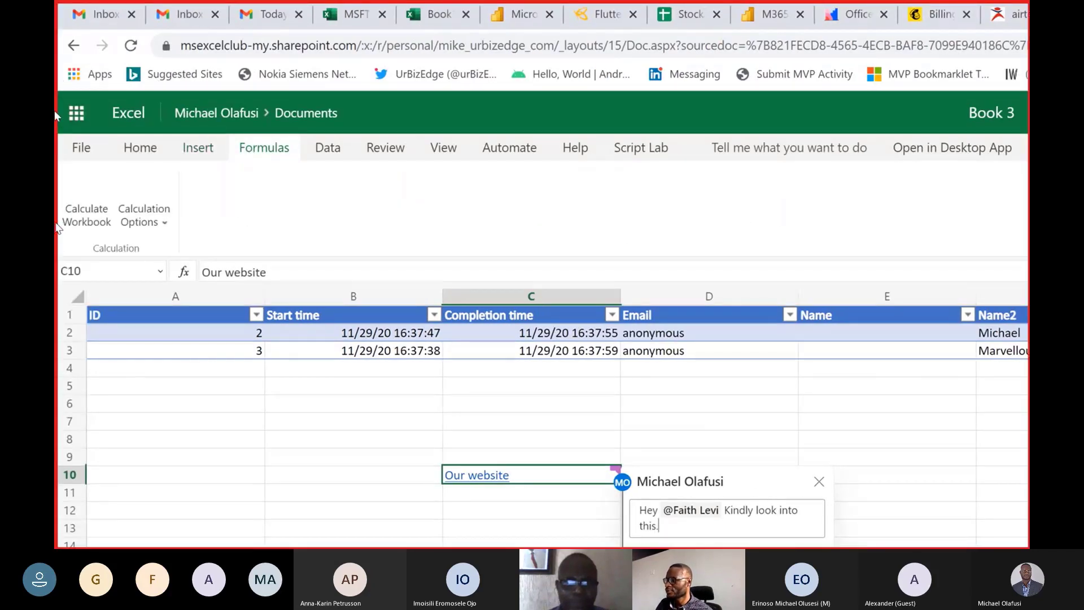
left_click(197, 148)
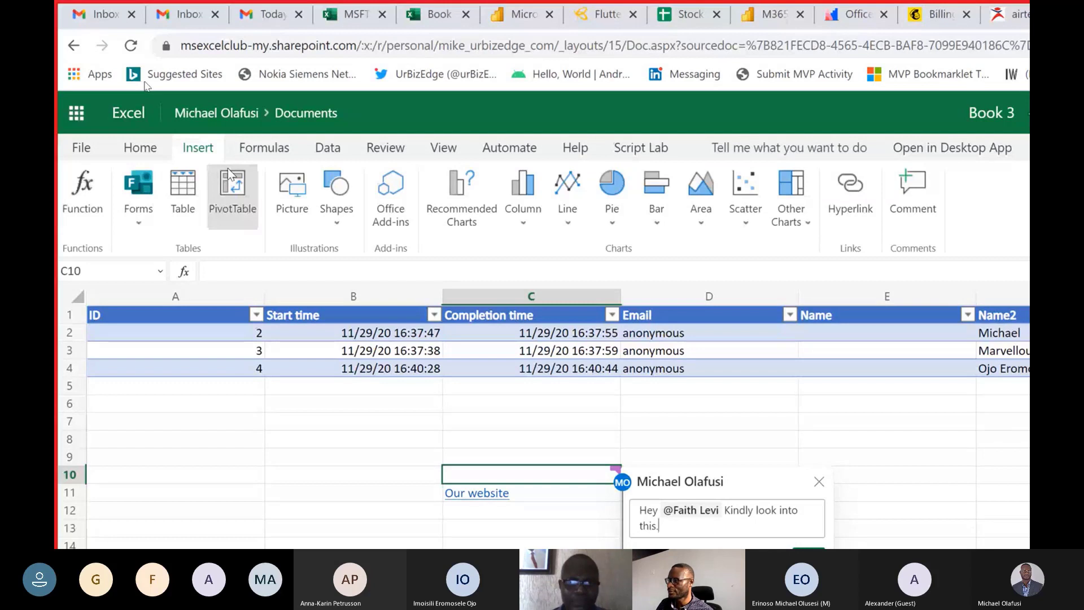
left_click(265, 147)
left_click(143, 197)
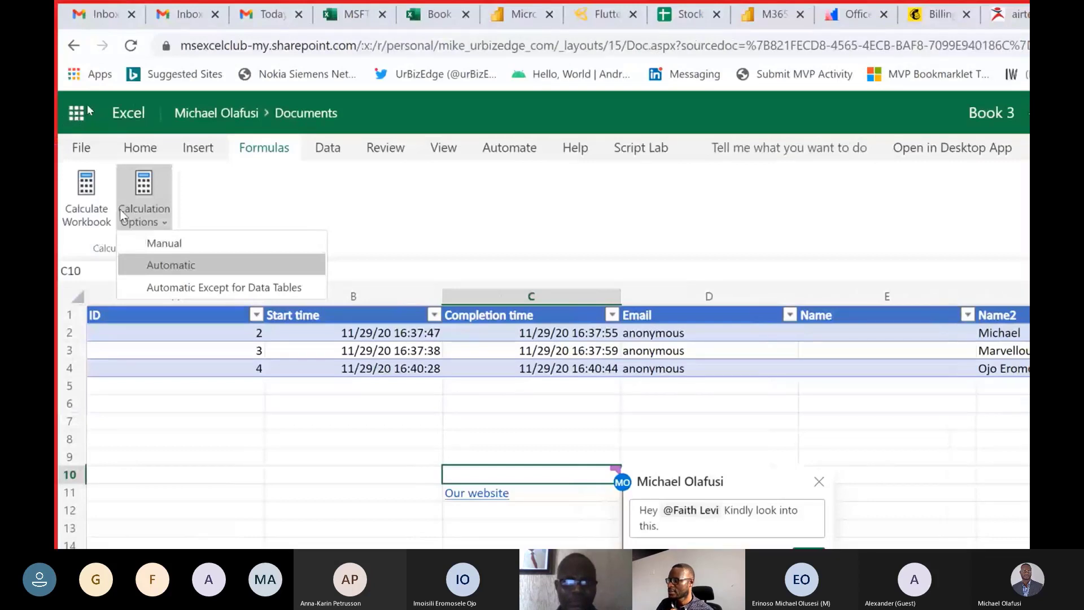
left_click(326, 154)
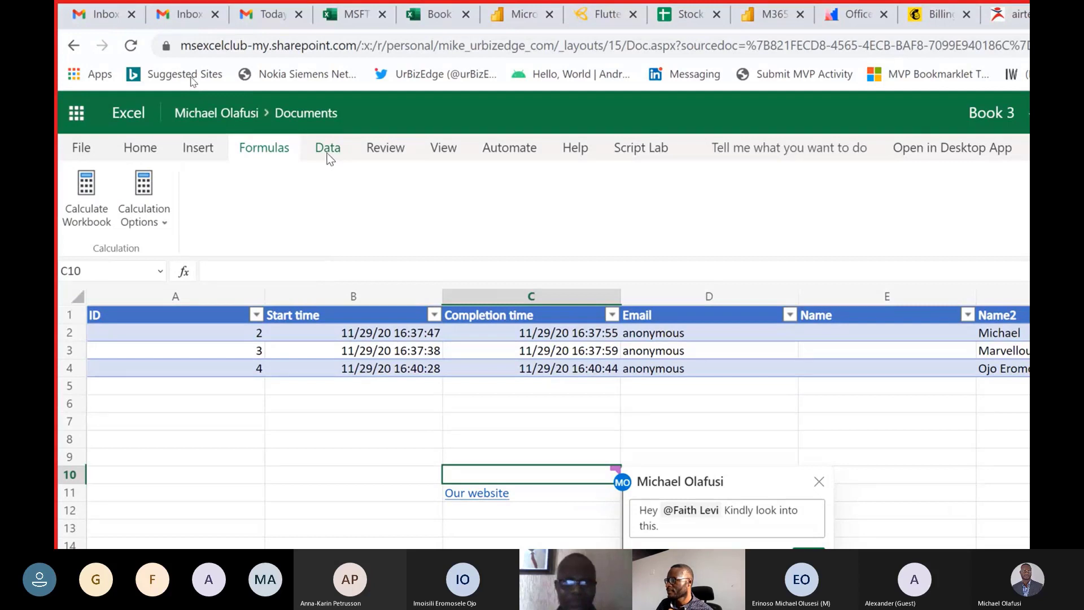
left_click(326, 154)
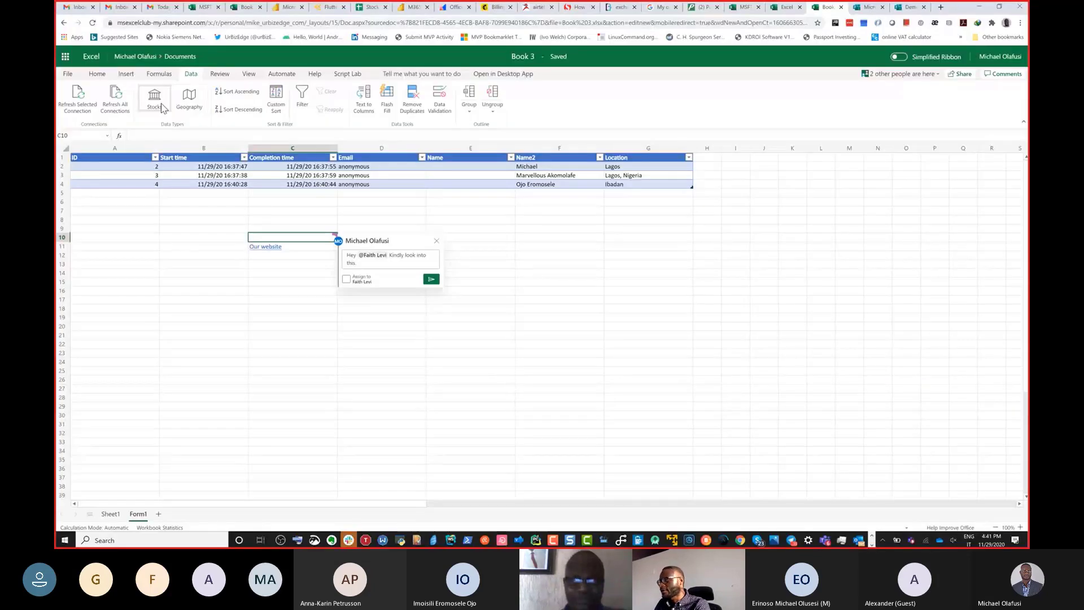
Switch to the MSFT 365 Developer Bootcamp Demo Data workbook in desktop Excel and review its Get Data sources and data types.
key("alt+Tab")
key("Tab")
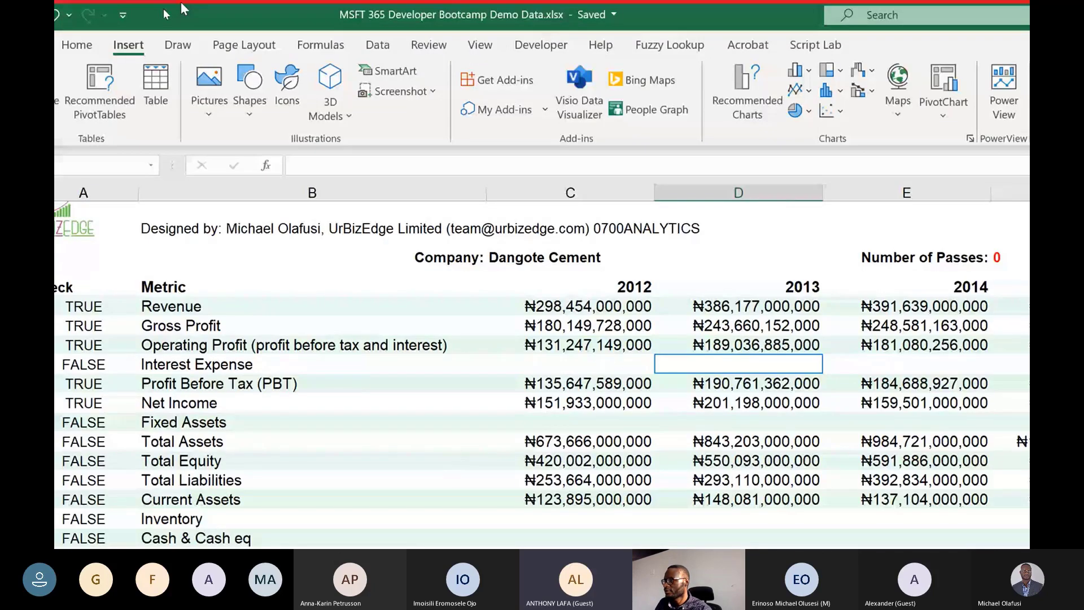
left_click(378, 45)
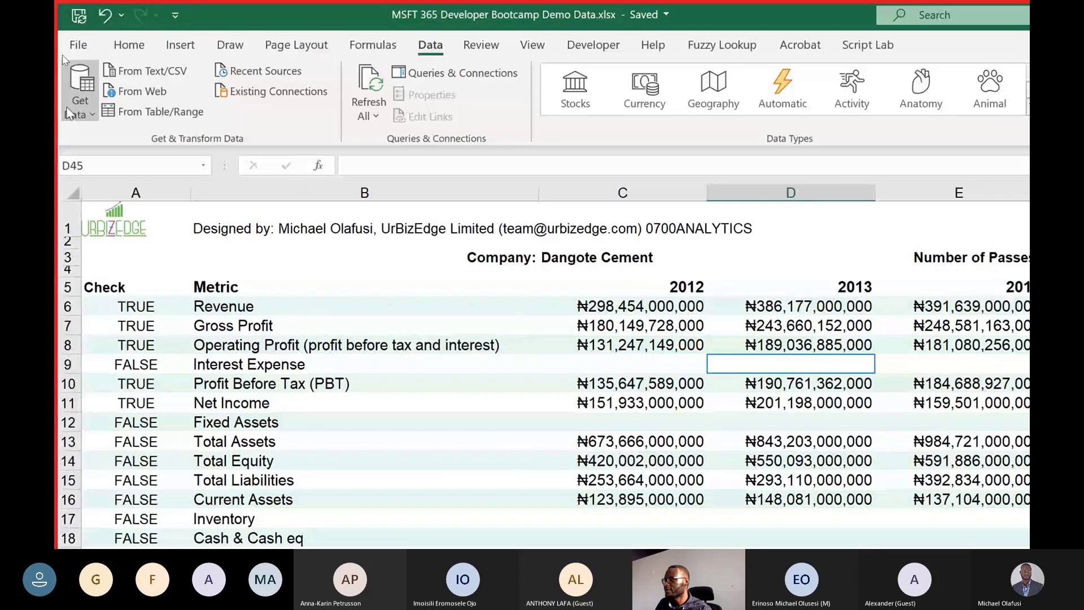
left_click(70, 112)
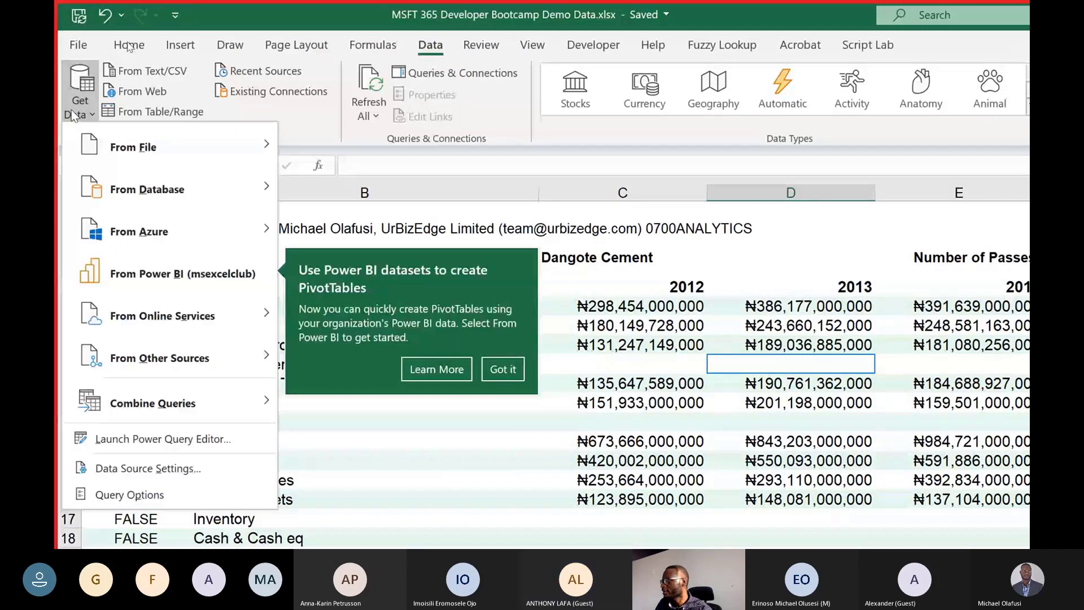
left_click(71, 111)
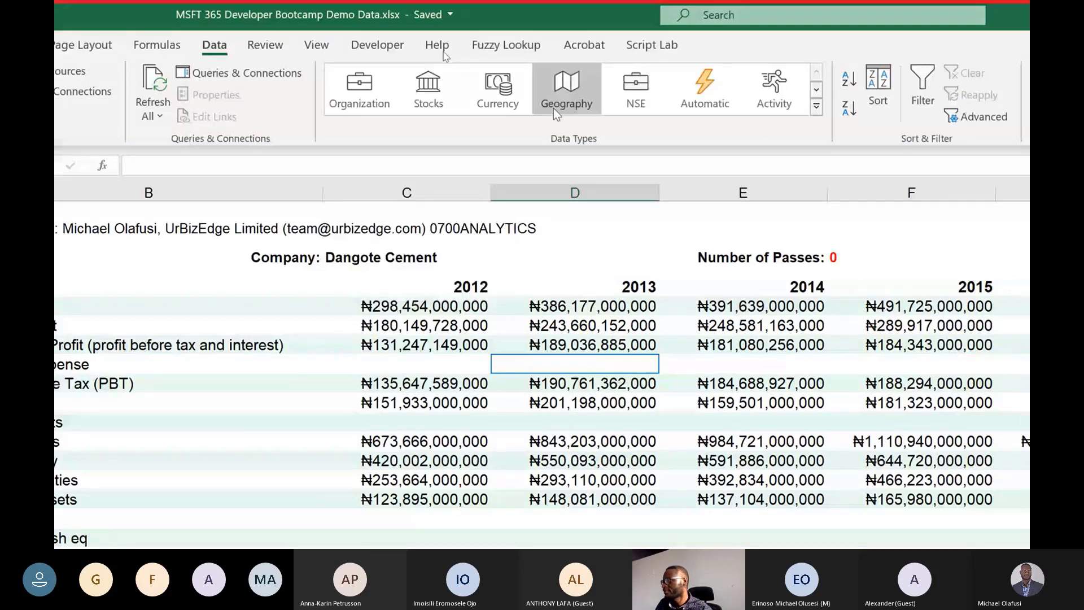
left_click(816, 107)
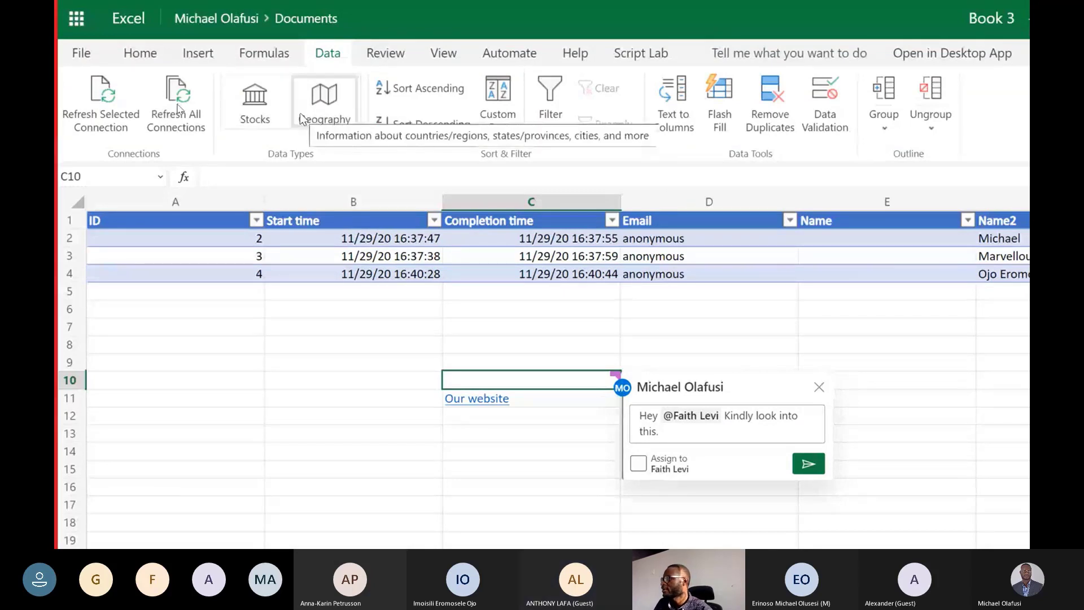
Return to Book 3 in Excel Online and examine its workbook statistics.
left_click(559, 109)
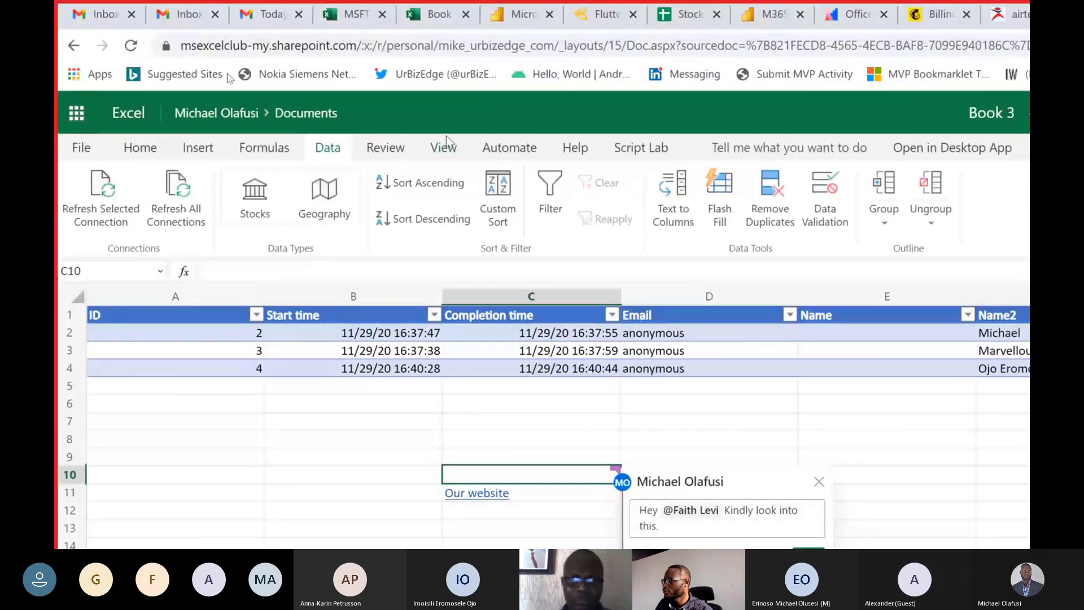
left_click(386, 149)
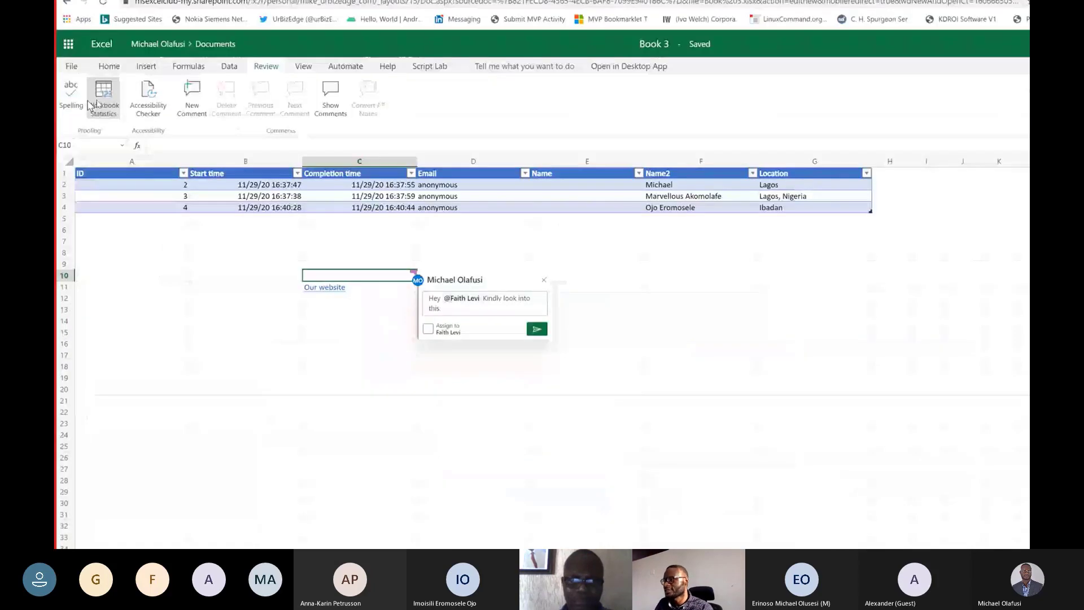
left_click(90, 97)
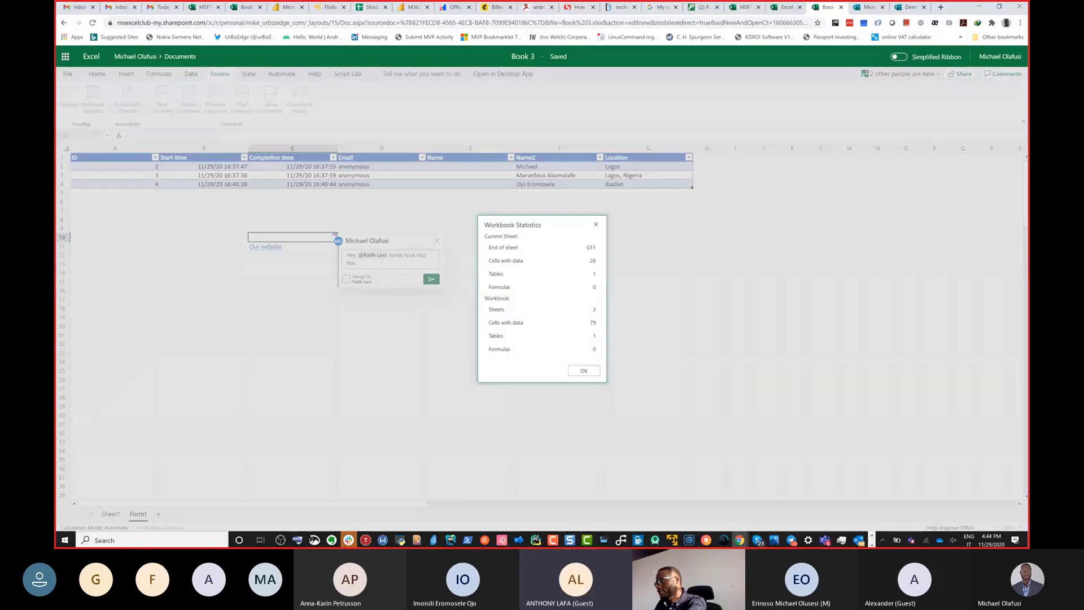
key("Escape")
left_click(92, 213)
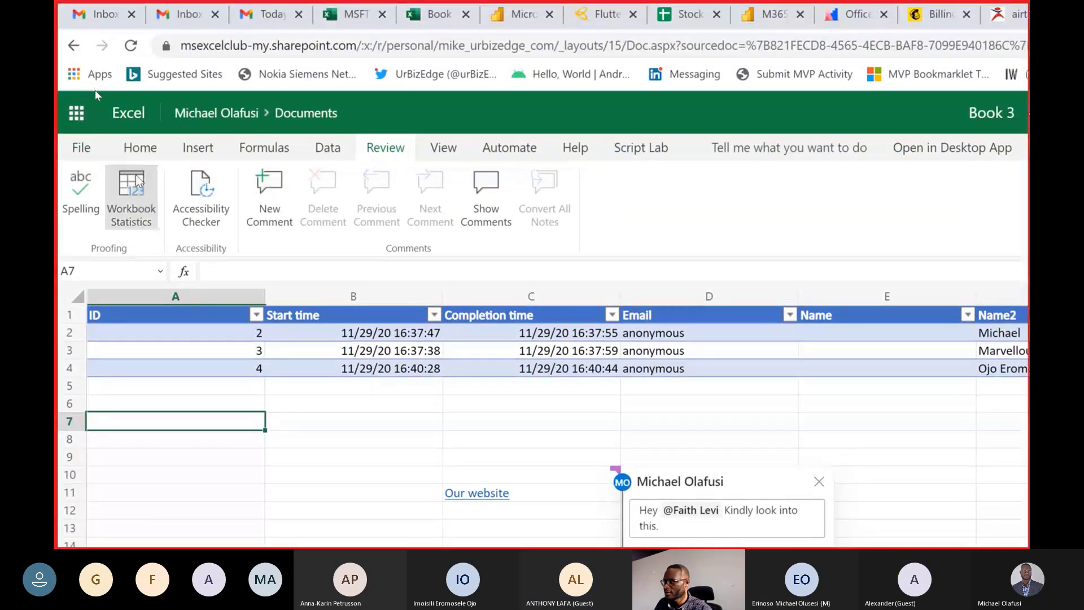
left_click(144, 202)
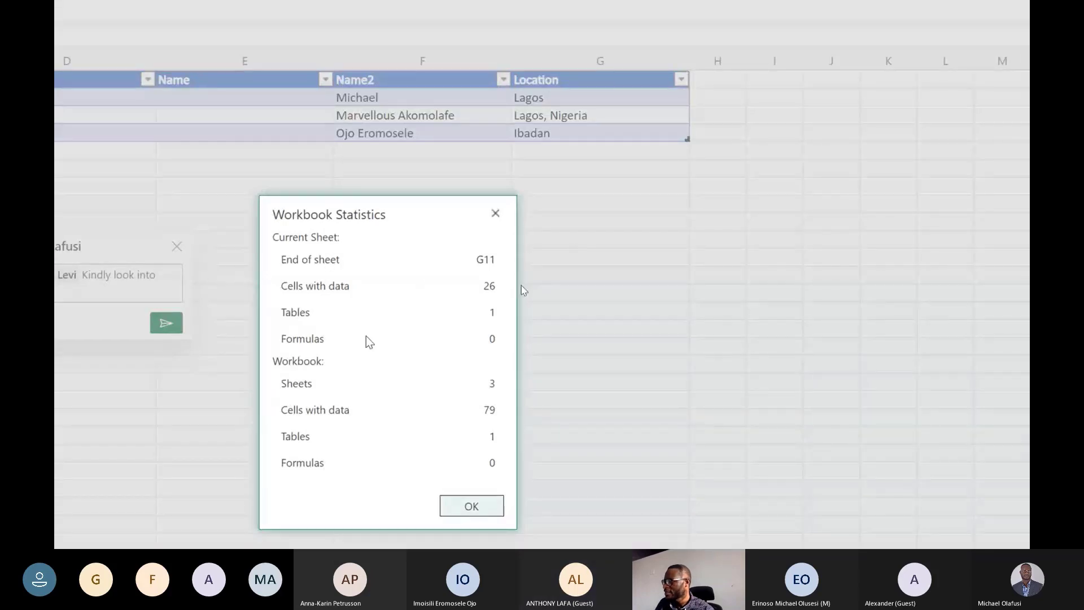
left_click(496, 213)
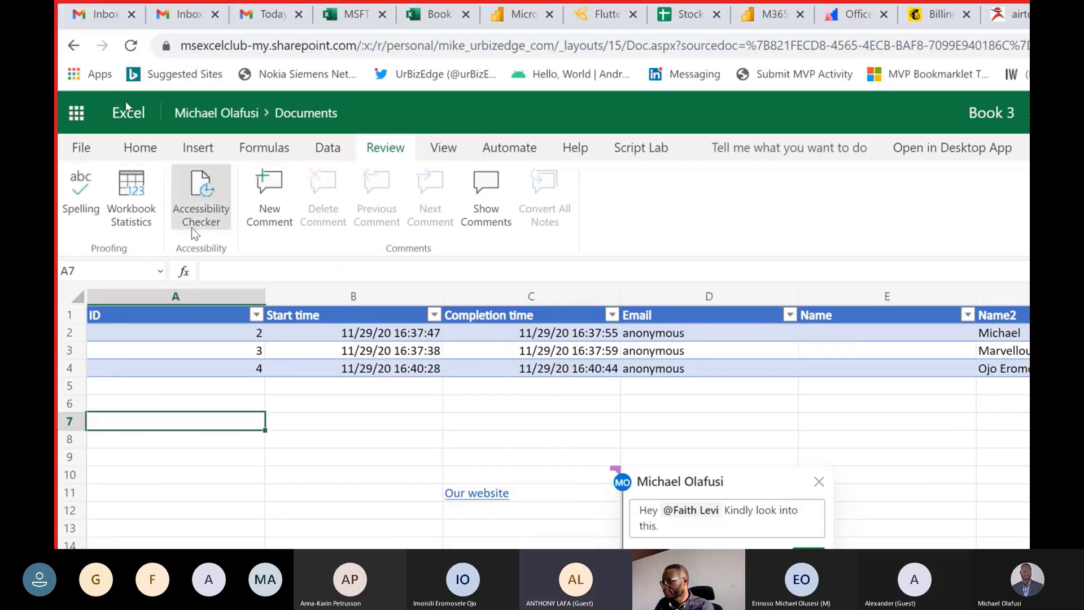
Switch to the desktop Excel demo workbook and review its proofing tools, including Workbook Statistics.
key("alt+Tab")
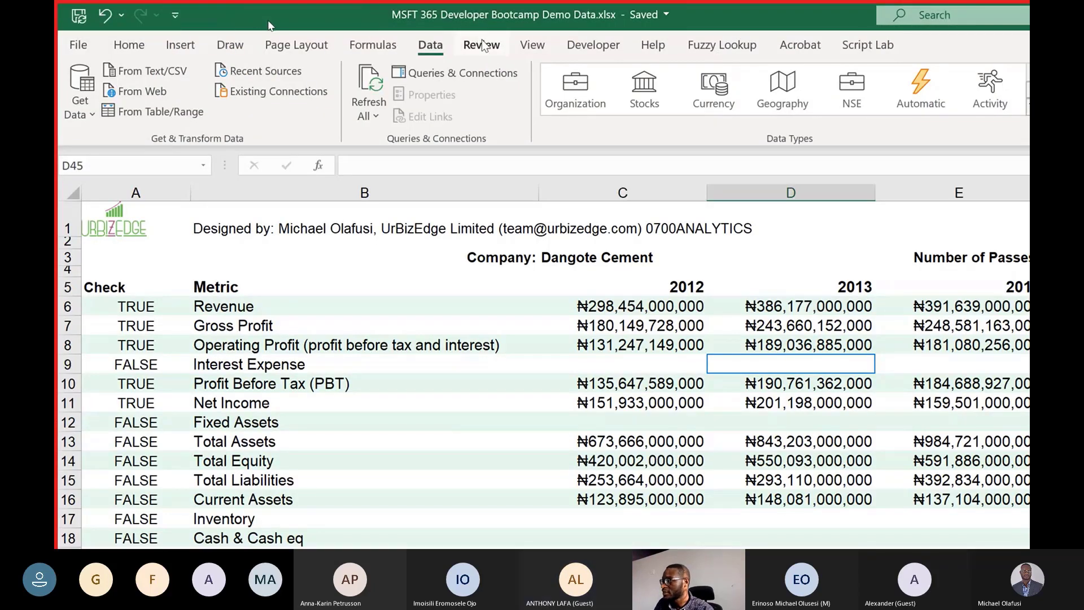
left_click(482, 47)
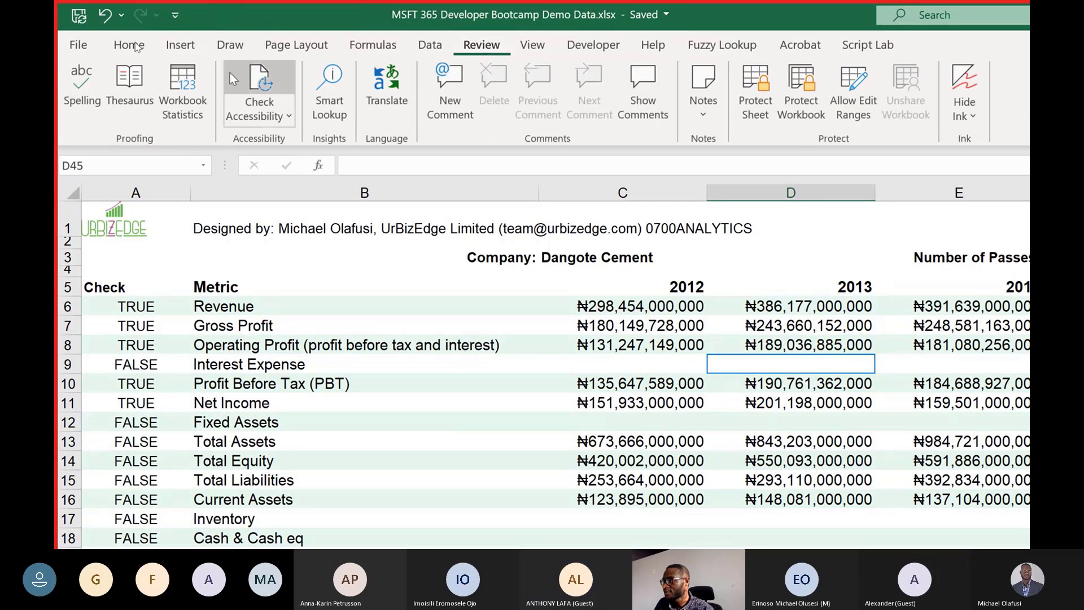
left_click(194, 104)
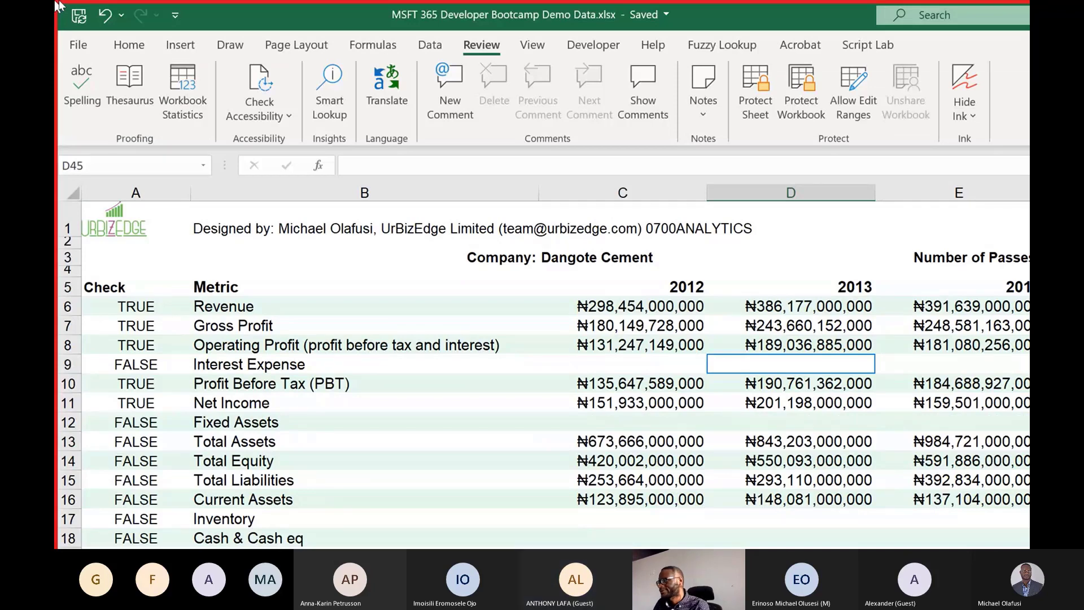
Switch back to Book 3 in Excel Online, close the accessibility check results and review the commands for adding comments.
key("alt+Tab")
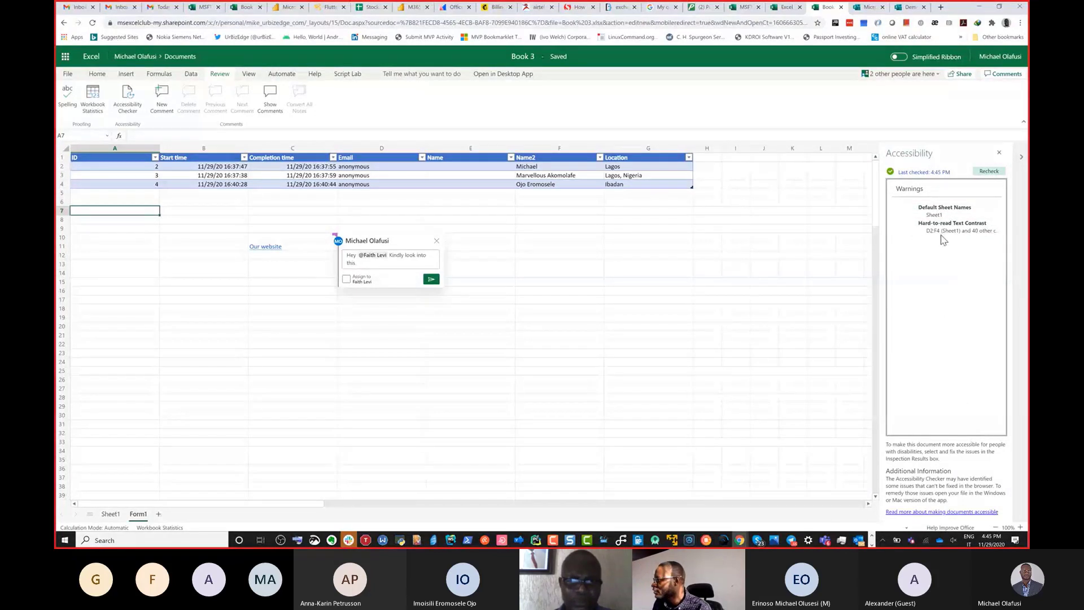
left_click(997, 154)
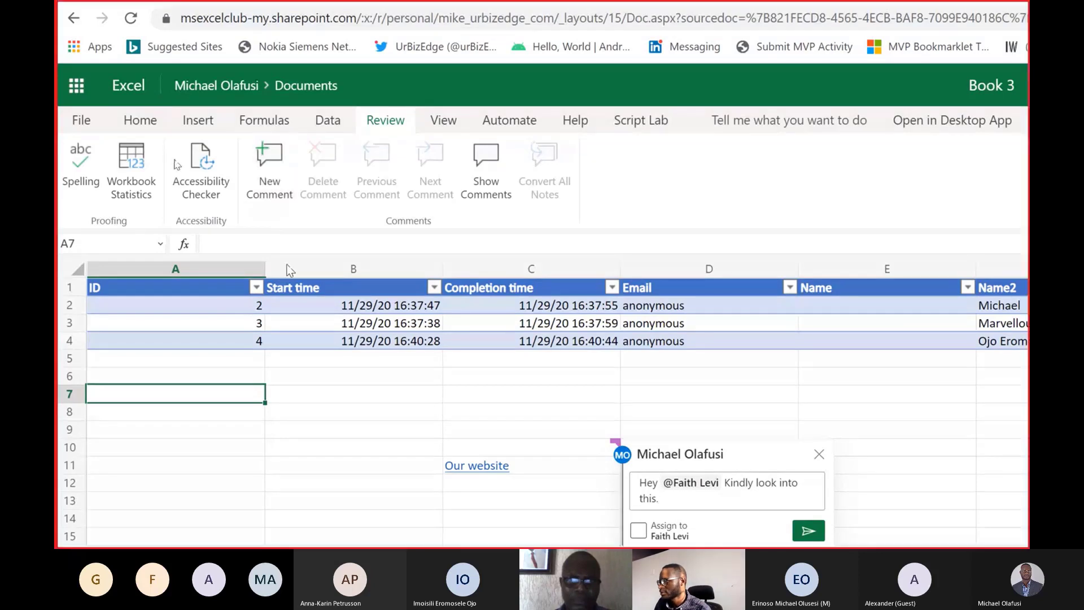
left_click(280, 122)
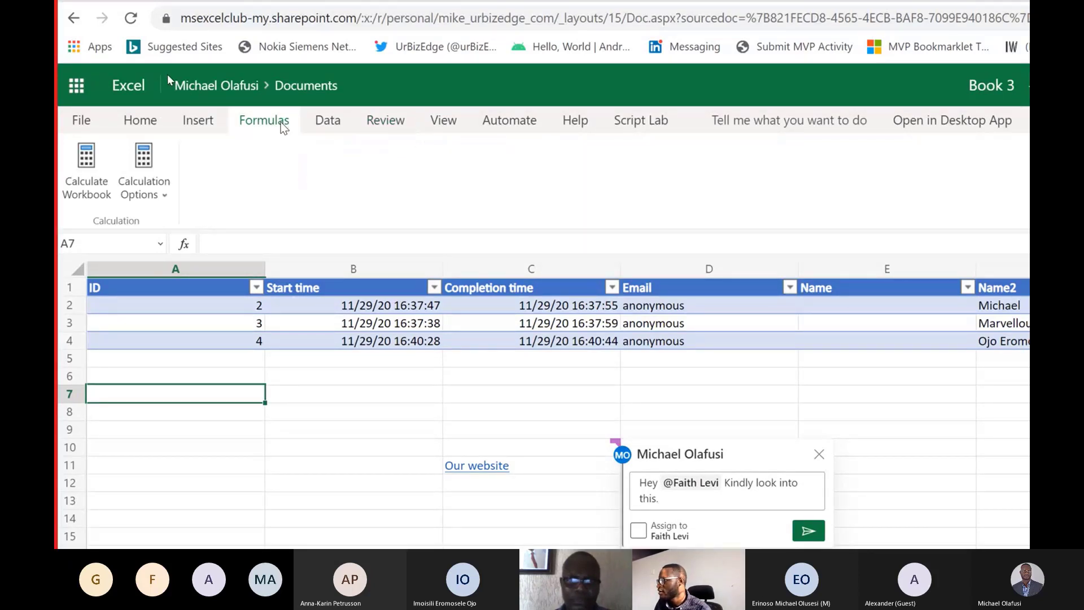
left_click(207, 126)
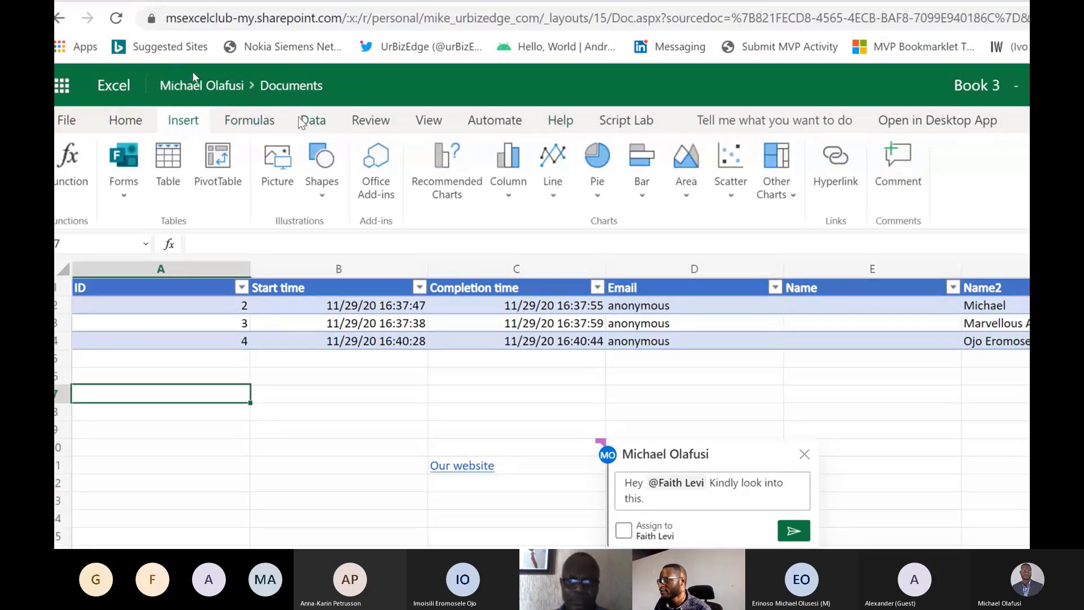
left_click(353, 120)
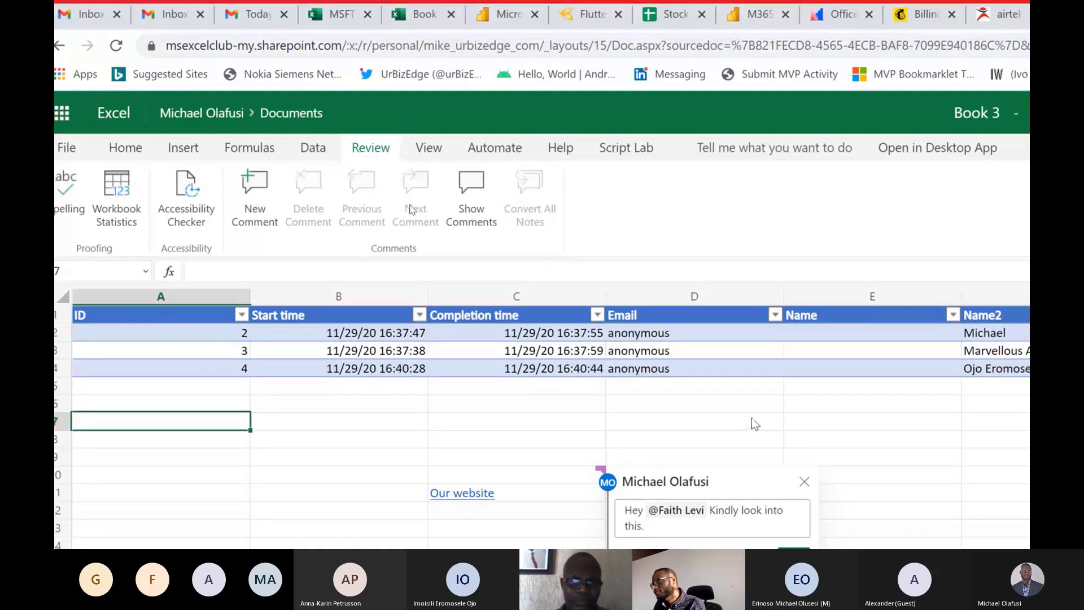
Switch to the demo workbook in desktop Excel and draft a comment on the Revenue cell reading "Hello. Can someone update his for year 2020".
key("alt+Tab")
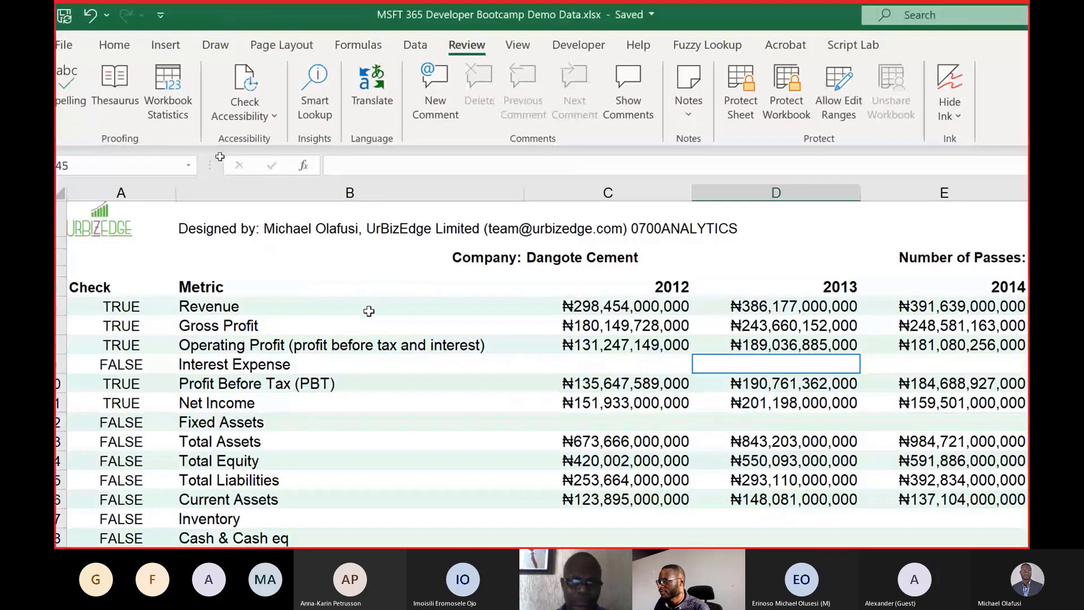
left_click(368, 311)
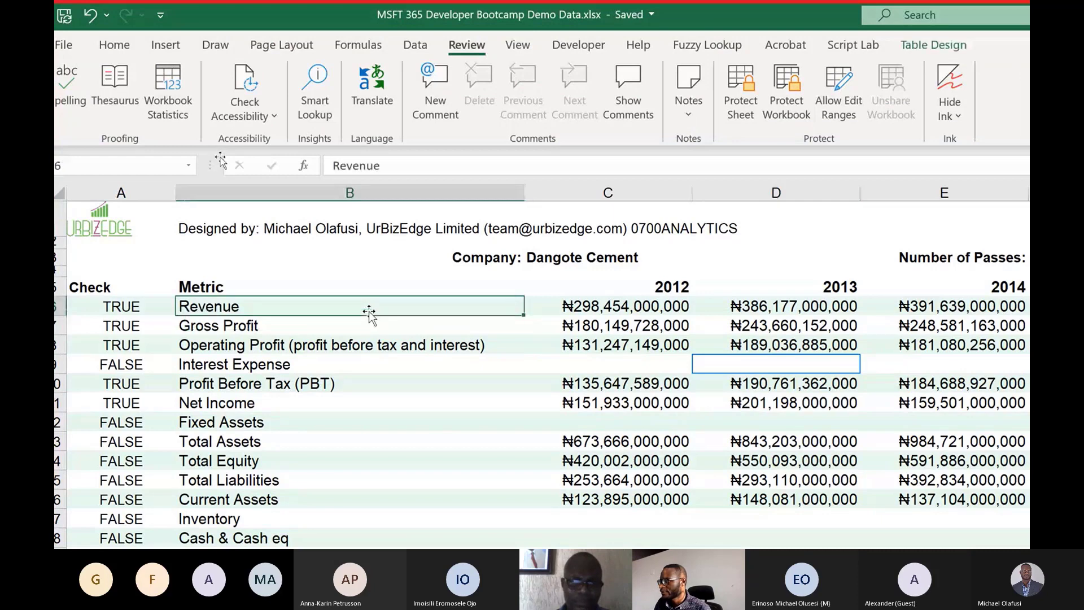
left_click(449, 108)
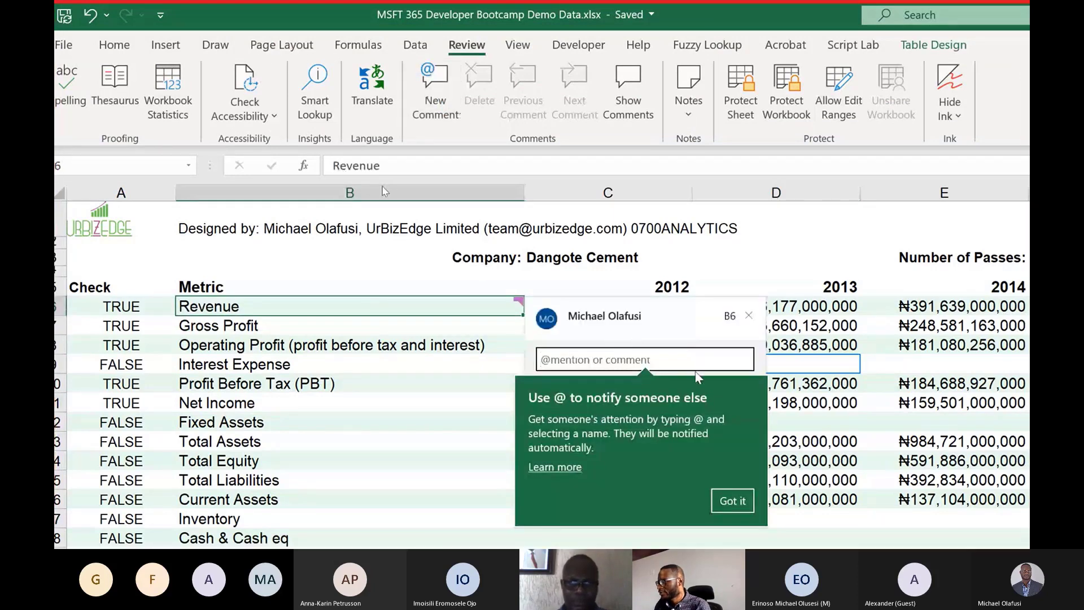
type("Hello")
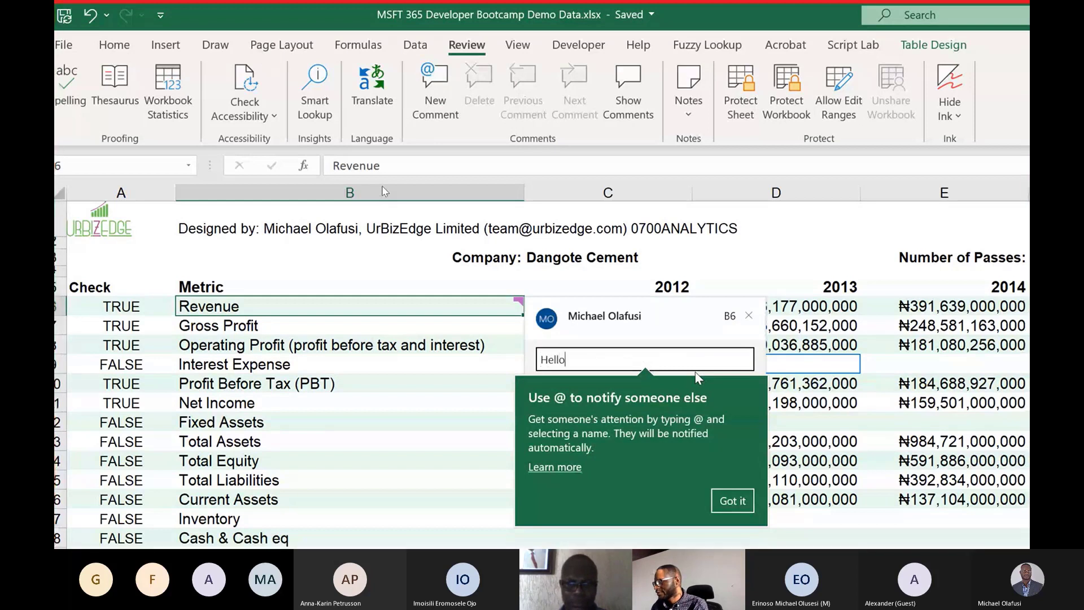
type(".")
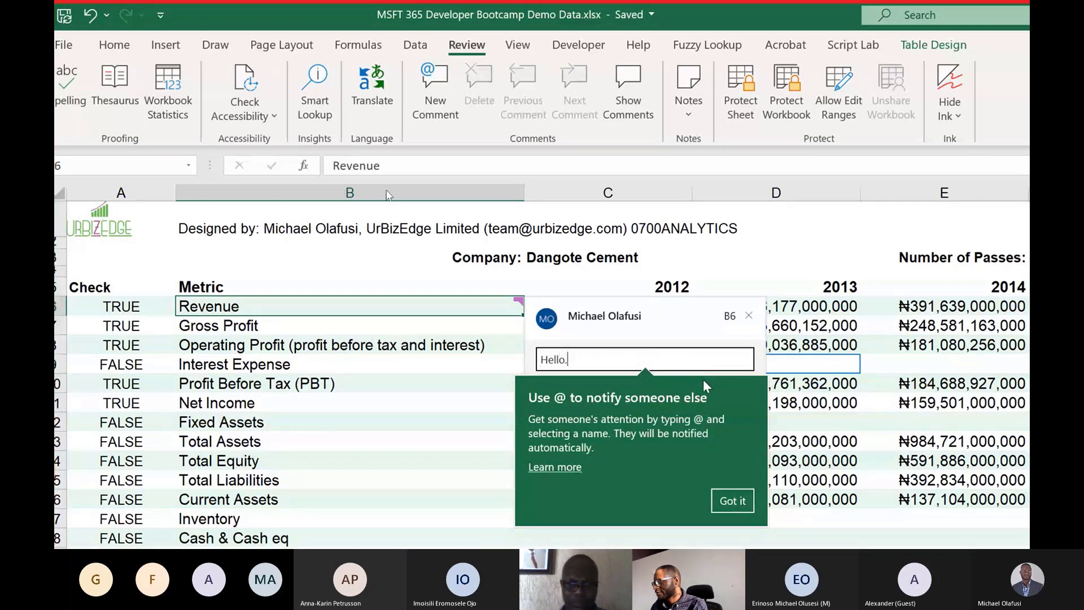
type(" Can s")
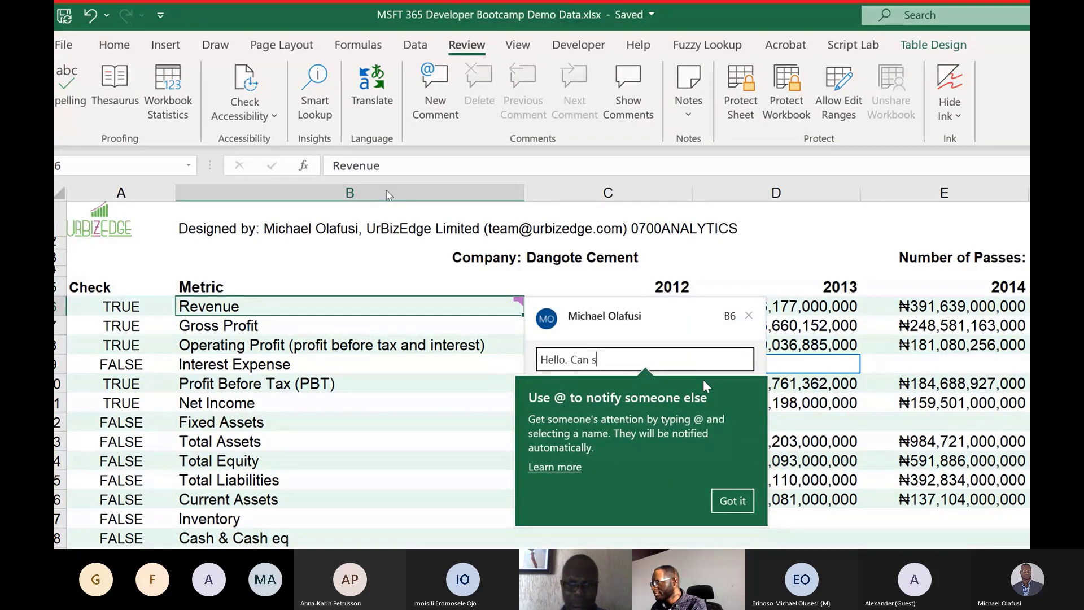
type("omeone updda")
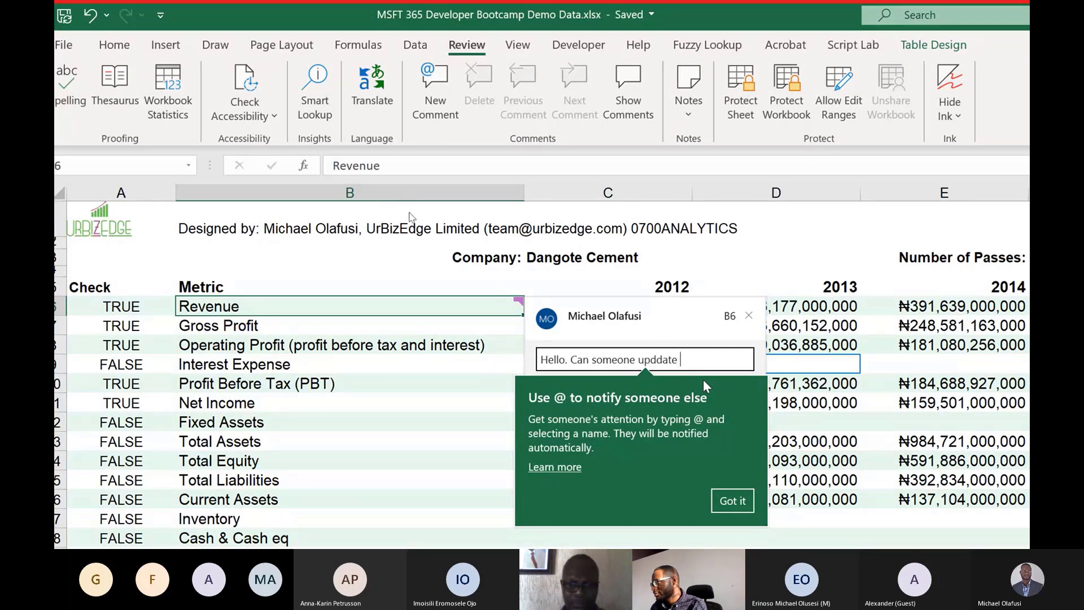
type("te")
key("BackSpace")
key("BackSpace")
key("BackSpace")
key("BackSpace")
key("BackSpace")
key("BackSpace")
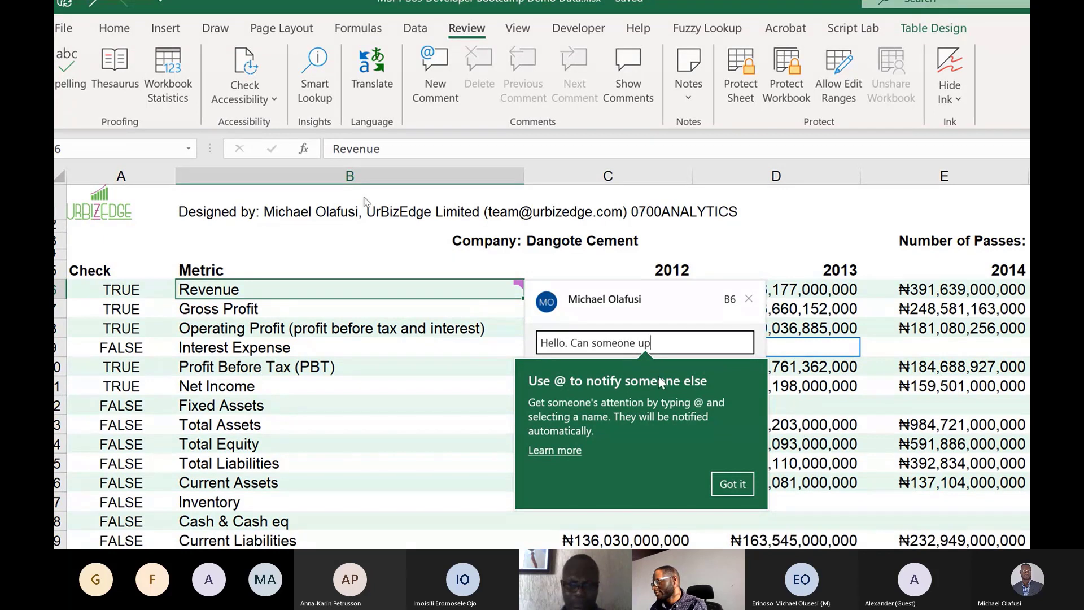
type("date his ")
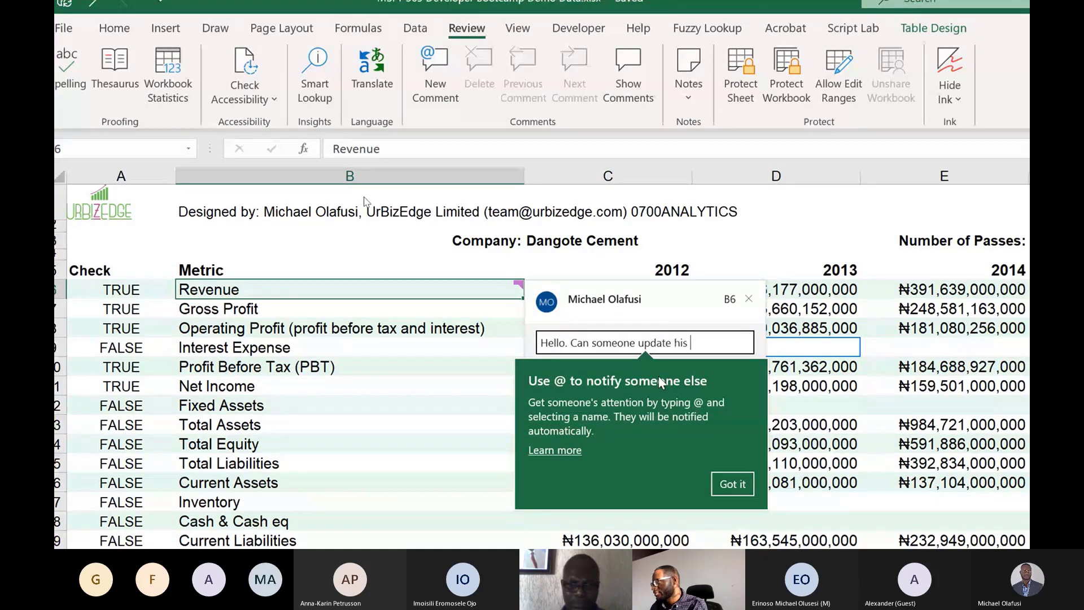
type("for year 2020")
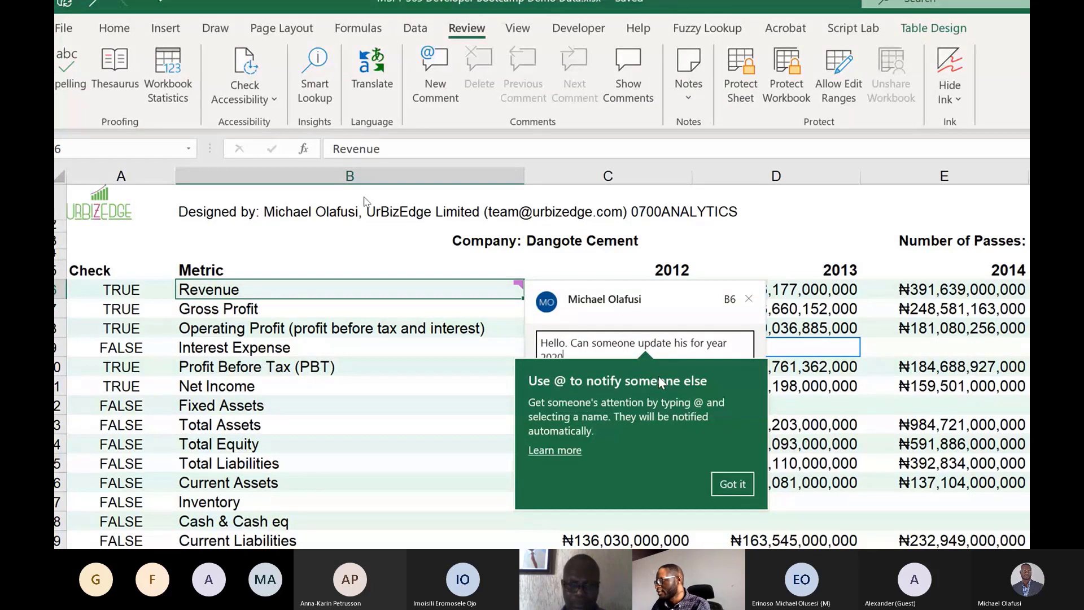
Correct "his" to "this" in the Revenue comment draft and add a period after 2020.
left_click(677, 343)
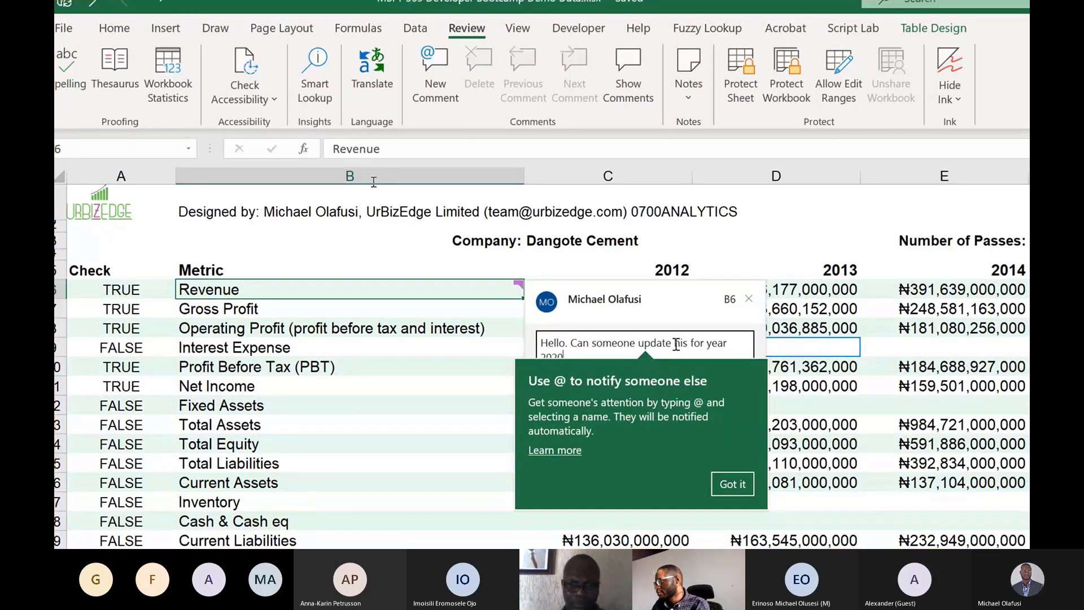
type("t")
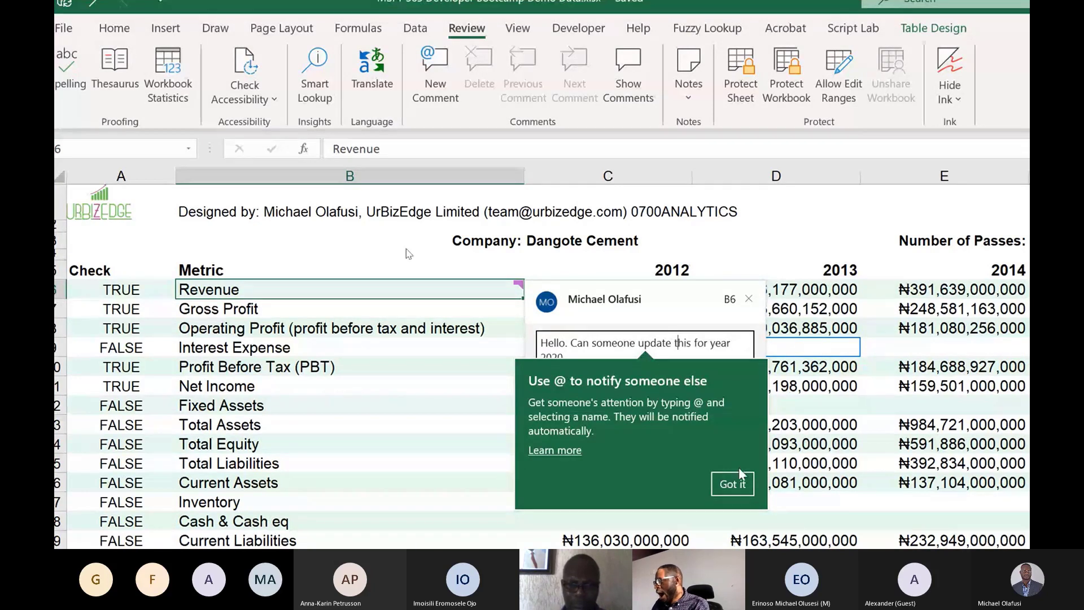
left_click(730, 483)
left_click(597, 357)
type(".")
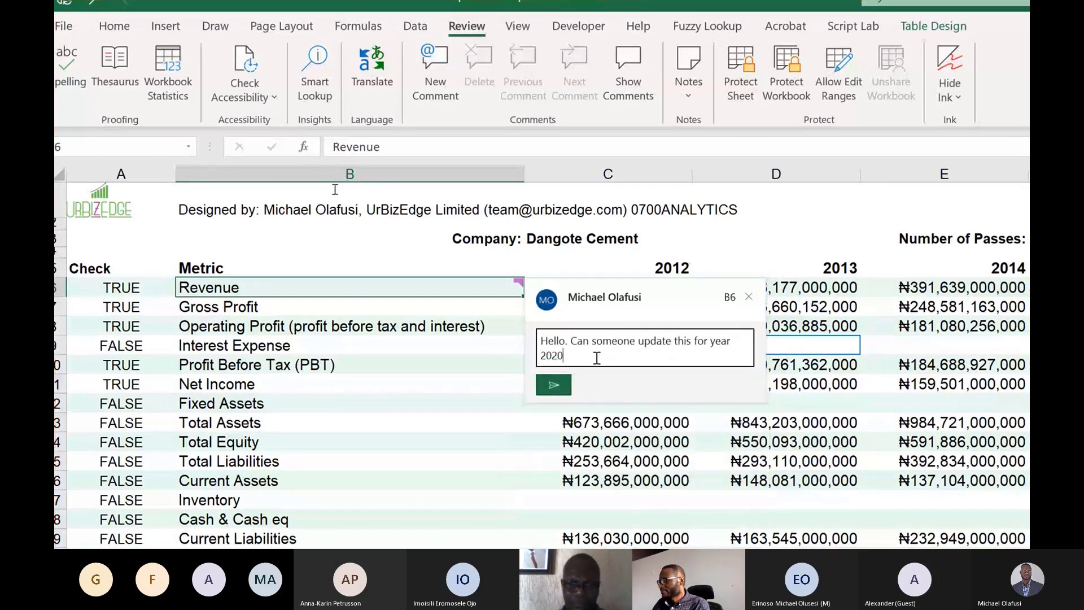
type(" EDspecia")
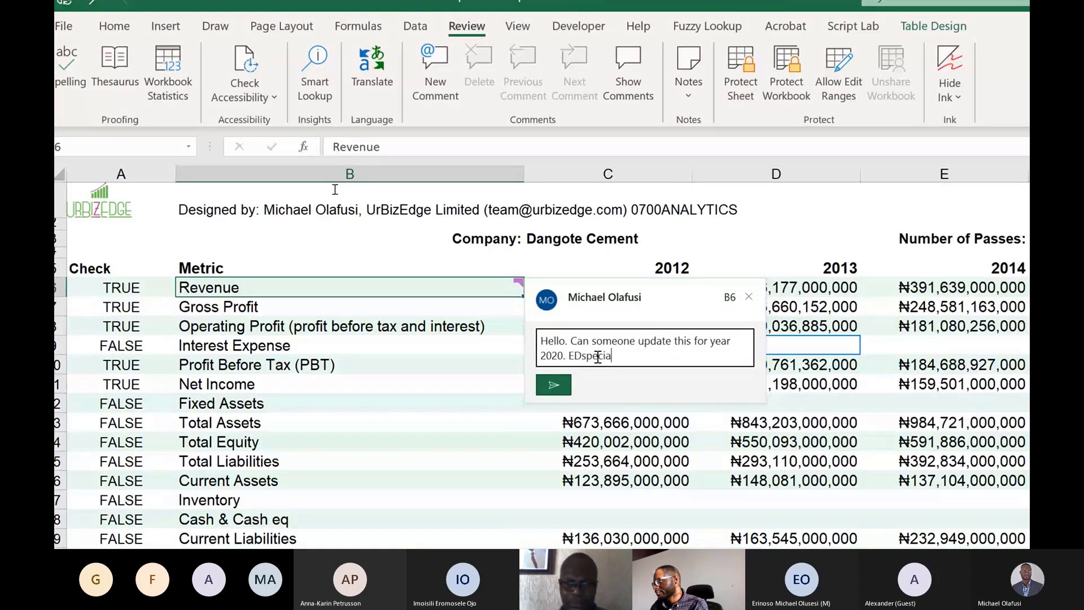
key("BackSpace")
key("BackSpace")
key("BackSpace")
key("BackSpace")
key("BackSpace")
key("BackSpace")
key("BackSpace")
type("speciall")
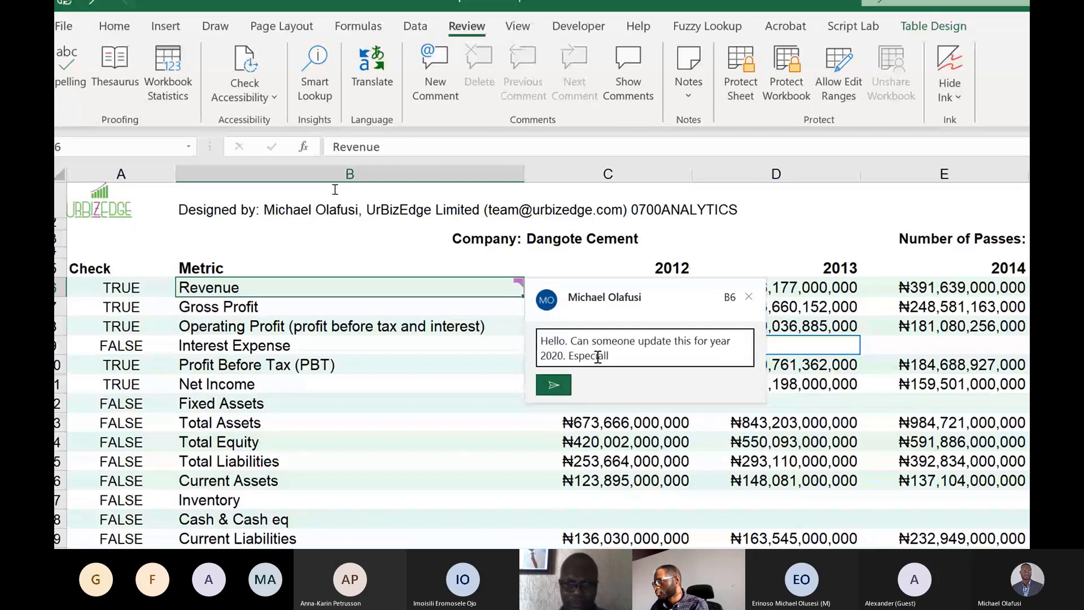
type("y, @emm")
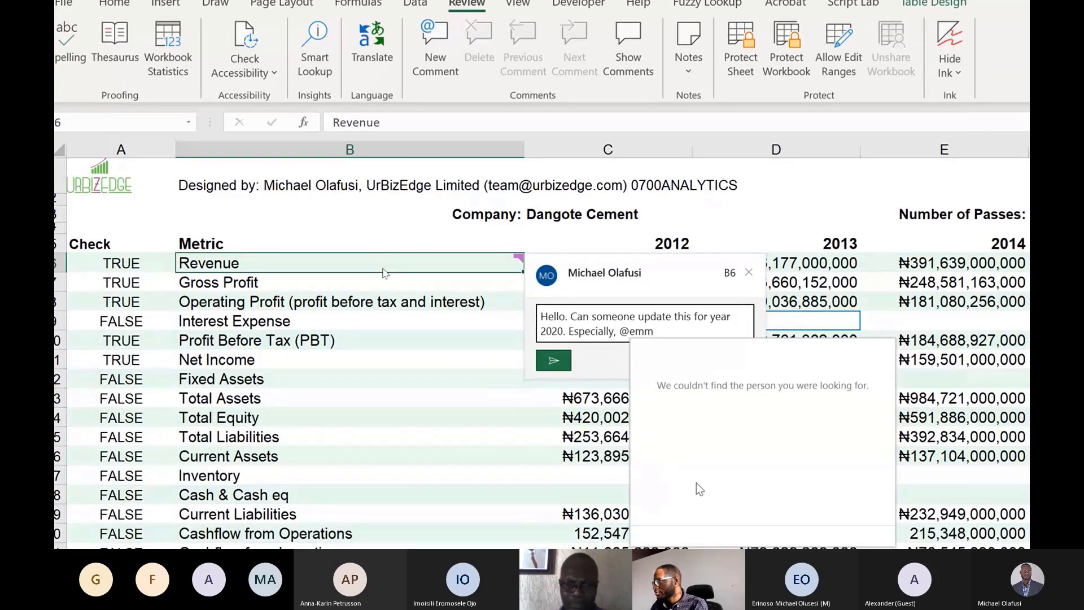
type("anu")
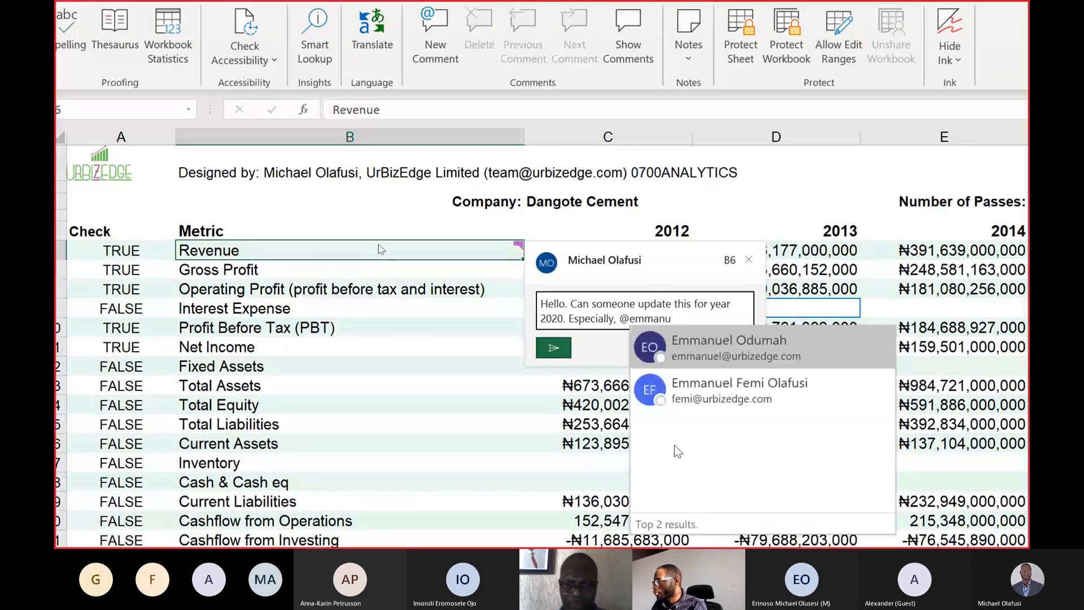
left_click(713, 356)
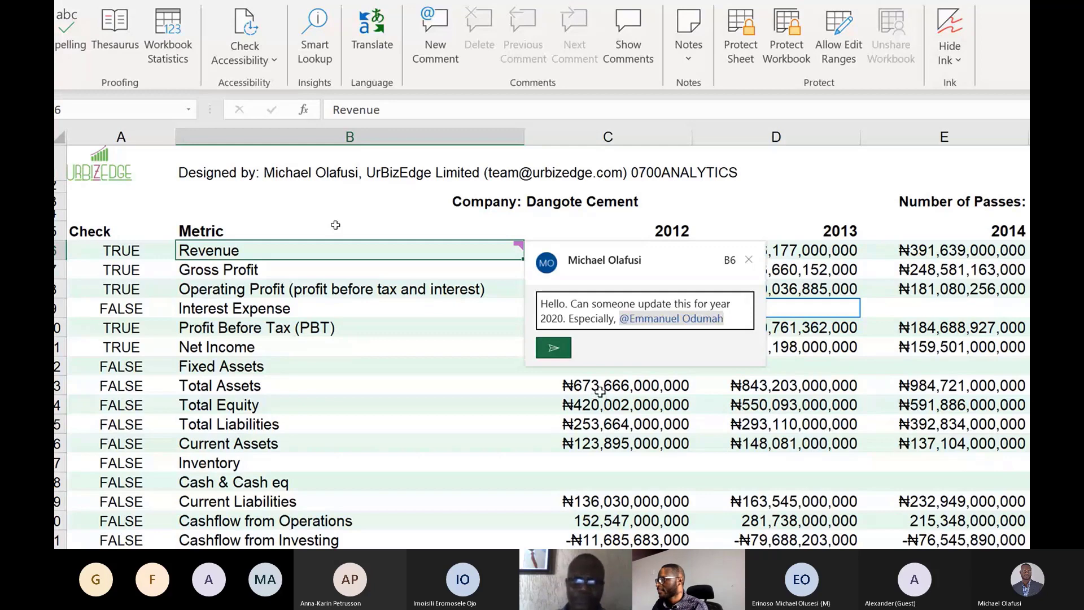
left_click(552, 349)
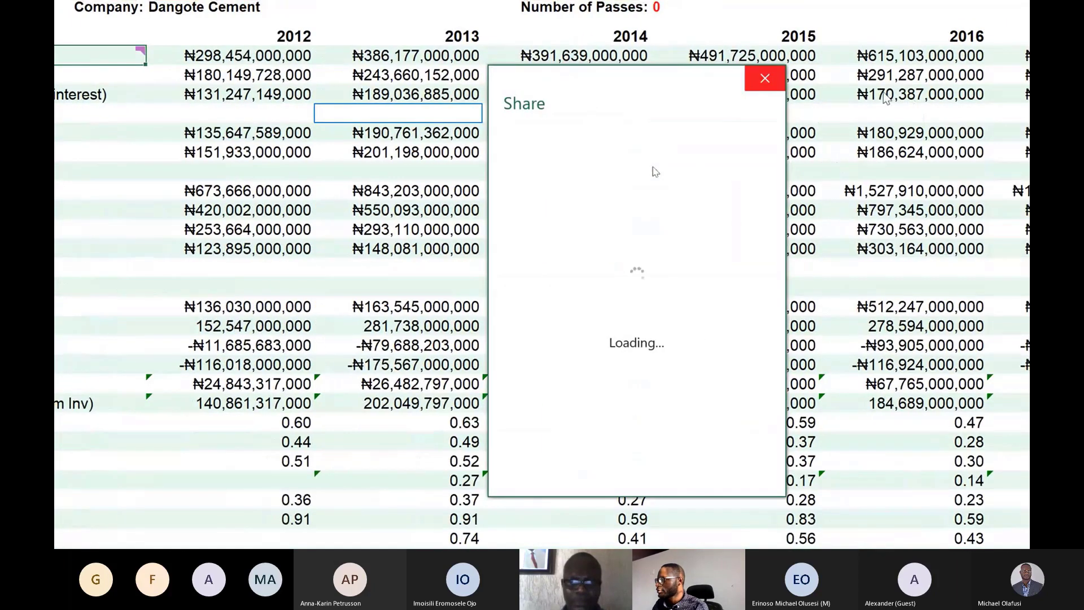
left_click(765, 78)
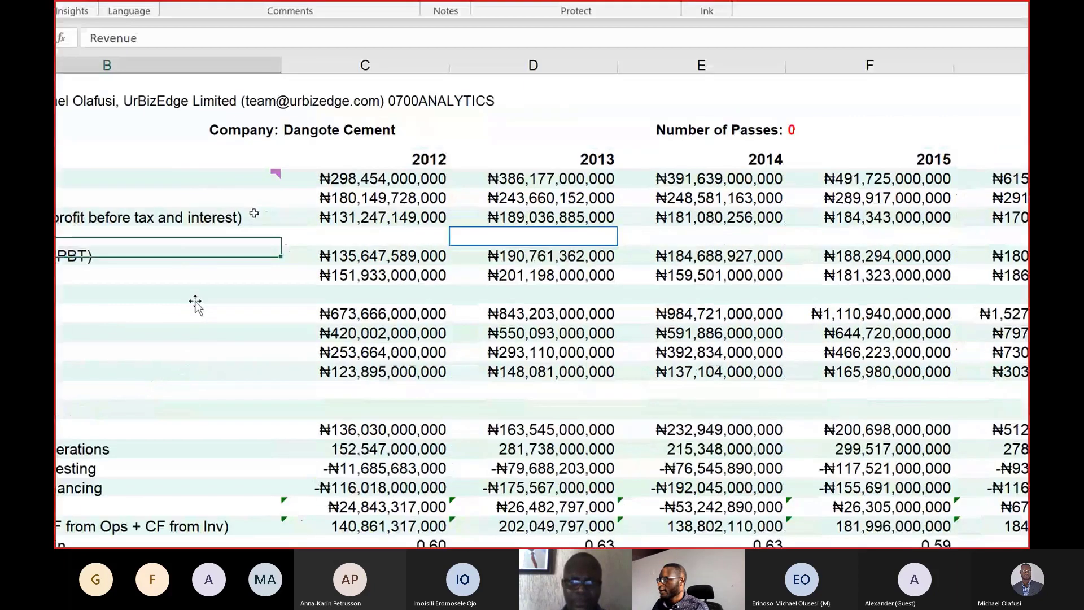
Insert a new note on the Fixed Assets cell in column B.
left_click(195, 300)
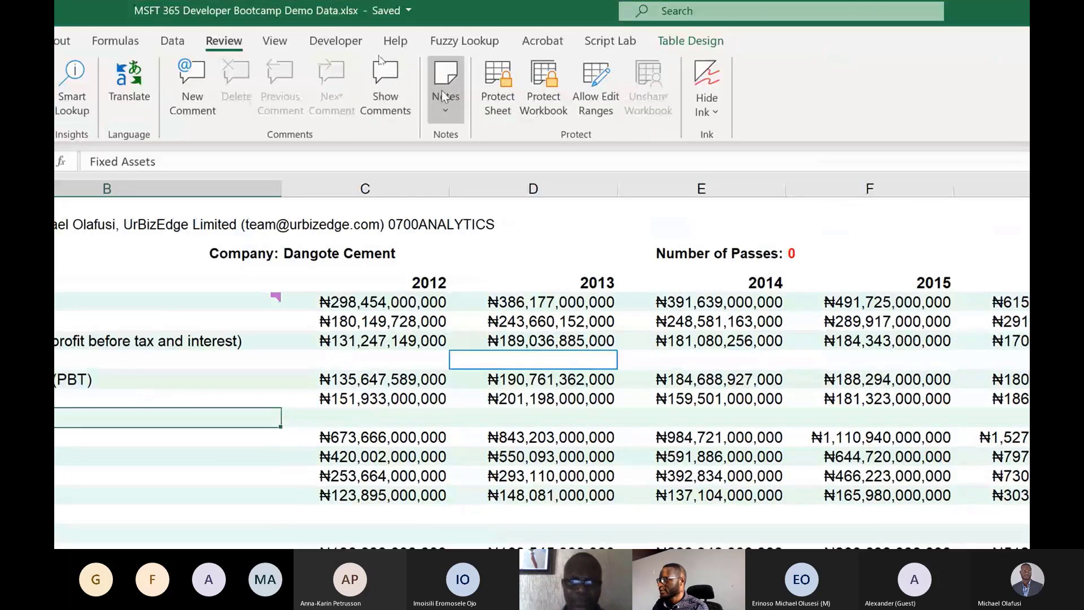
left_click(445, 110)
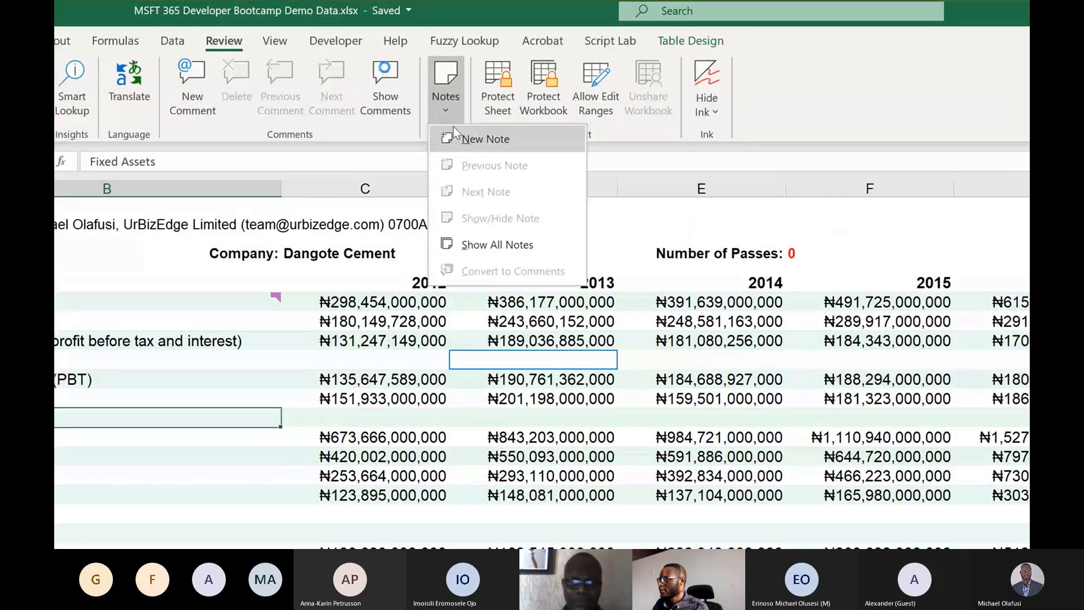
left_click(446, 137)
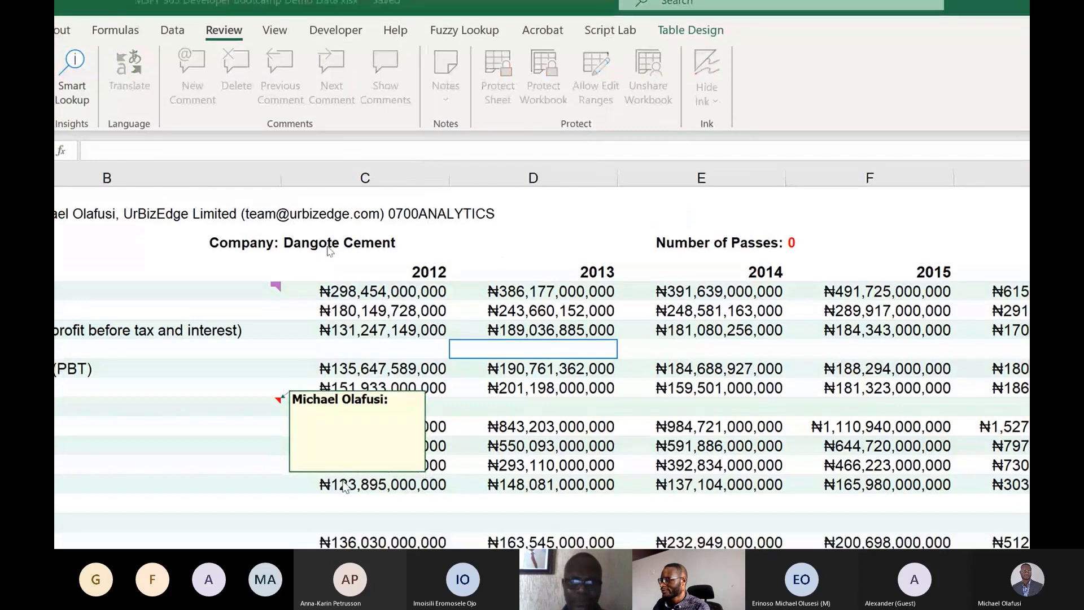
left_click(319, 429)
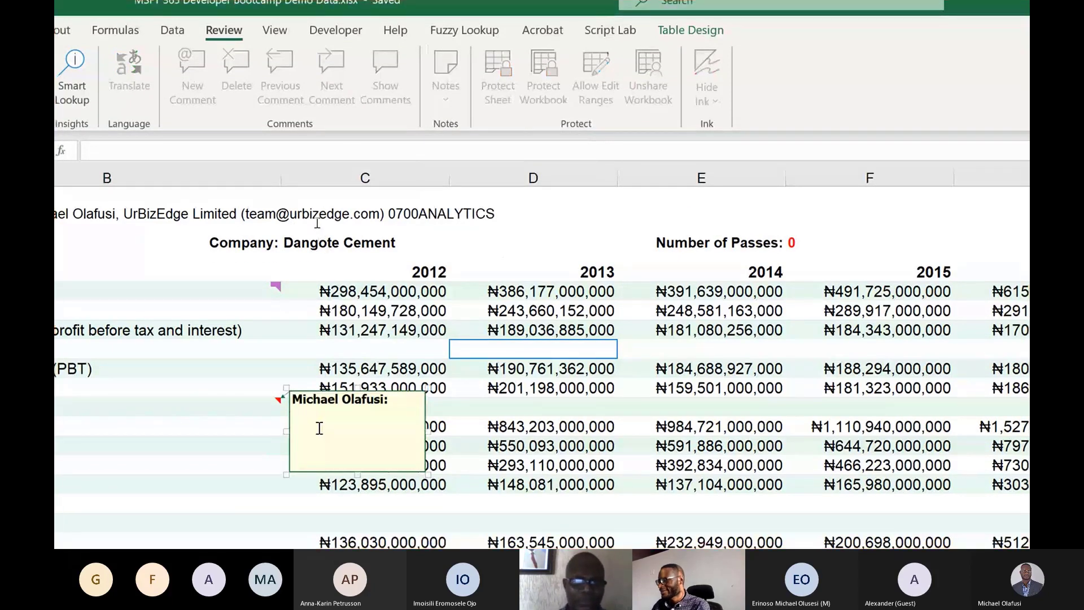
Write "This is the comment from way back" in the Fixed Assets note and leave the note.
type("Can ")
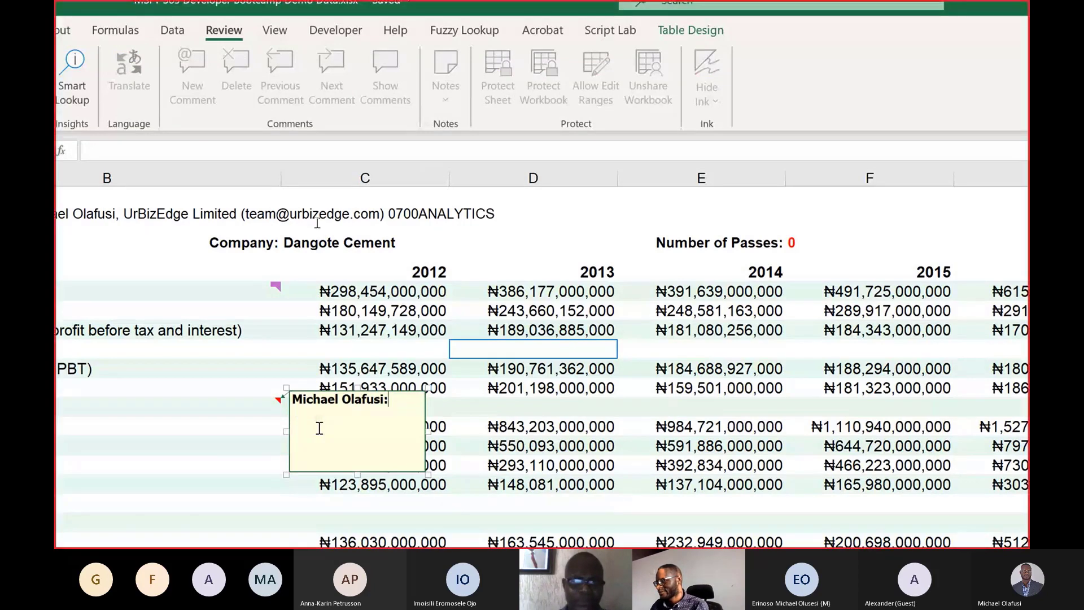
type("This is te")
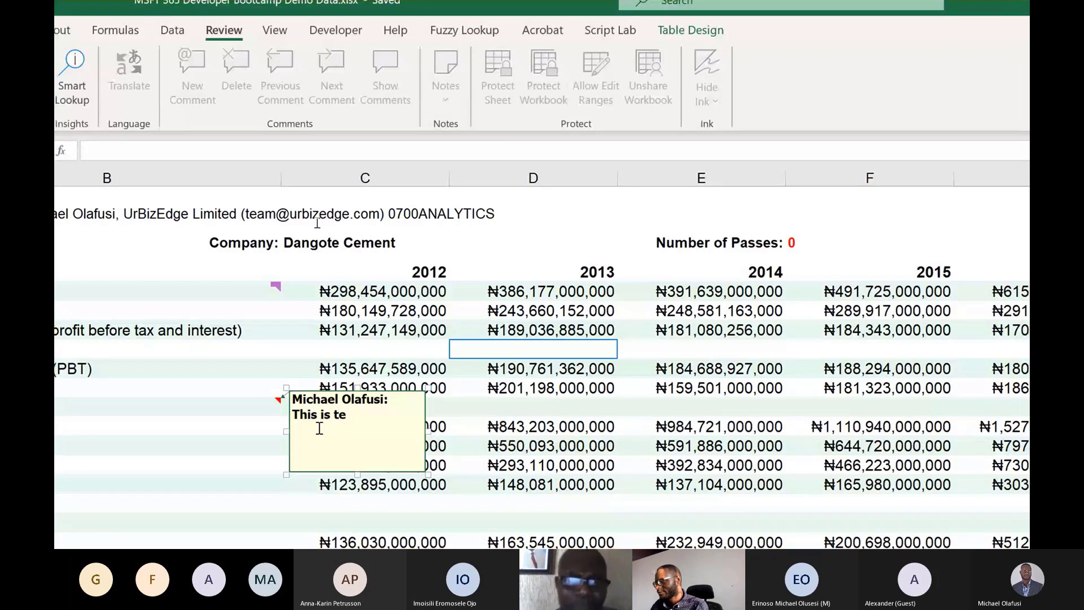
key("ctrl+z")
key("ctrl+z")
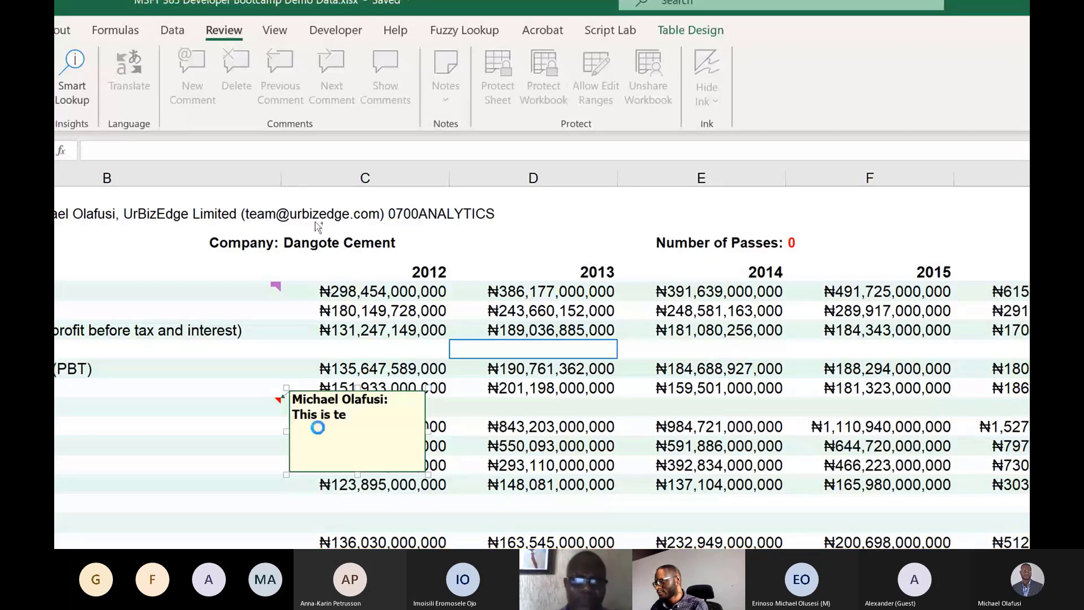
key("ctrl+z")
key("ctrl+z")
key("ctrl+z")
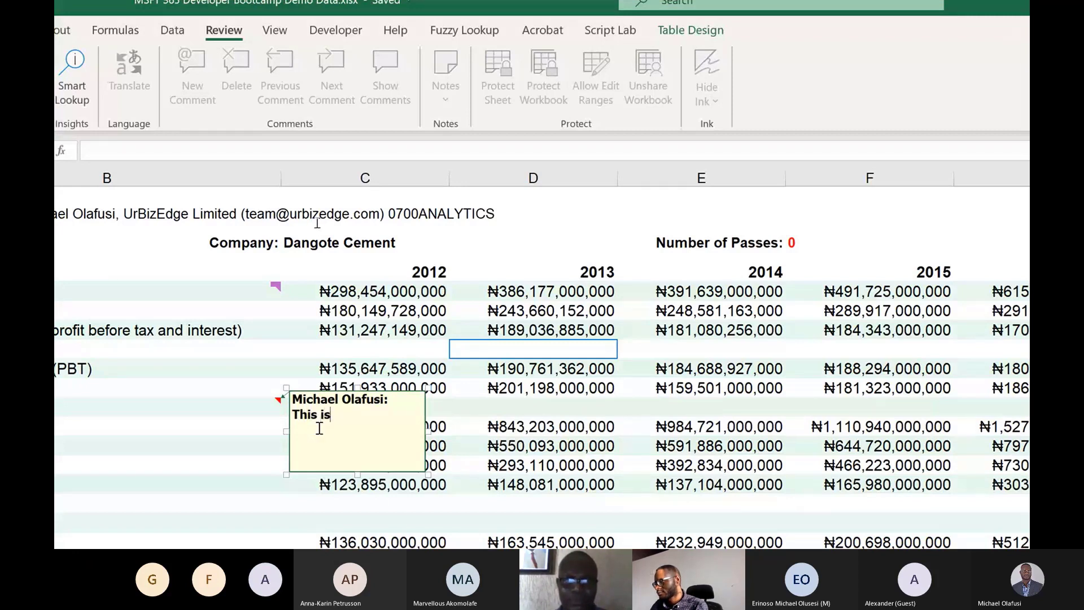
type("the co")
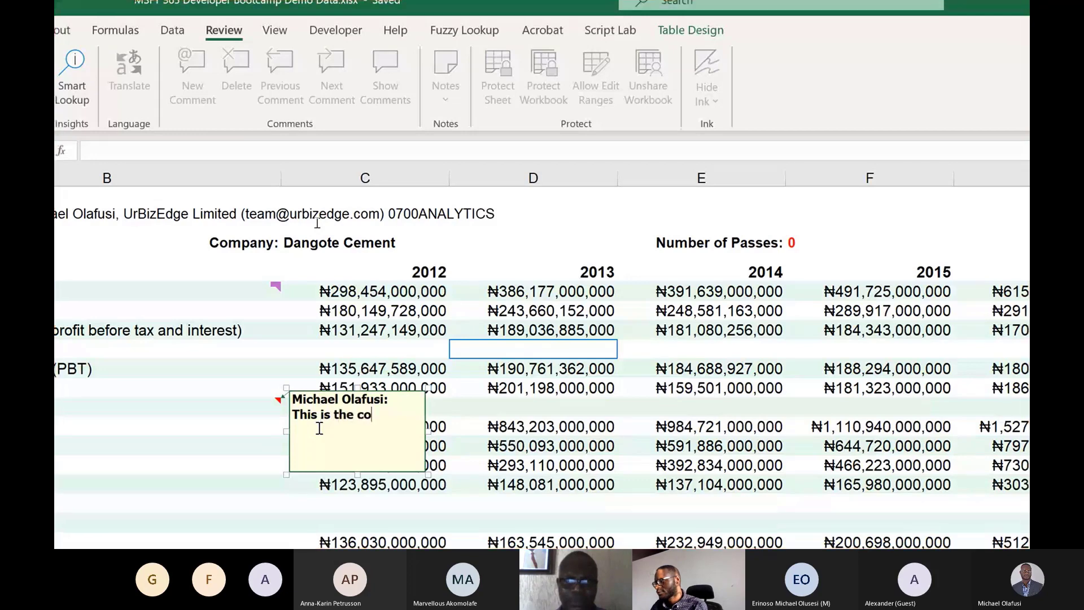
type("mment ")
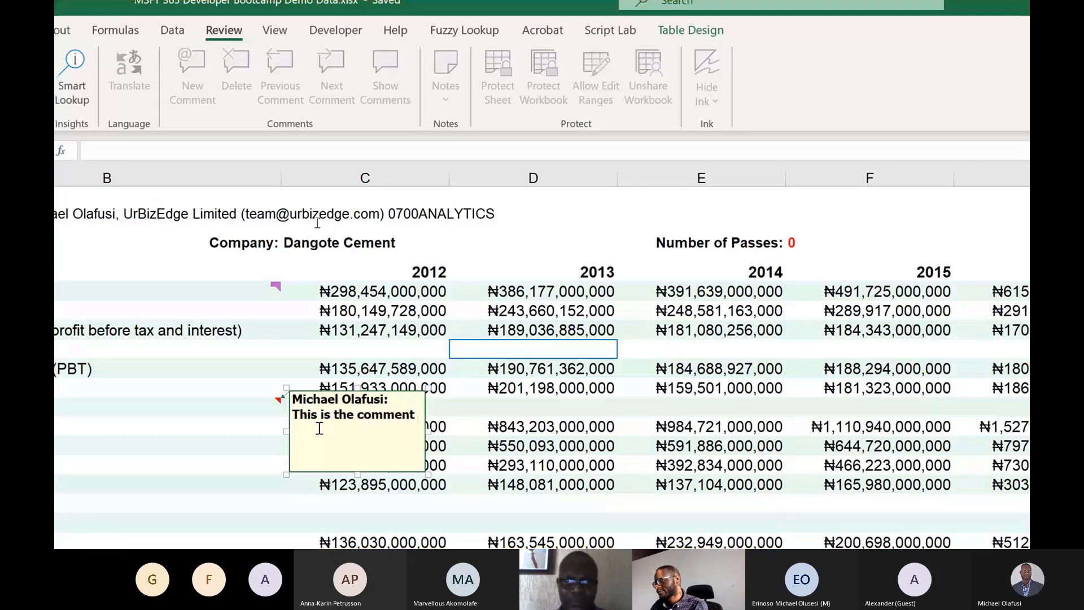
type("from way back")
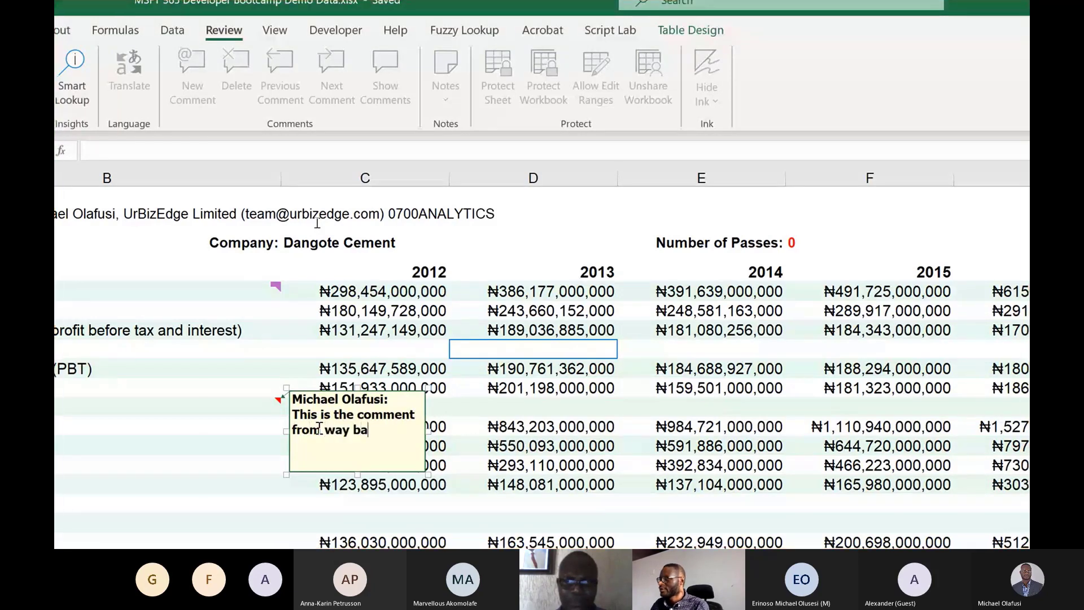
left_click(465, 412)
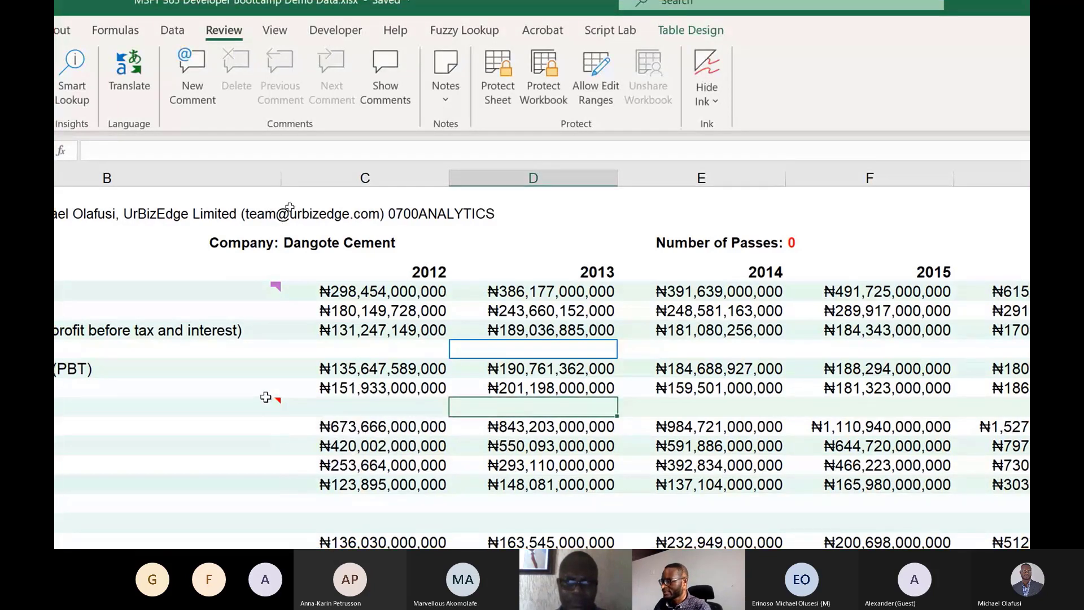
Compare the Fixed Assets note with the Revenue comment, and switch back to Book 3 in Excel Online.
left_click(266, 402)
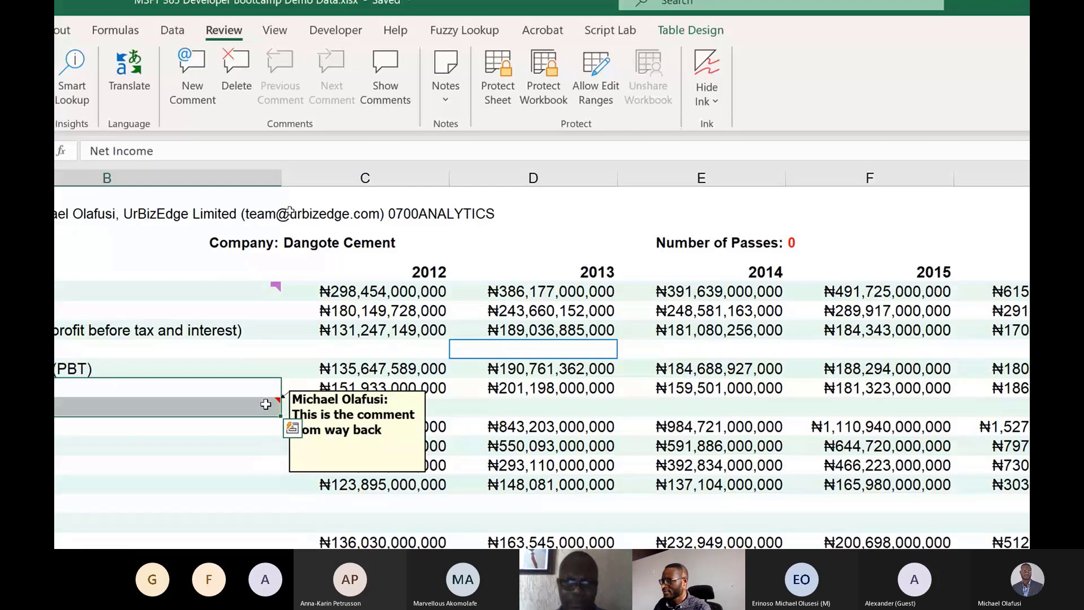
left_click(266, 404)
left_click(249, 295)
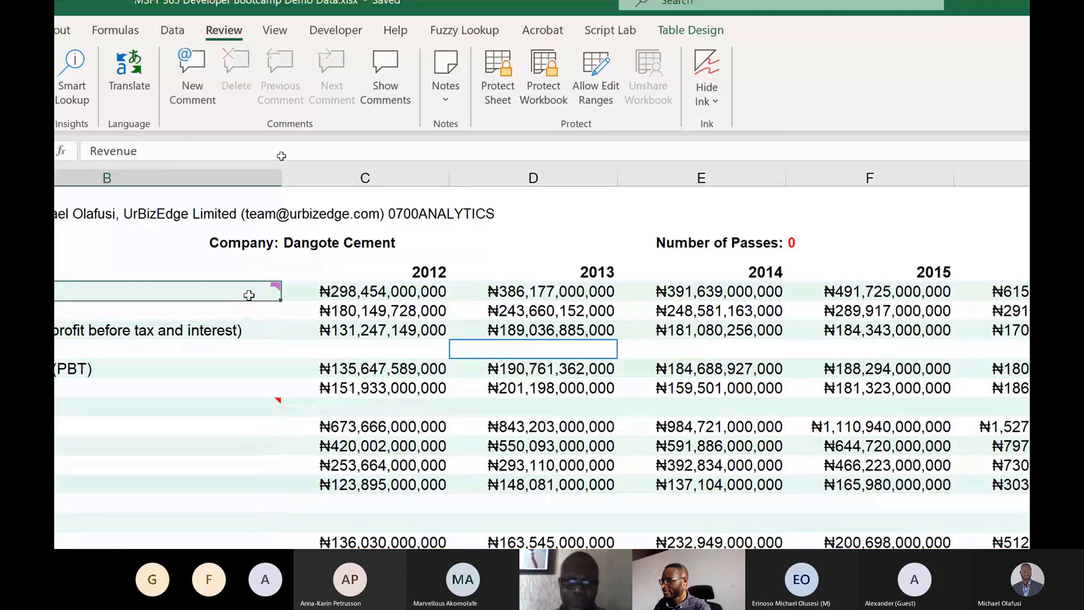
key("alt+Tab")
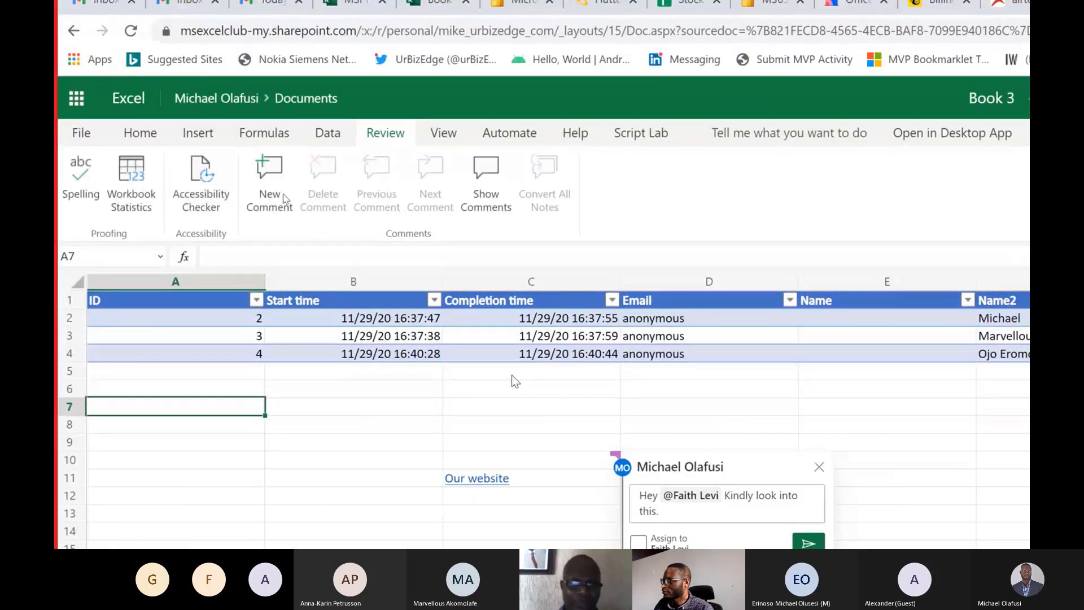
Compare the comment and note options for cell C6 in Book 3 with those for the Interest Expense cell in desktop Excel.
left_click(489, 390)
right_click(488, 392)
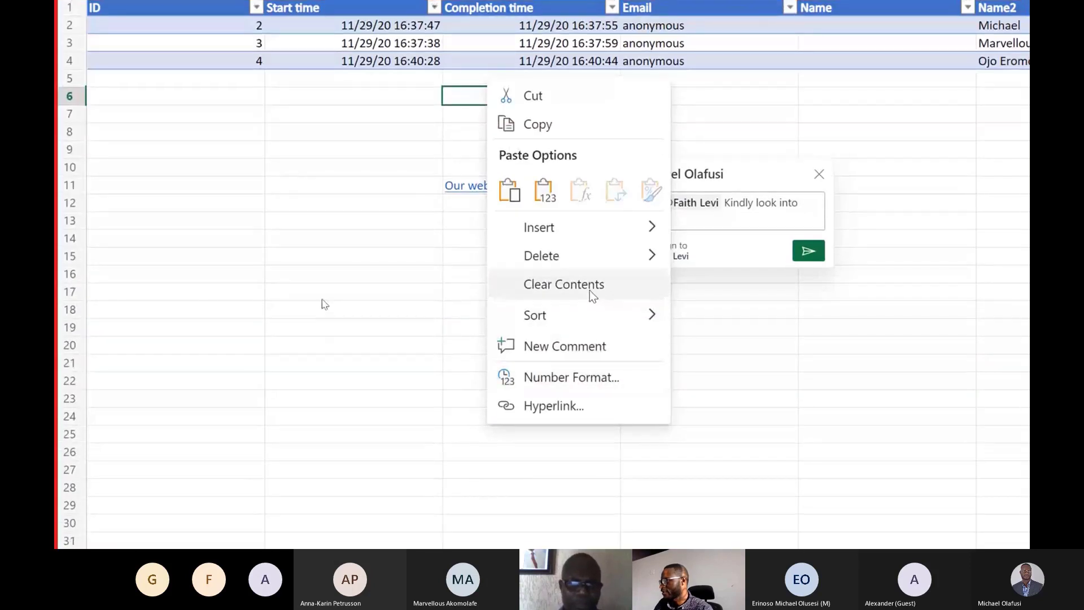
mouse_move(582, 228)
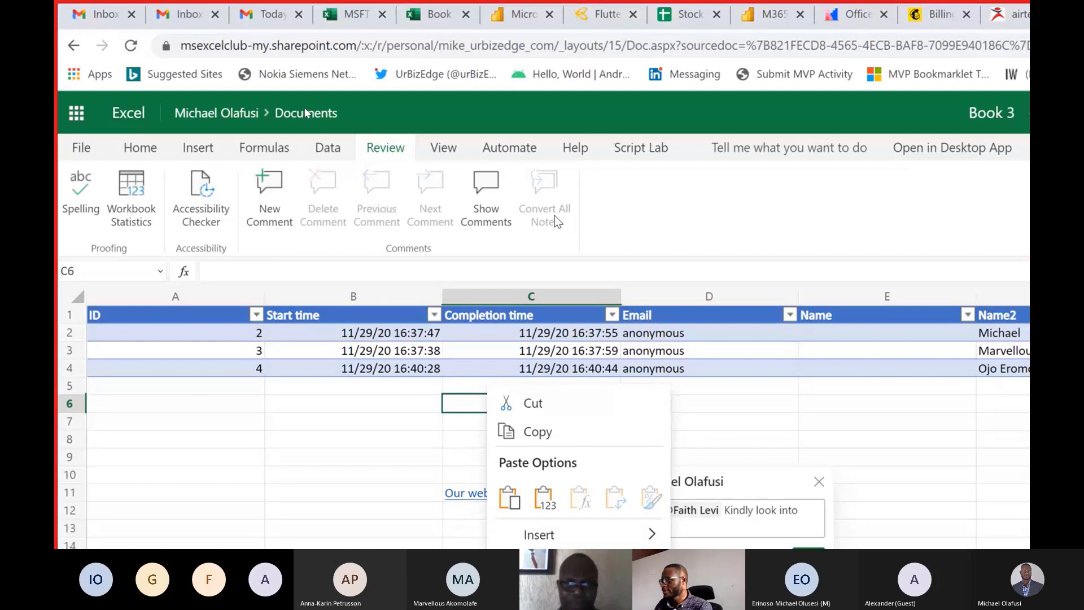
key("alt+Tab")
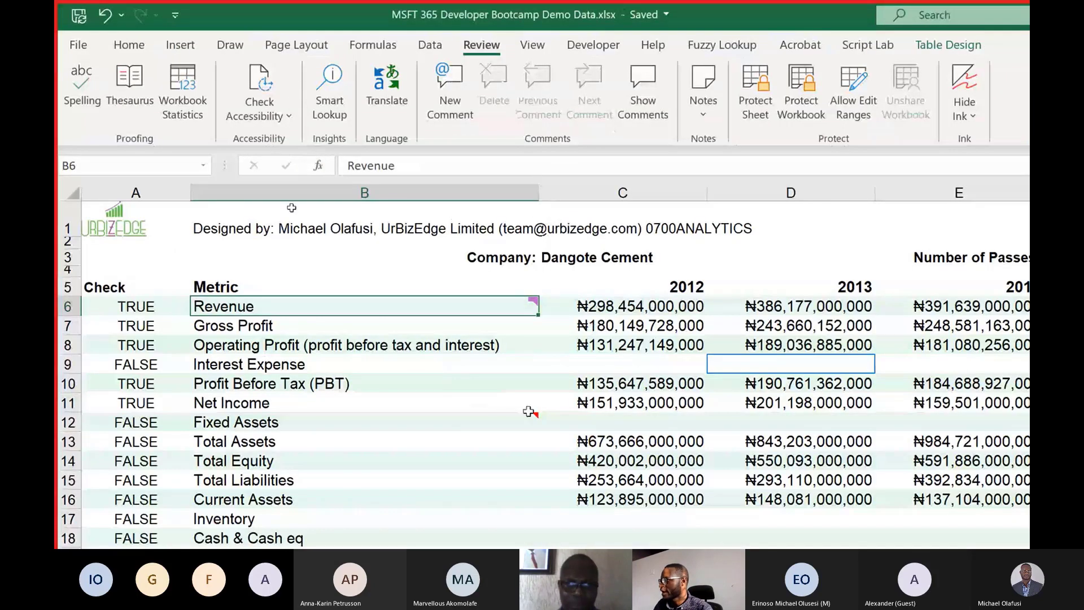
left_click(499, 372)
right_click(499, 372)
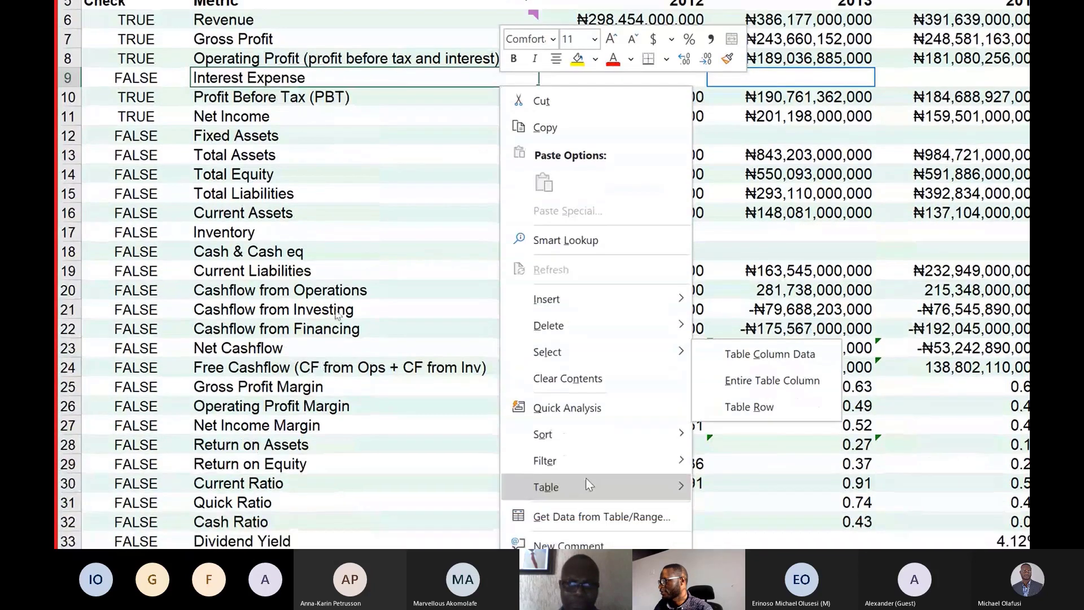
mouse_move(630, 308)
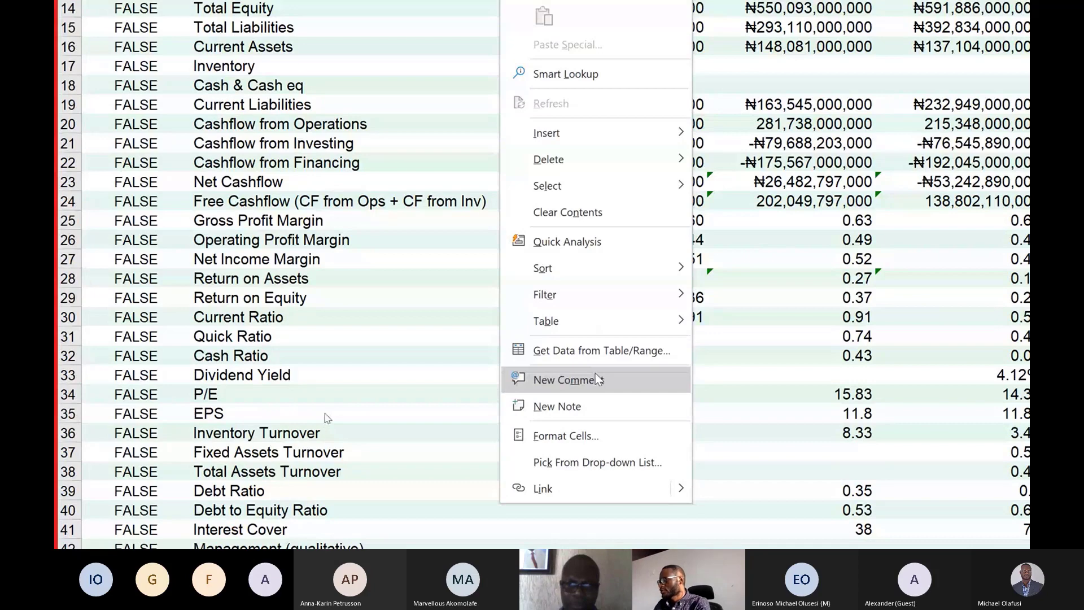
key("ctrl+4")
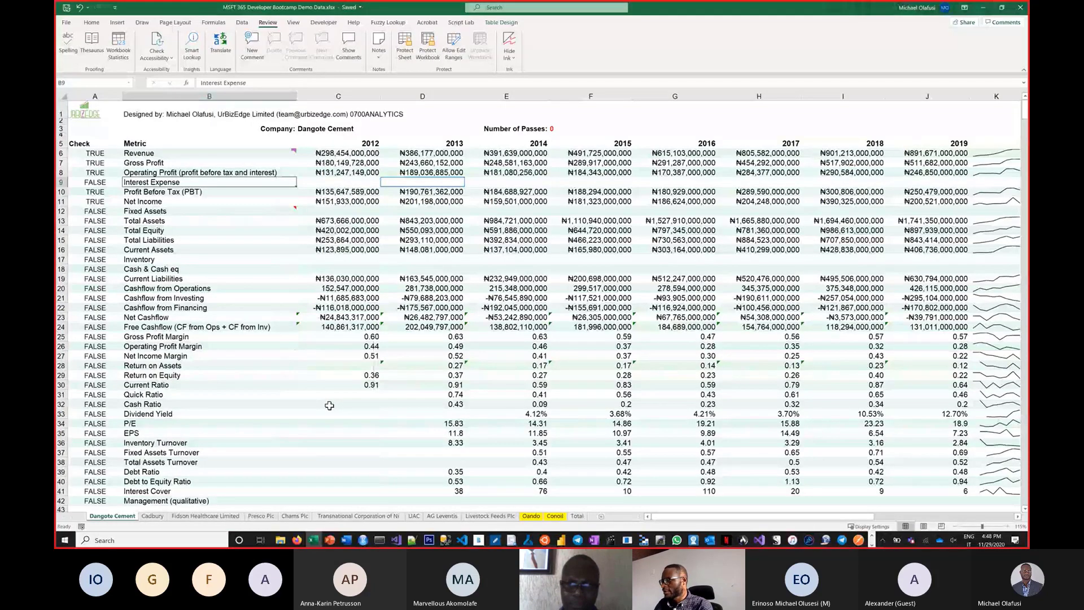
key("alt+Tab")
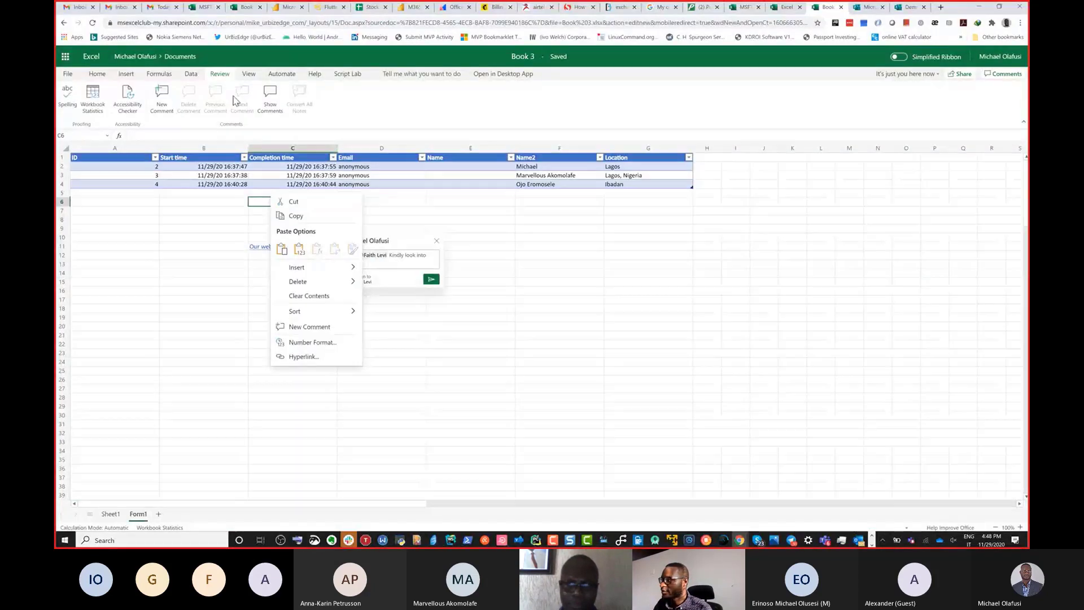
key("ctrl+4")
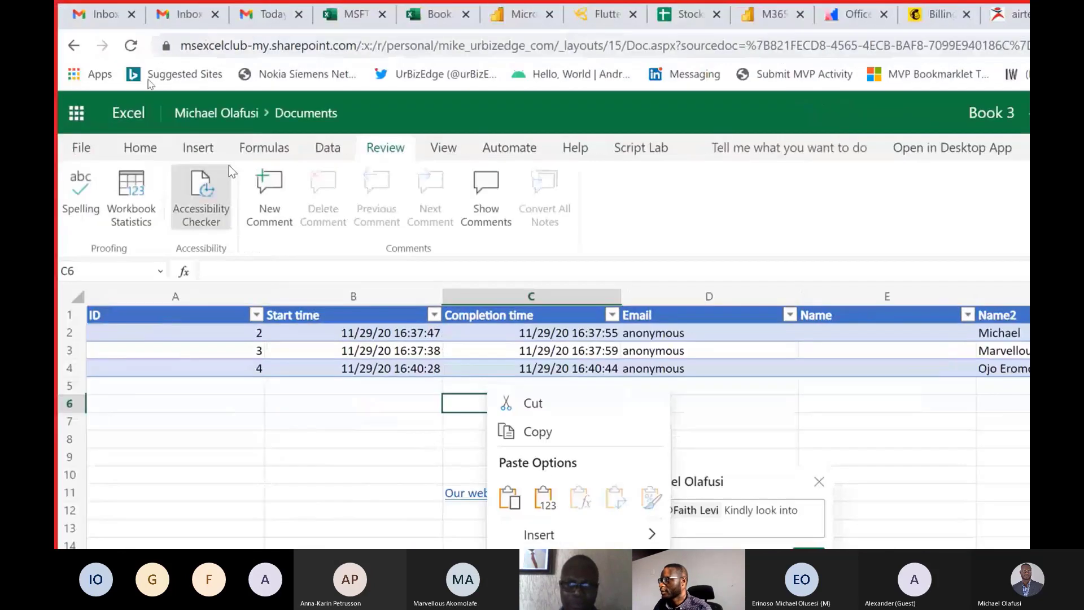
Filter the Location column for text containing "Lagos" and choose to see just your own sorting and filtering.
left_click(433, 149)
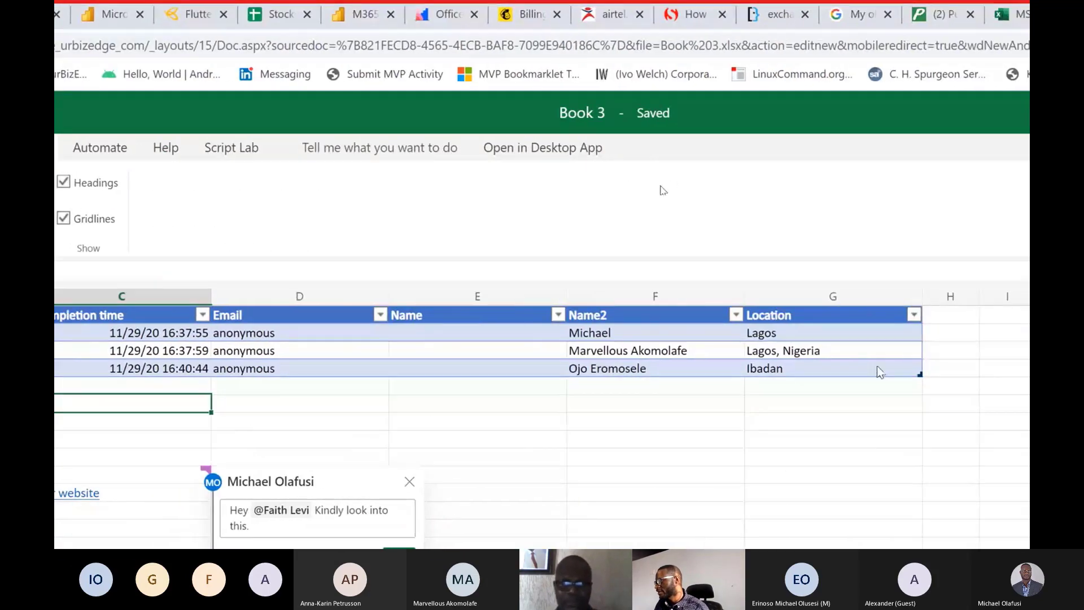
left_click(907, 320)
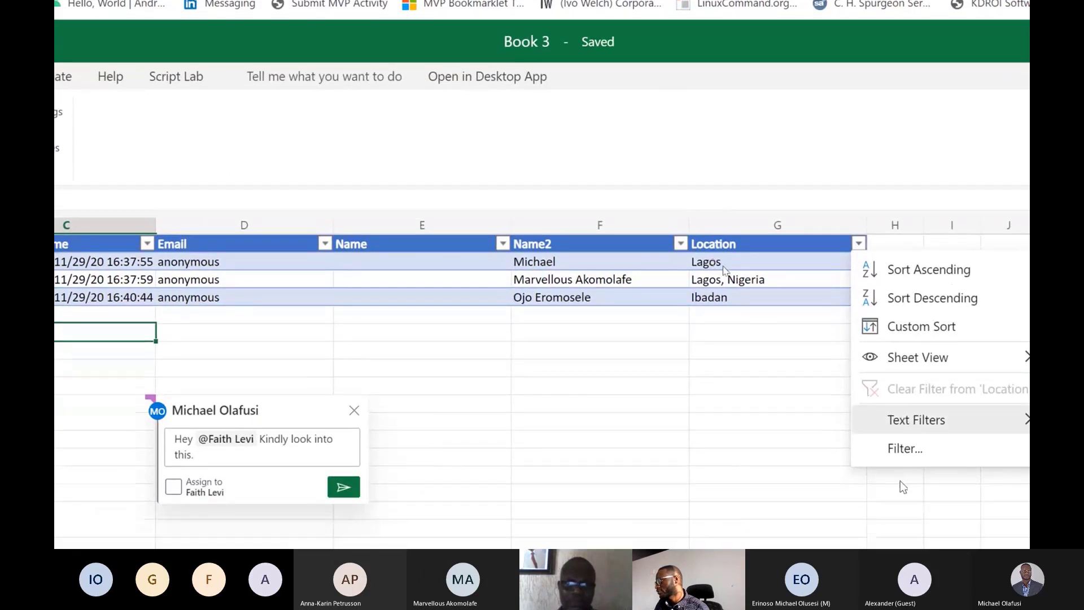
mouse_move(970, 483)
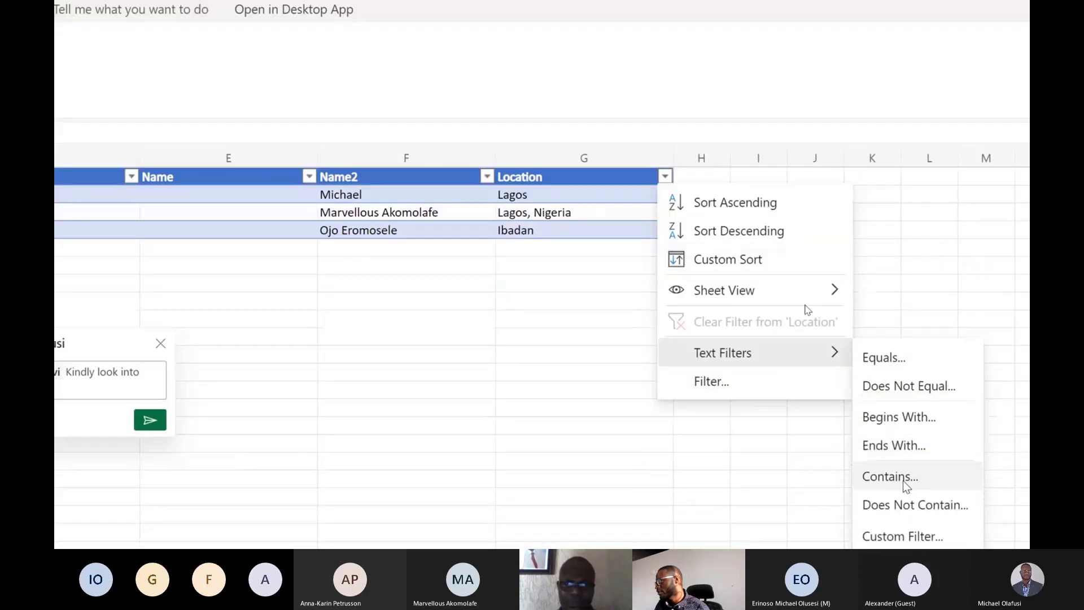
left_click(900, 477)
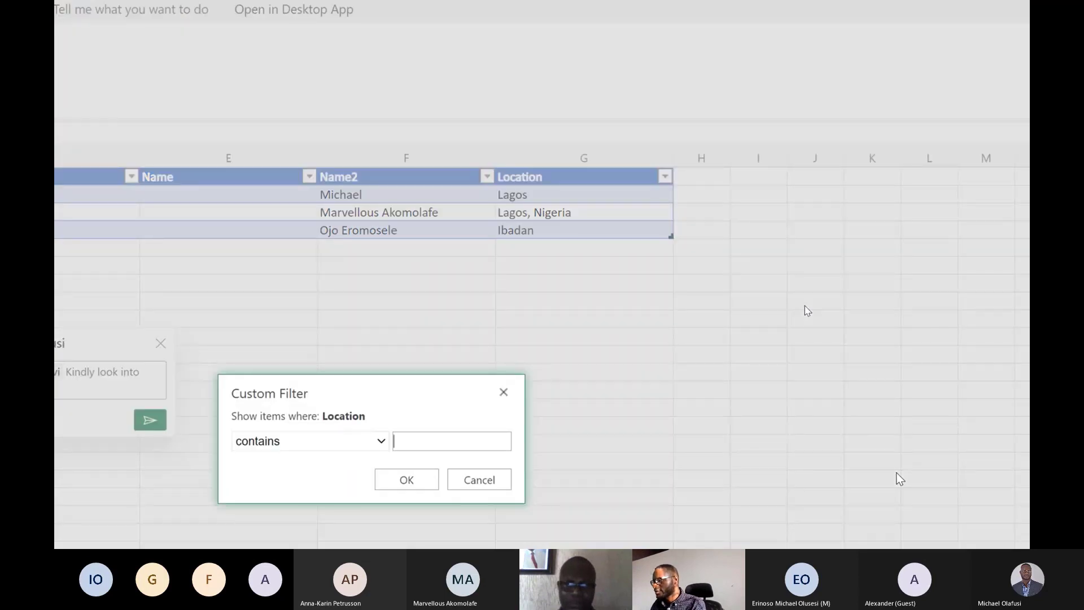
type("Lagos")
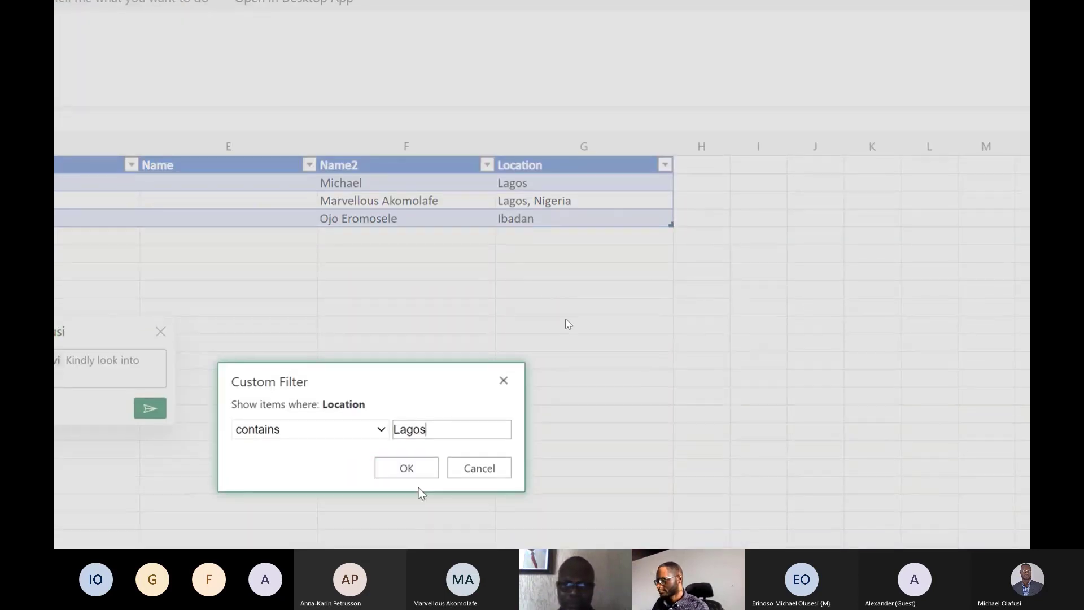
left_click(415, 473)
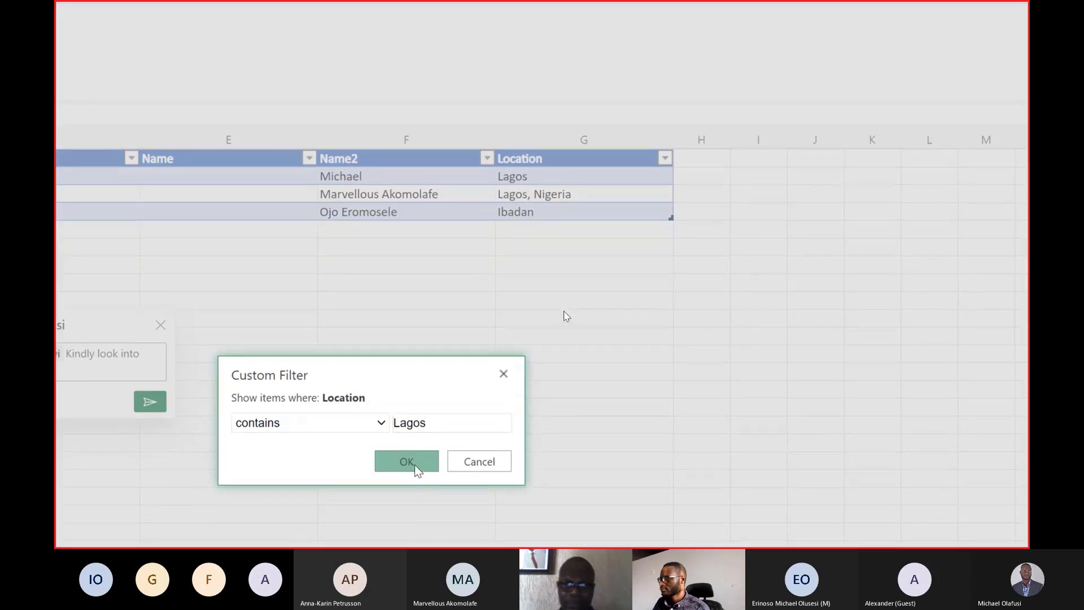
left_click(414, 465)
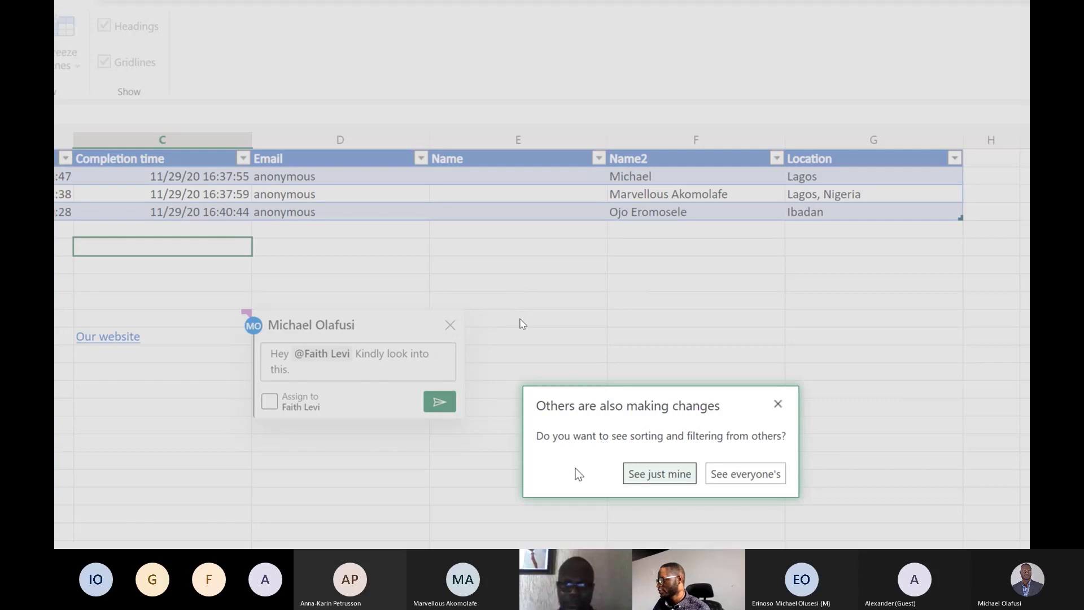
left_click(645, 474)
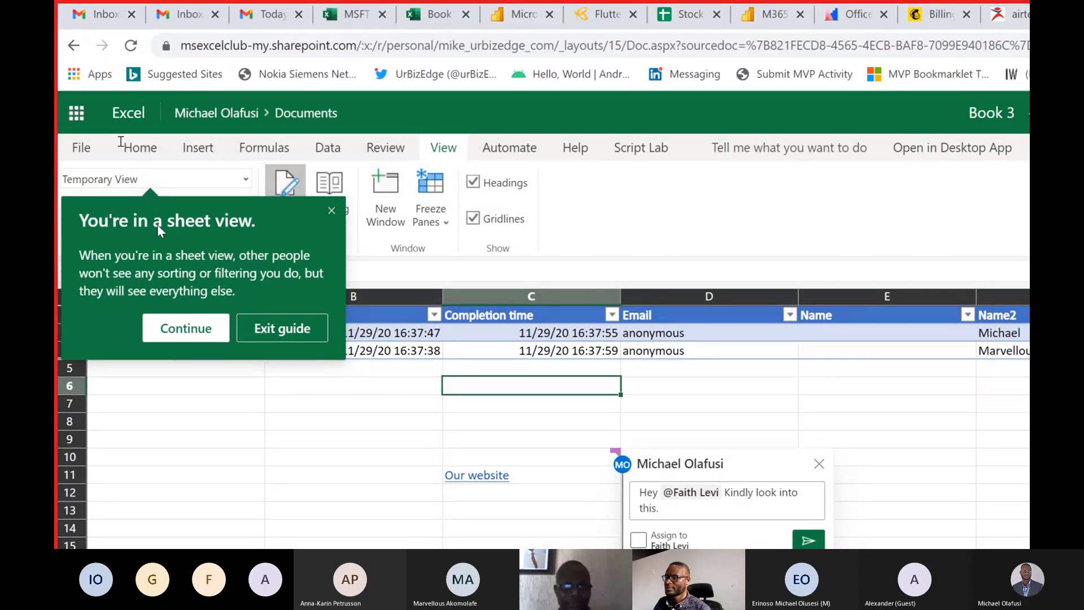
Advance through the sheet view guide and keep the temporary view under the name "Lagos View".
left_click(195, 328)
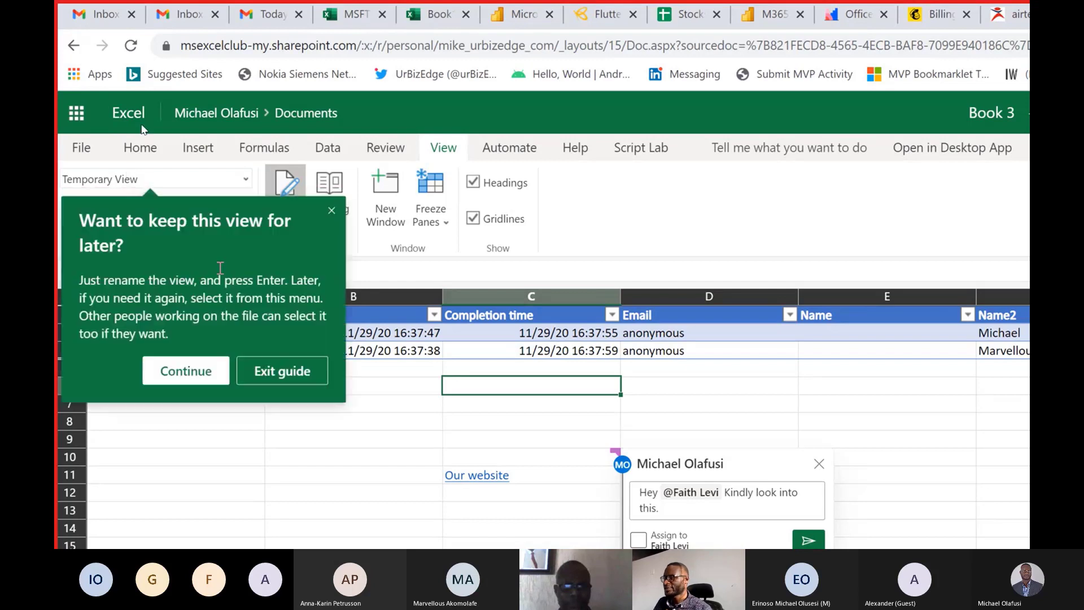
left_click(202, 367)
left_click(186, 180)
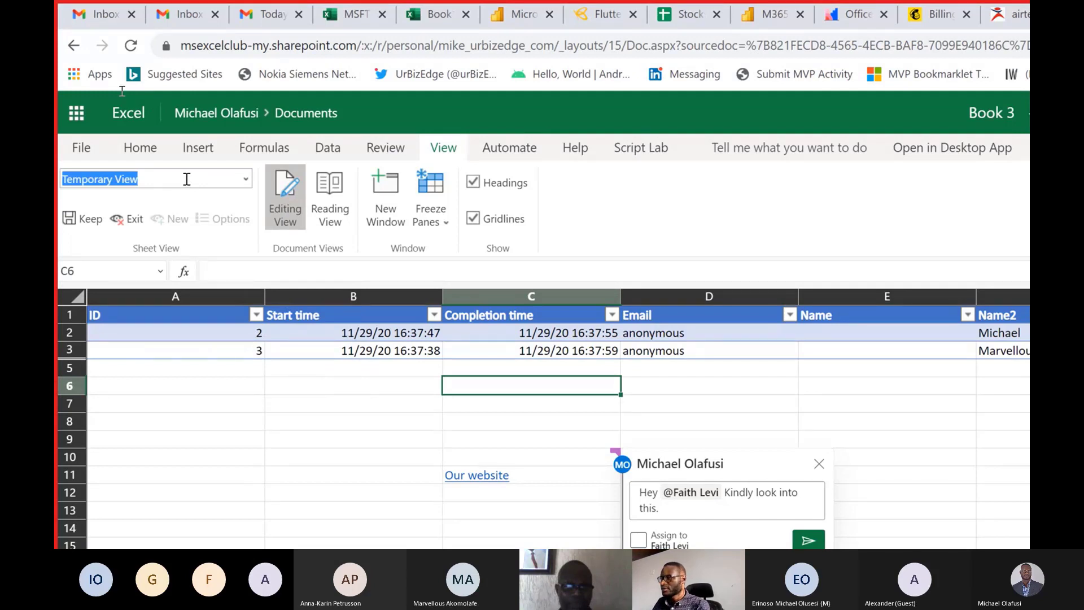
type("Lag")
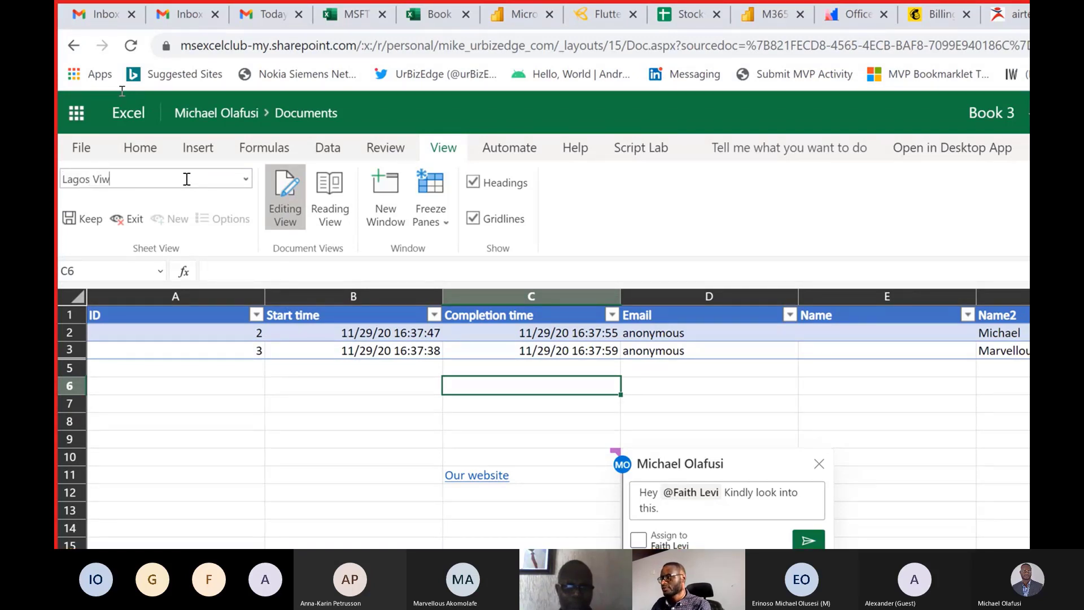
type("os View")
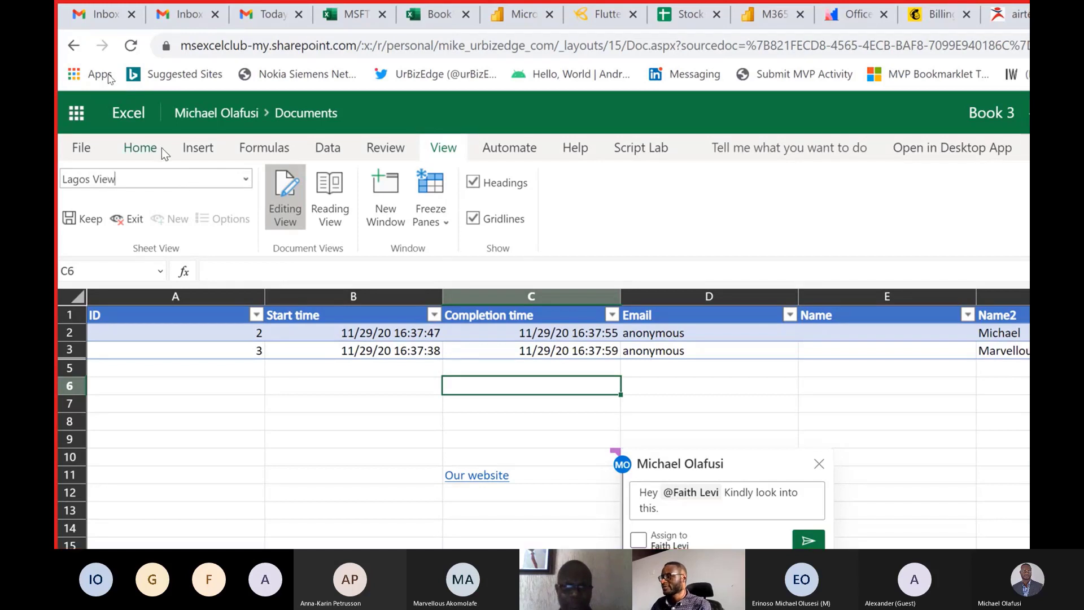
key("Return")
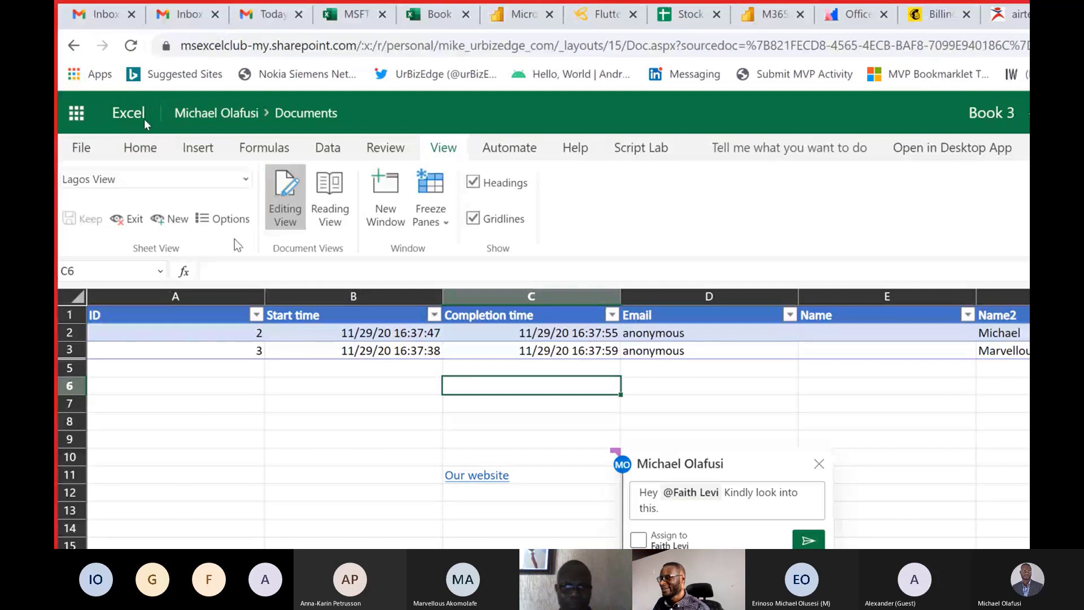
Alternate between the Default and Lagos View sheet views, finishing on Default with cell B7 selected.
left_click(245, 175)
left_click(174, 195)
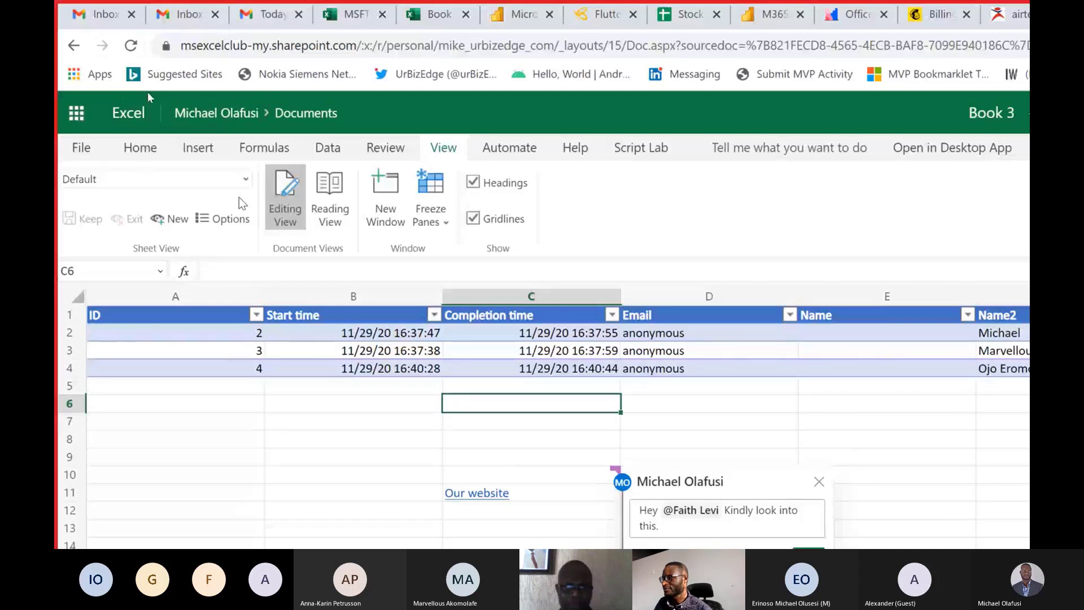
left_click(244, 179)
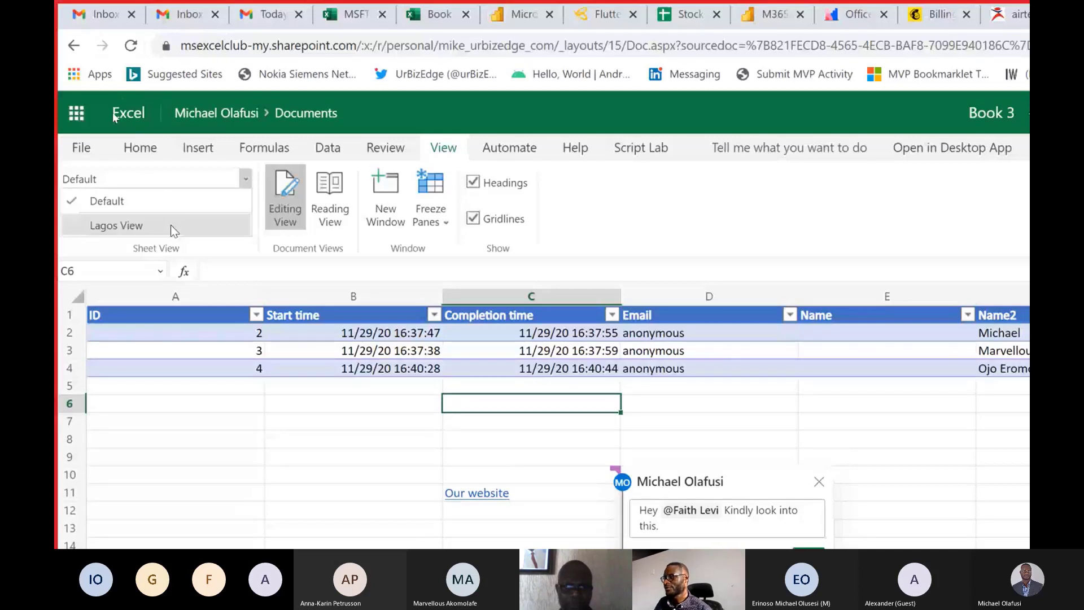
left_click(171, 223)
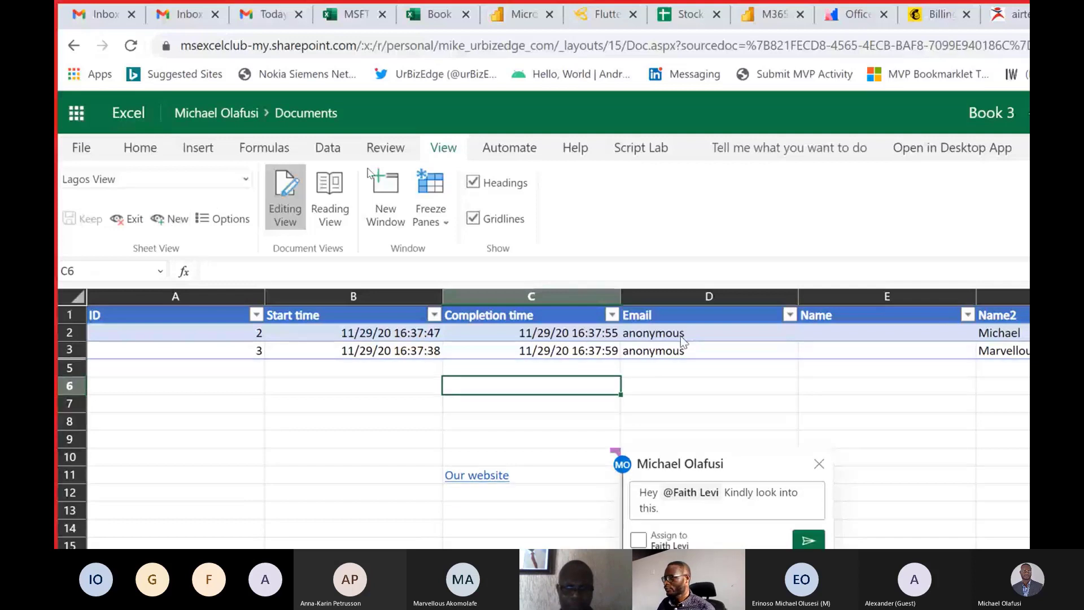
left_click(245, 180)
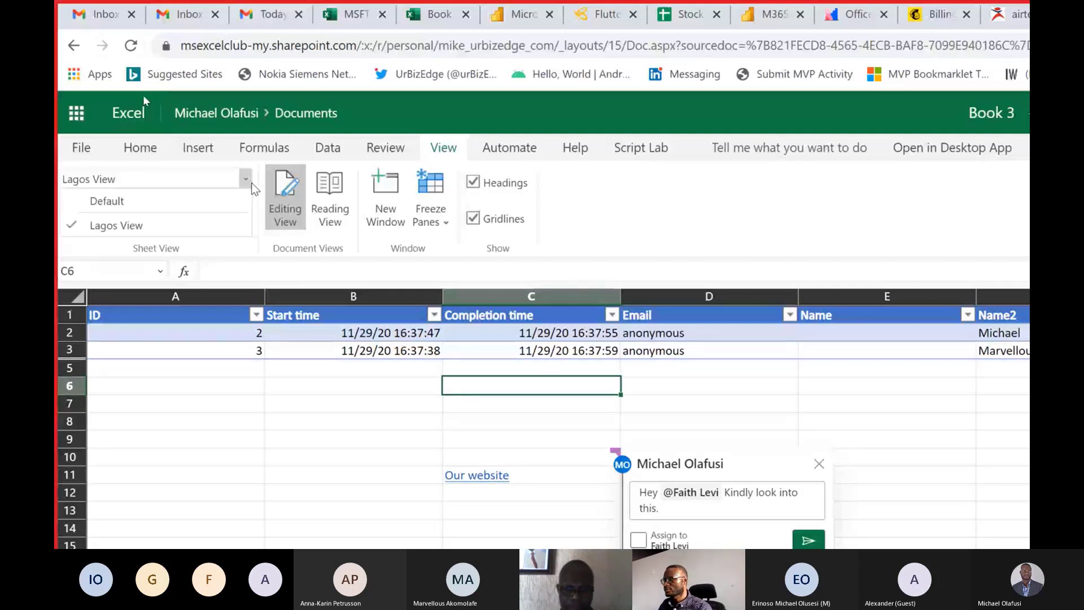
left_click(217, 191)
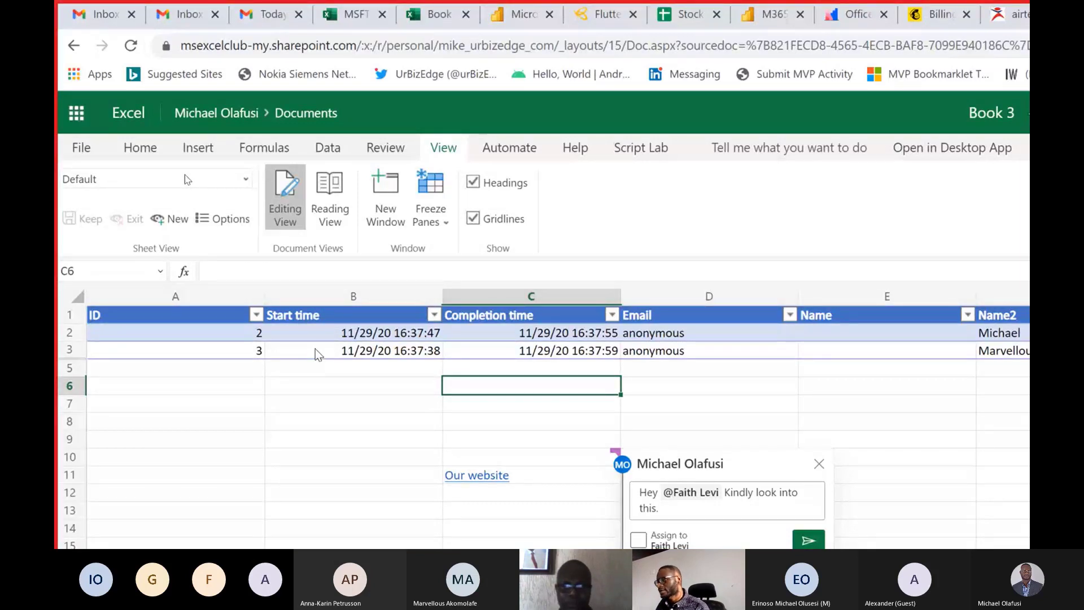
left_click(336, 420)
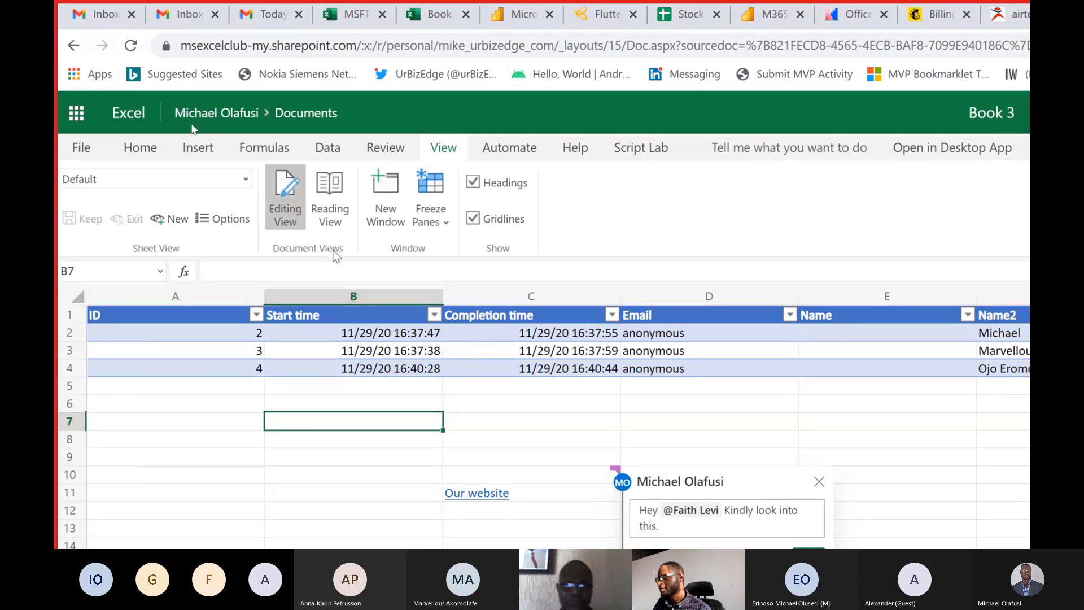
Open Book 3 in a second window alongside the original.
left_click(284, 211)
key("F11")
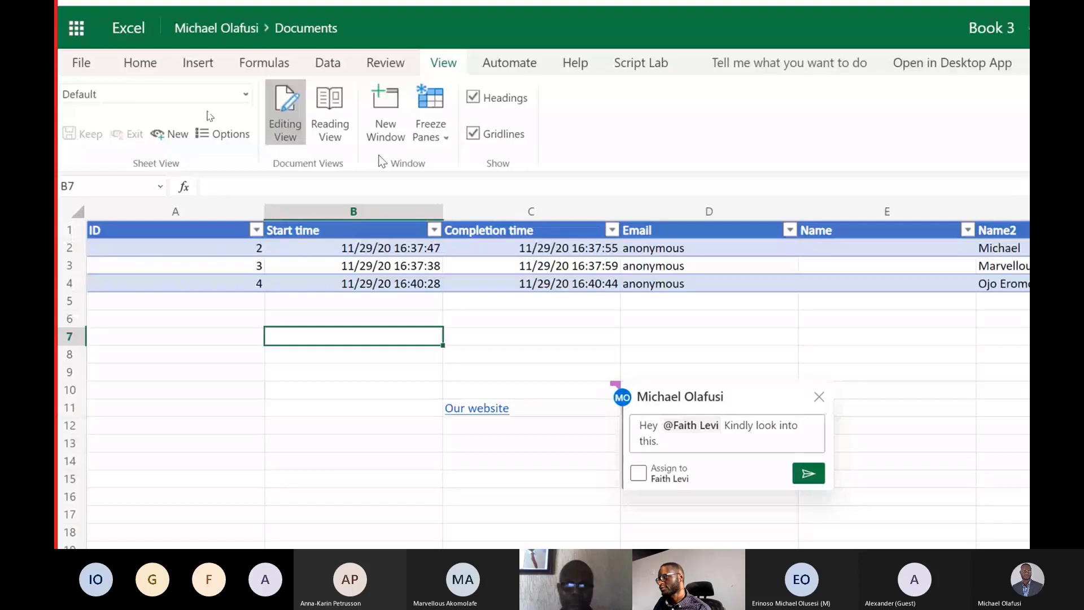
left_click(298, 319)
left_click_drag(299, 307, 312, 289)
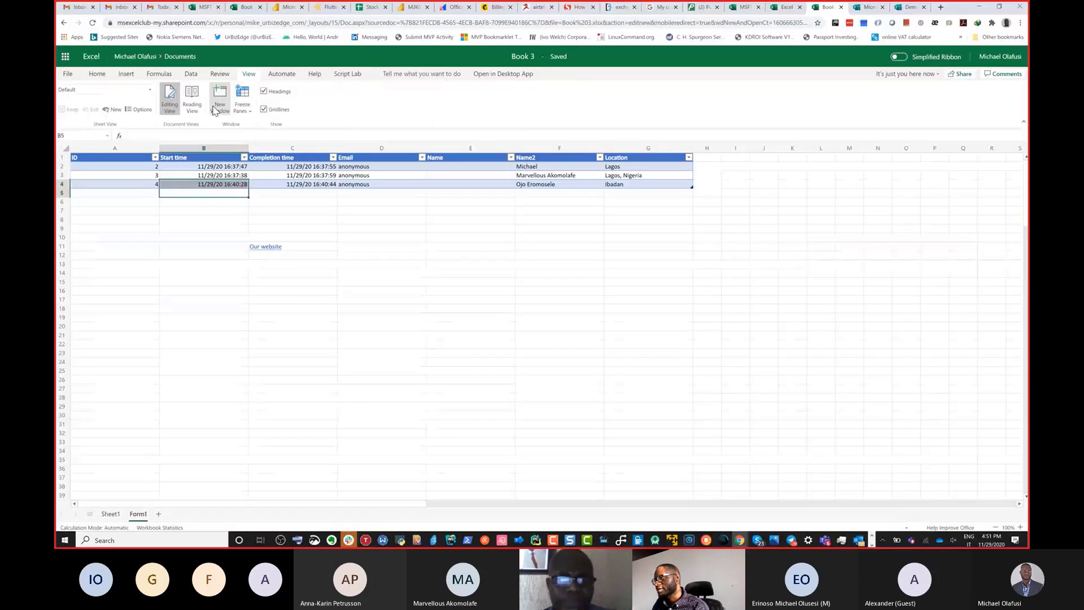
left_click(217, 107)
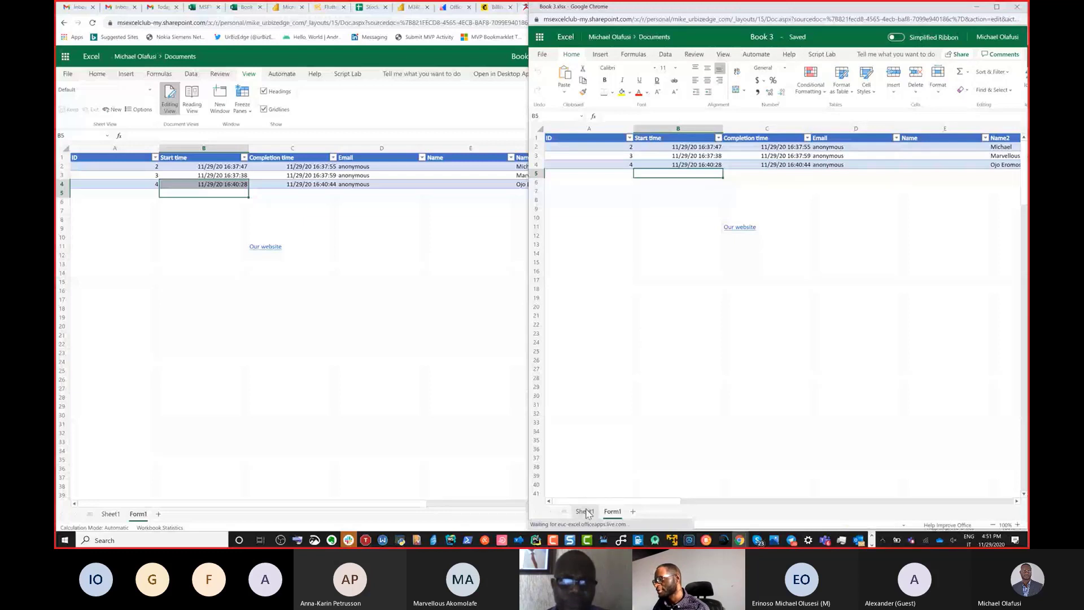
Try to build a formula in Form1 cell C8 that references cell H7 on Sheet1 in the second window.
left_click(333, 218)
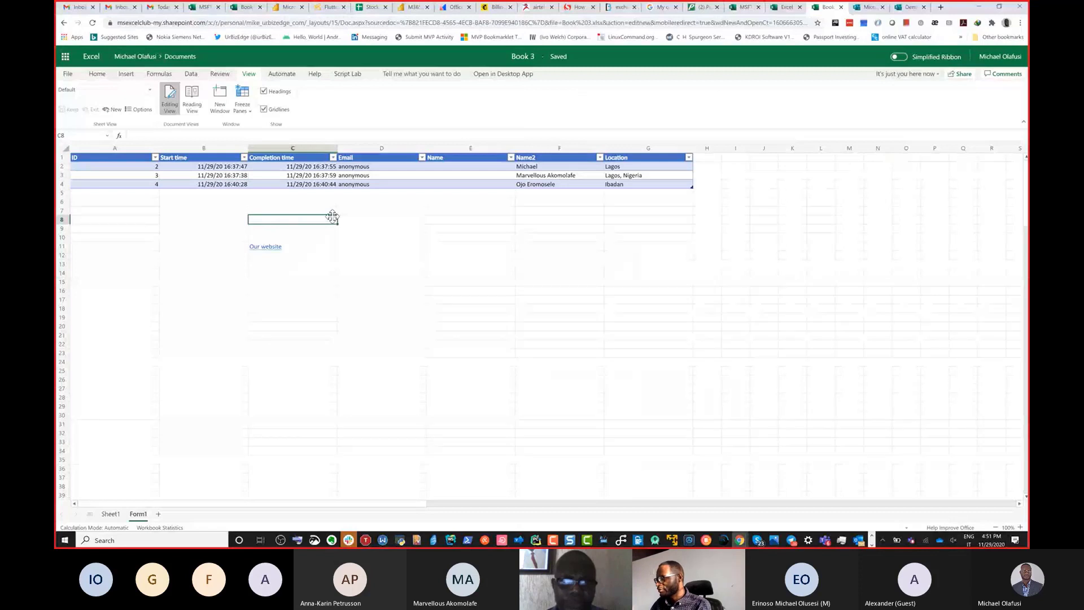
type("=")
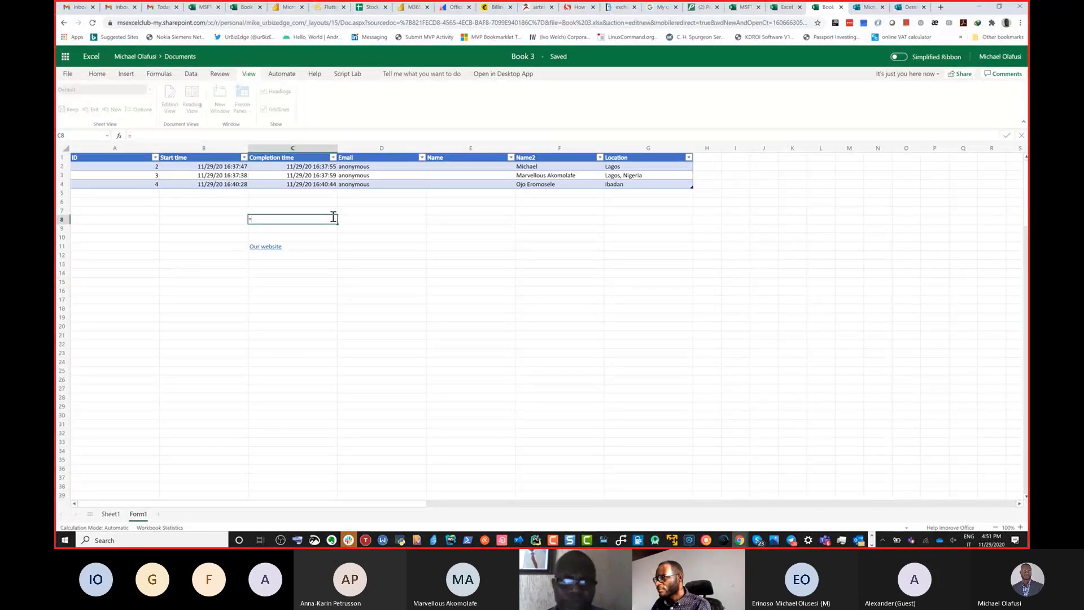
key("alt+Tab")
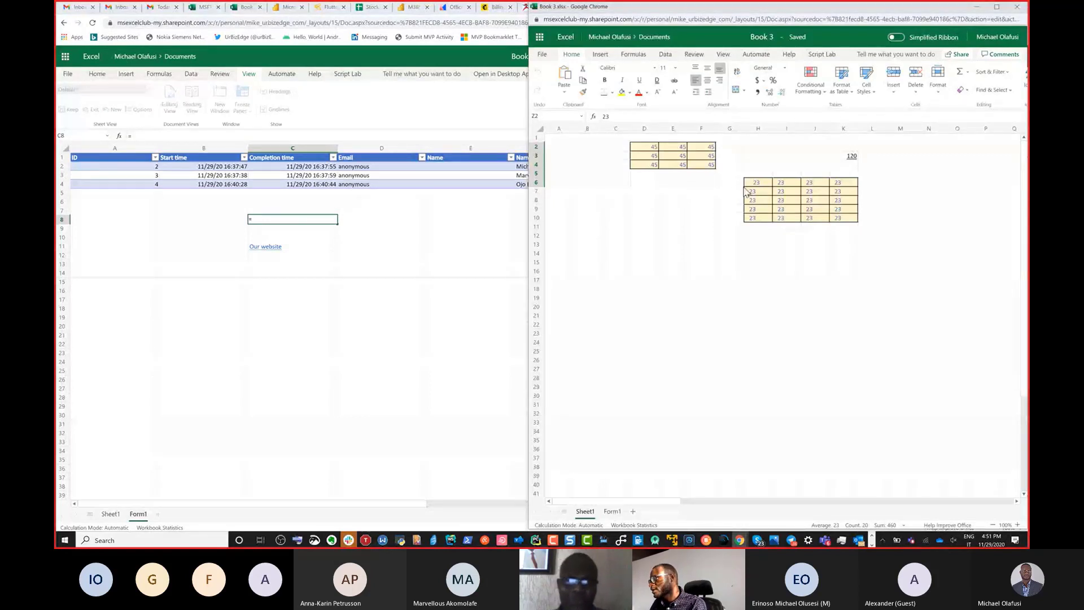
left_click(745, 190)
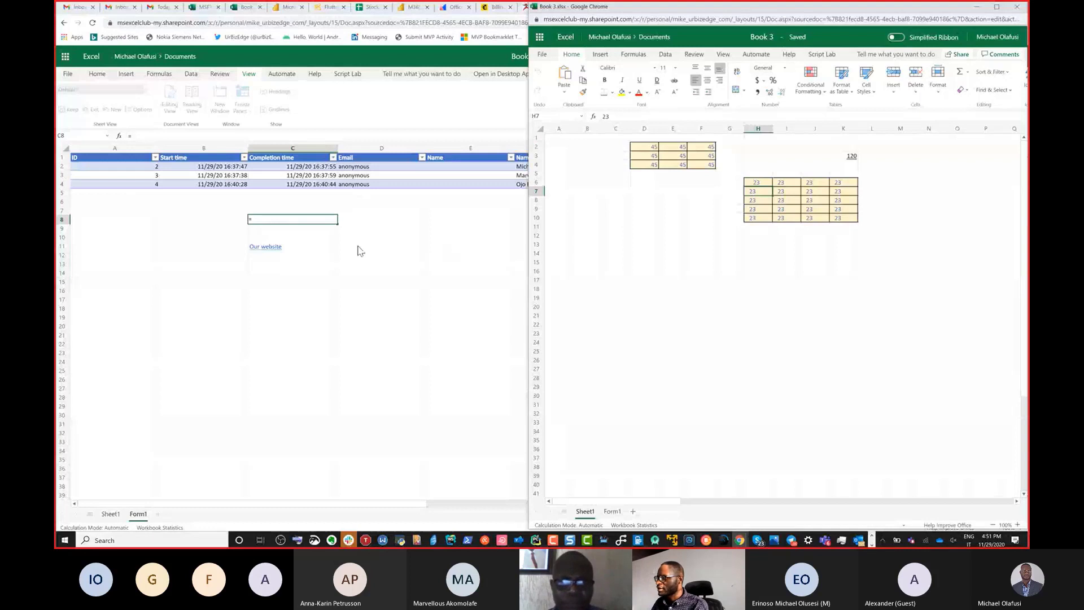
left_click_drag(324, 239, 297, 220)
key("Escape")
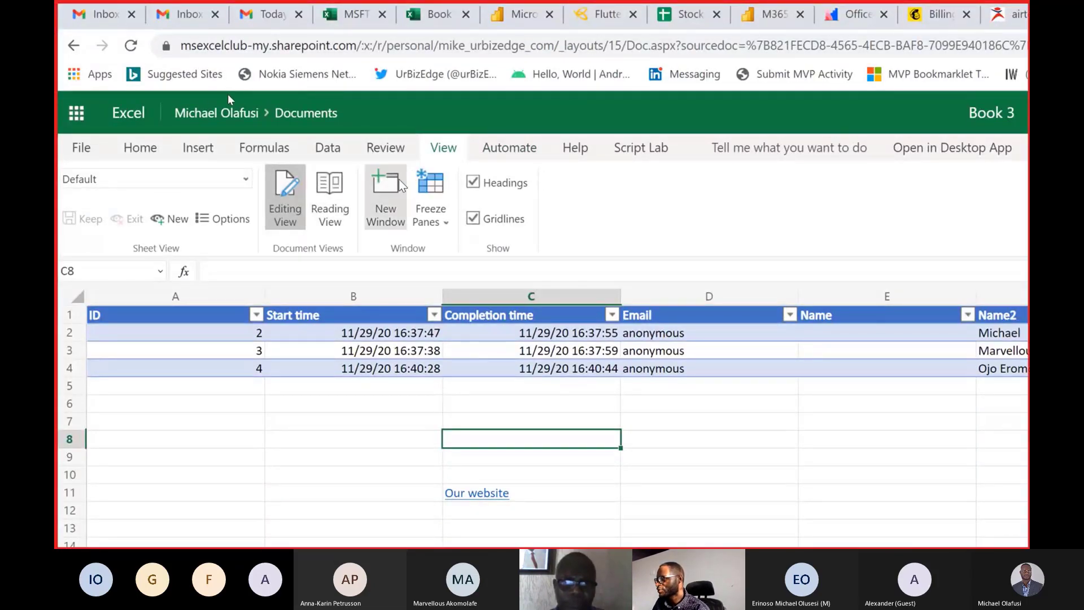
Show the available options for freezing panes, the top row or the first column.
left_click(435, 224)
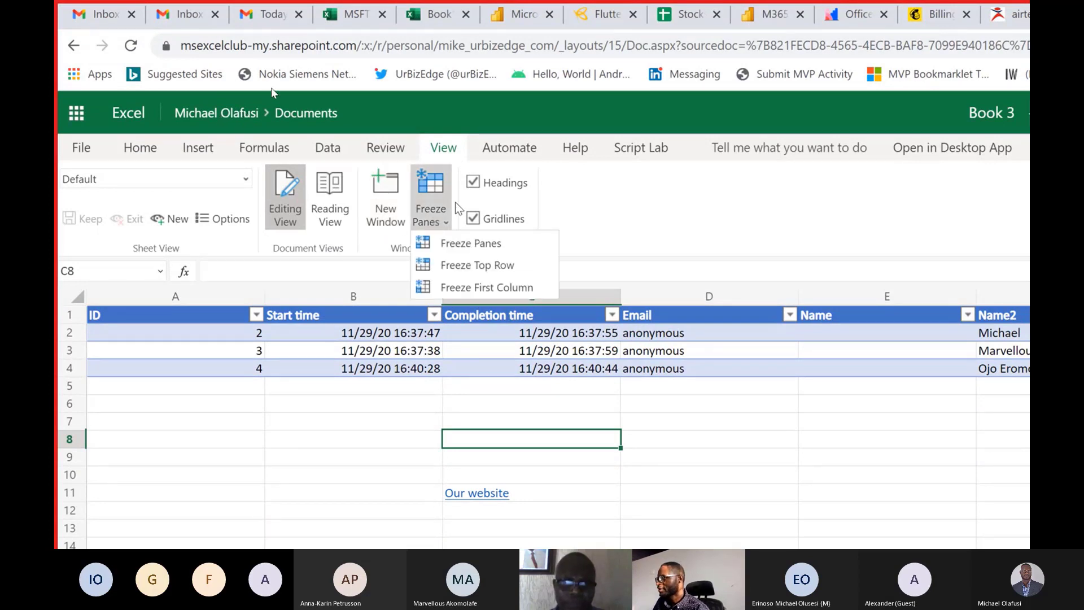
left_click(434, 196)
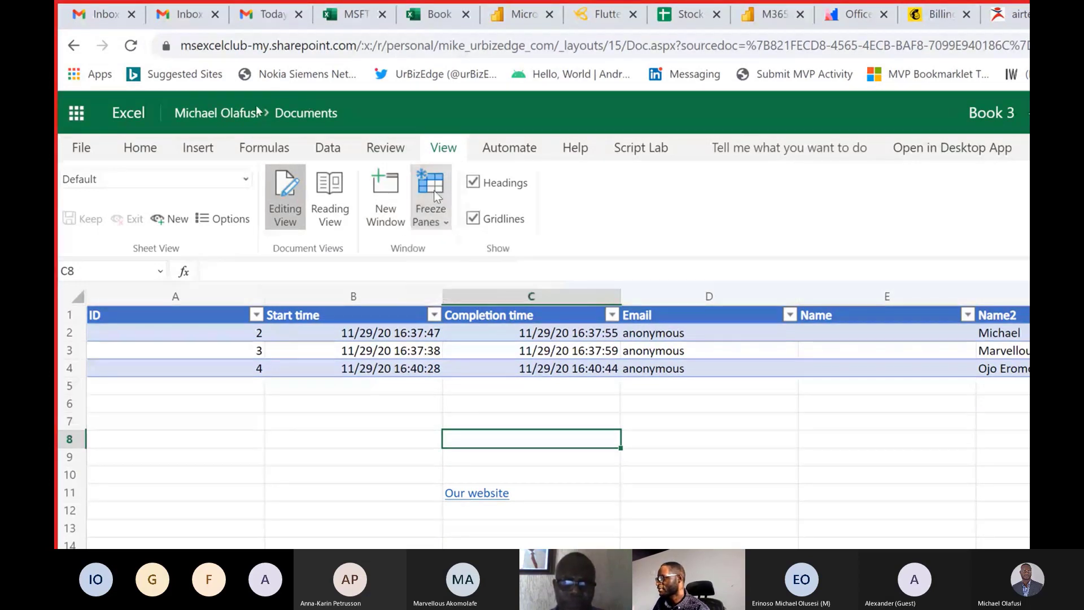
Hide and restore the Form1 gridlines, and do the same with the row and column headings.
left_click(473, 219)
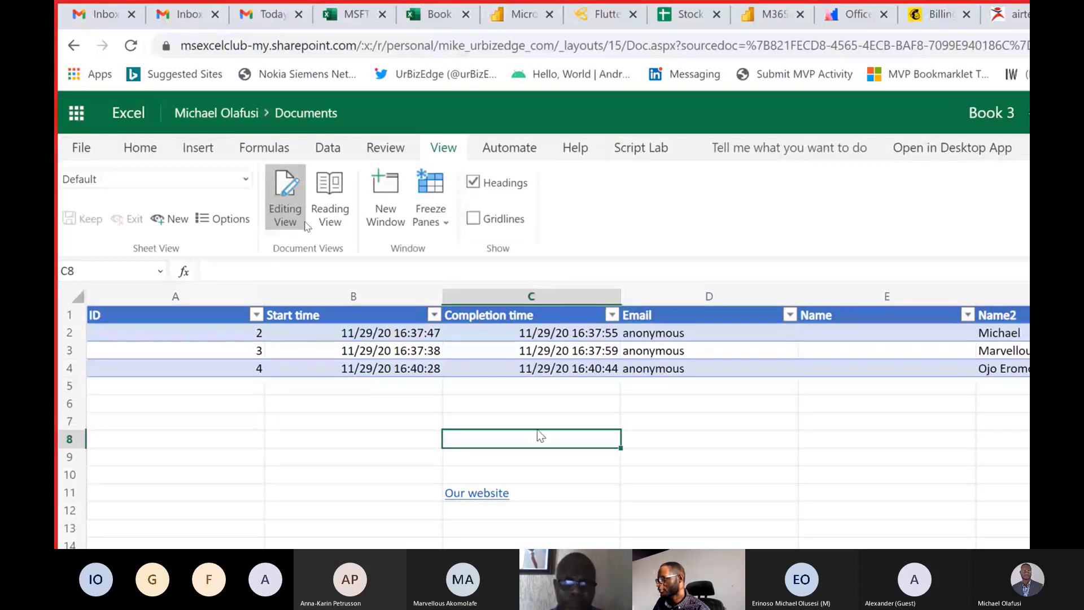
scroll(554, 436, "down", 3)
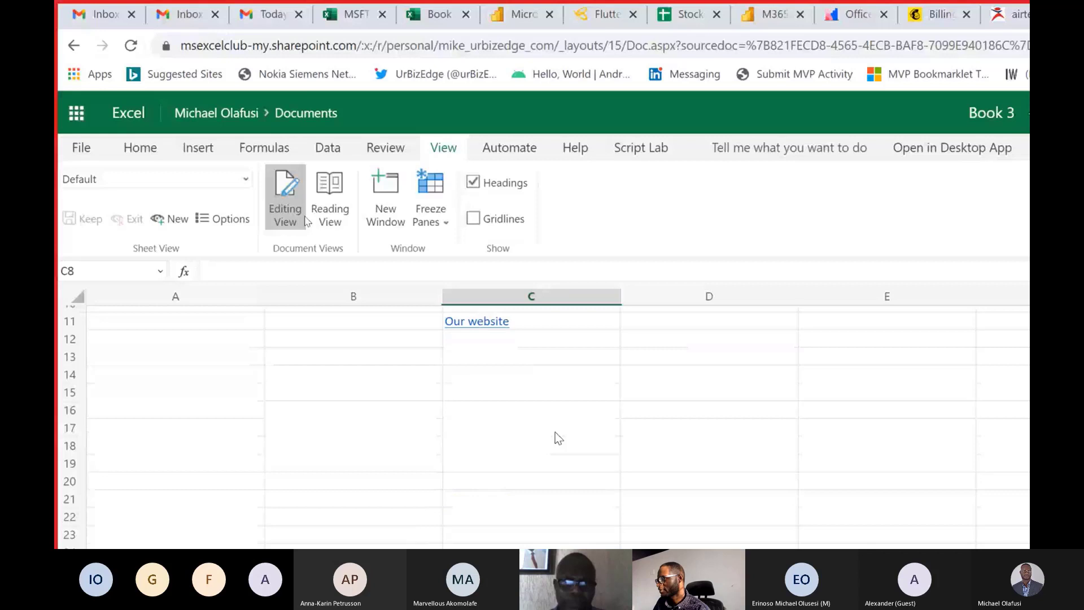
scroll(555, 432, "up", 3)
left_click(556, 419)
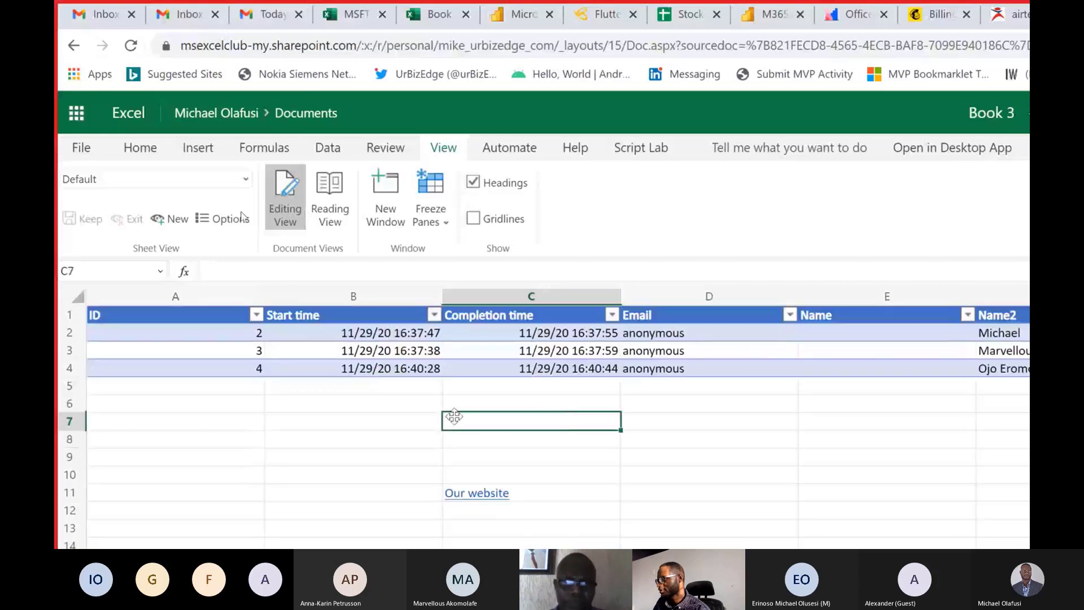
left_click(390, 432)
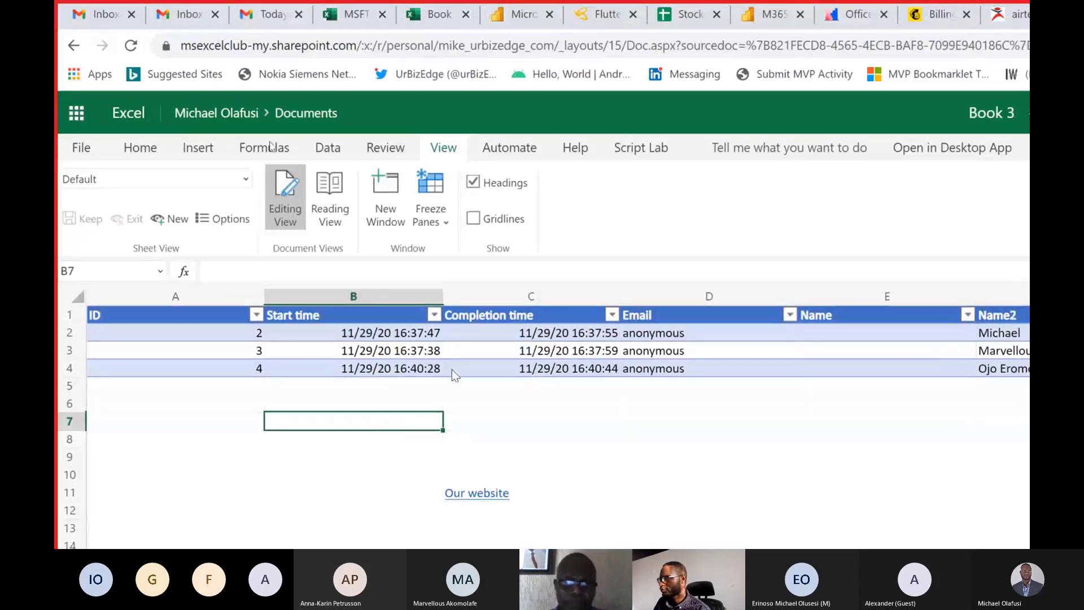
left_click(472, 218)
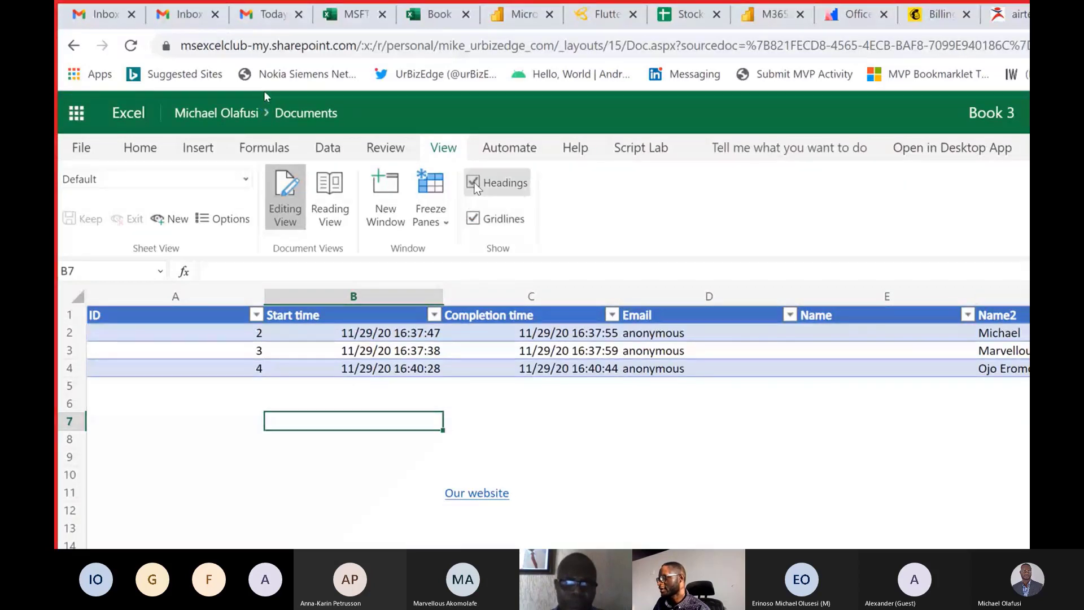
left_click(473, 182)
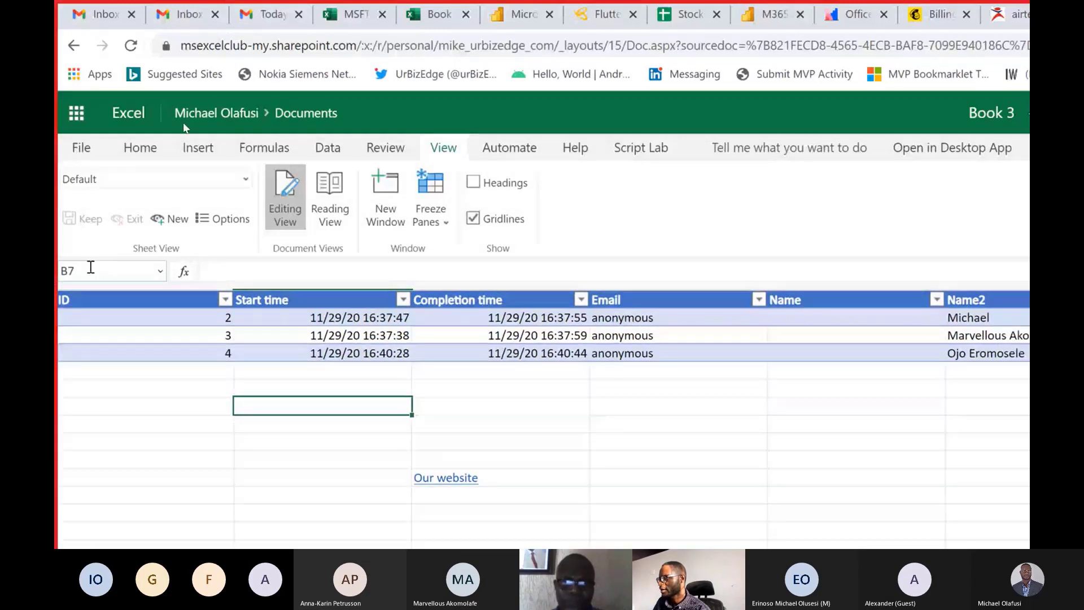
left_click(474, 183)
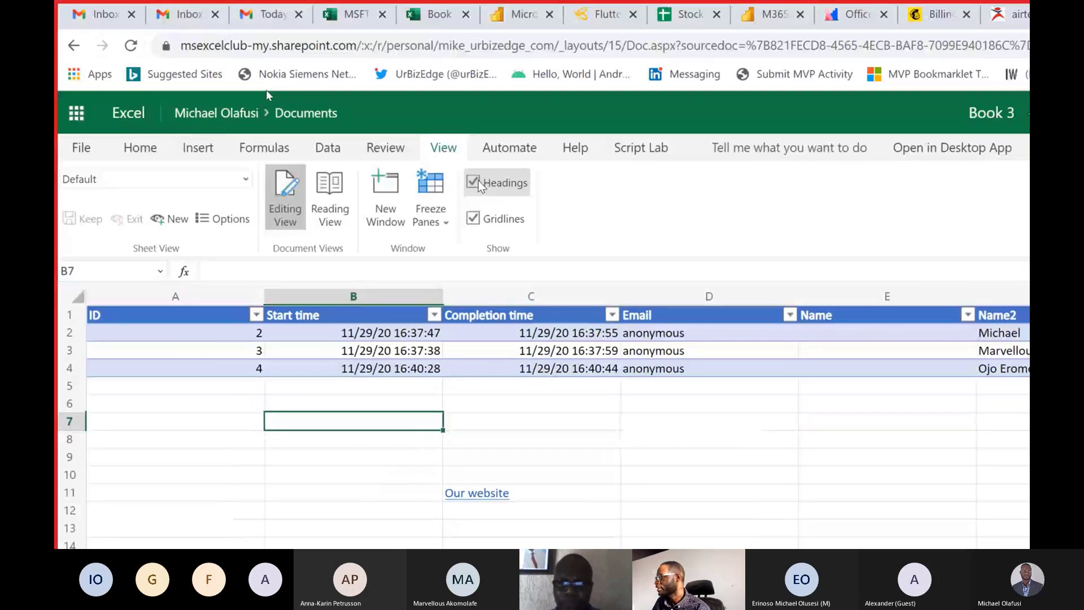
Enter 67 in cell A7 of Form1, fill it down through A15 and dismiss the shortcuts notice.
left_click(497, 151)
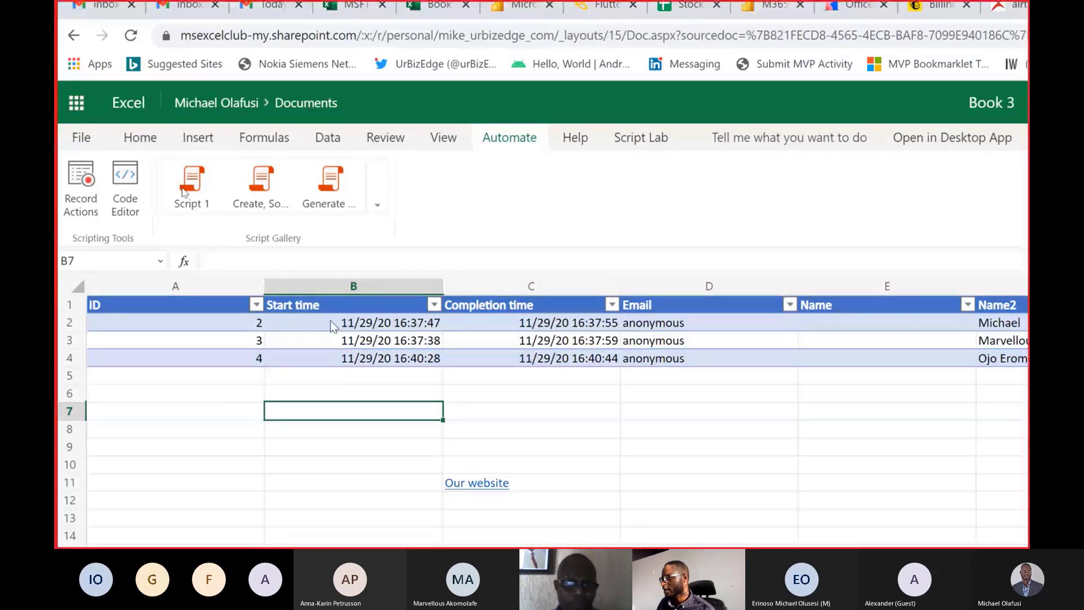
scroll(283, 480, "down", 3)
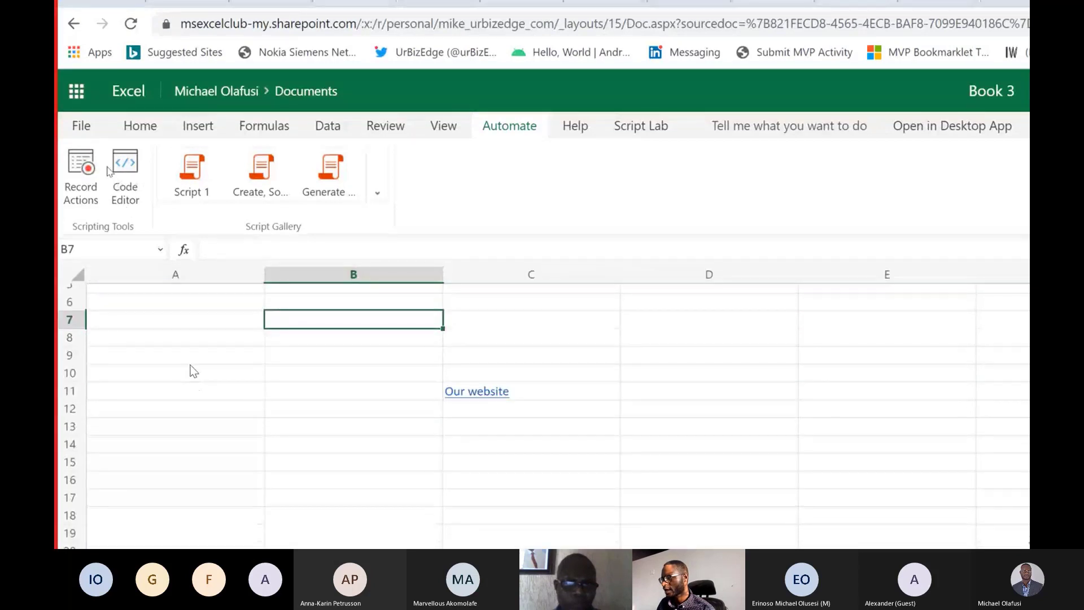
left_click_drag(166, 318, 215, 455)
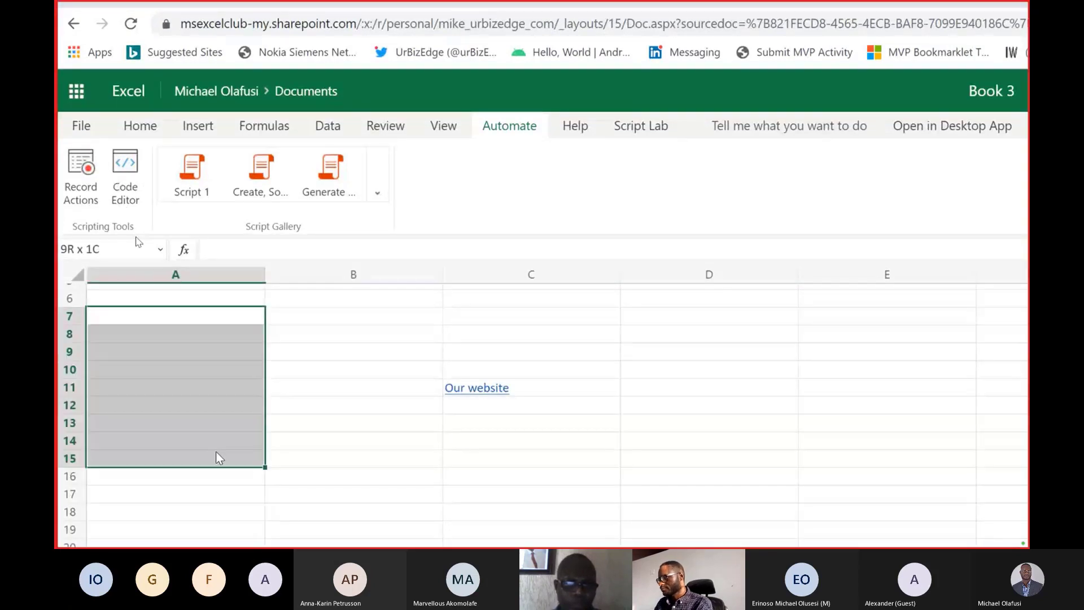
type("67")
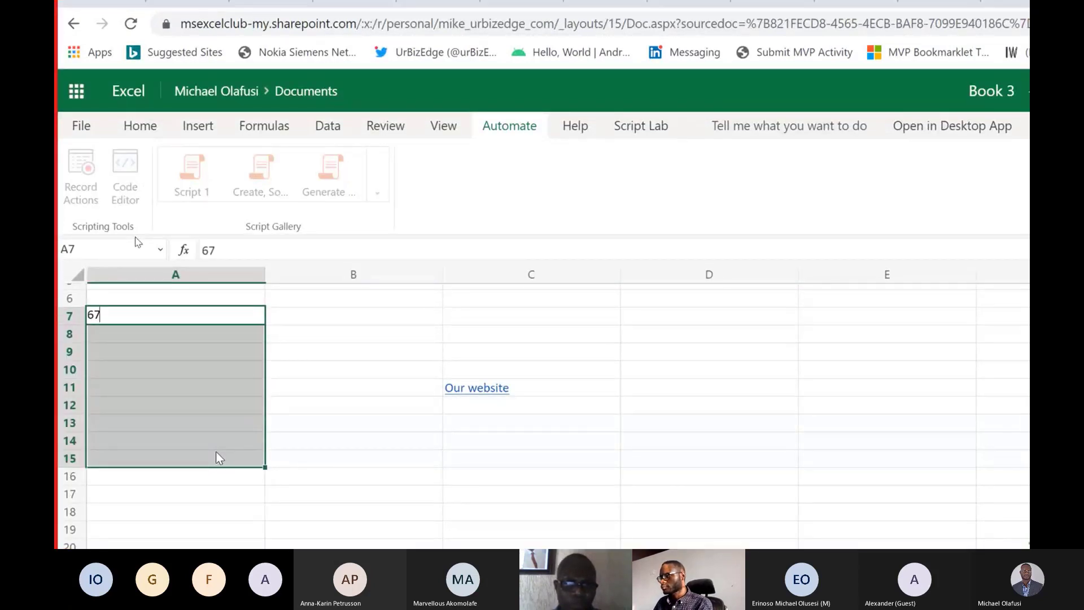
key("ctrl+Return")
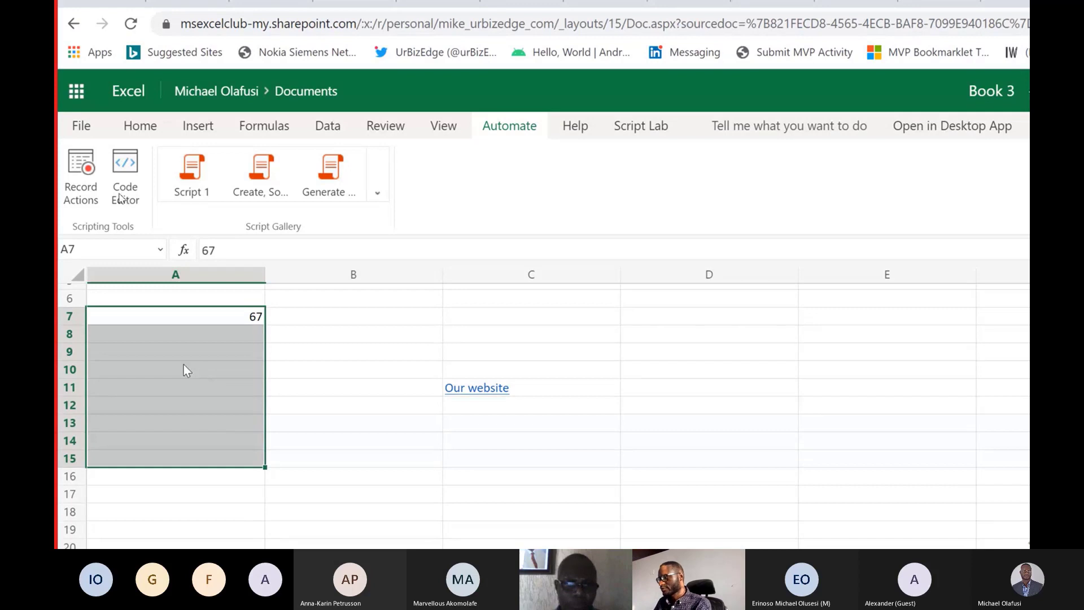
key("ctrl+d")
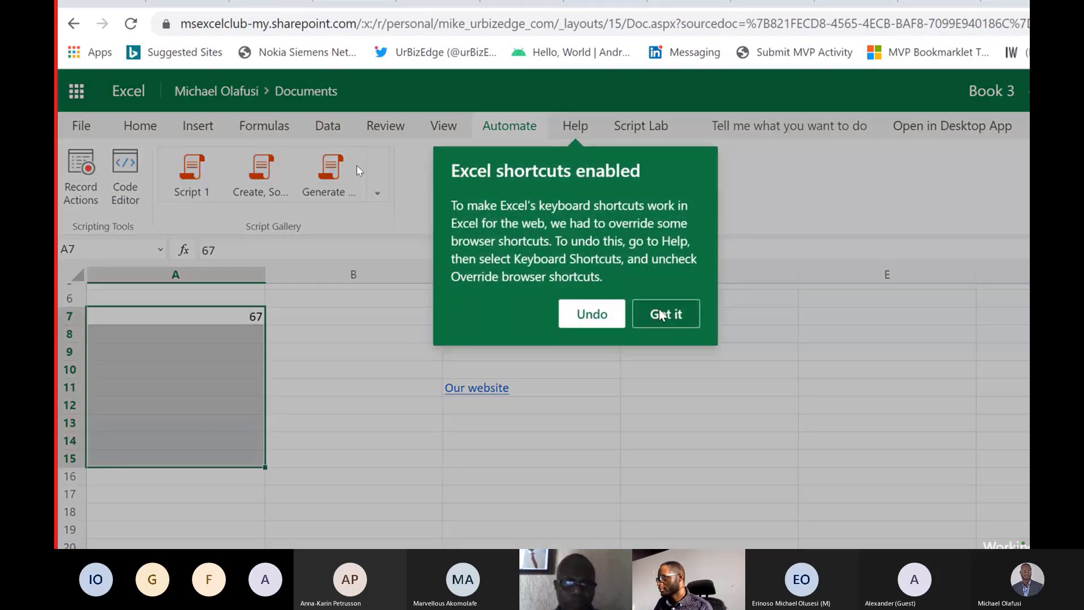
left_click(661, 314)
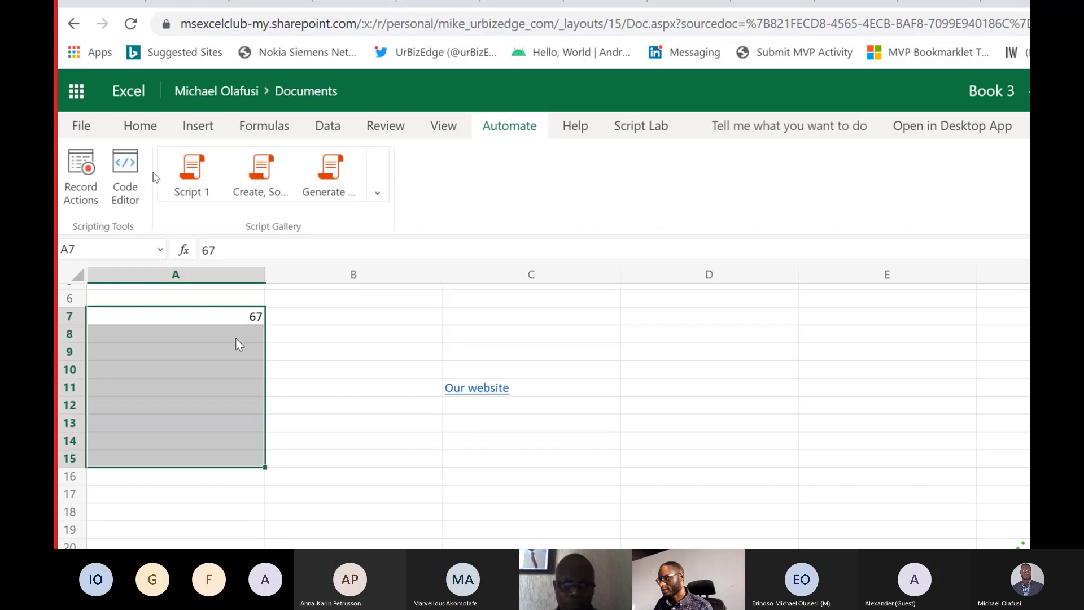
Clear the value from cell A7, keeping the filled values below it.
left_click(252, 321)
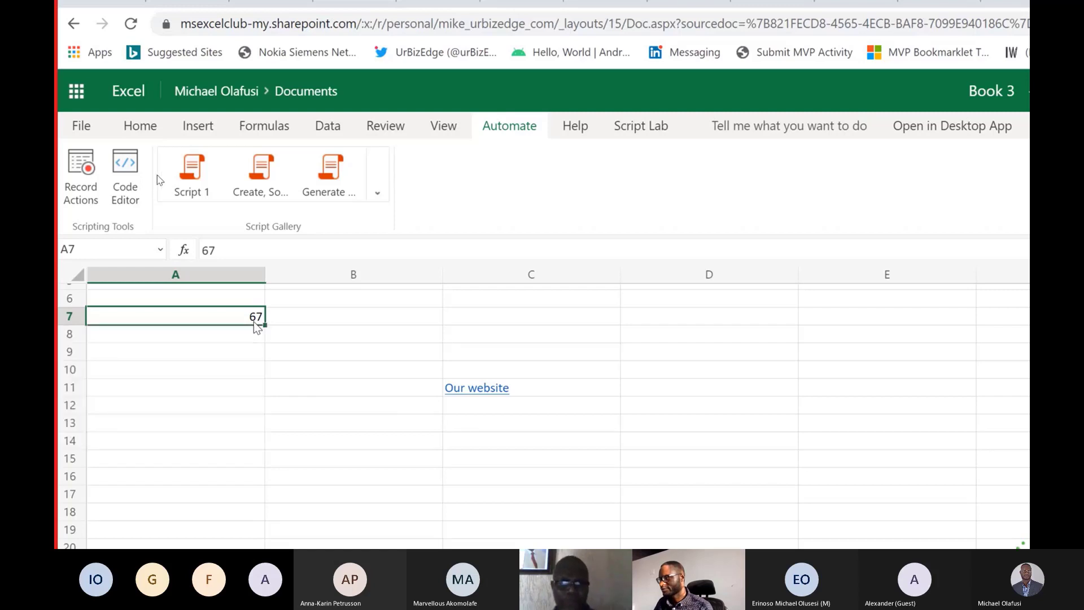
left_click_drag(256, 324, 290, 492)
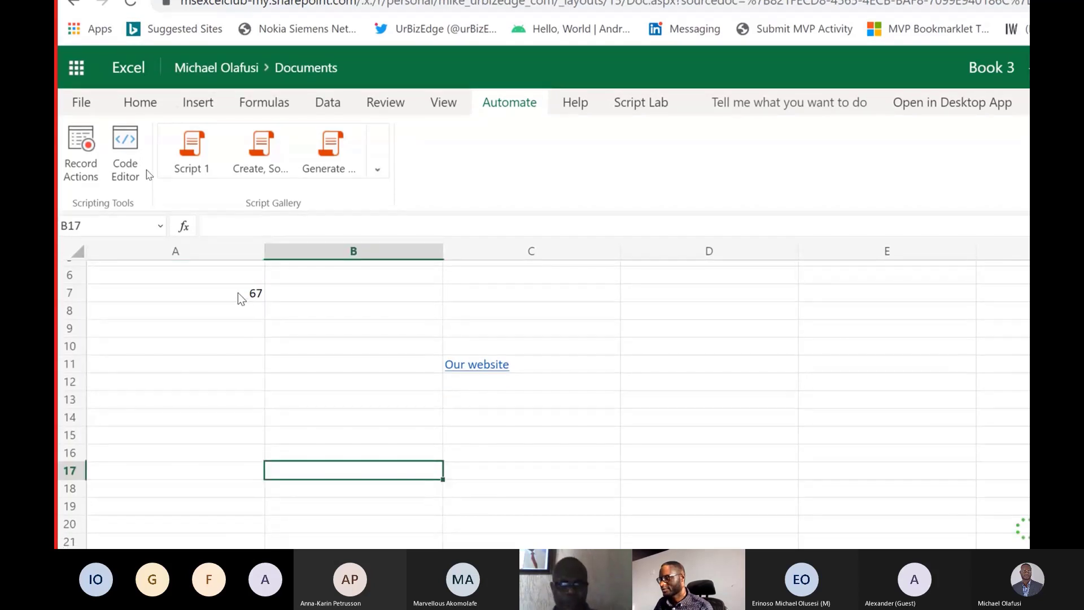
left_click(238, 296)
left_click(301, 328)
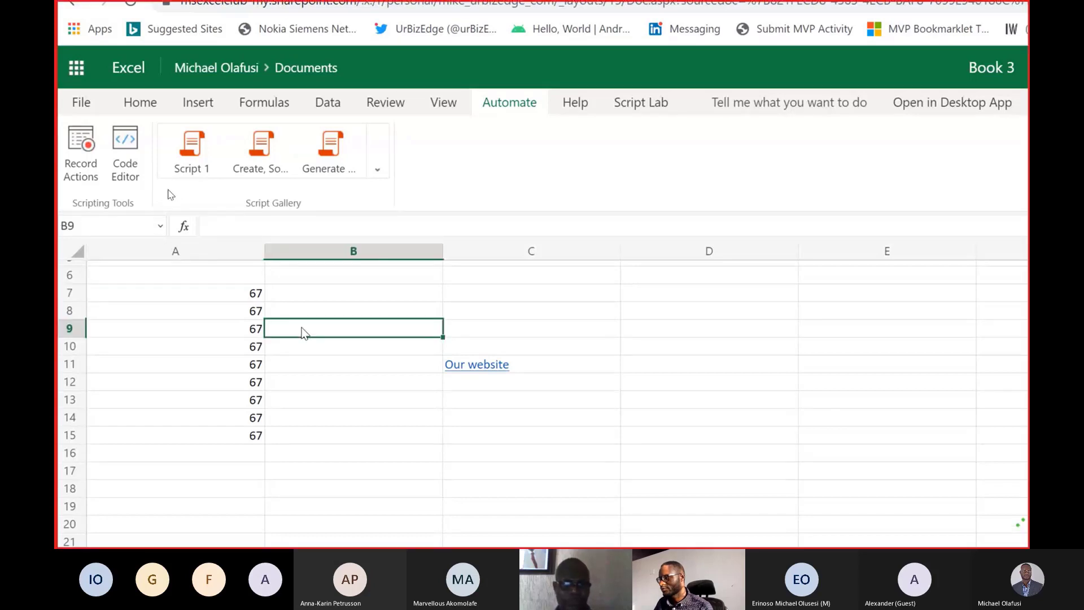
left_click(378, 473)
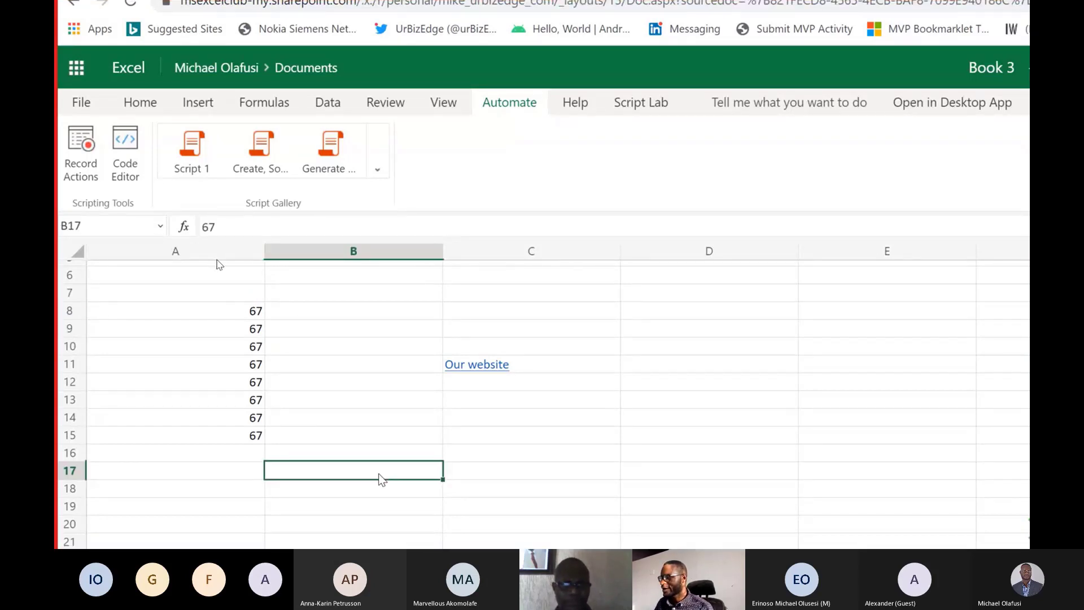
Select A8:A15, start recording actions and apply all borders to the selected cells.
left_click_drag(155, 311, 169, 440)
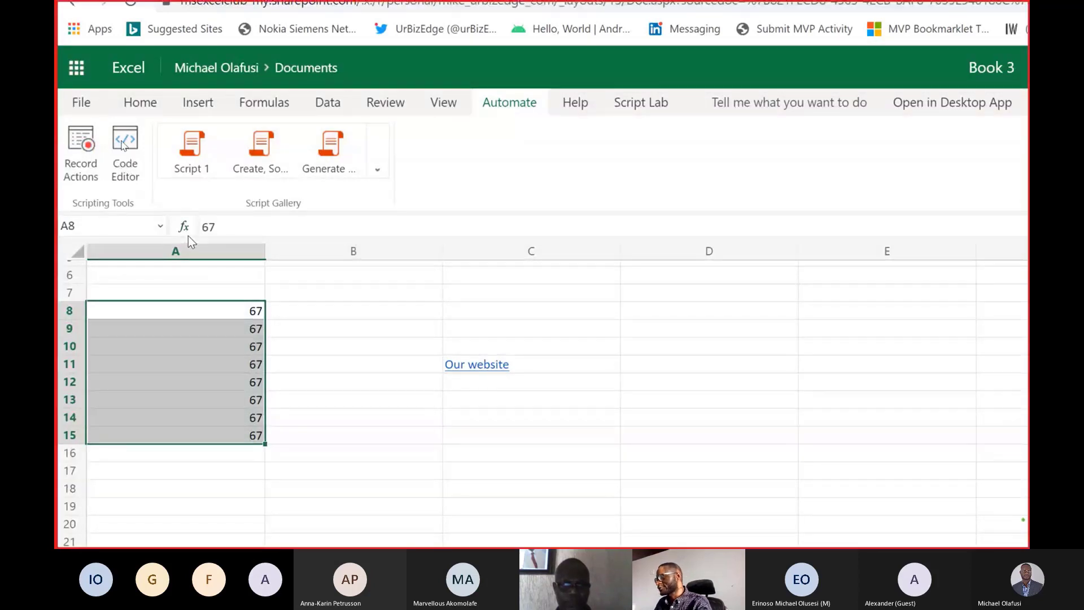
key("super+minus")
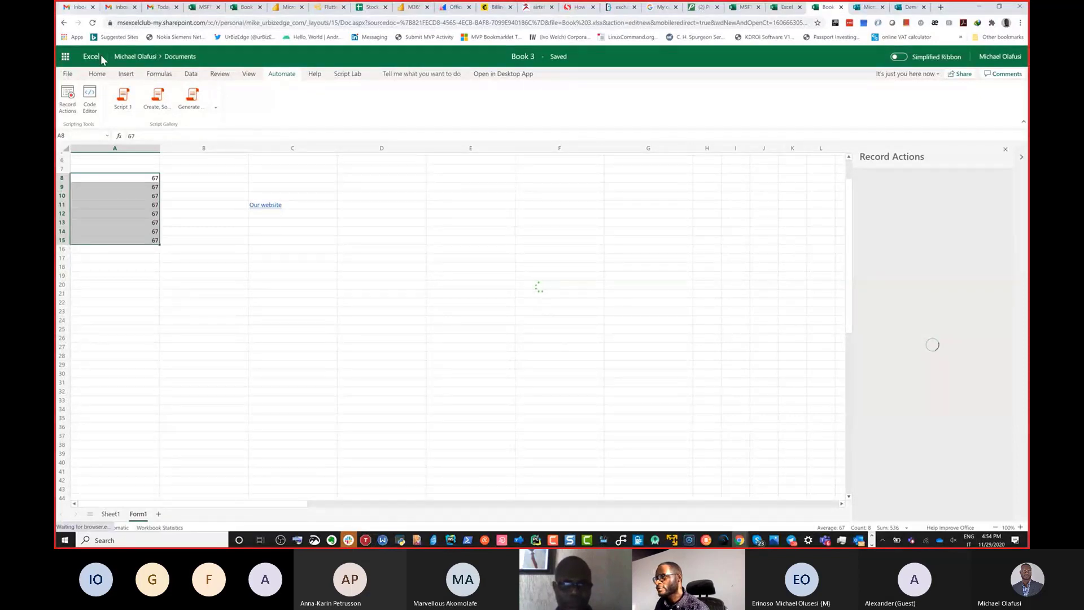
left_click(102, 74)
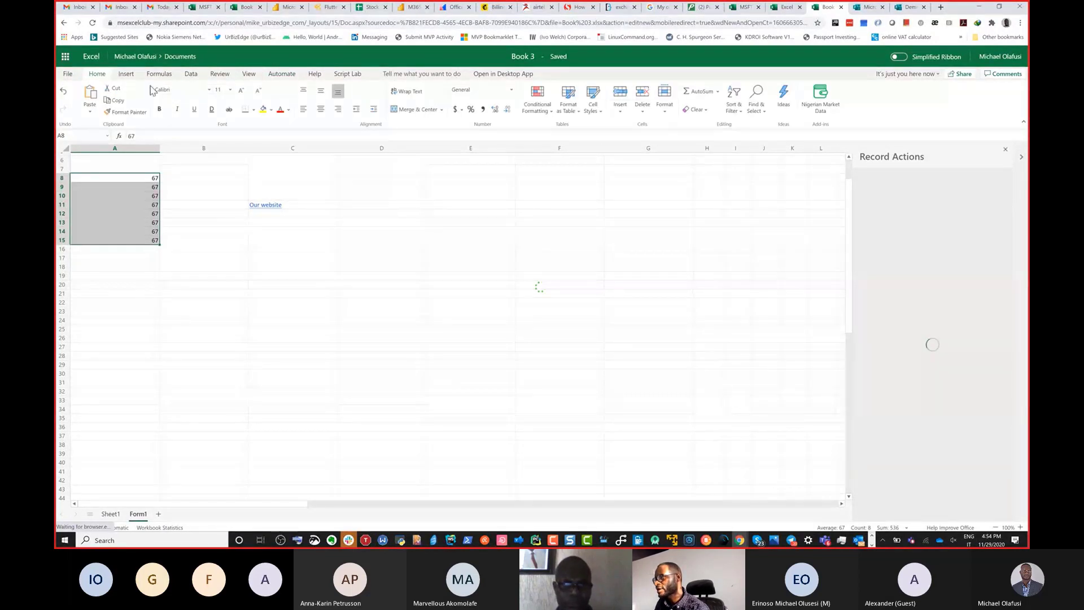
left_click(248, 109)
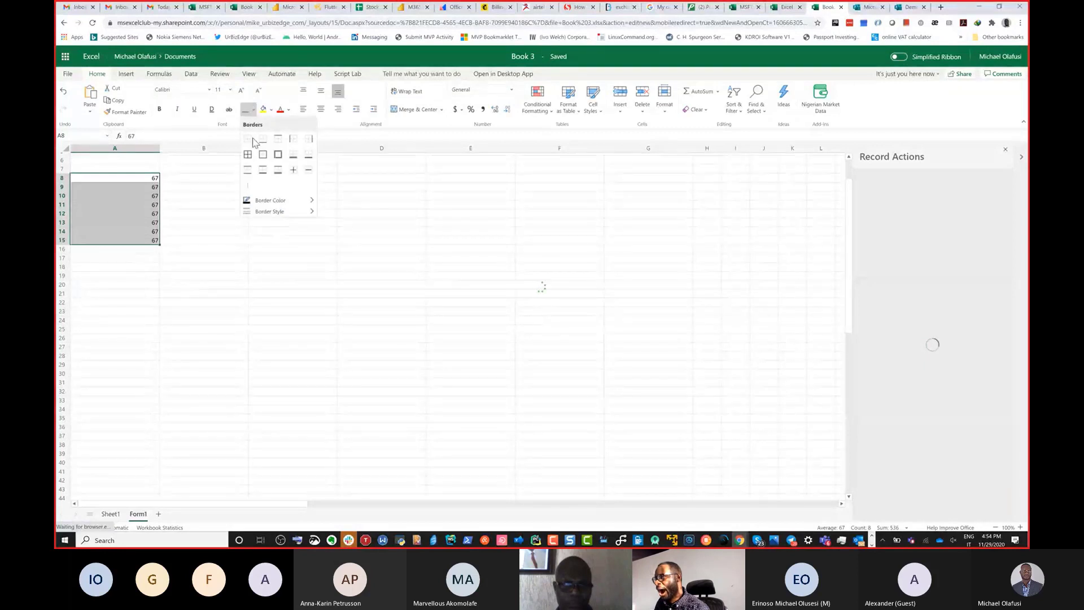
left_click(248, 154)
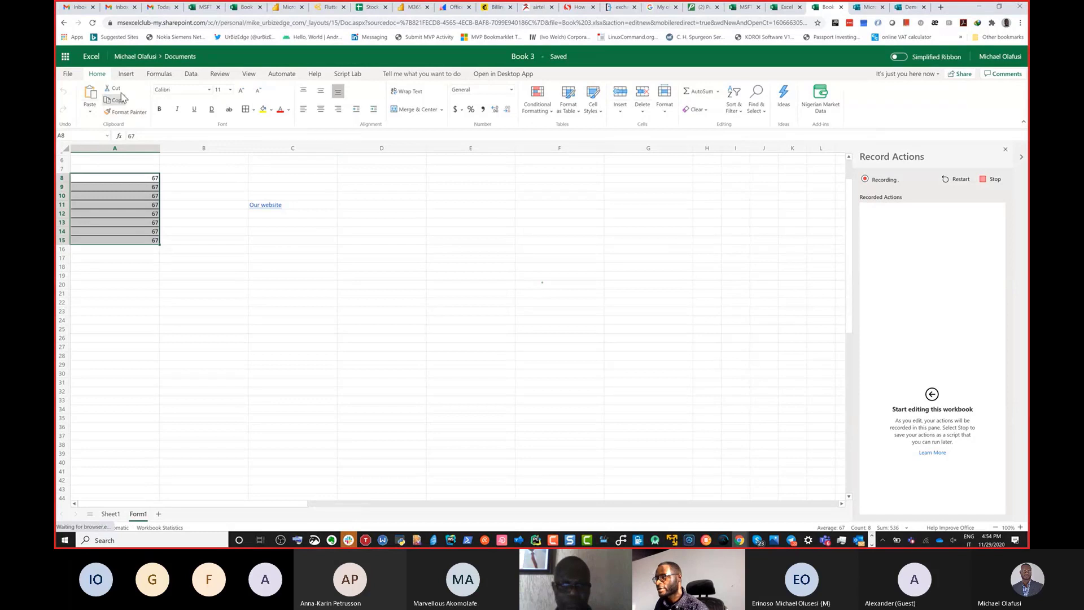
Insert a 2-D pie chart from A8:A15 and move it up to start at about cell D14.
left_click(135, 77)
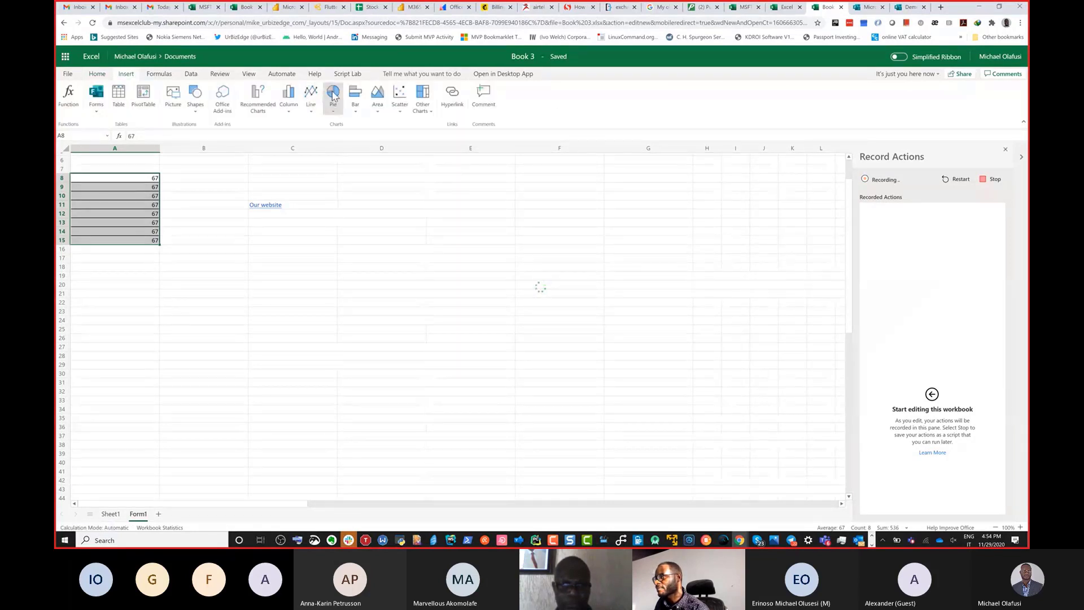
left_click(332, 95)
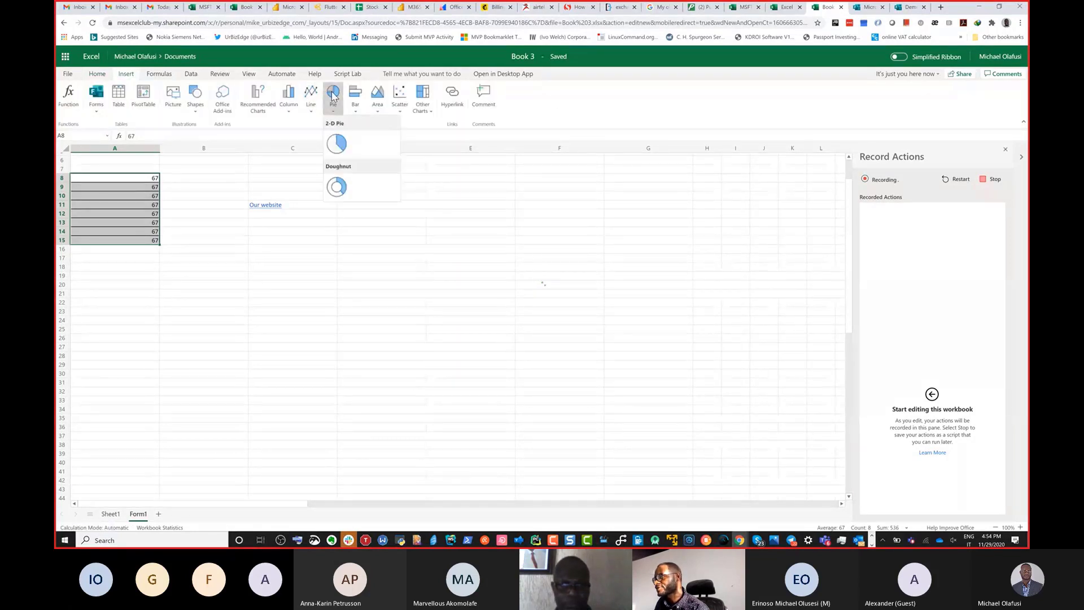
left_click(342, 147)
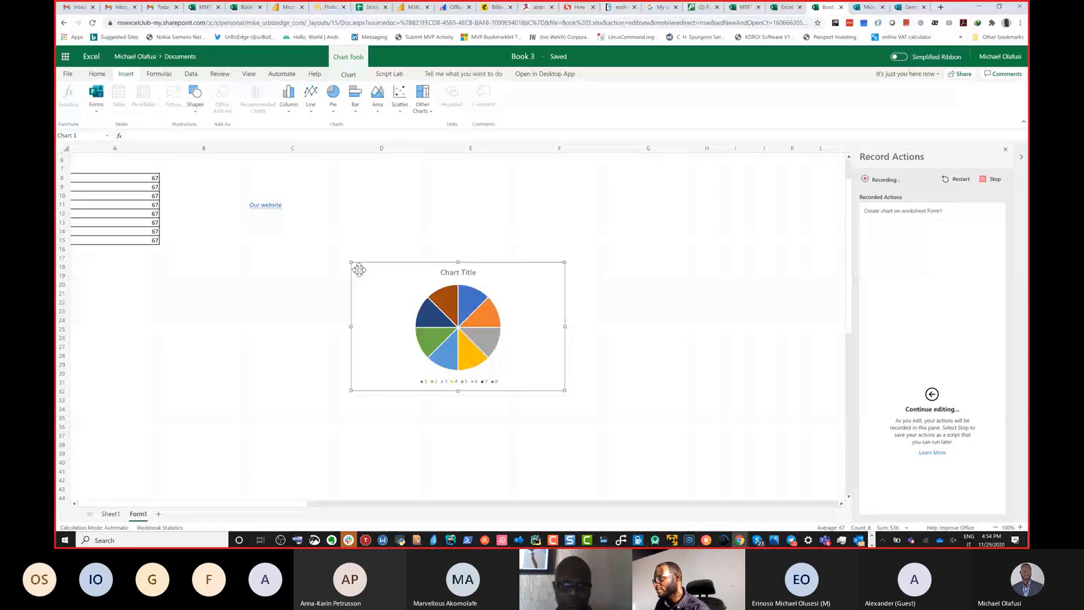
left_click_drag(359, 269, 348, 235)
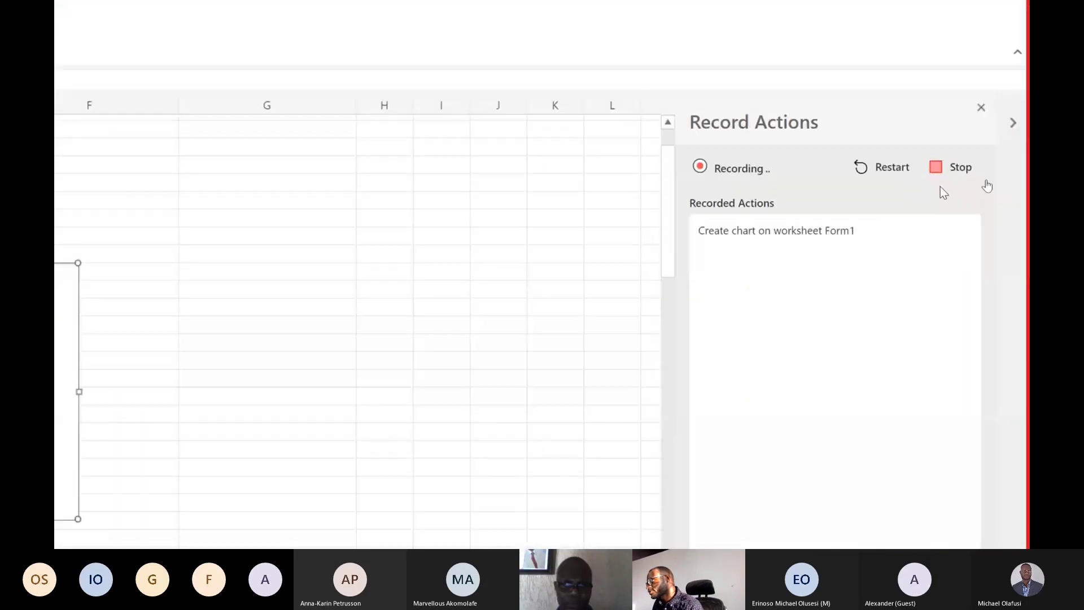
Stop the action recording to save it as a script, and expand the script gallery to view the available scripts.
left_click(939, 169)
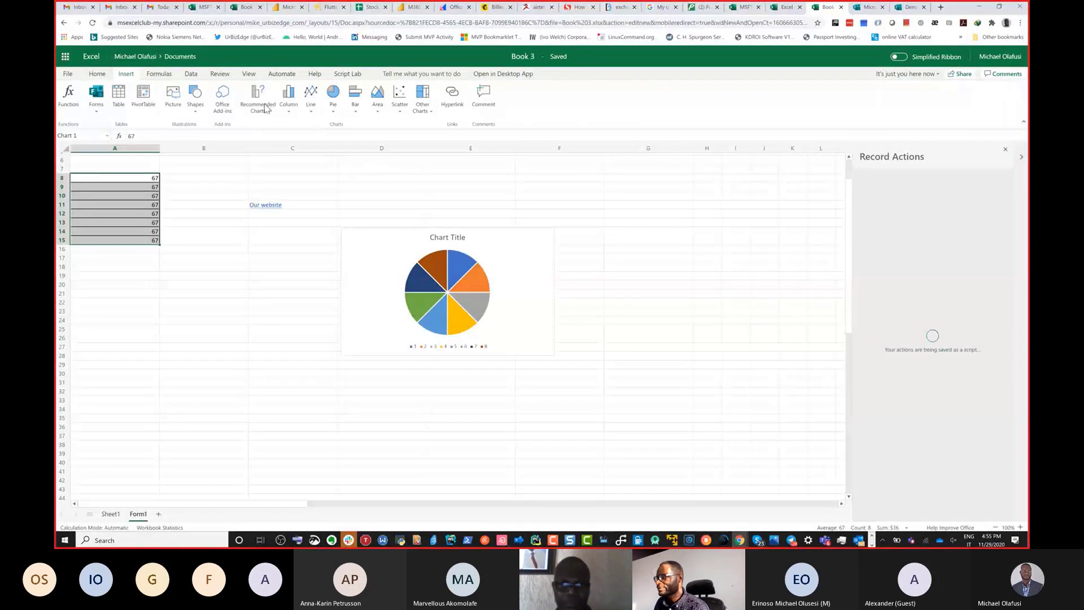
left_click(288, 75)
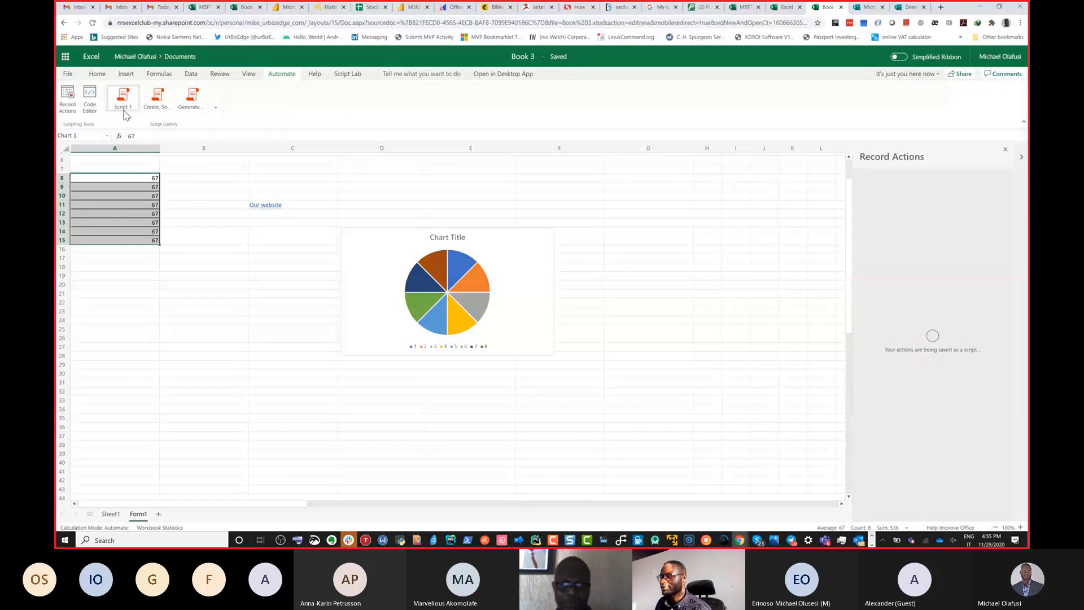
left_click(214, 108)
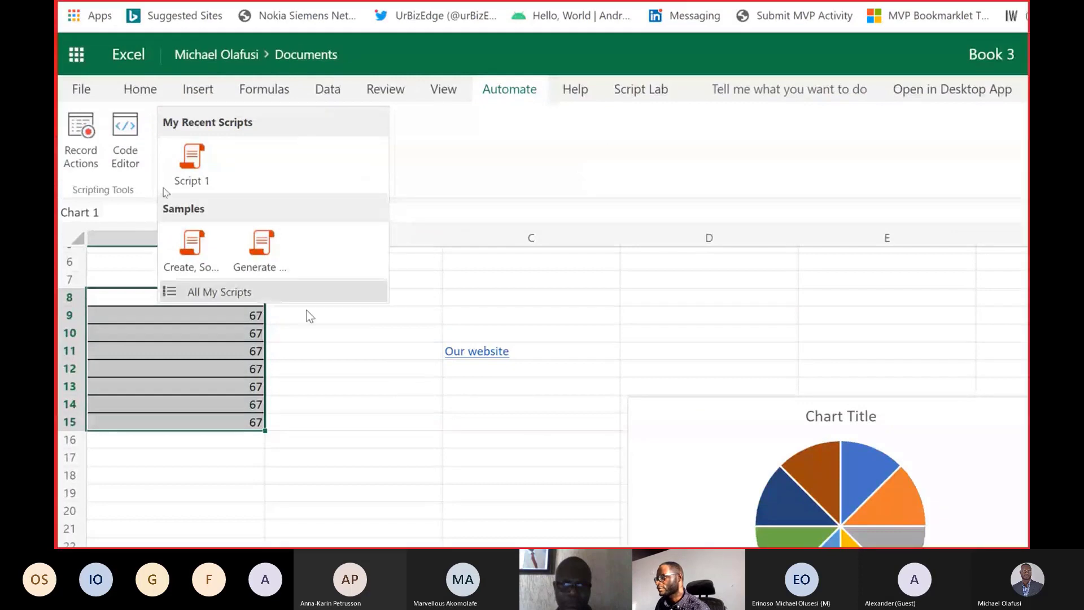
left_click(239, 293)
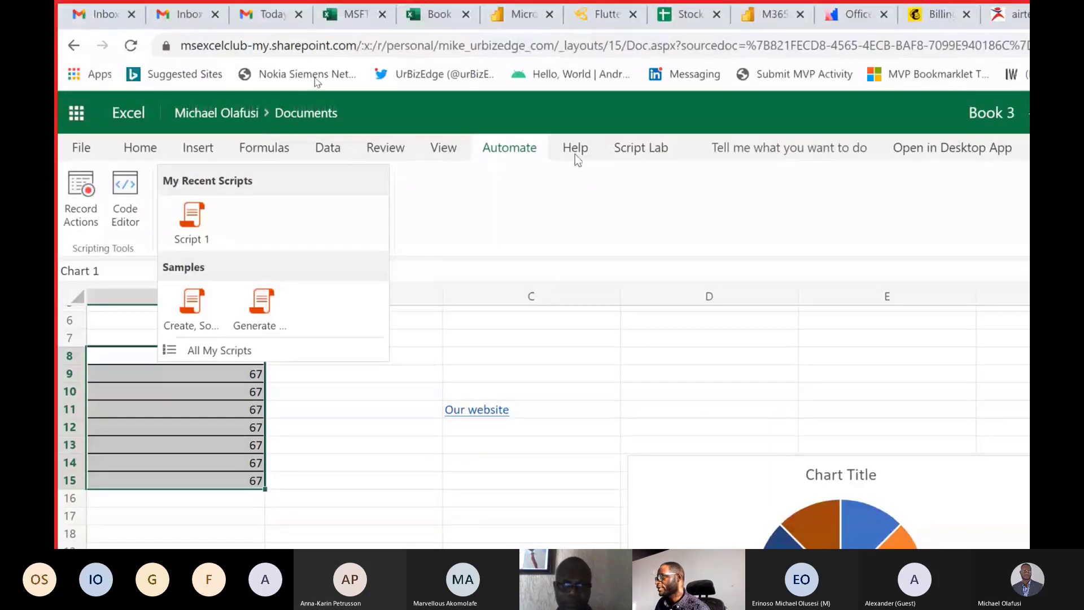
Show the Help & Support commands and the commands of the Script Lab add-in.
left_click(574, 153)
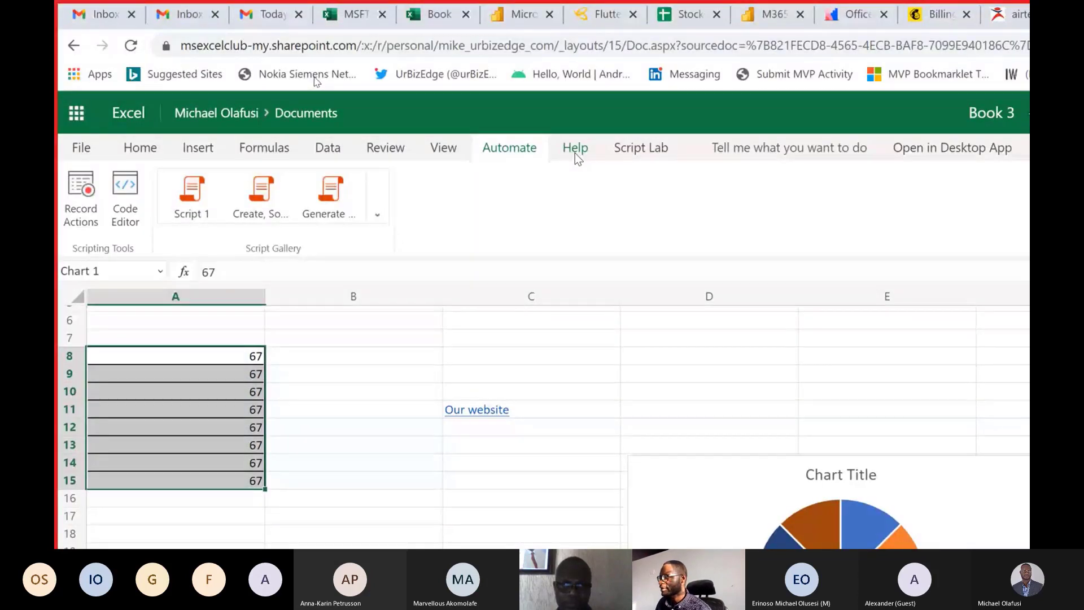
left_click(574, 157)
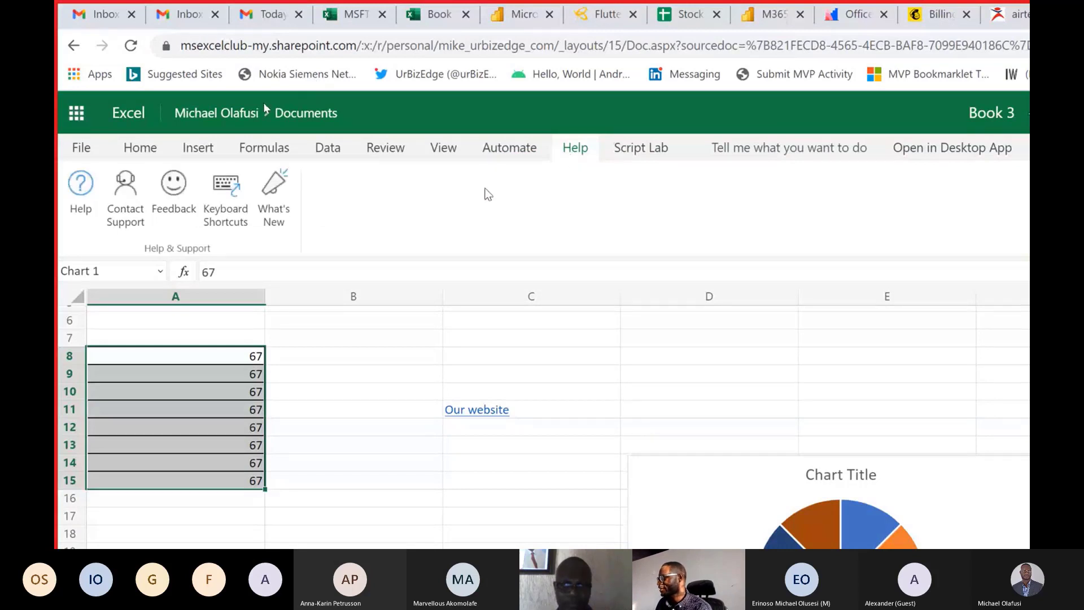
left_click(649, 154)
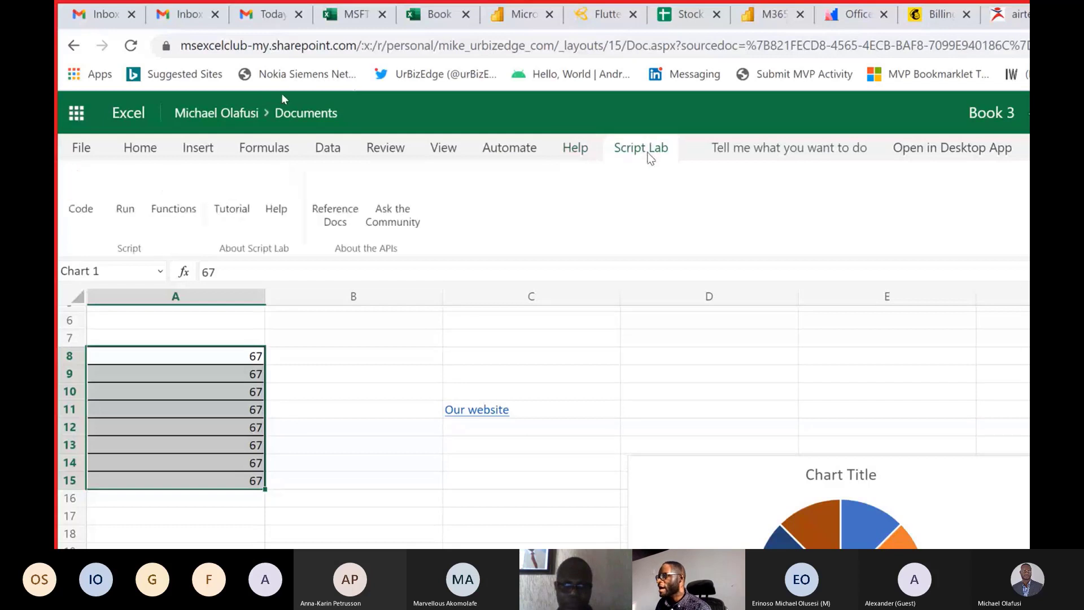
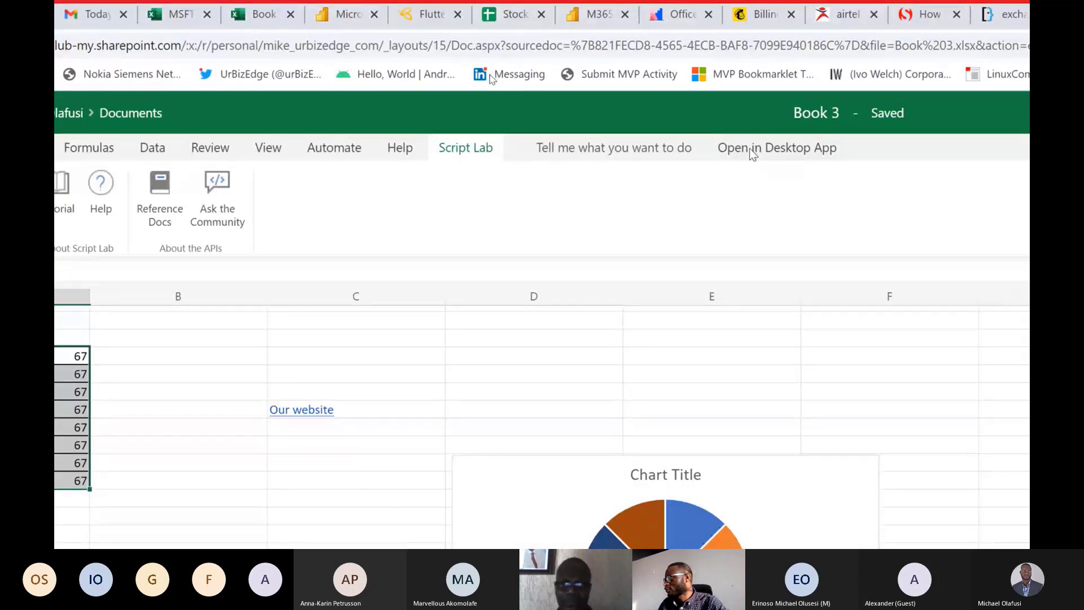
Open Book 3 from Excel Online in the desktop app and check the browser page for the launch status.
left_click(750, 148)
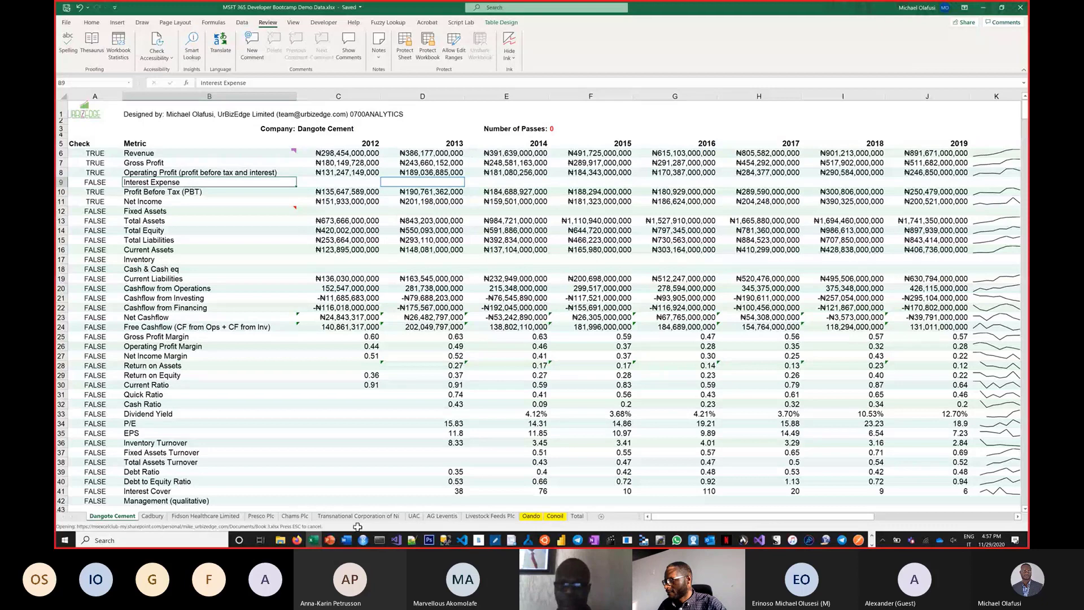
mouse_move(312, 540)
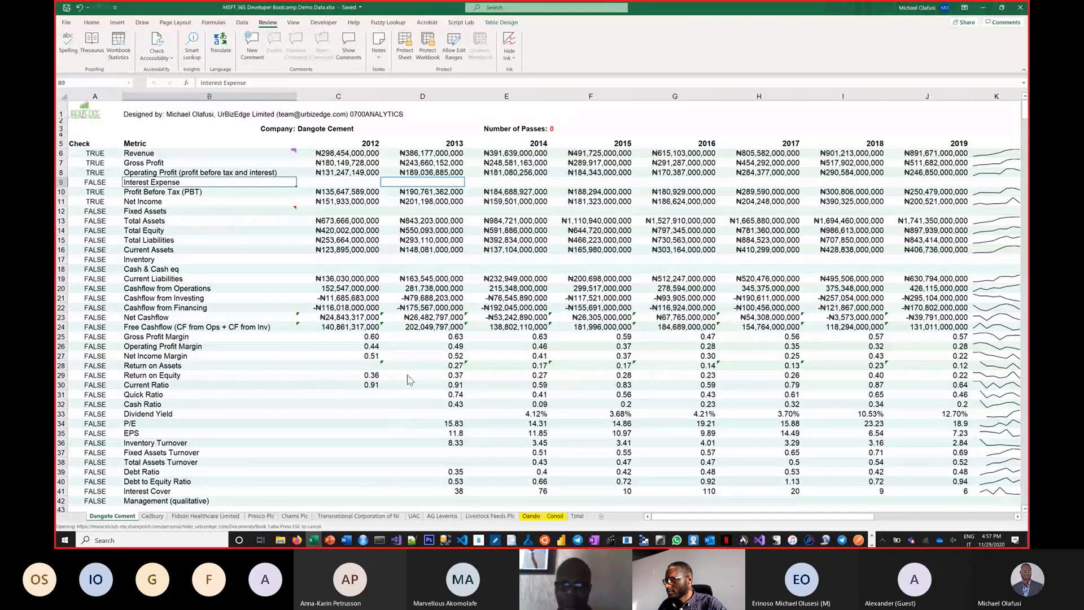
key("alt+Tab")
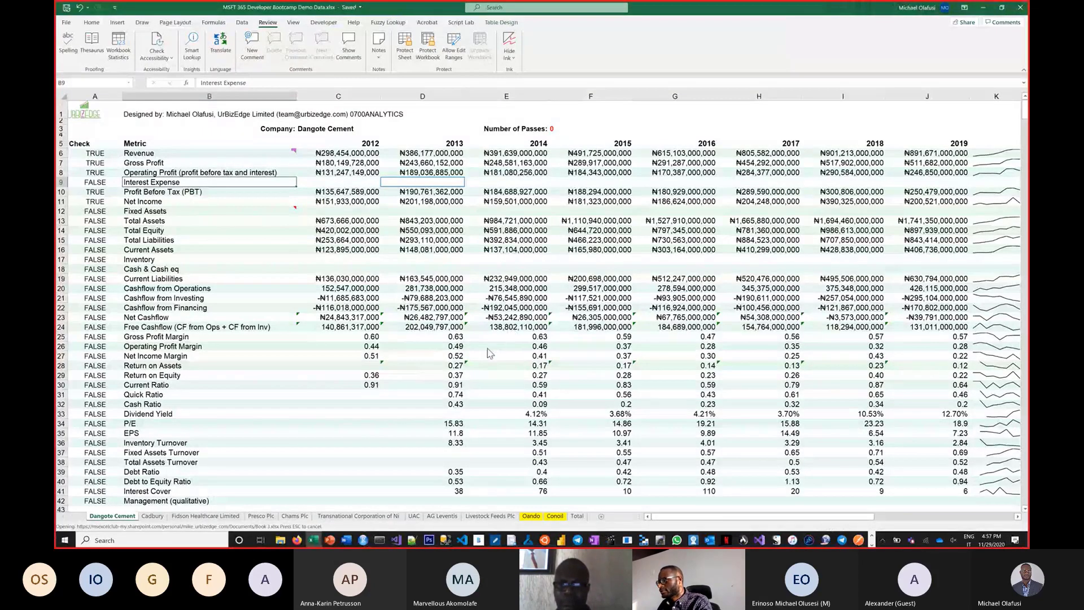
key("alt+Tab")
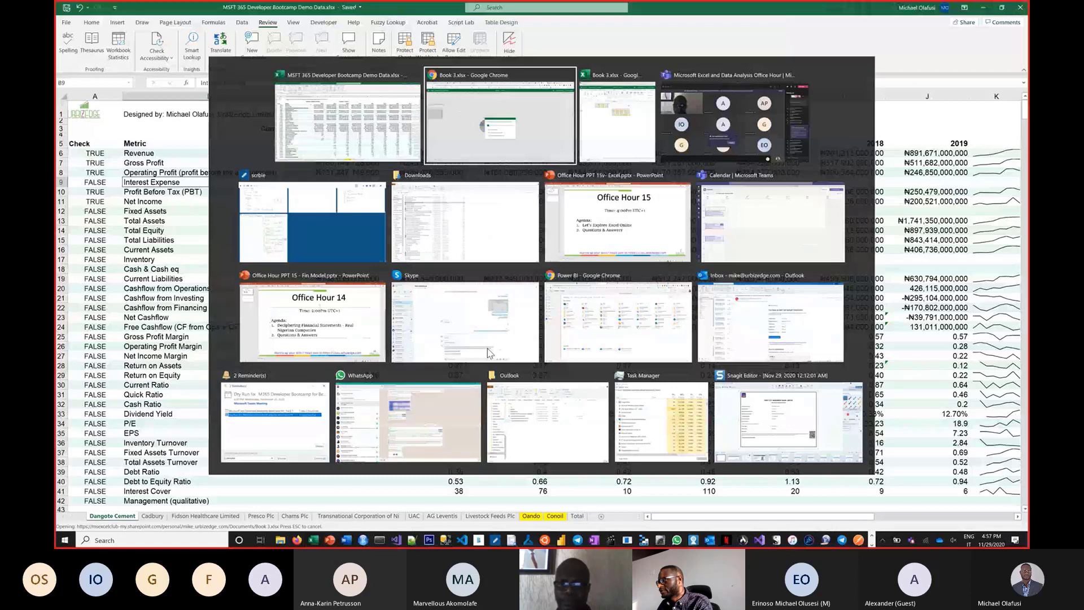
key("alt+Tab")
key("alt+shift+Tab")
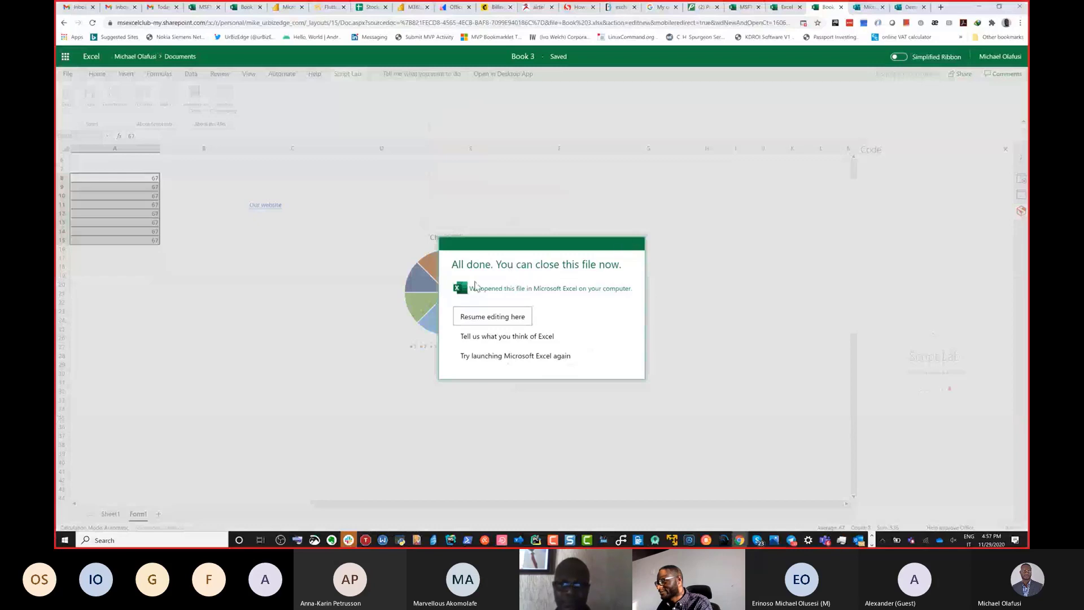
key("alt+Tab")
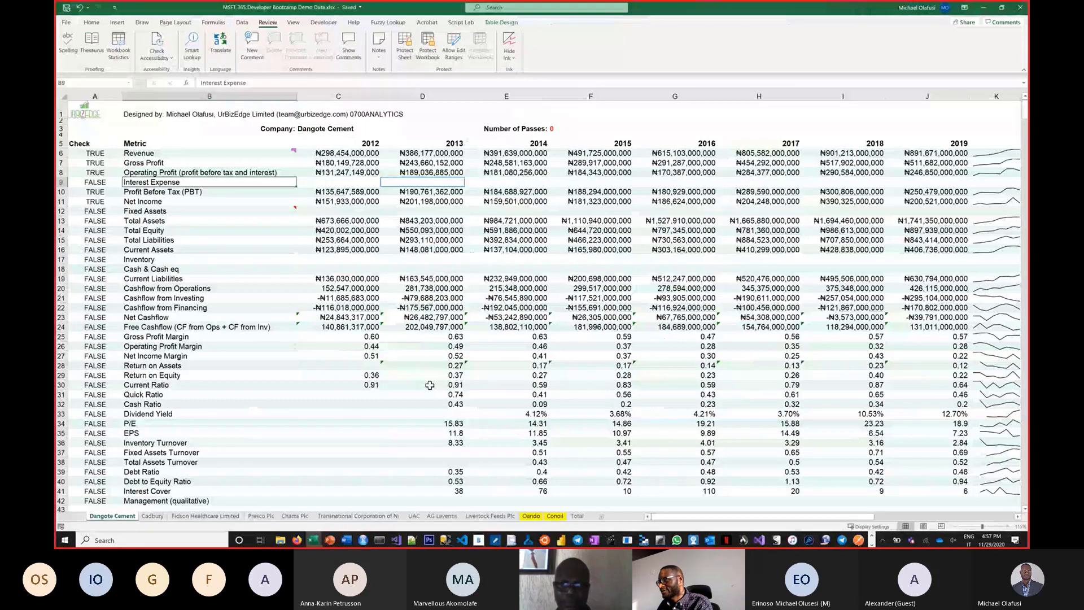
Switch to the Book 3 window in desktop Excel and view its form responses table and pie chart.
left_click(313, 540)
left_click(338, 506)
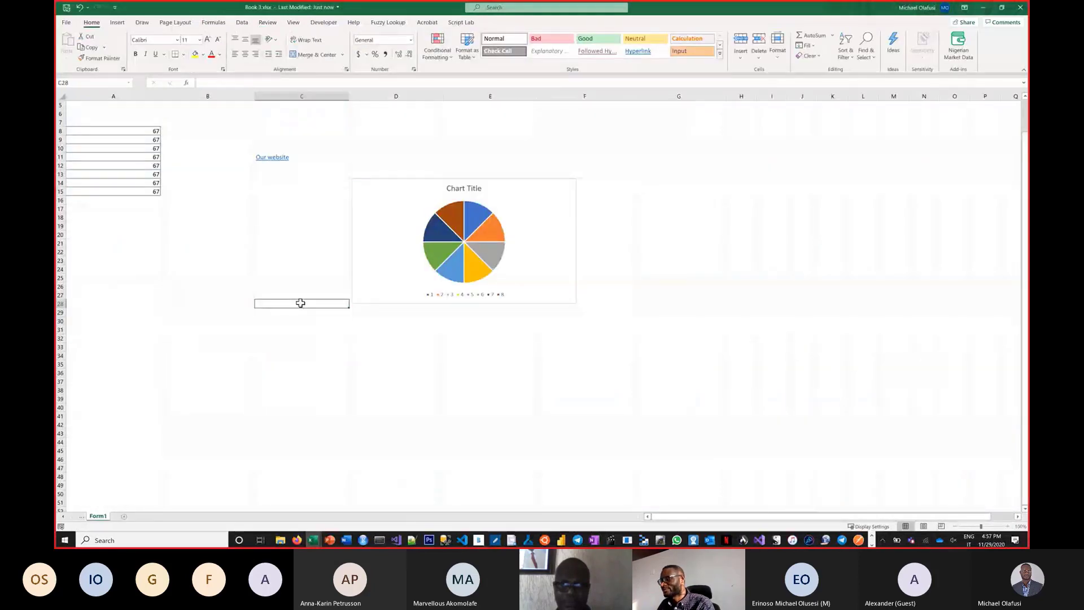
scroll(300, 302, "up", 2)
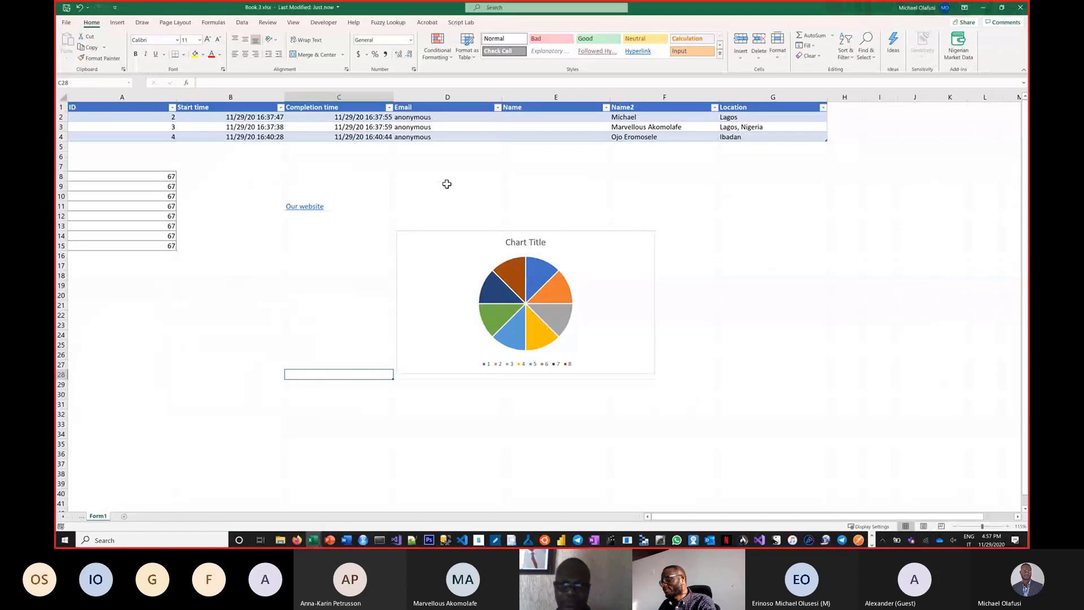
Switch to Gmail in Chrome and examine the Microsoft Excel and Data Analysis Office Hour flyer in the open email.
key("alt+Tab")
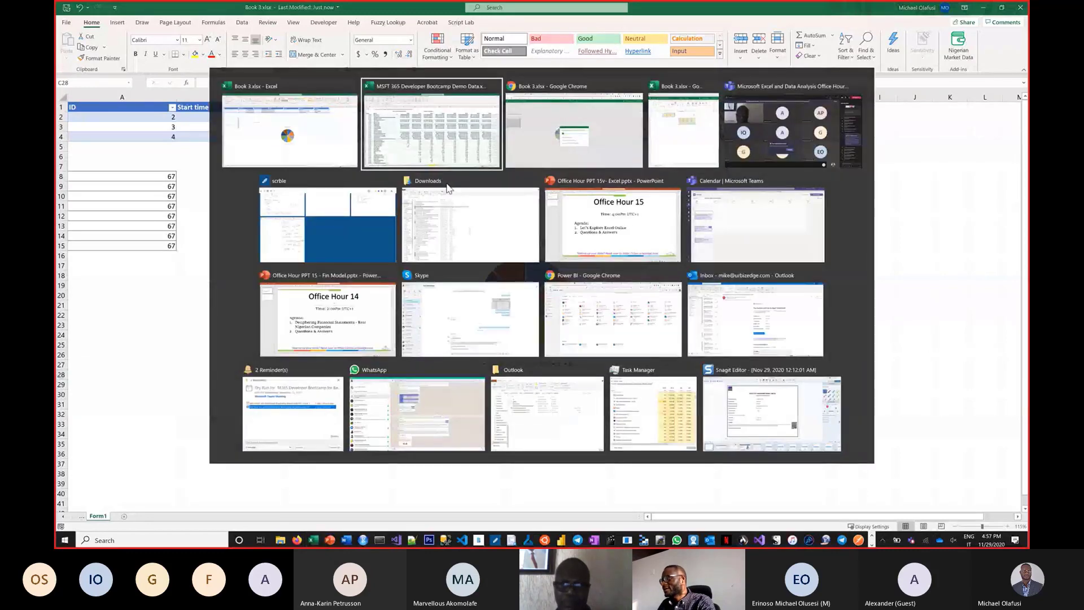
key("alt+Tab")
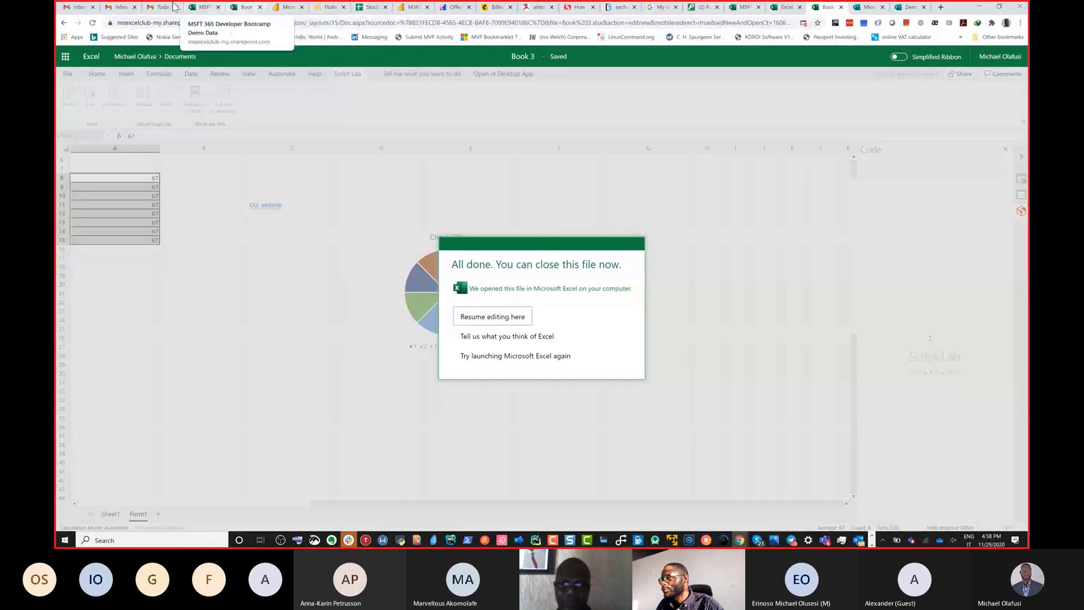
left_click(124, 7)
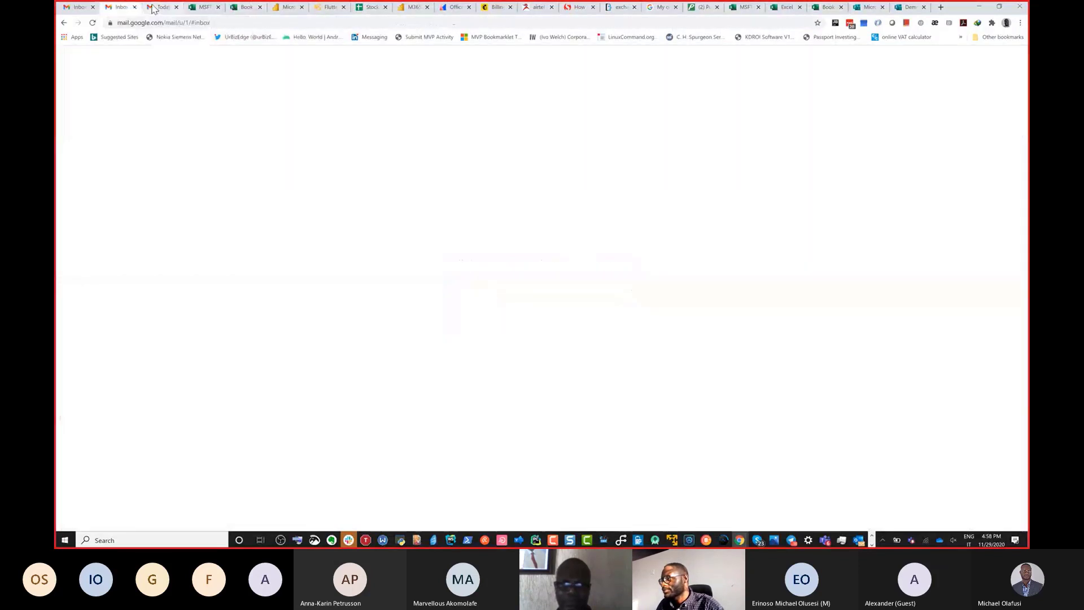
left_click(153, 8)
scroll(254, 358, "up", 5)
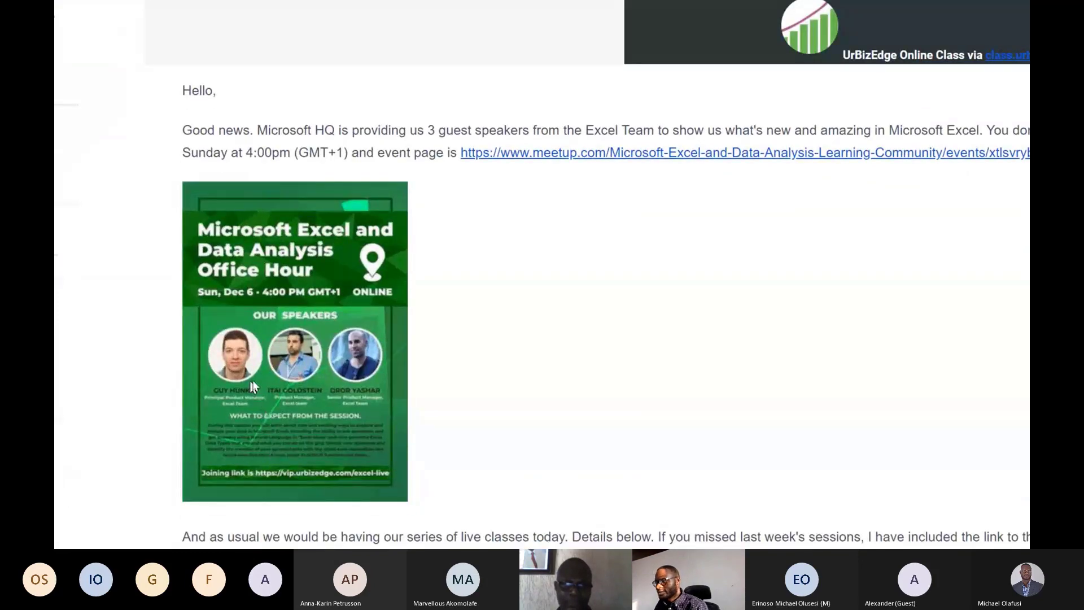
scroll(252, 386, "down", 2)
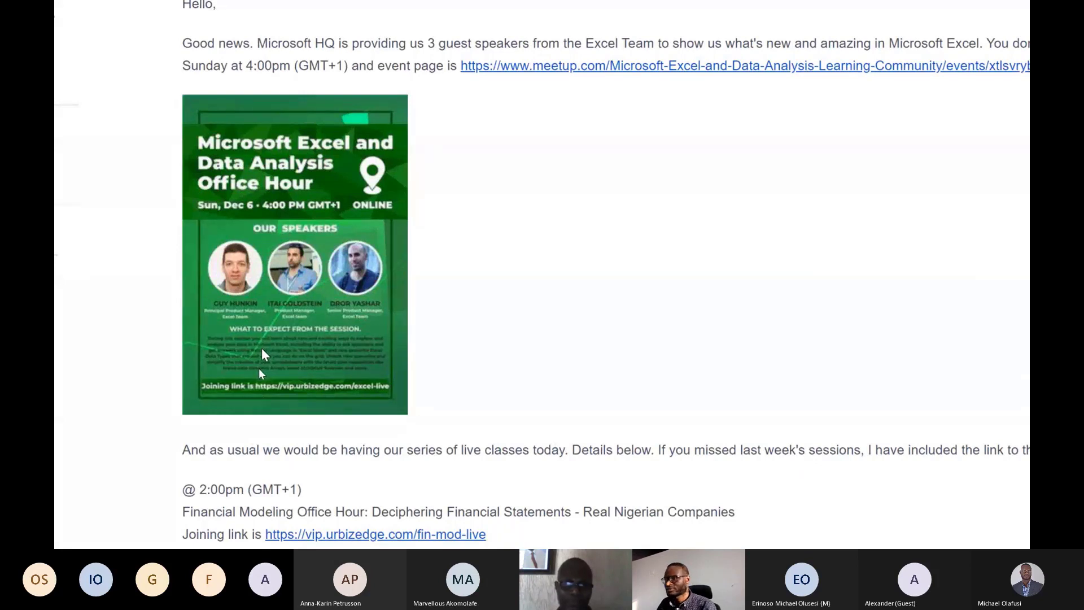
key("Escape")
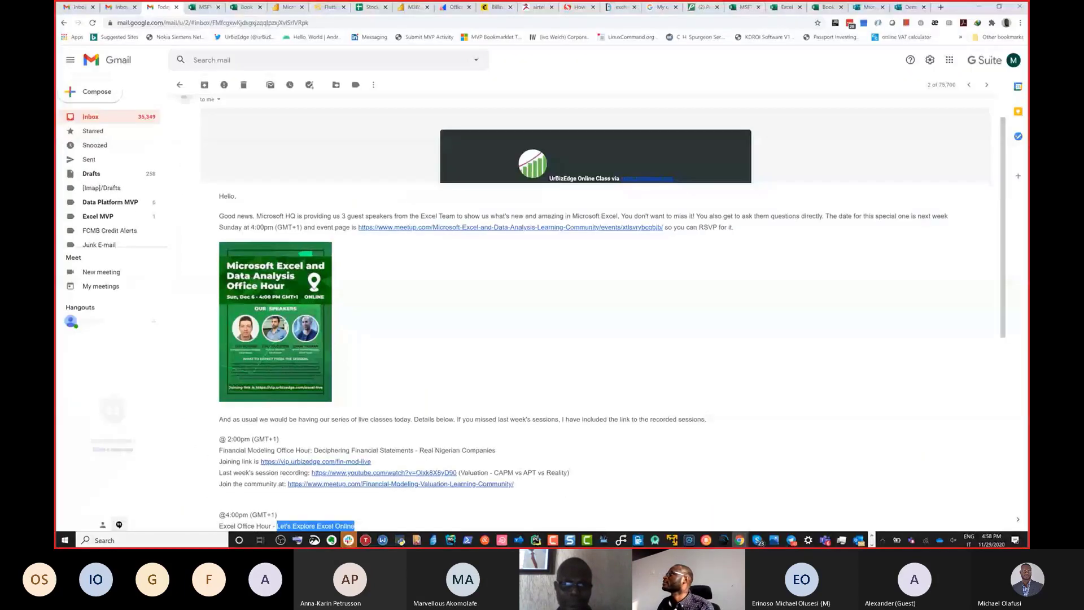
Select the email's whole paragraph about the 3 guest speakers from the Excel Team, including the event page link.
key("alt+Tab")
key("ctrl+shift+e")
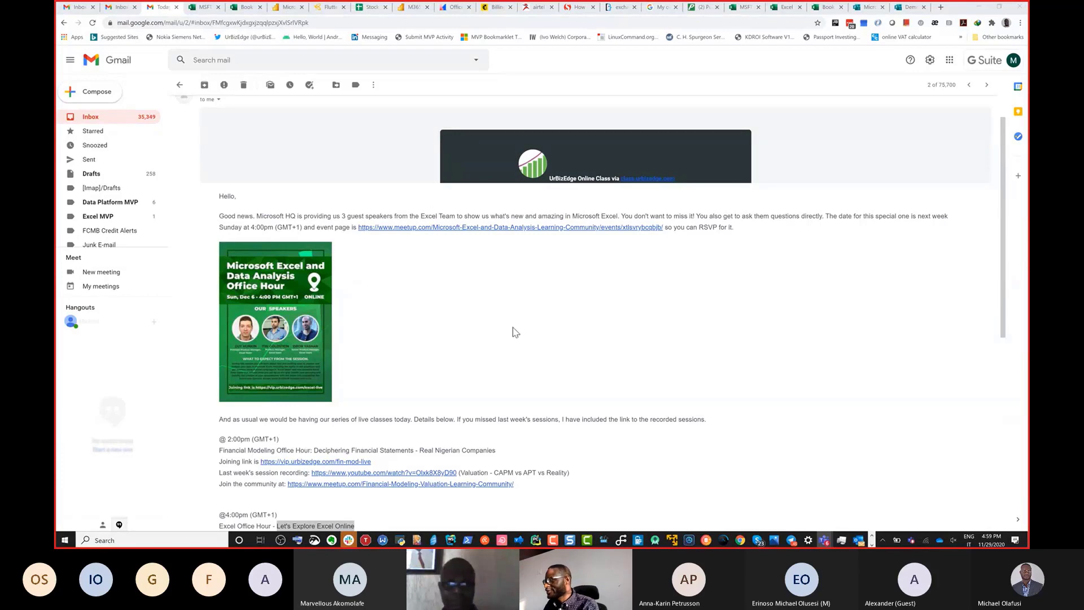
scroll(515, 331, "down", 1)
scroll(515, 330, "down", 1)
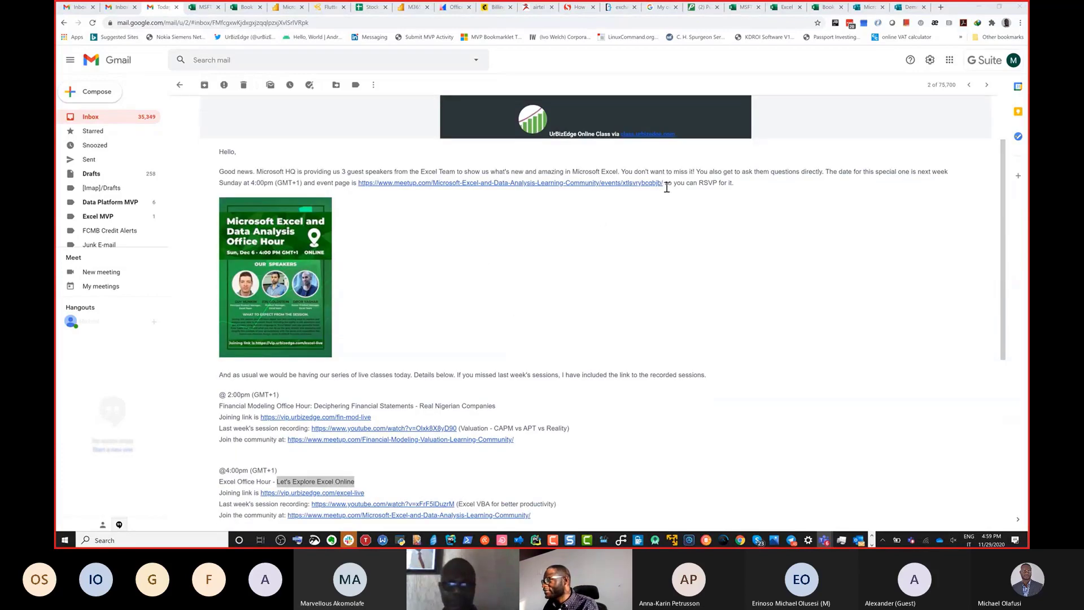
left_click_drag(667, 183, 241, 172)
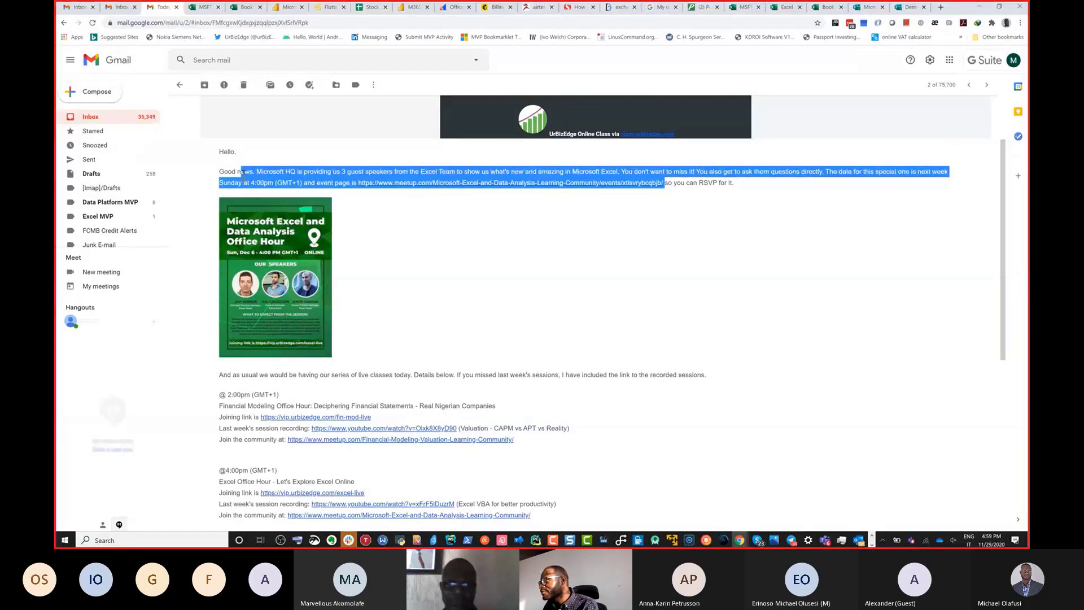
left_click_drag(586, 198, 211, 182)
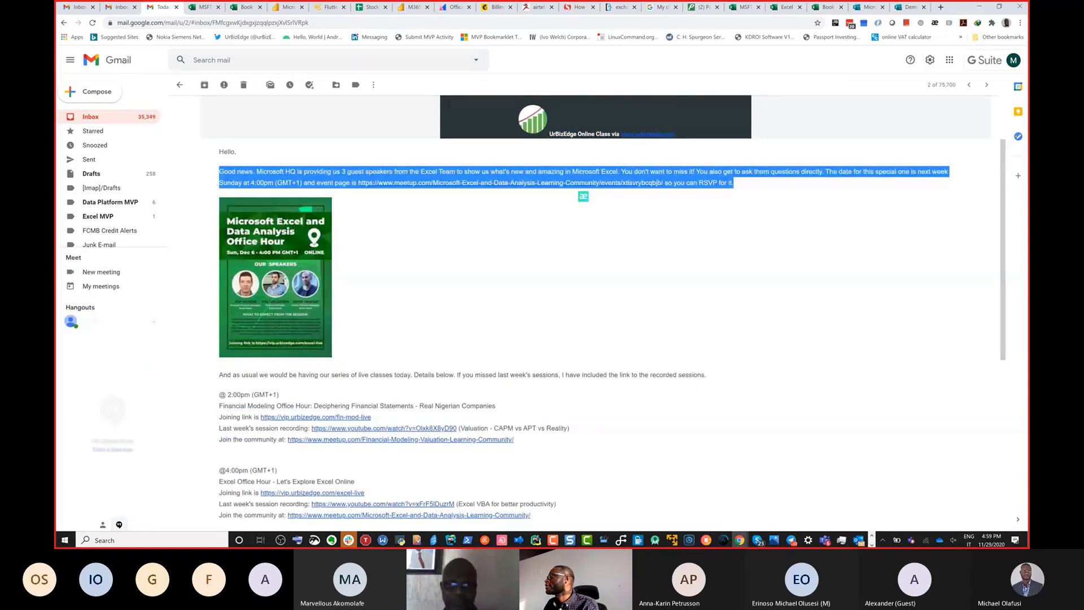
key("alt+Tab")
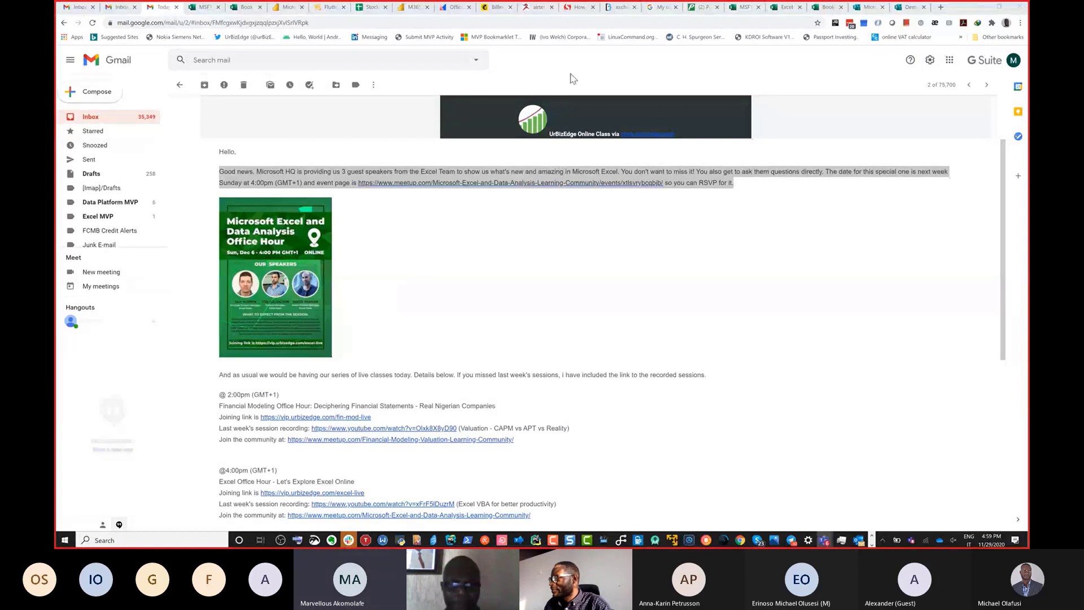
Close the browser page for the Airtel Postpaid subscriber bill payment.
left_click(528, 8)
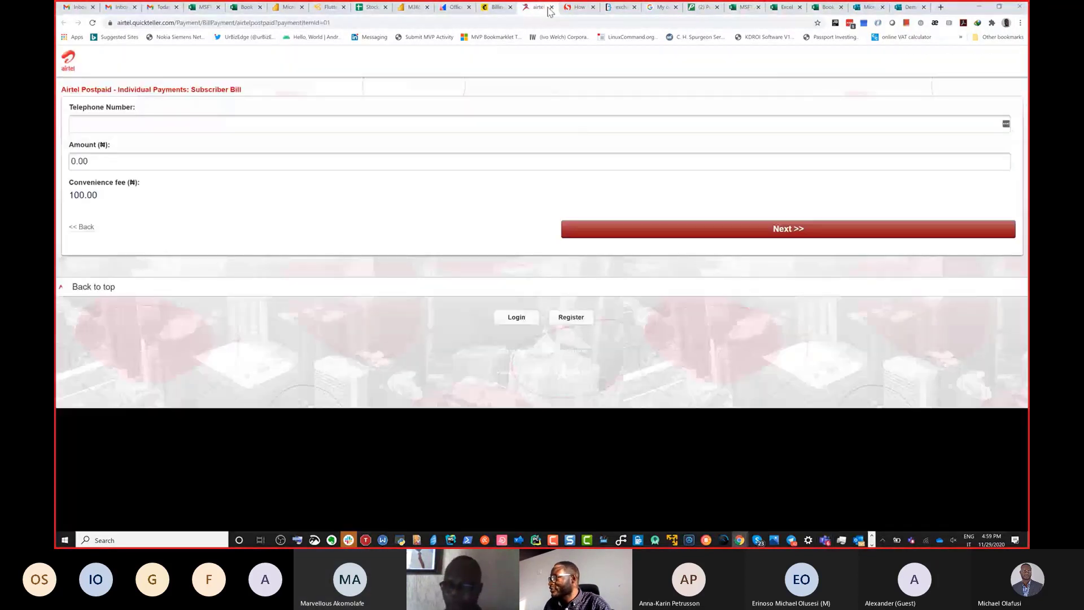
left_click(551, 7)
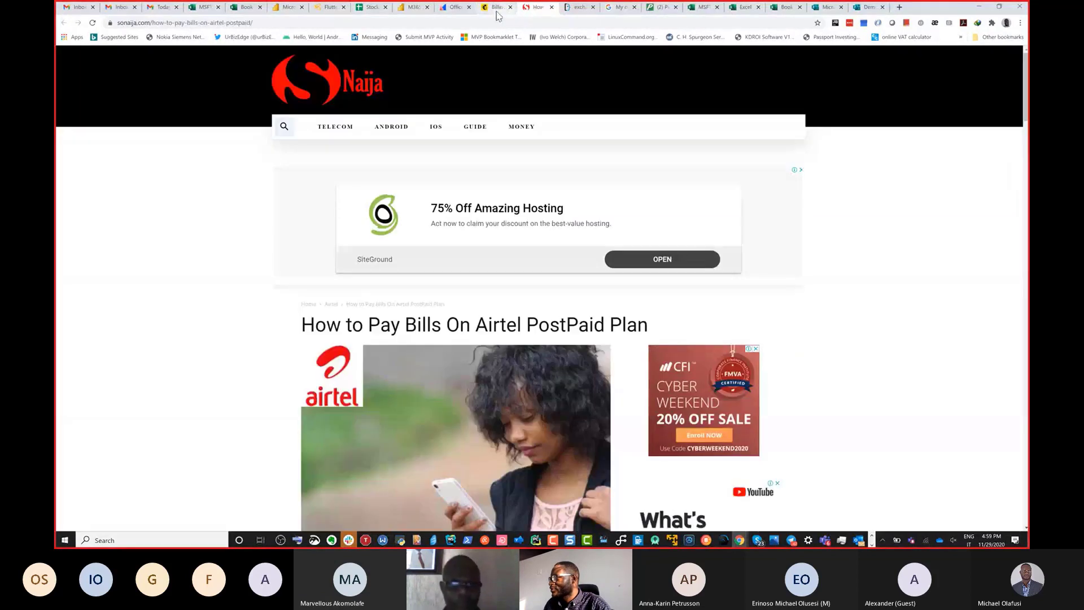